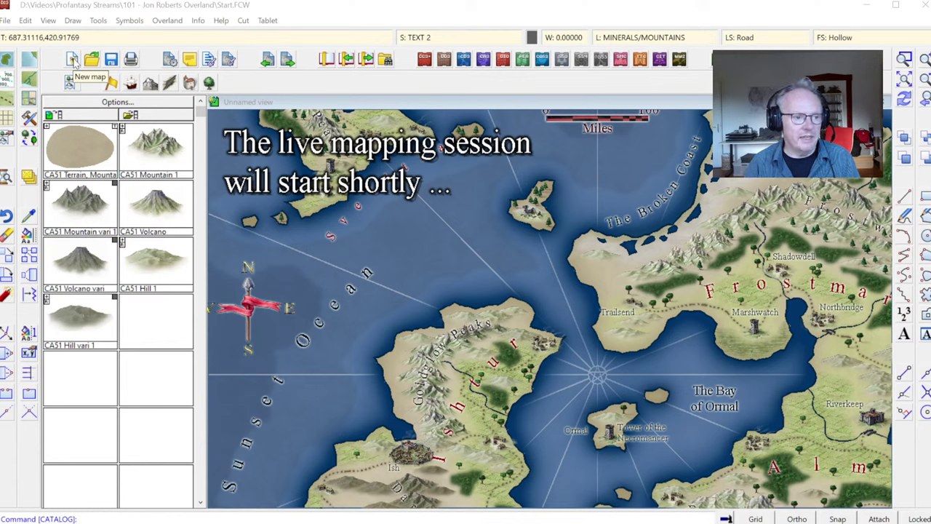
Step: Save changes to the current map, then begin a new Overland map in the Annual Jon Roberts style
click(73, 60)
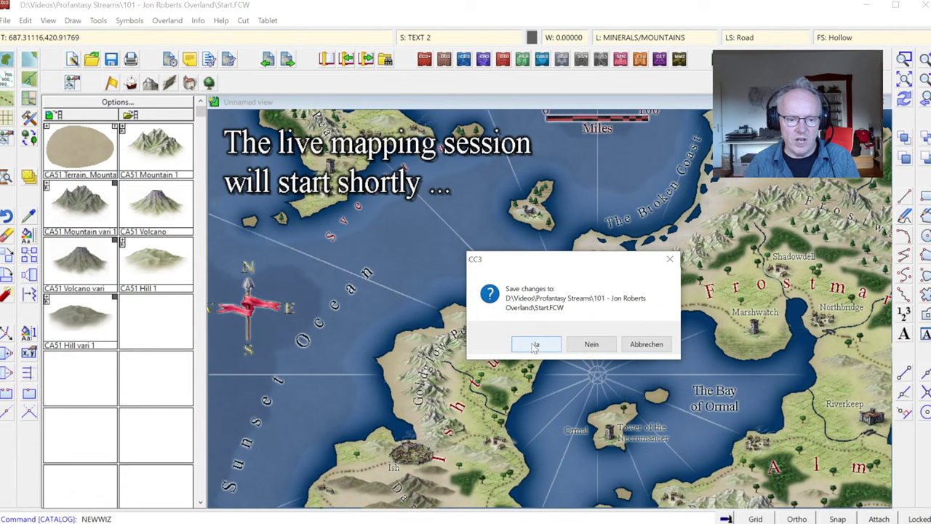
click(534, 346)
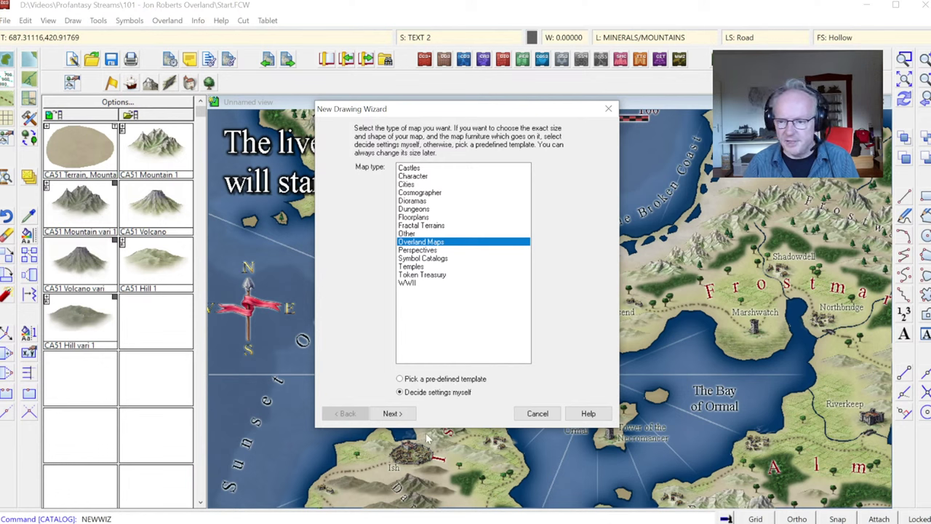
click(400, 416)
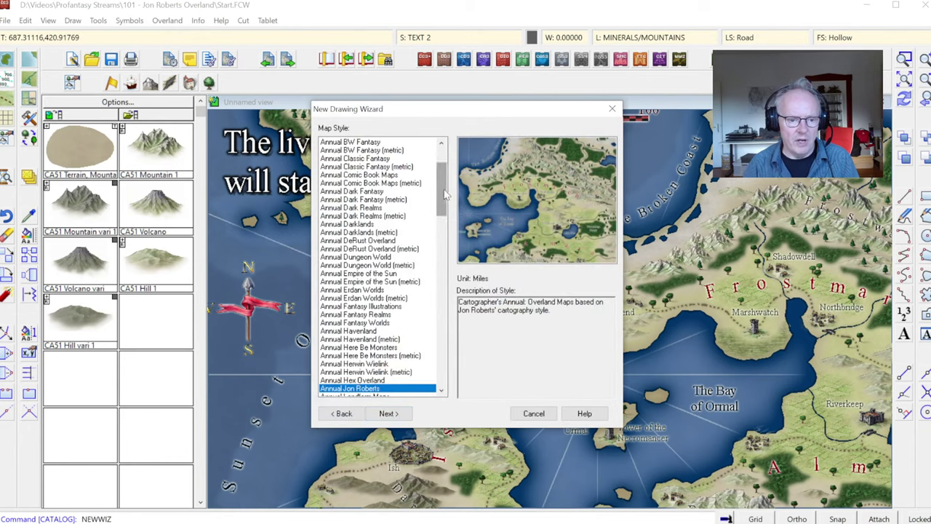
drag(445, 194, 445, 216)
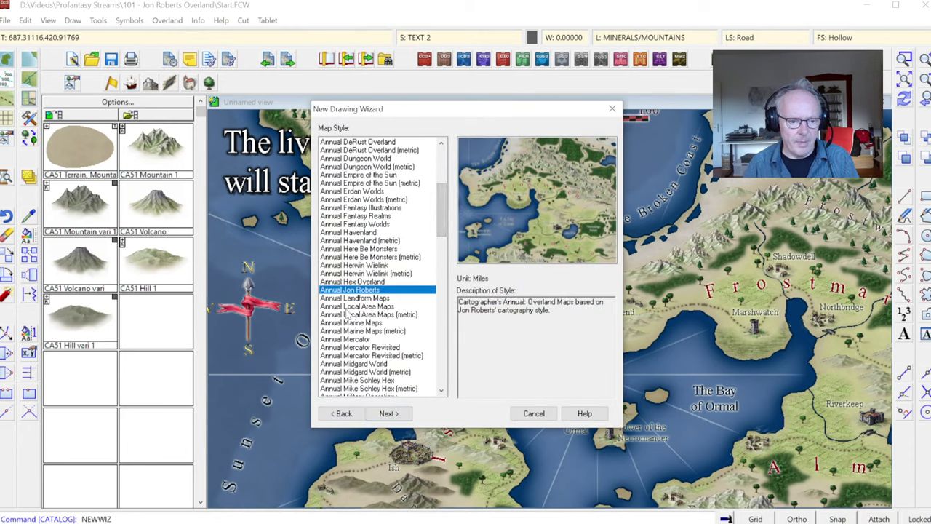
click(354, 282)
click(357, 290)
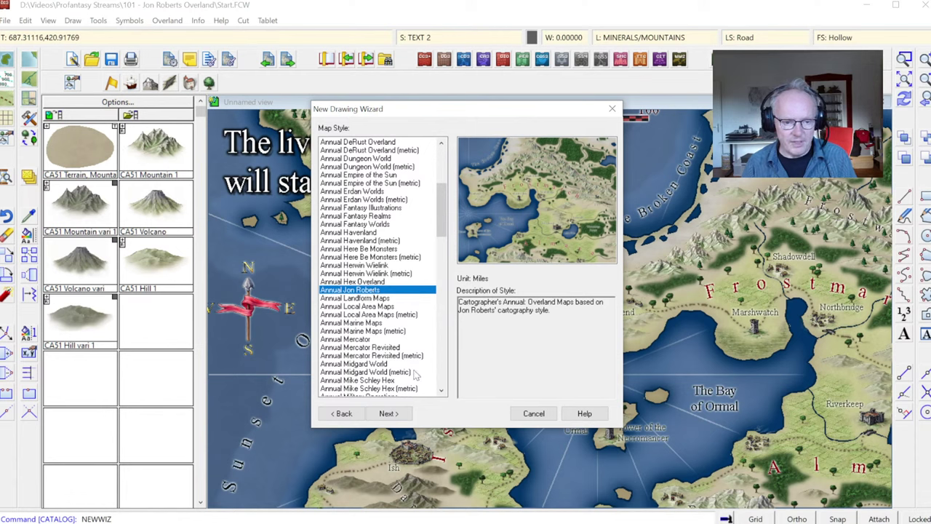
Step: Set the new map's background fill to Land_Medium CA51 and finish the wizard
click(391, 415)
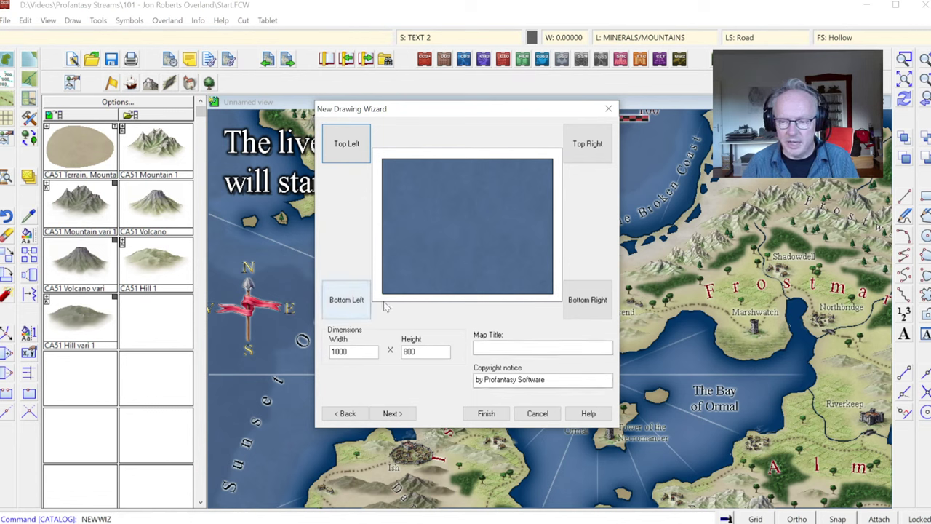
click(394, 413)
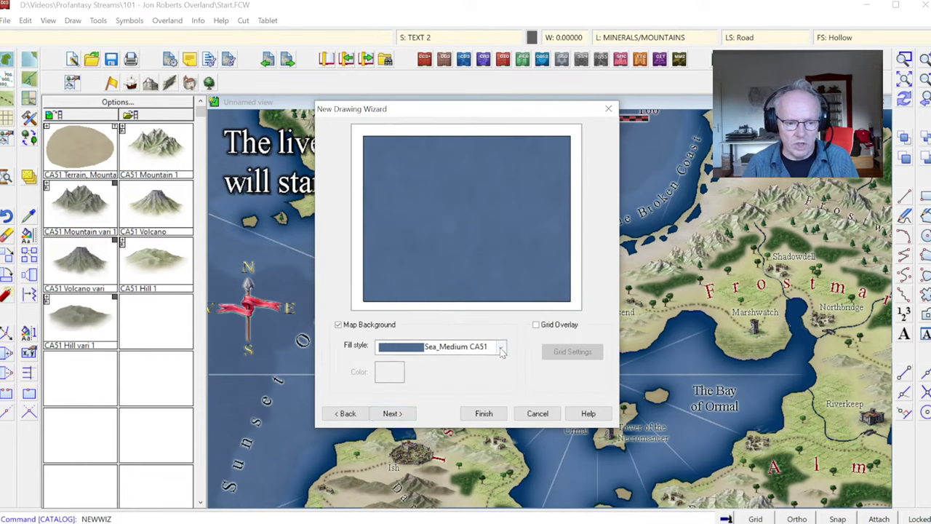
click(500, 350)
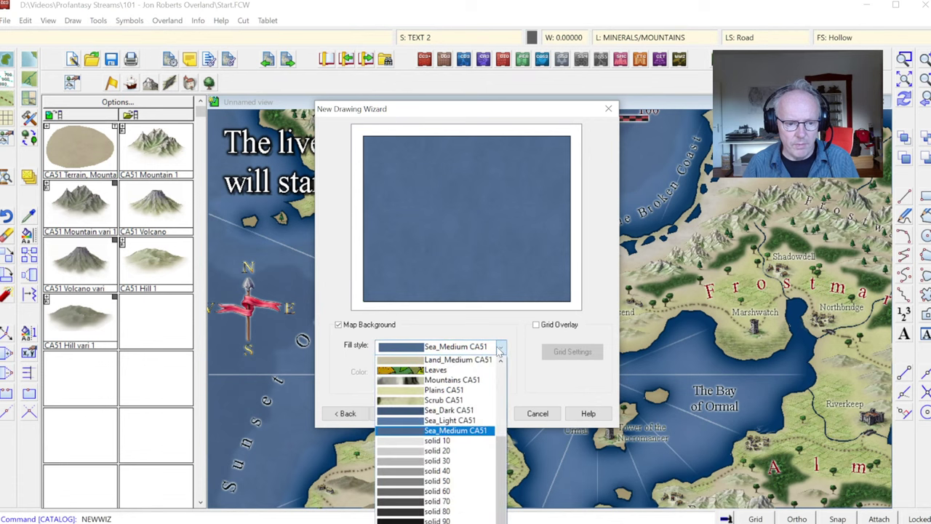
scroll(502, 510, up, 3)
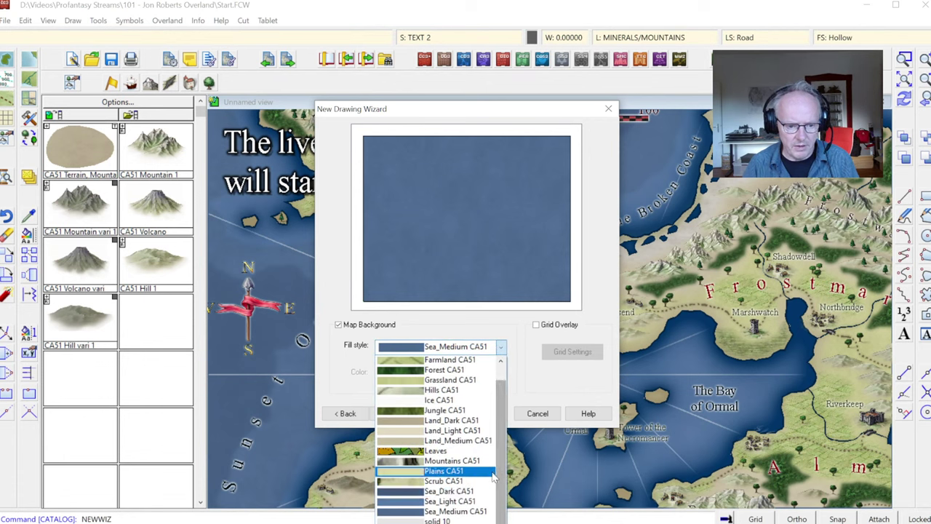
click(458, 443)
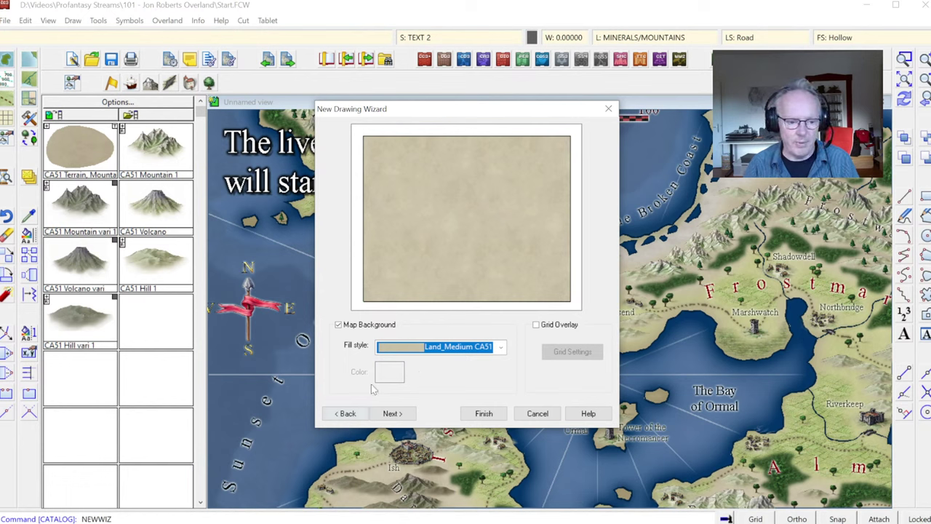
click(479, 419)
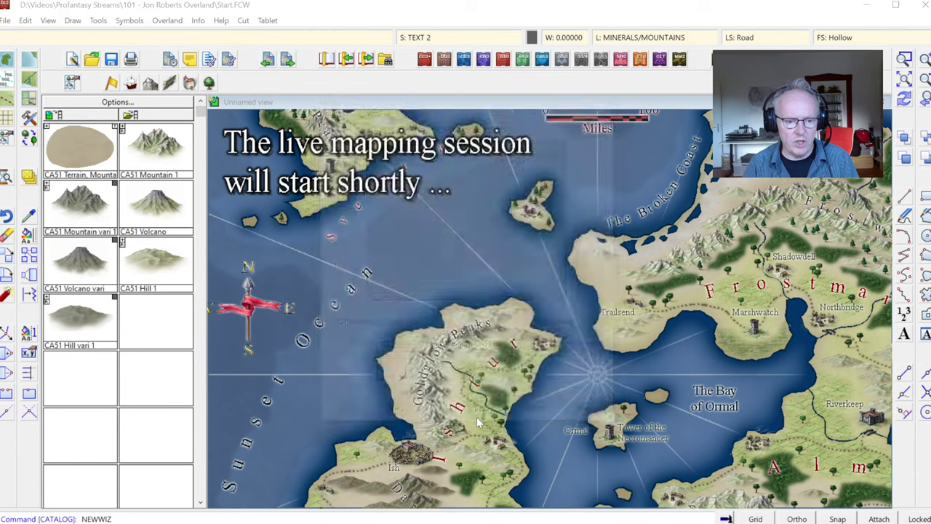
Step: Save the map as 'Inland Sea' in Videos > Profantasy Streams > 101 - Jon Roberts Overland
scroll(64, 328, down, 2)
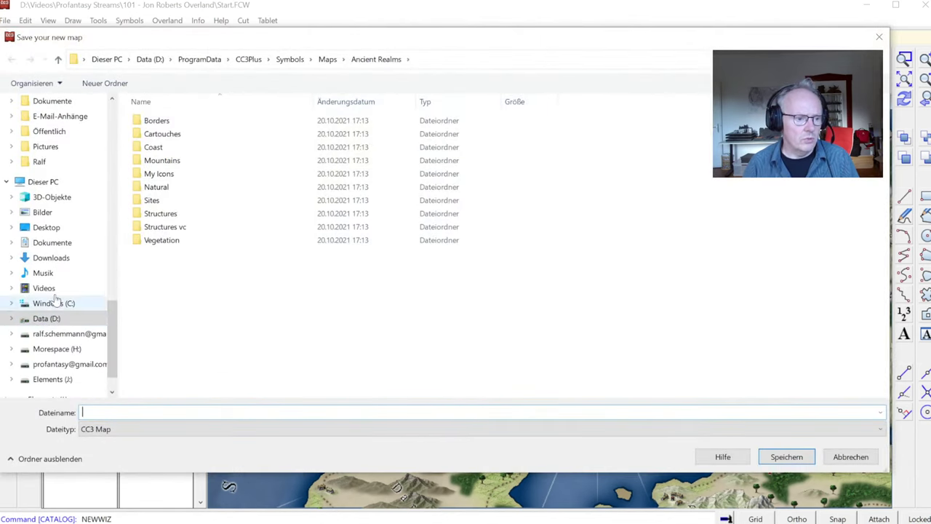
click(45, 288)
click(302, 162)
double_click(301, 161)
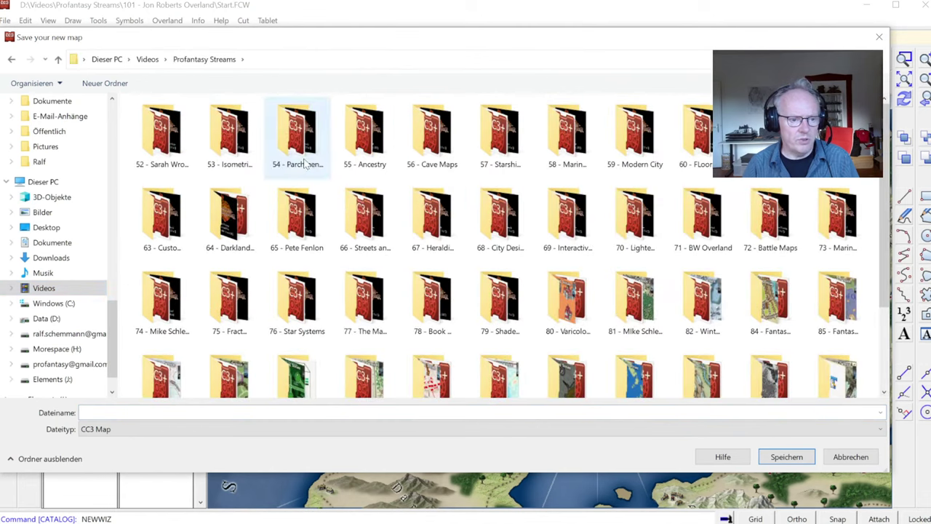
scroll(408, 255, down, 2)
double_click(365, 356)
click(290, 412)
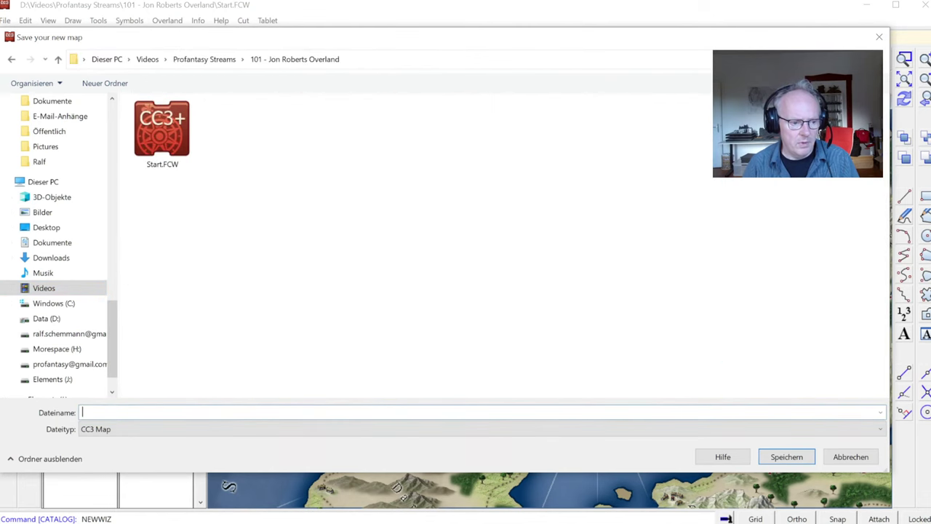
text(Inland Sea)
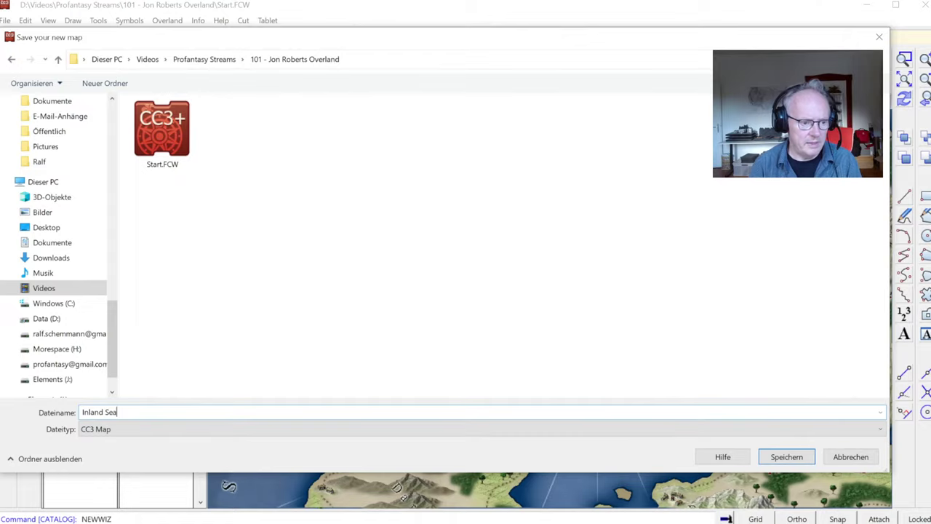
key(Return)
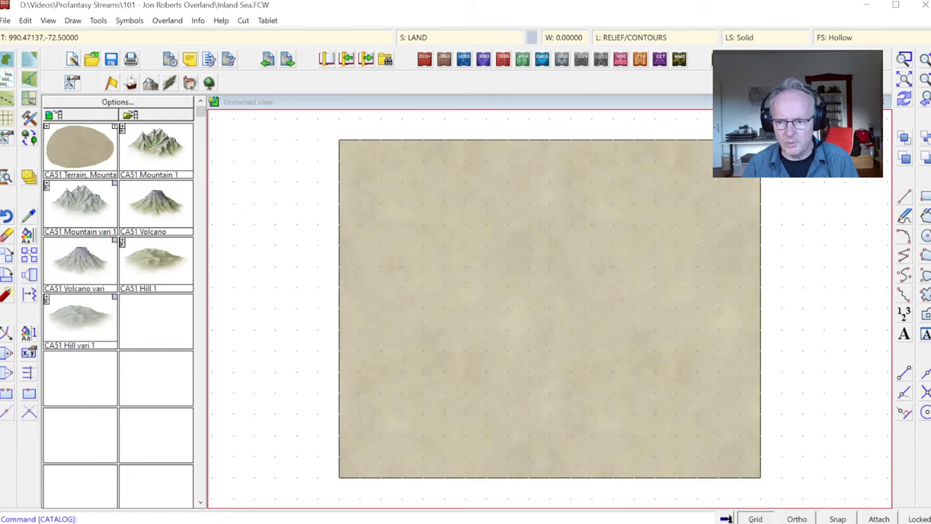
Step: Turn the grid off, pick then cancel the Mountain 1 symbol, and bring up the File menu
click(755, 519)
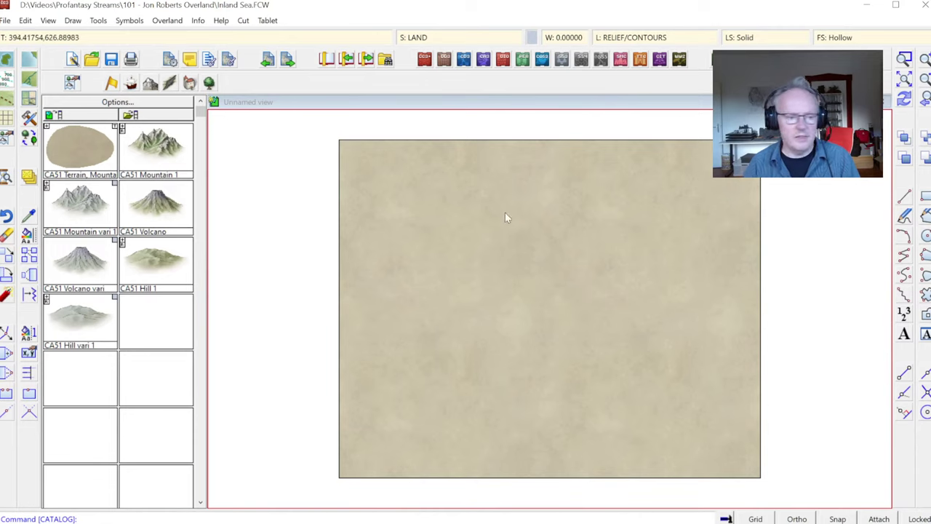
click(155, 149)
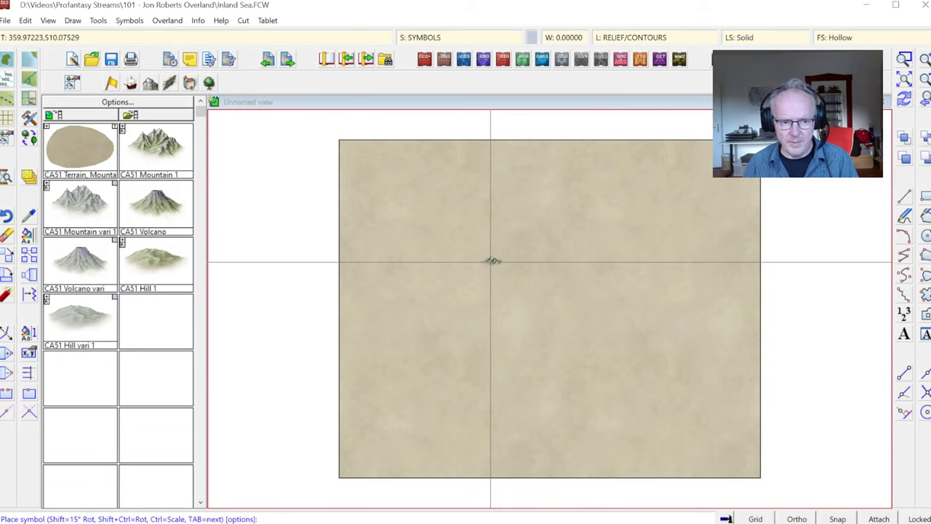
click(493, 261)
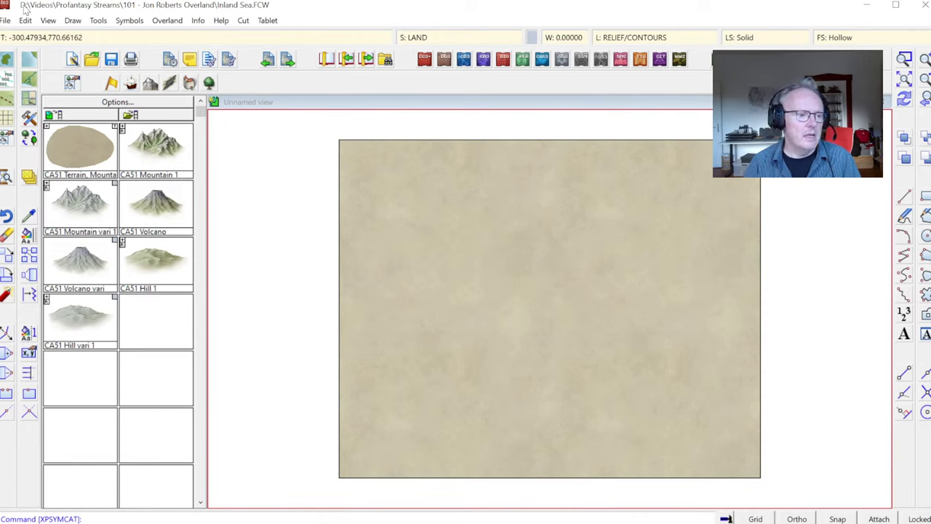
click(5, 20)
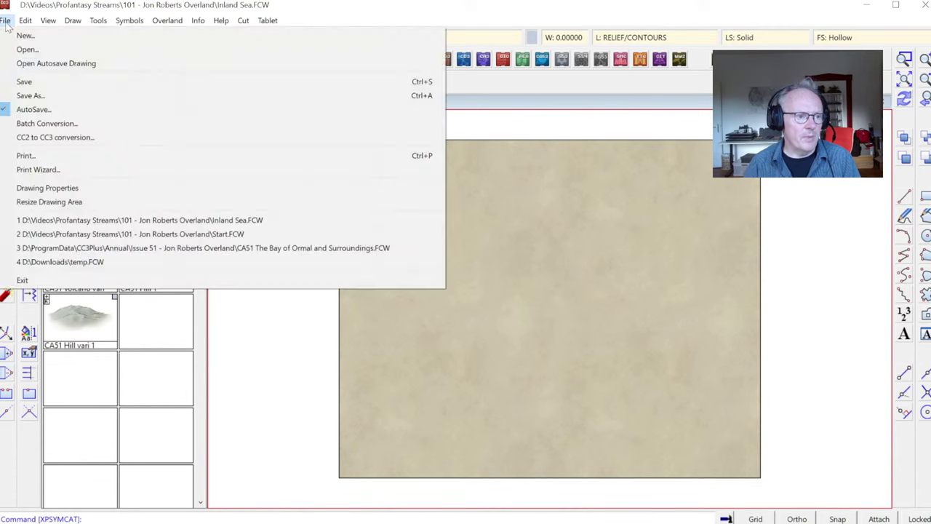
Step: Resize the drawing area to width 250 and height 200, then zoom to extents
click(72, 202)
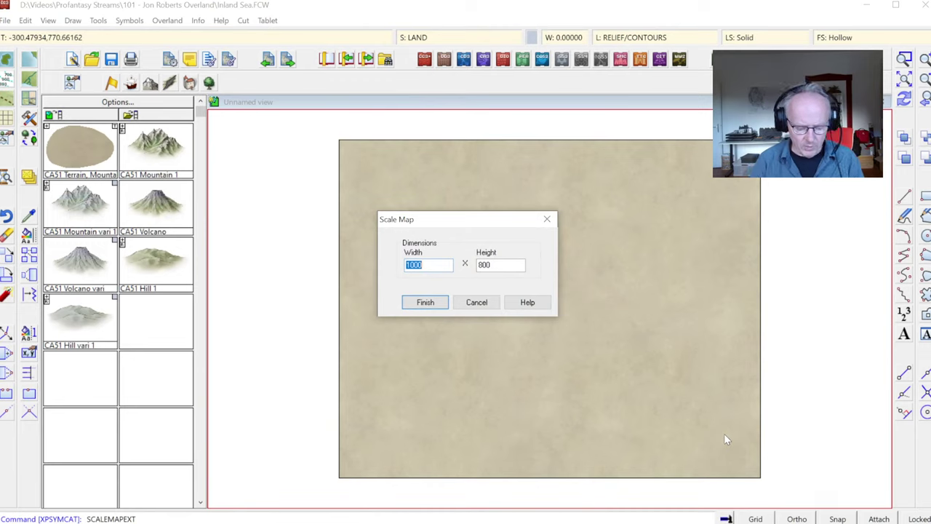
text(250)
key(Tab)
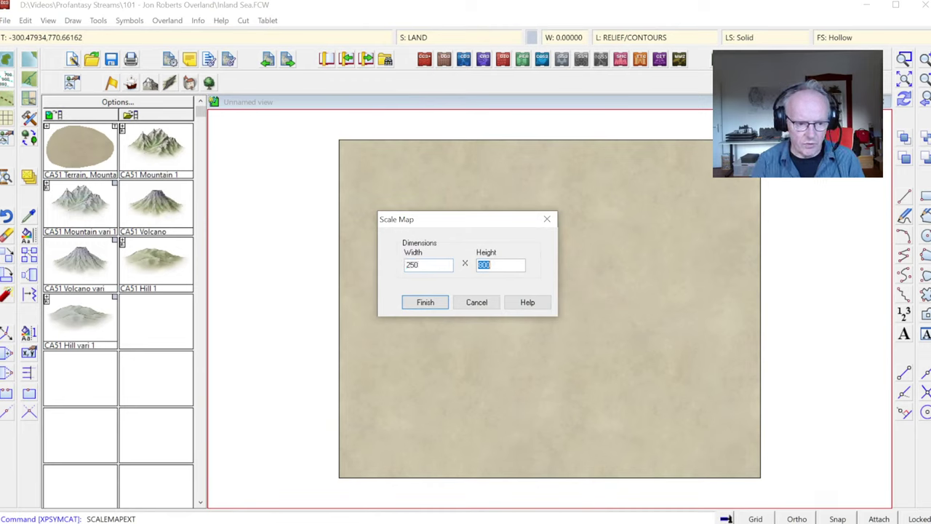
text(200)
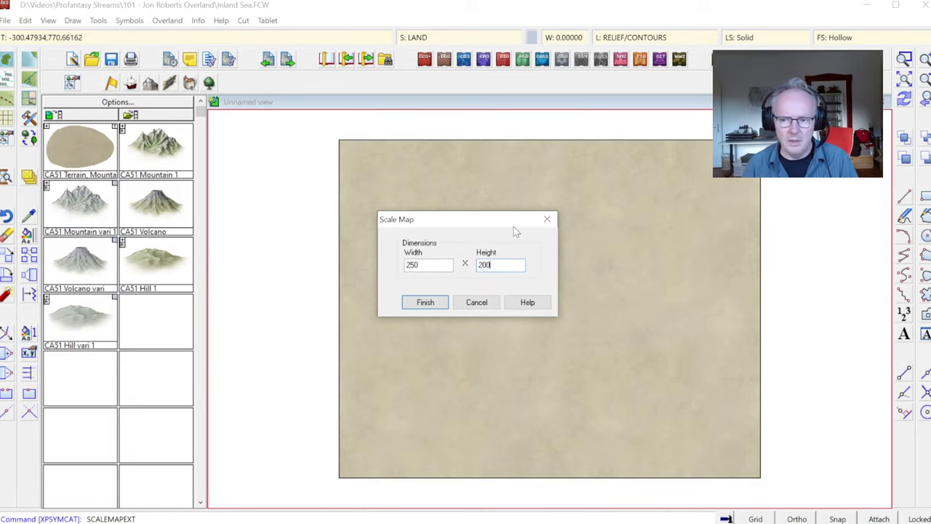
click(427, 304)
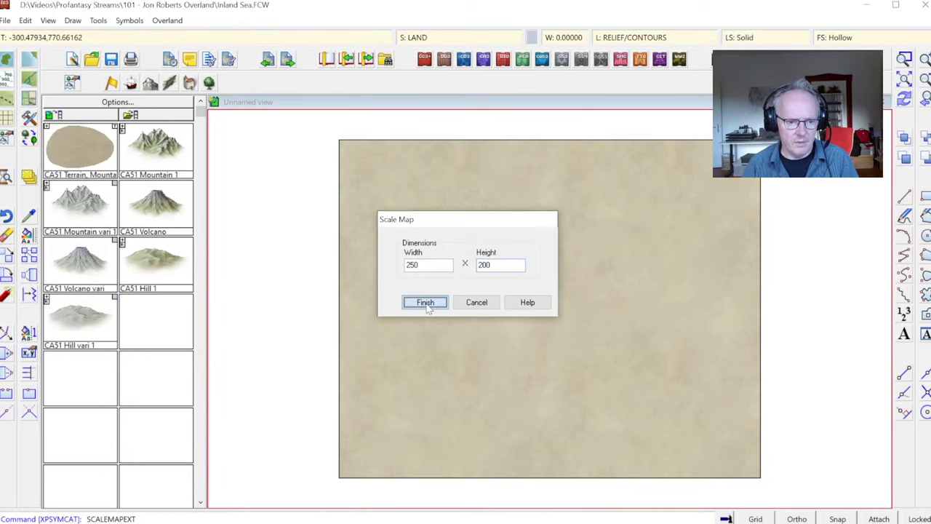
click(903, 78)
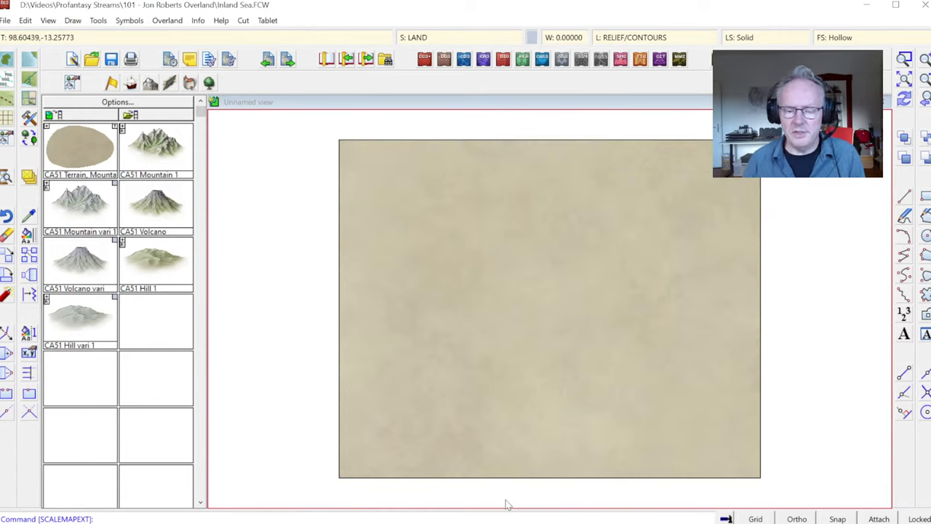
click(156, 149)
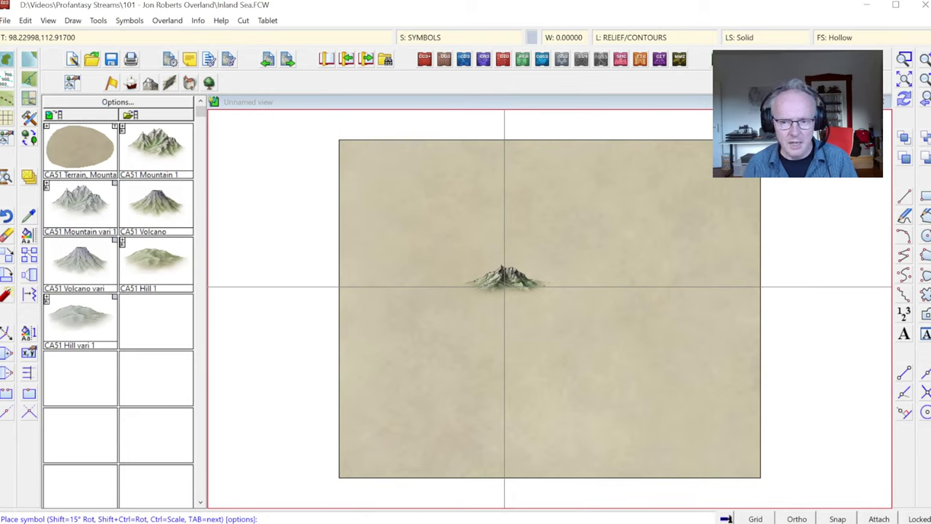
key(Escape)
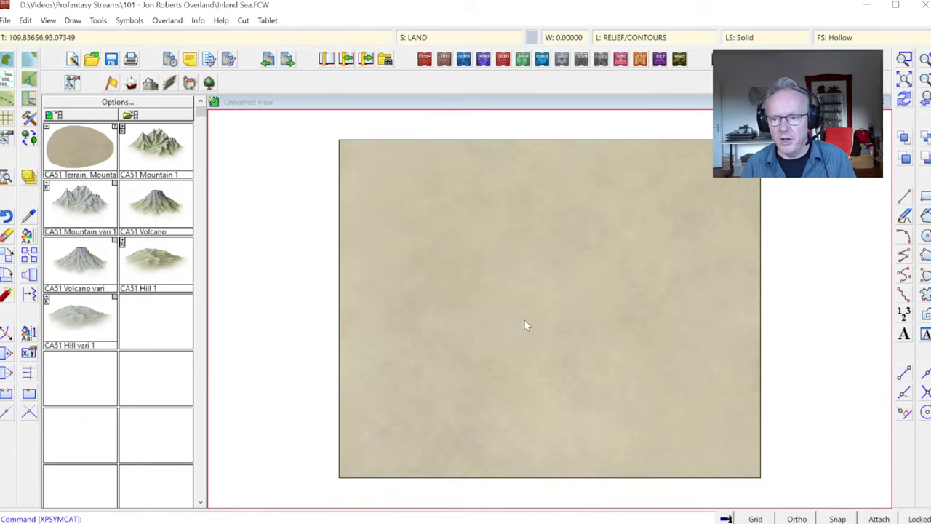
click(5, 20)
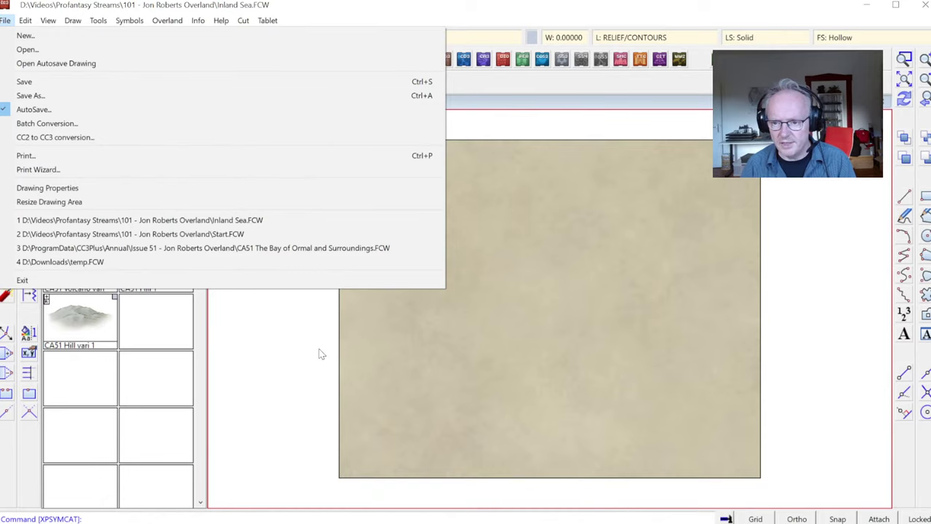
key(Escape)
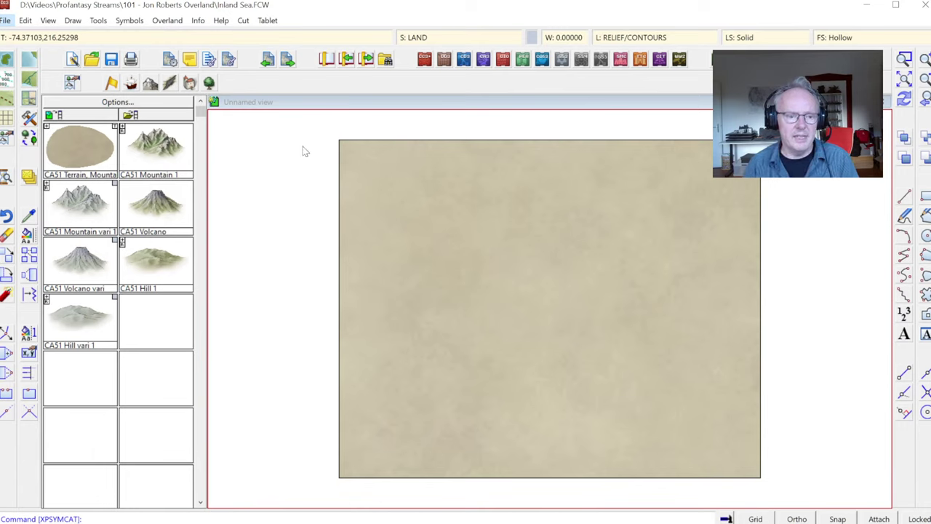
Step: Begin a smooth-edged sea outline, curving the coastline left and down from the upper middle
click(30, 61)
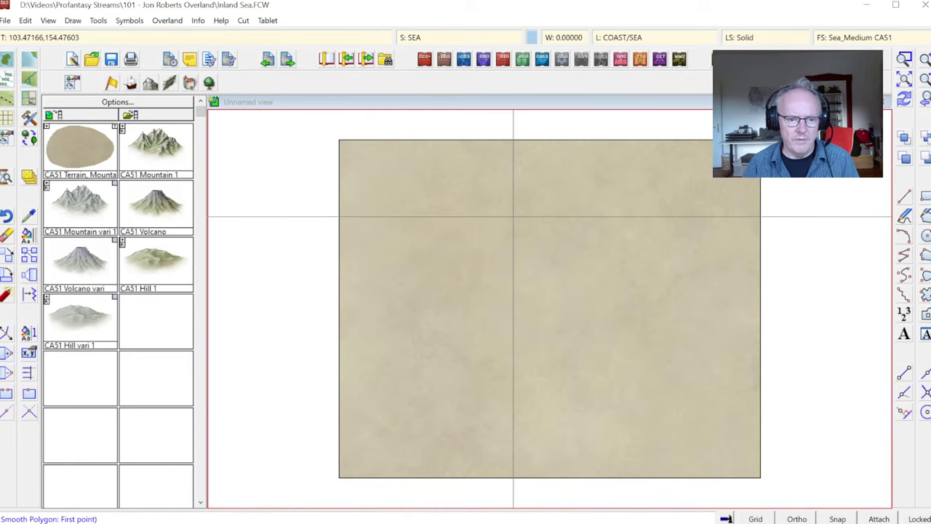
click(512, 217)
click(465, 247)
click(440, 266)
click(450, 297)
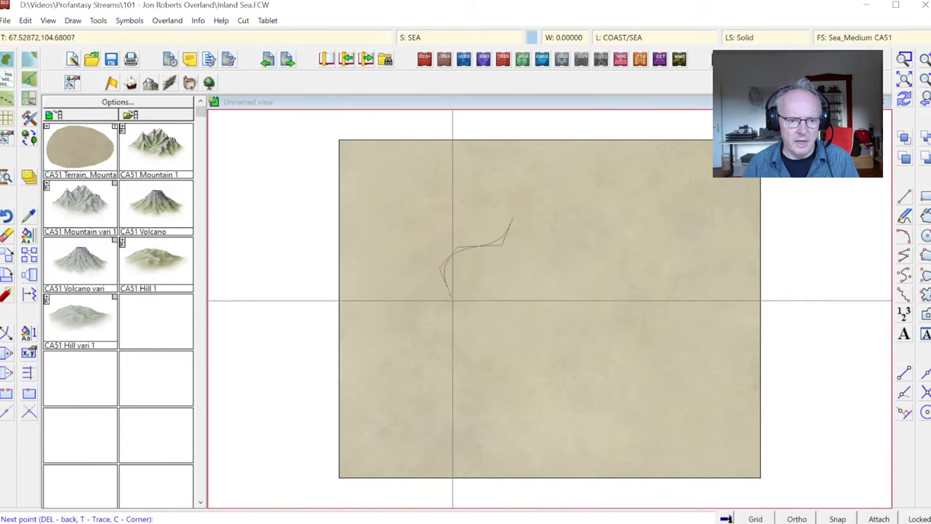
click(484, 301)
click(515, 307)
Step: Complete the smooth sea shape around the lower right, then undo it with Ctrl+Z
click(512, 388)
click(596, 383)
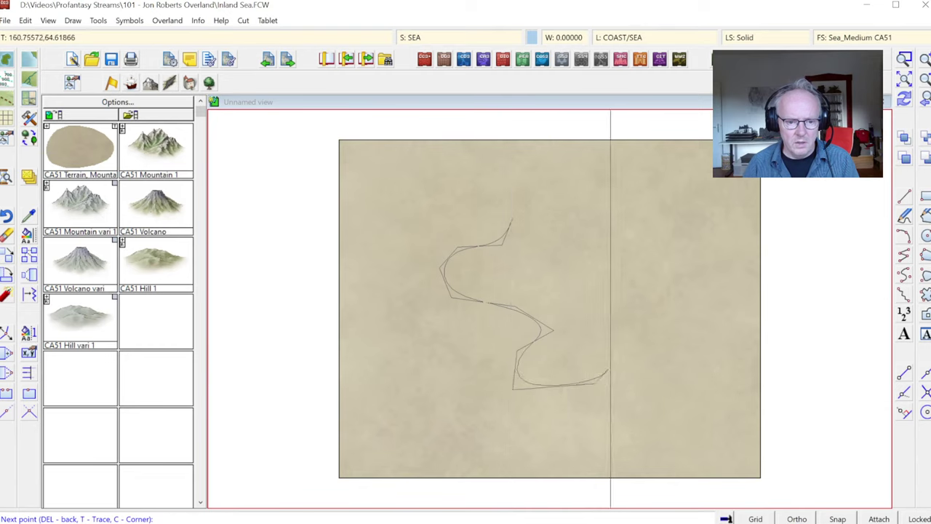
click(630, 342)
click(608, 290)
click(580, 260)
click(606, 229)
click(597, 196)
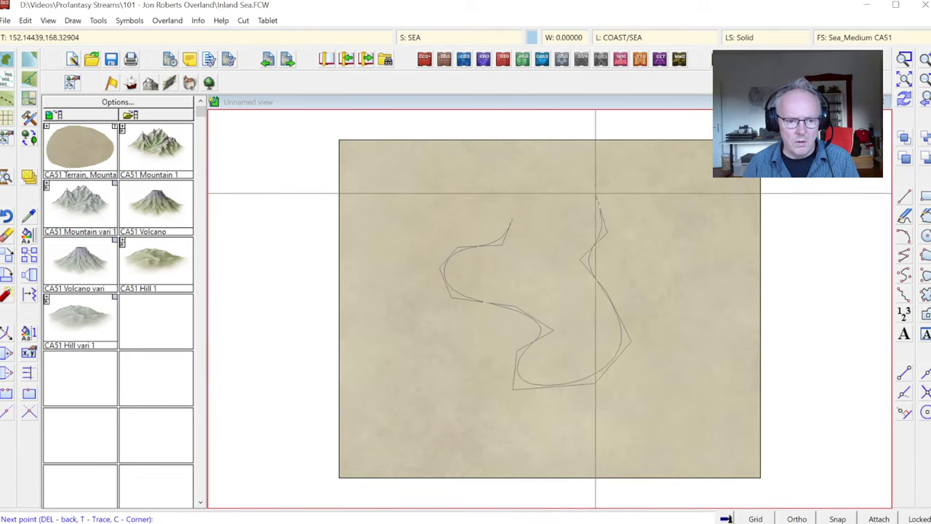
right_click(549, 182)
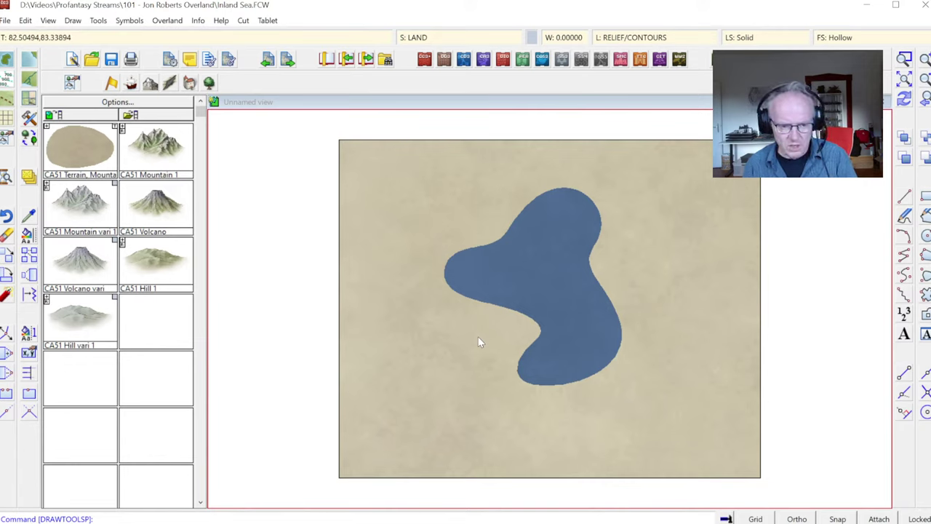
key(ctrl+z)
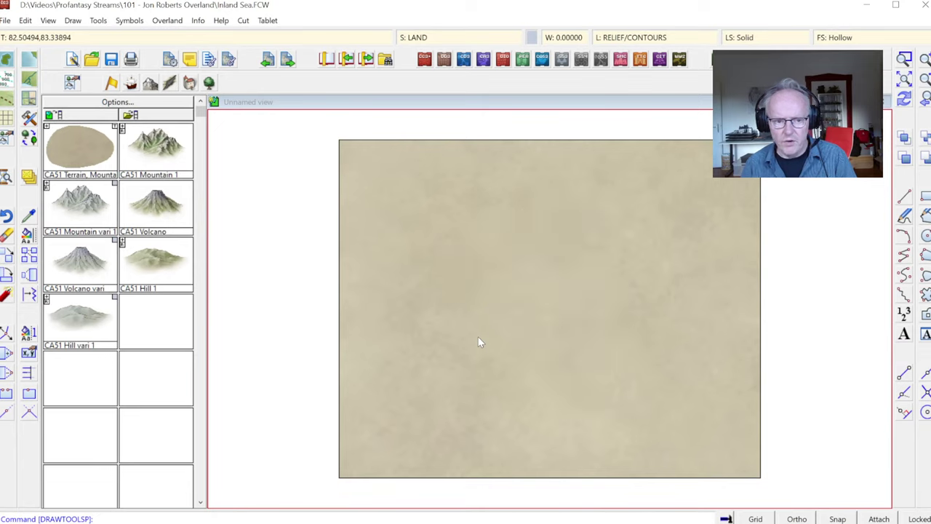
Step: From the sea tool's advanced settings, create a new tool named 'Sea, Fractal'
click(30, 61)
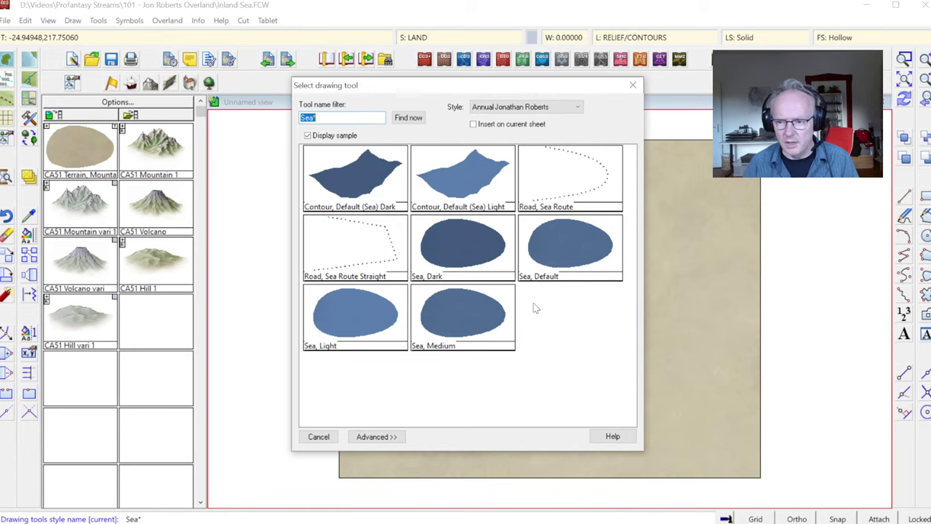
click(369, 437)
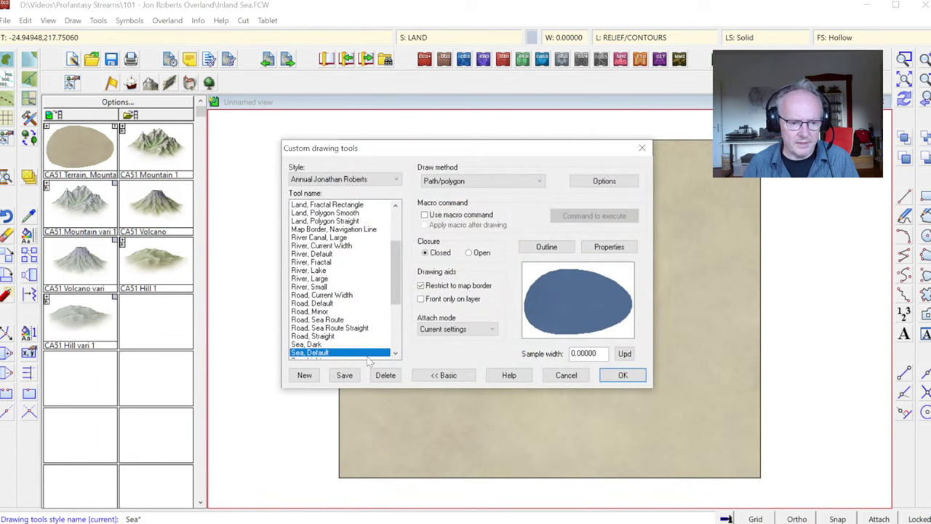
click(305, 375)
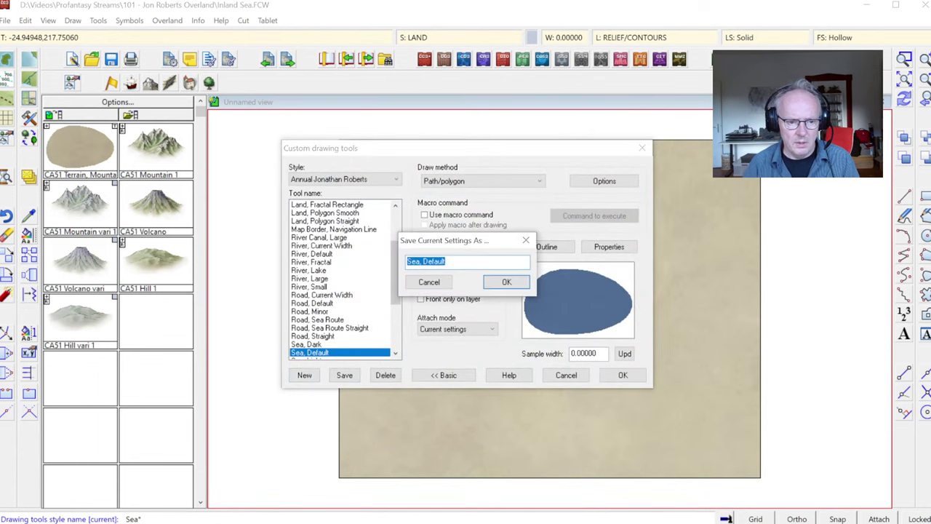
double_click(435, 262)
text(Fi)
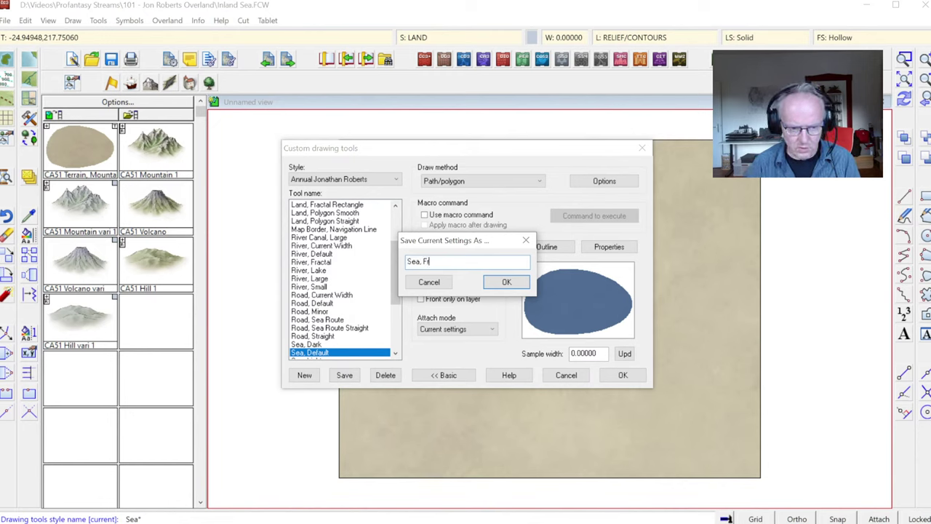
text(actal)
key(Return)
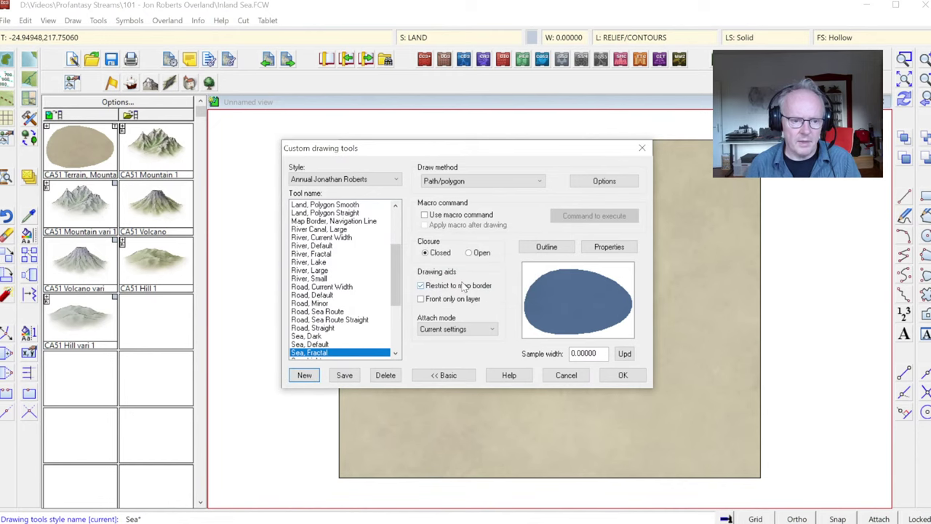
Step: Set the Sea, Fractal tool's draw method to Fractal, save it, and accept
click(540, 182)
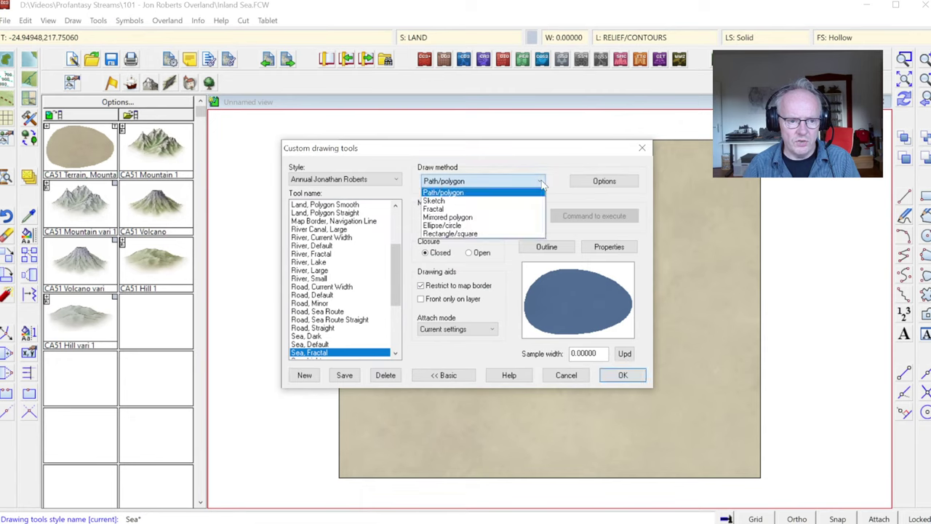
click(466, 209)
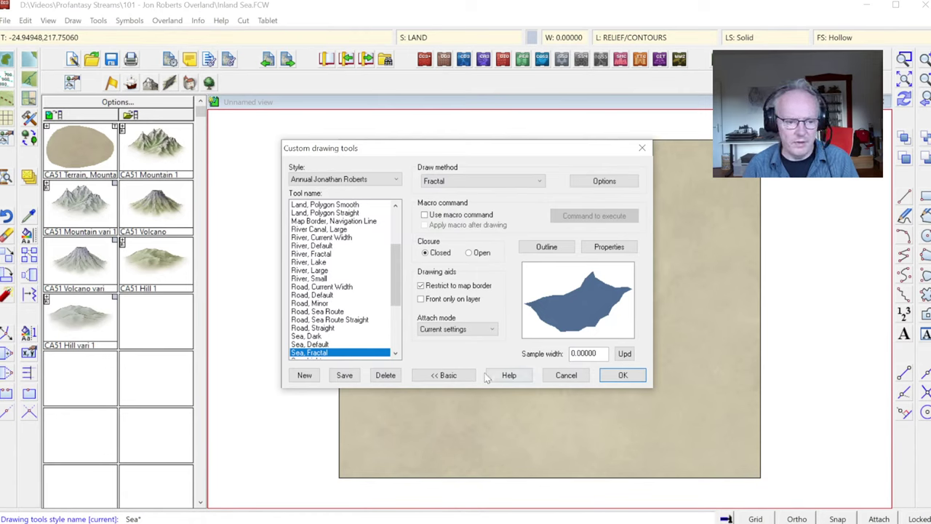
click(353, 375)
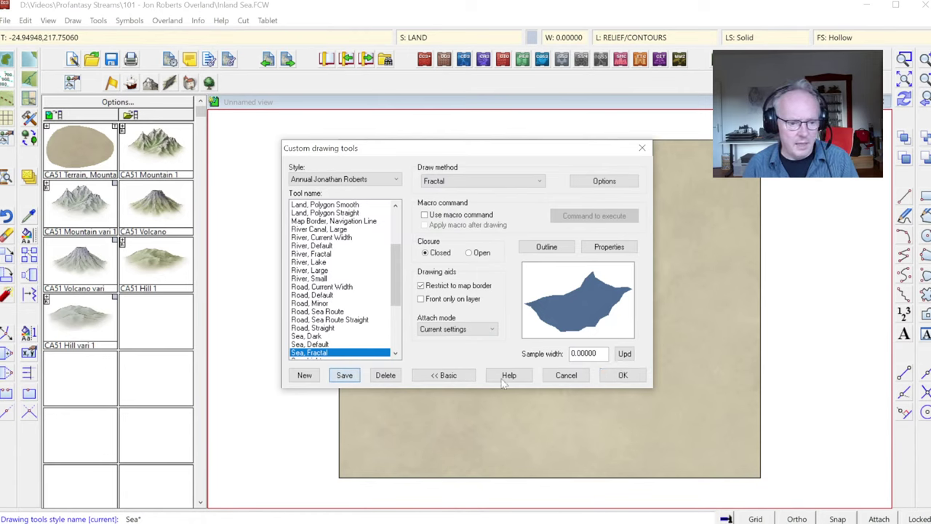
click(623, 376)
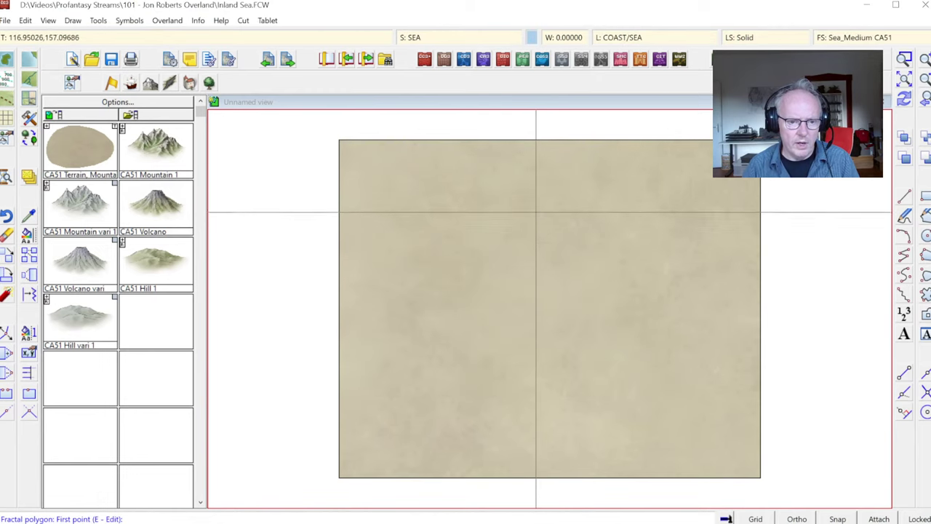
Step: Outline the inland sea around the map centre with the Sea, Fractal tool and close it
click(535, 228)
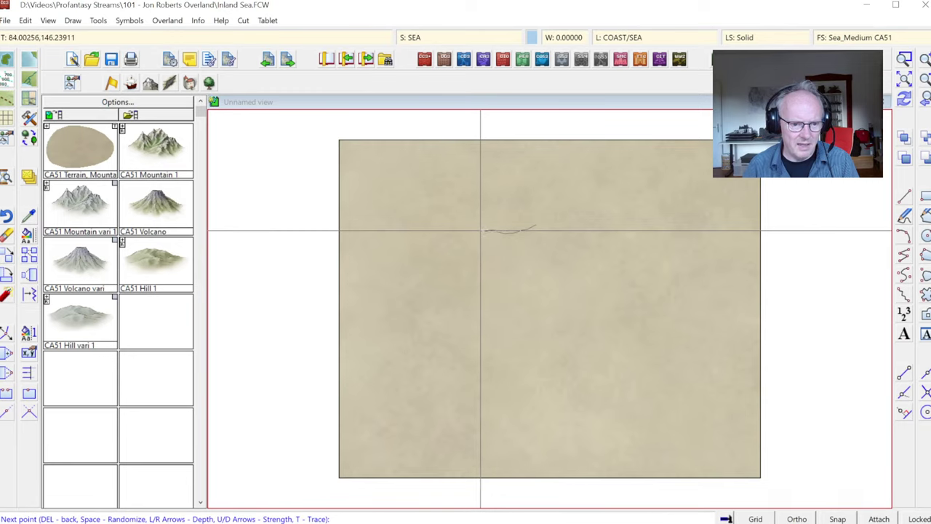
click(457, 232)
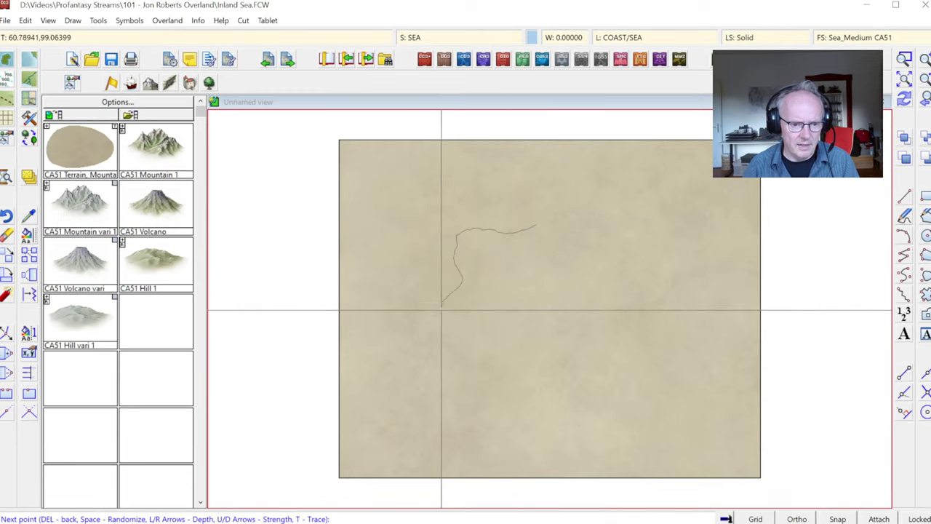
click(440, 352)
click(483, 379)
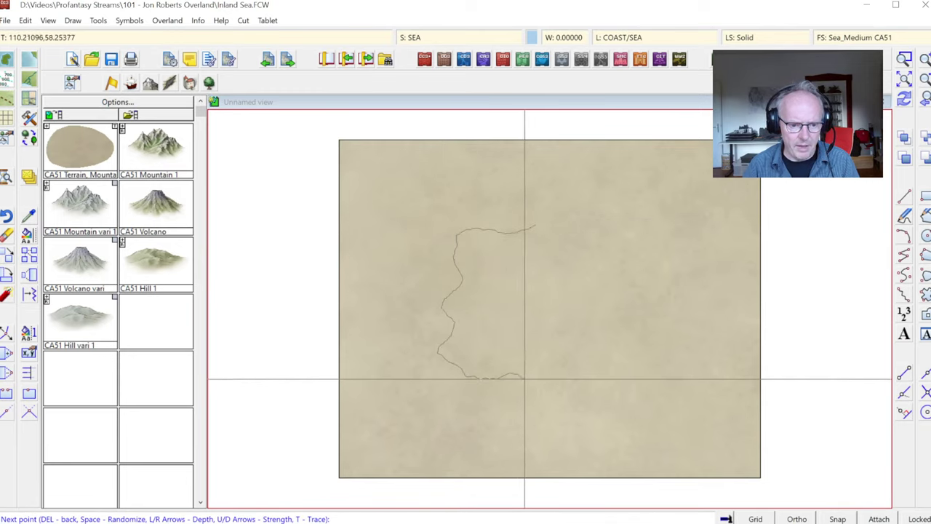
click(552, 403)
click(600, 411)
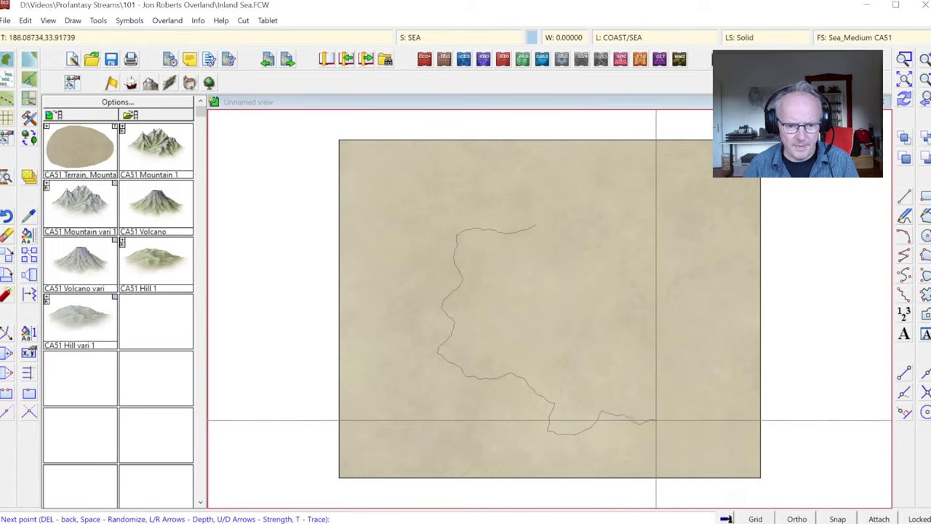
click(657, 421)
click(679, 404)
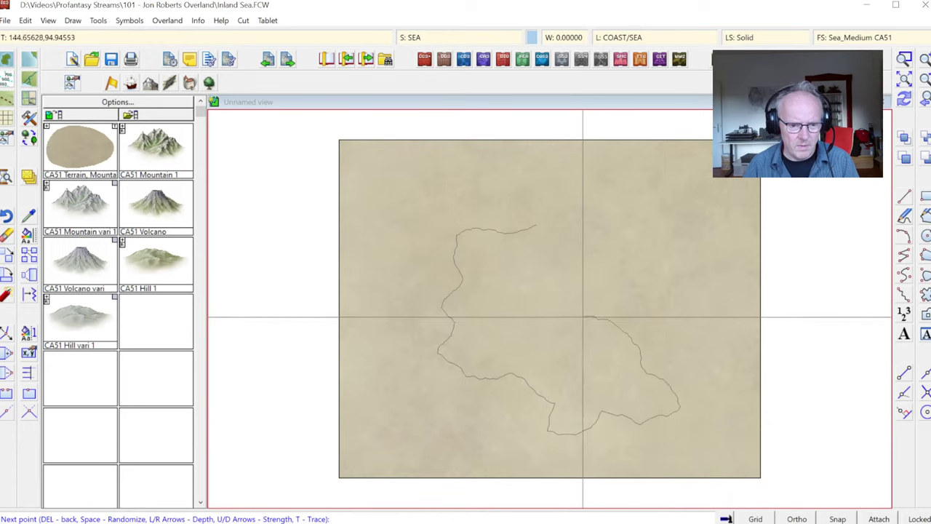
click(582, 317)
click(566, 271)
click(615, 251)
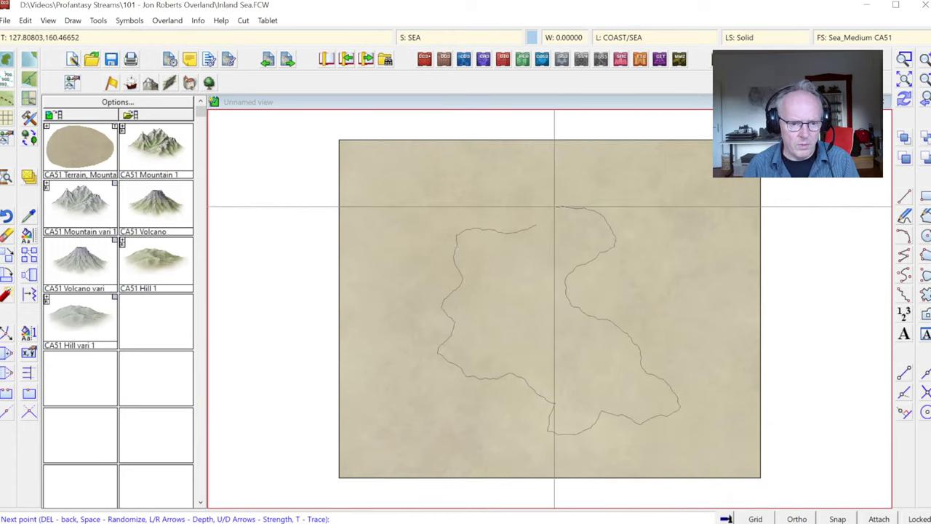
right_click(551, 213)
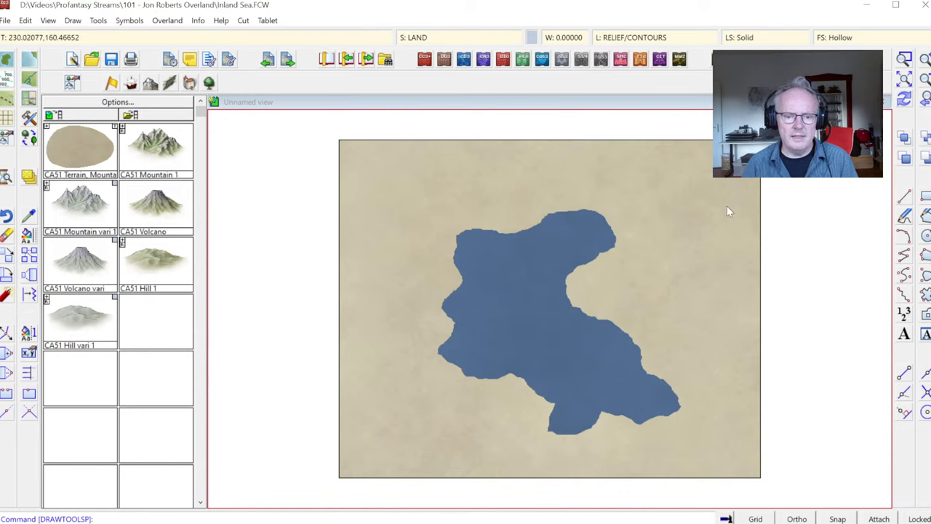
Step: Turn on Activate Sheet Effects in the drawing sheets settings
click(433, 40)
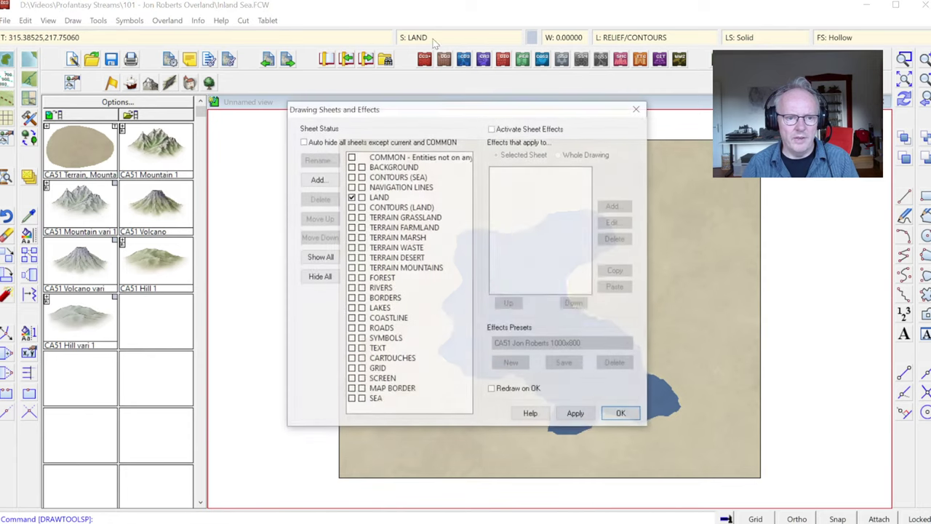
click(494, 129)
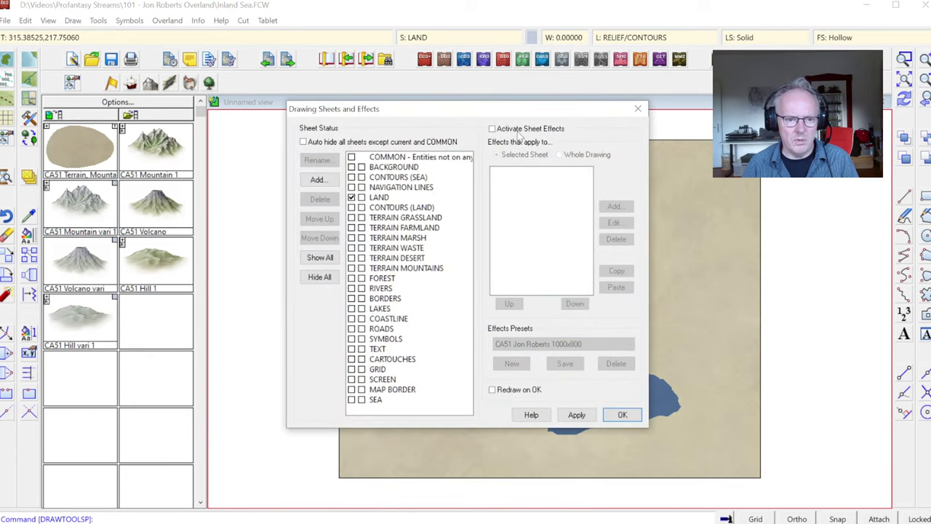
click(622, 415)
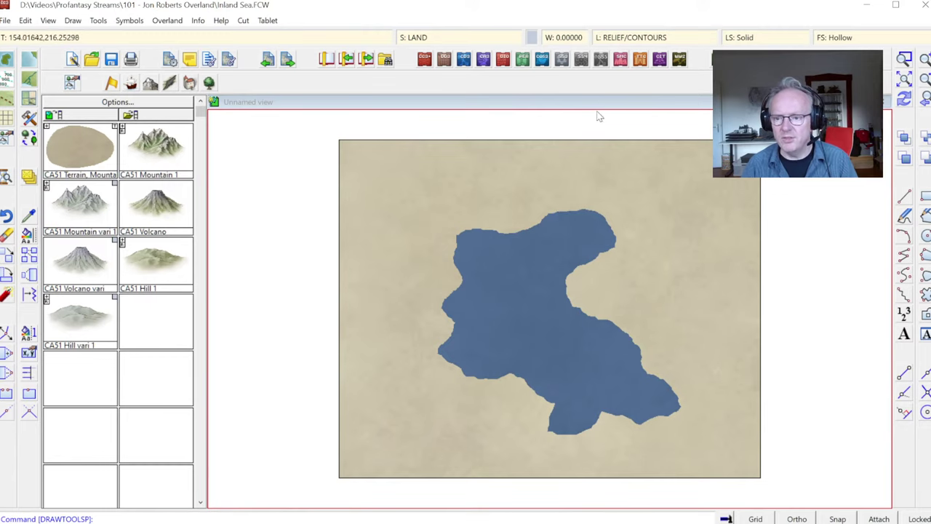
Step: Move the SEA sheet up until it sits directly above LAND, and confirm
click(423, 38)
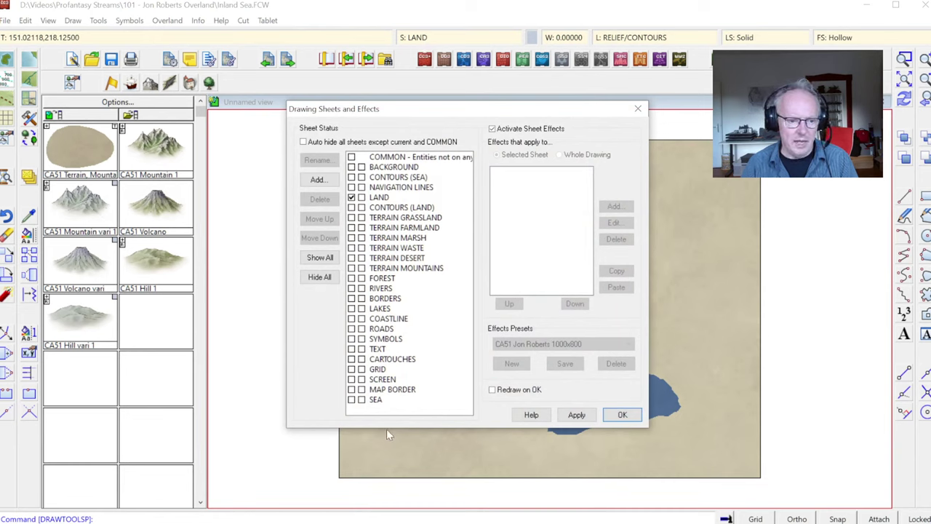
click(377, 400)
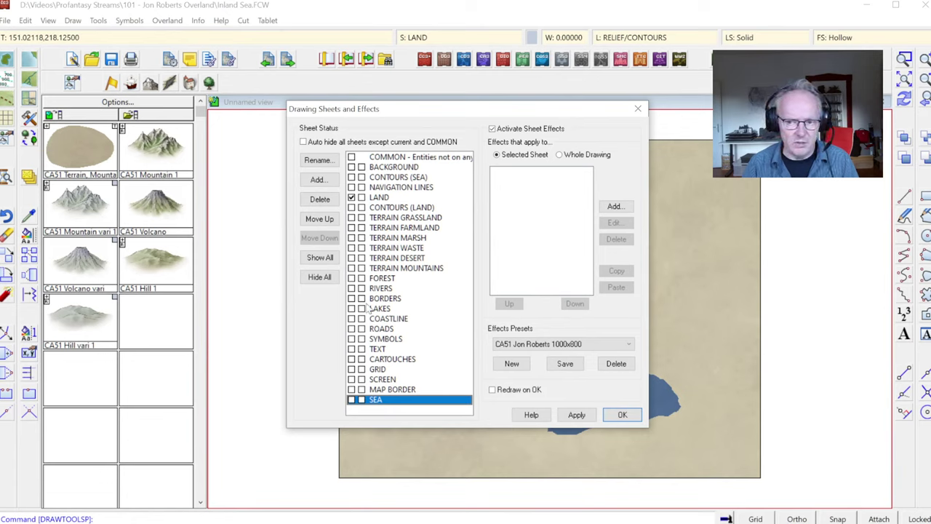
double_click(321, 219)
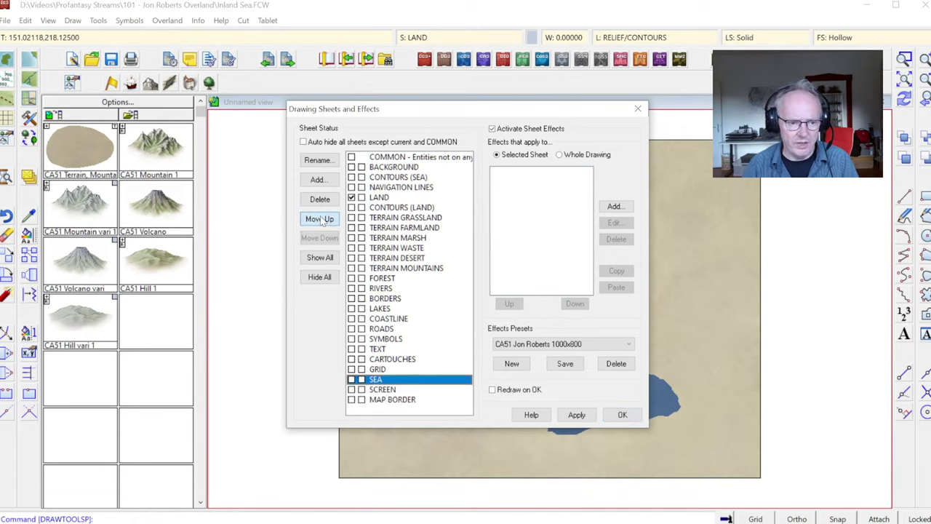
double_click(321, 219)
double_click(321, 218)
double_click(321, 219)
double_click(321, 219)
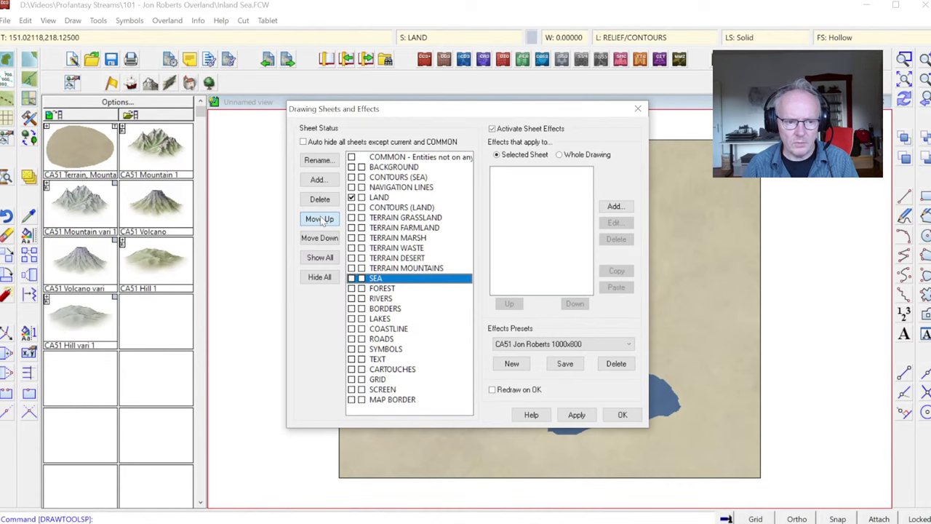
double_click(321, 219)
double_click(321, 219)
double_click(321, 219)
click(321, 219)
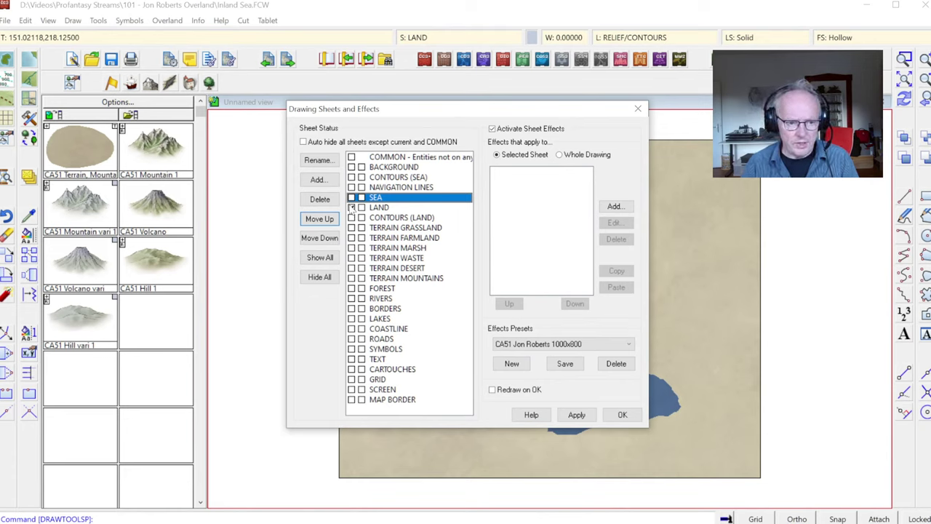
click(383, 209)
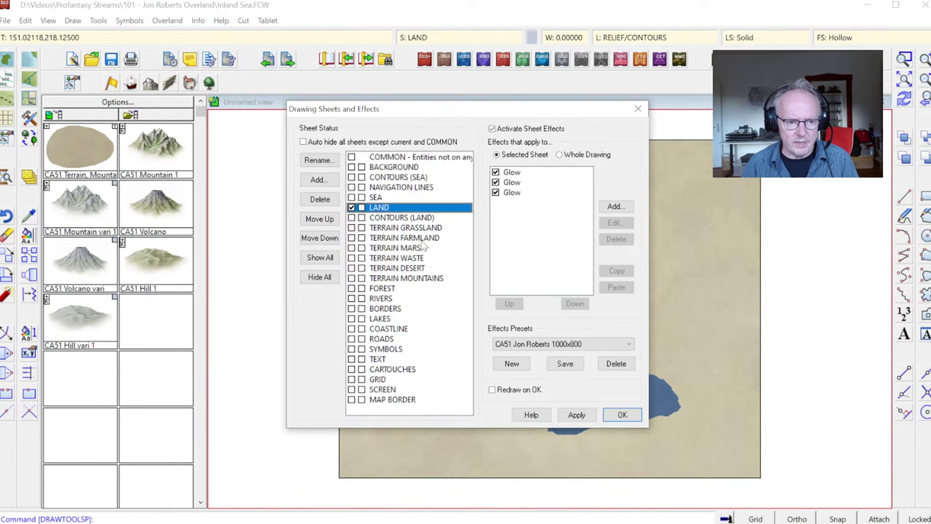
click(619, 416)
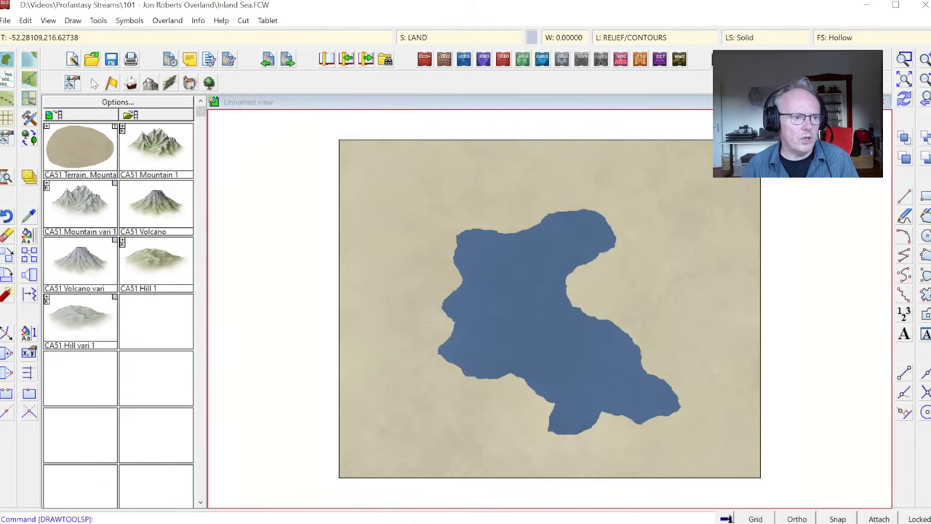
Step: Draw a small fractal landmass island at the sea's centre, then zoom to show the whole map
click(6, 61)
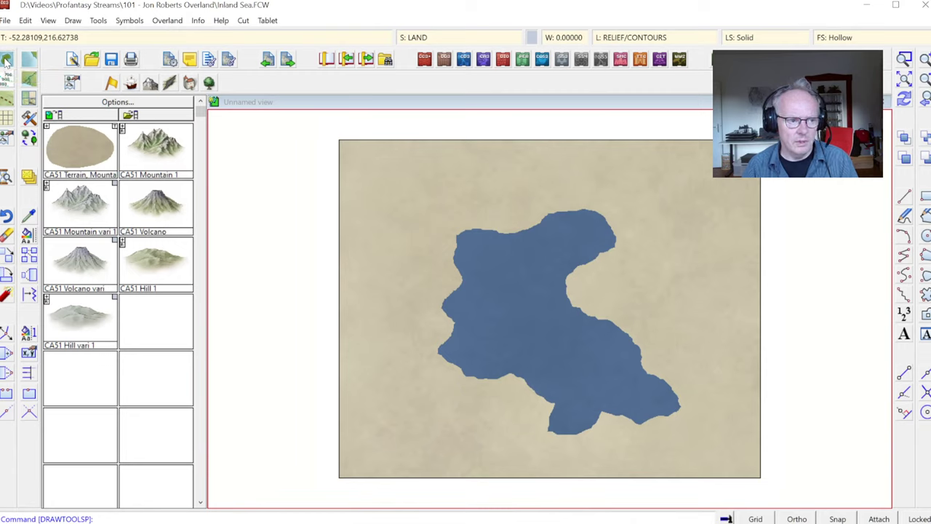
click(535, 288)
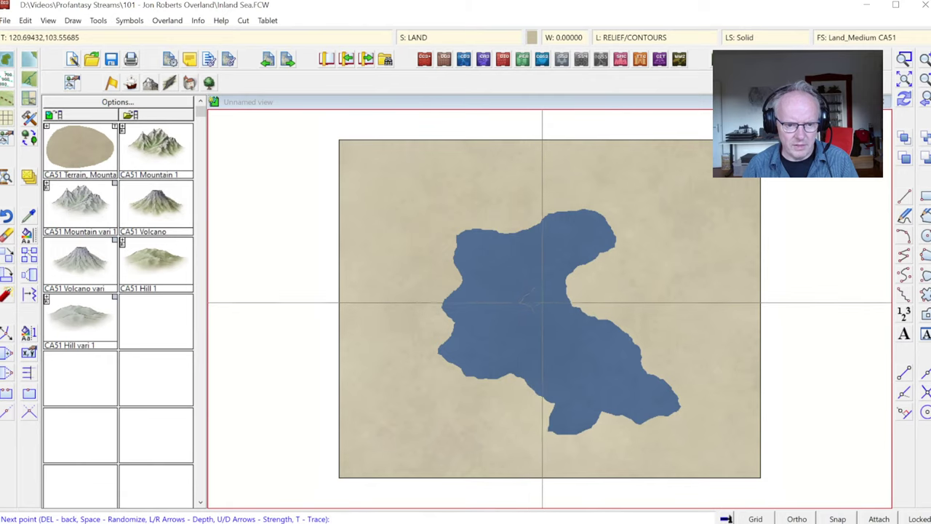
right_click(543, 286)
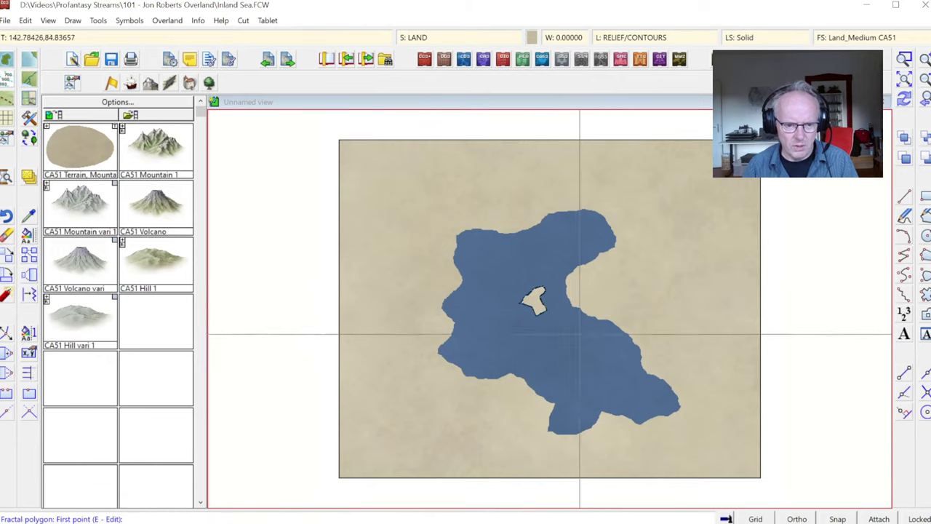
key(Escape)
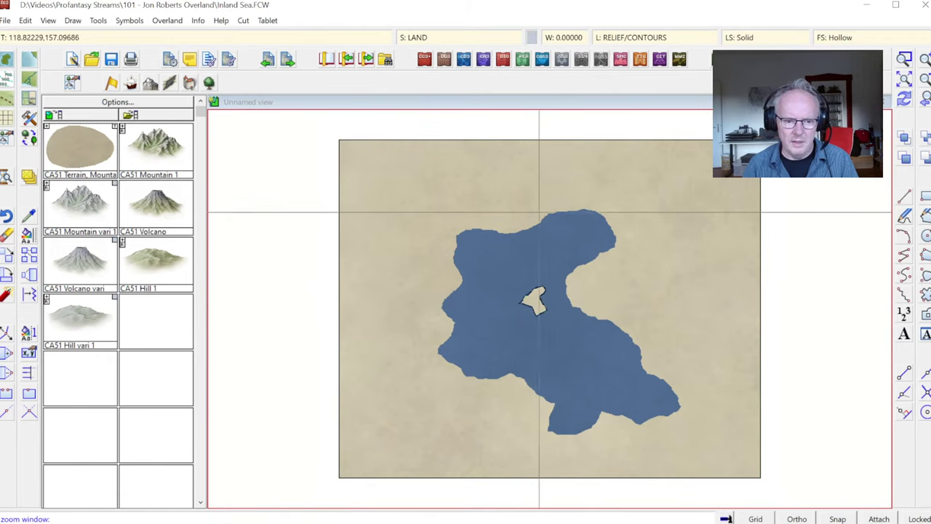
scroll(571, 316, up, 4)
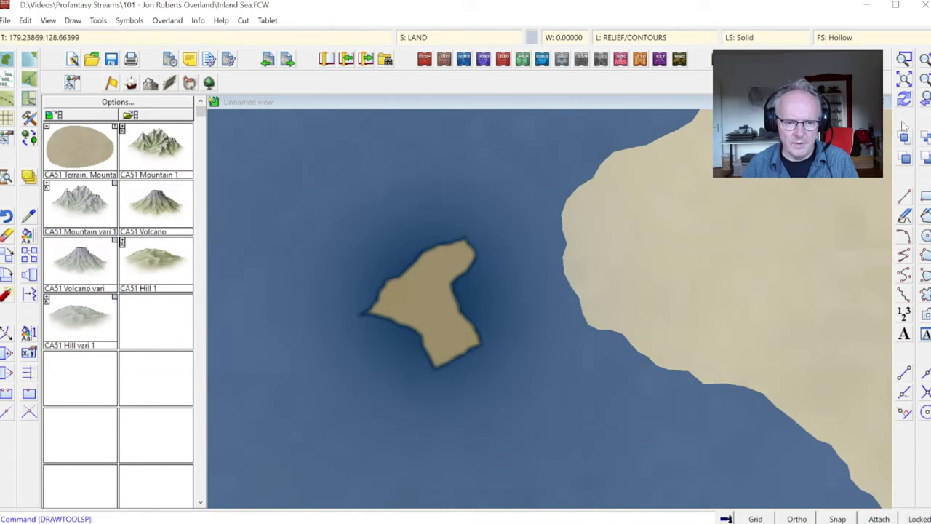
click(925, 101)
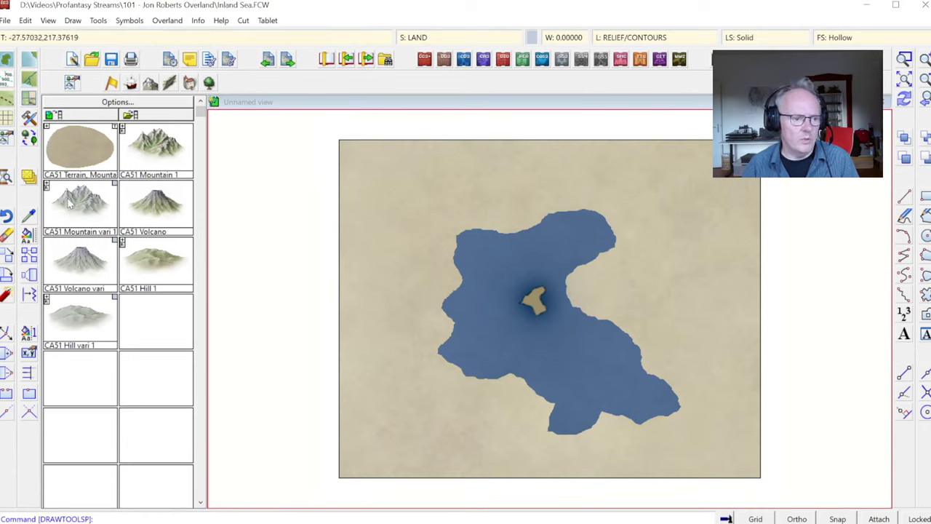
Step: Match properties to the island, then copy LAND's three Glow effects onto the SEA sheet and apply
click(29, 216)
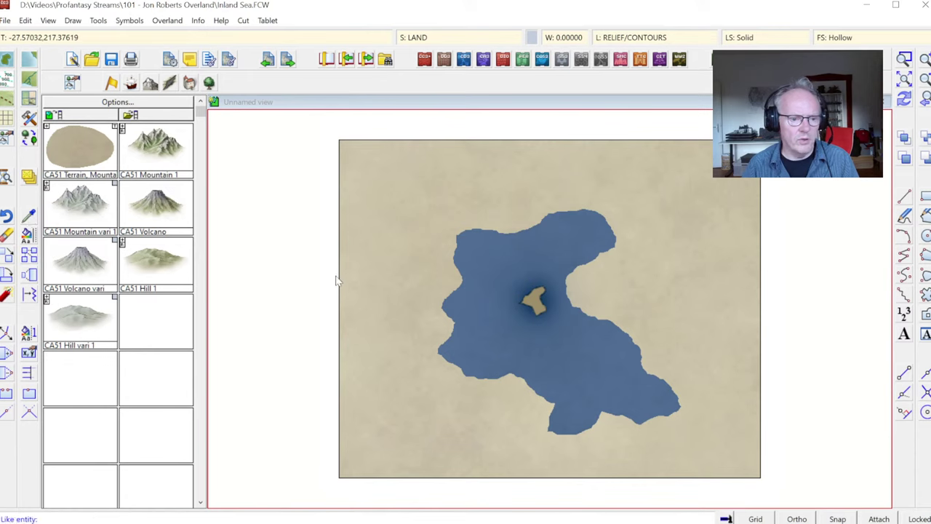
click(536, 295)
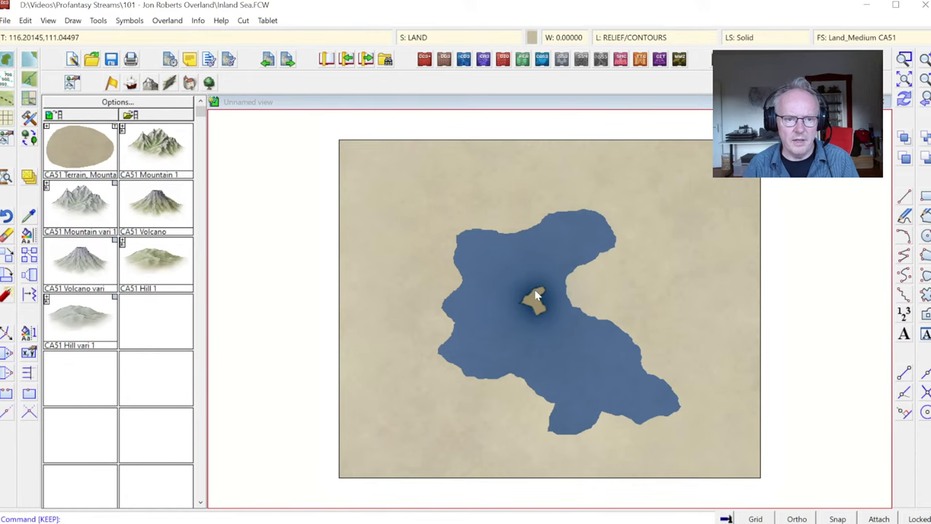
click(429, 35)
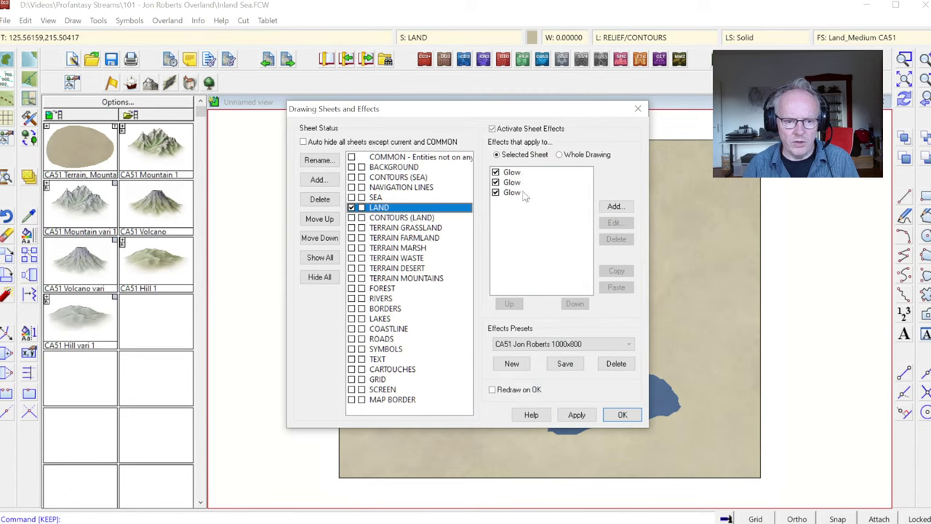
click(516, 173)
shift+click(518, 194)
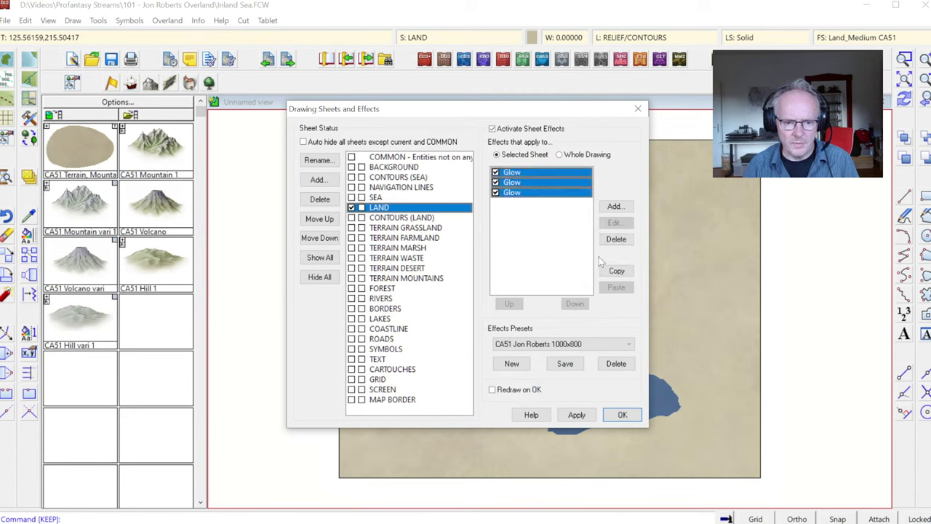
click(617, 271)
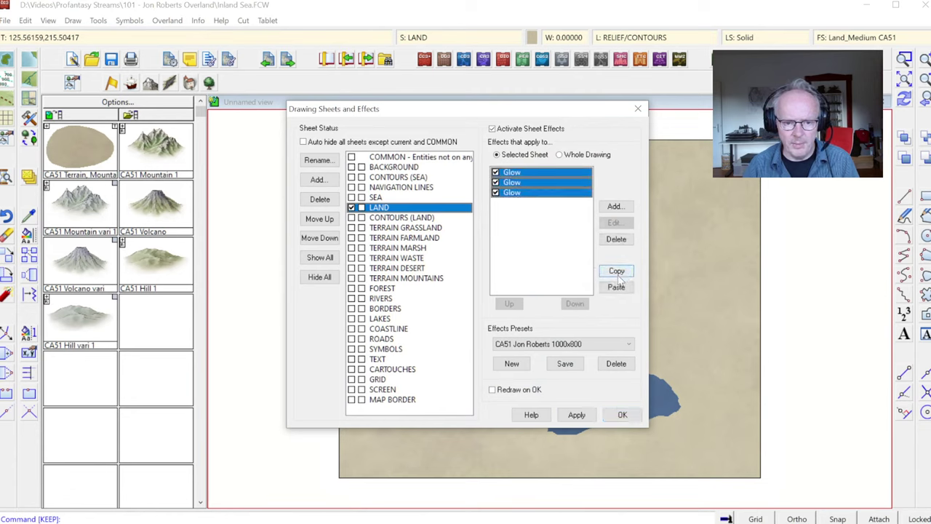
click(377, 198)
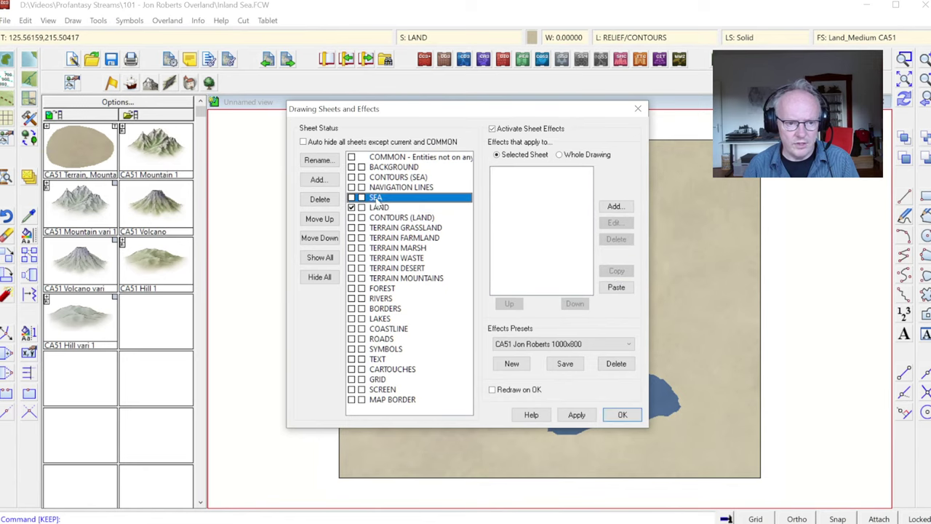
click(621, 289)
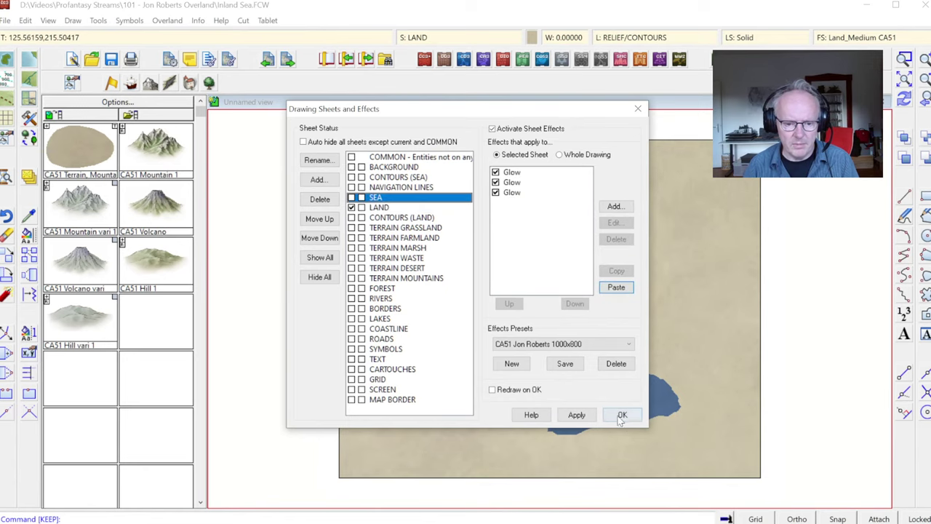
drag(526, 111, 268, 43)
click(317, 339)
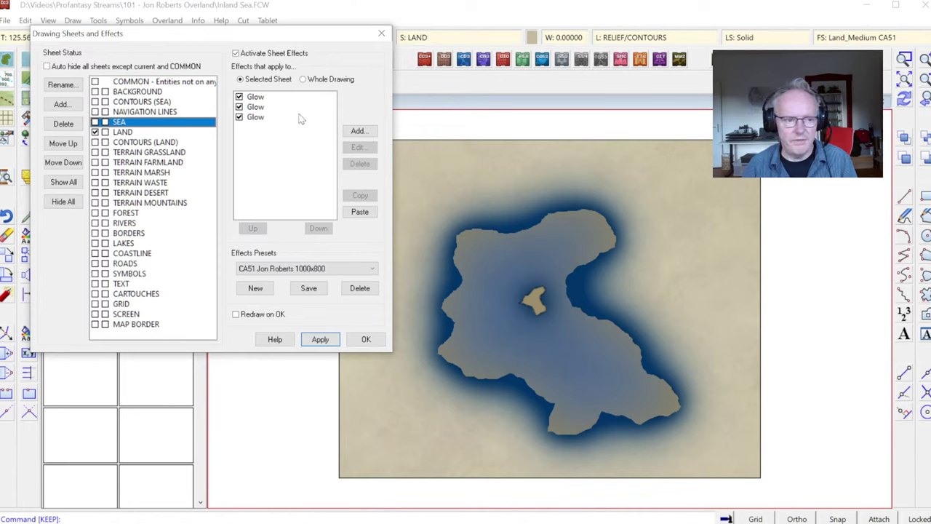
Step: Adjust and confirm each of SEA's three Glow effects, then redraw the map with the glowing sea
click(258, 98)
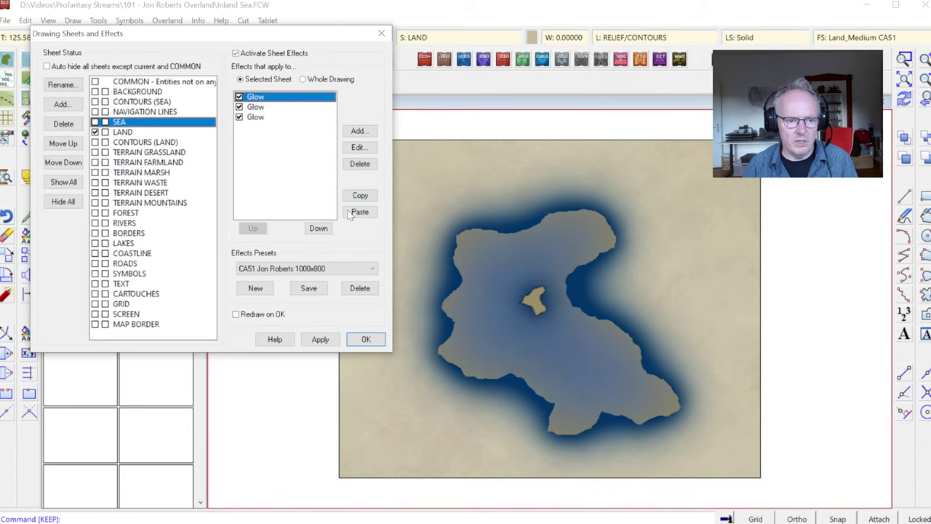
click(358, 147)
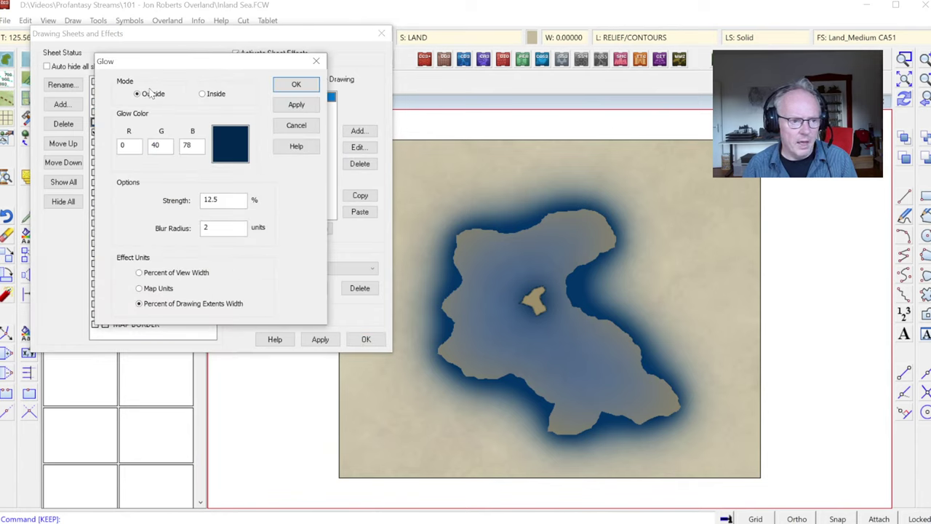
click(143, 99)
click(296, 84)
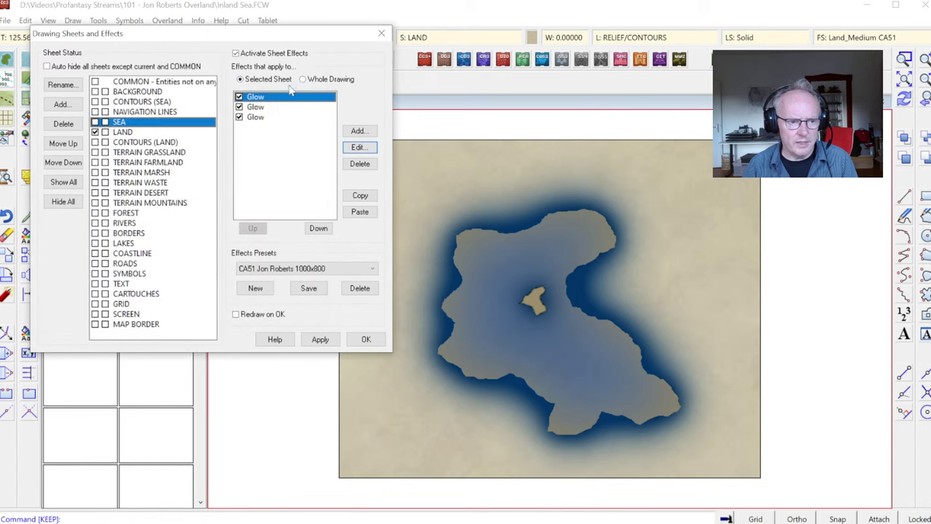
click(256, 107)
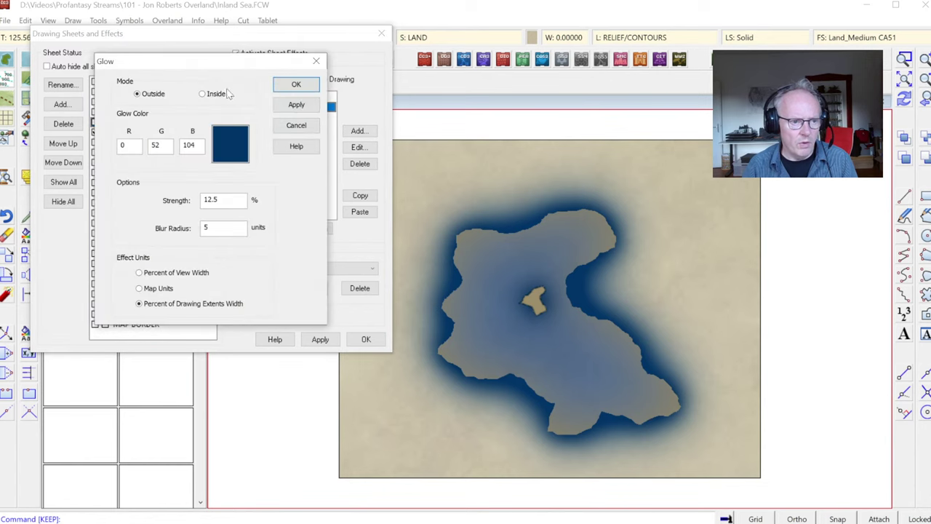
click(296, 84)
click(272, 117)
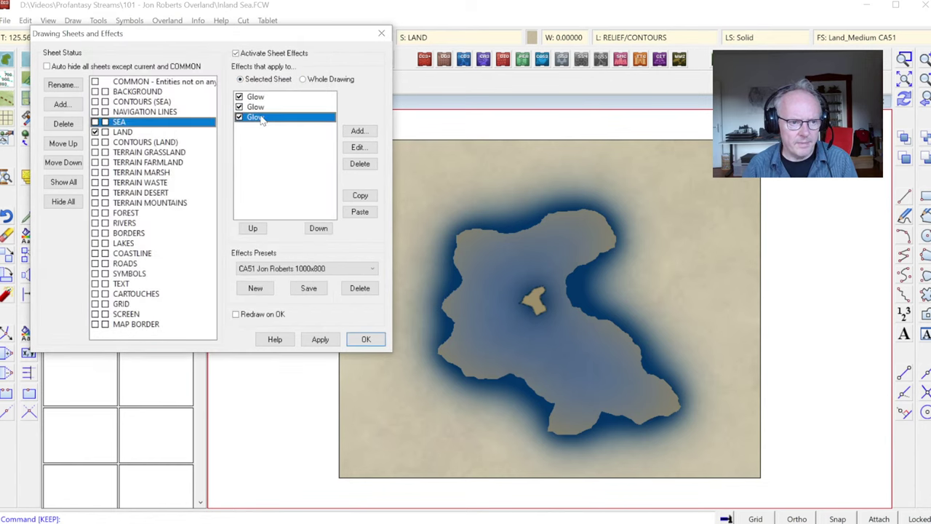
click(357, 147)
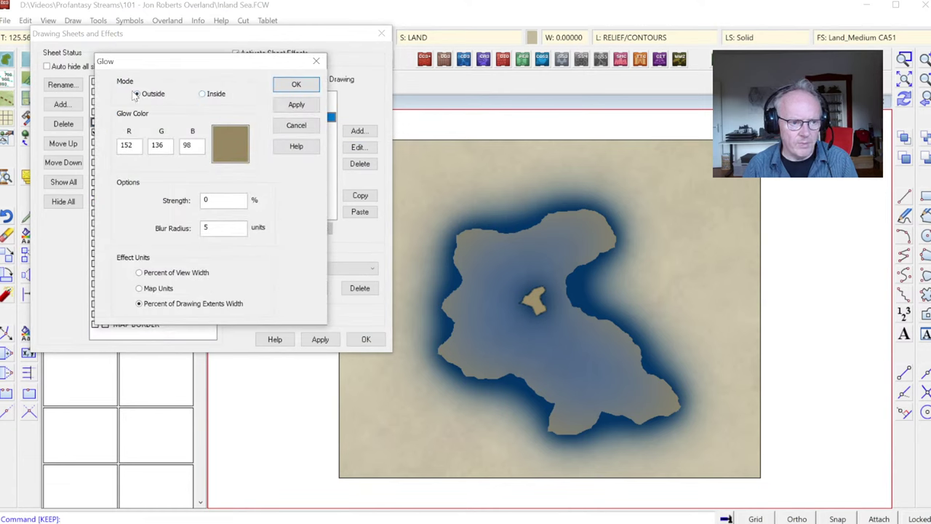
click(283, 84)
click(365, 337)
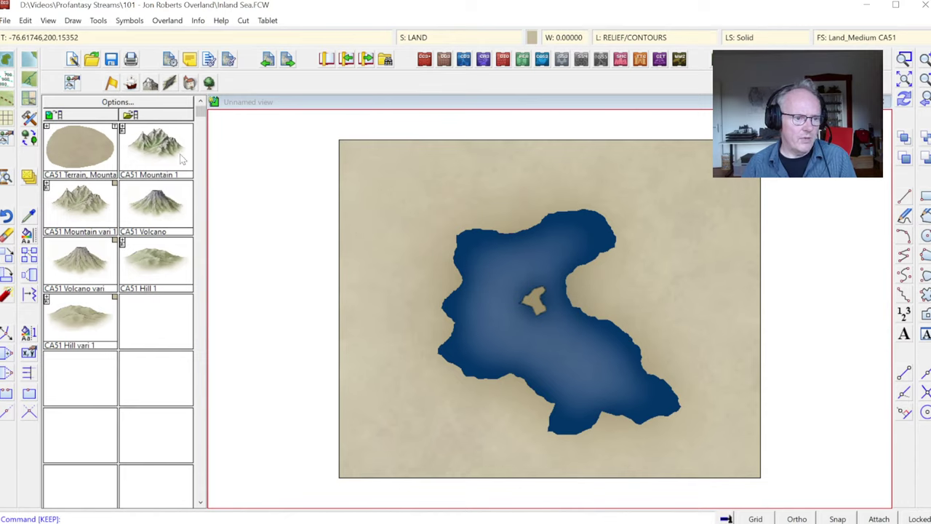
Step: Place CA51 Mountain 1 symbols along the top edge and down the northeast side
click(153, 145)
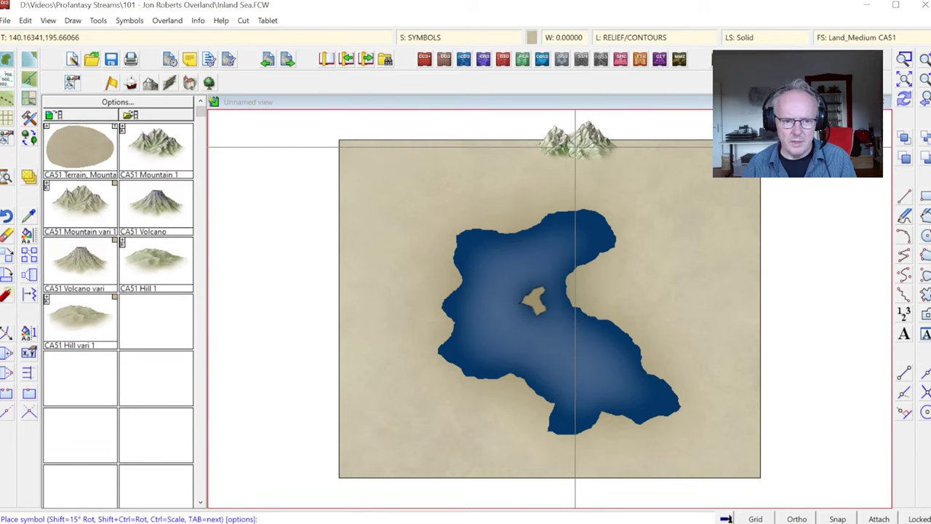
click(574, 147)
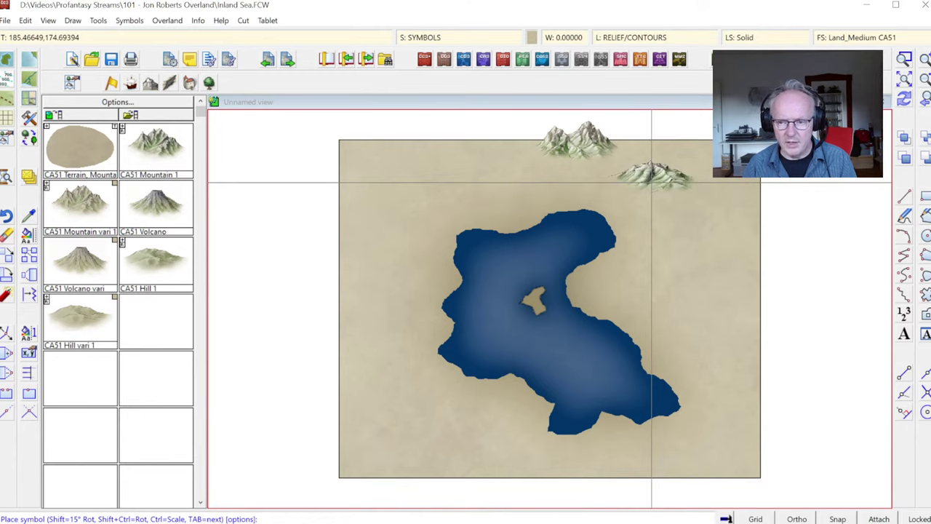
click(636, 178)
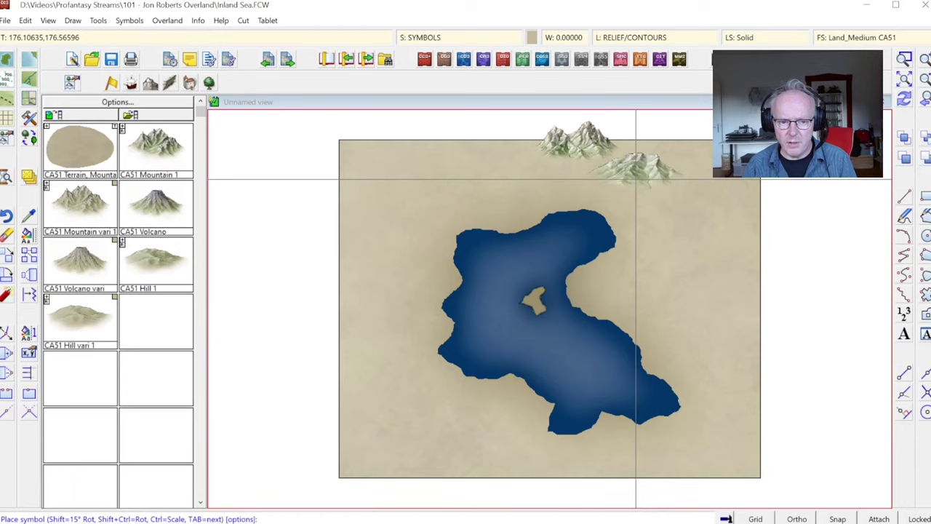
click(630, 168)
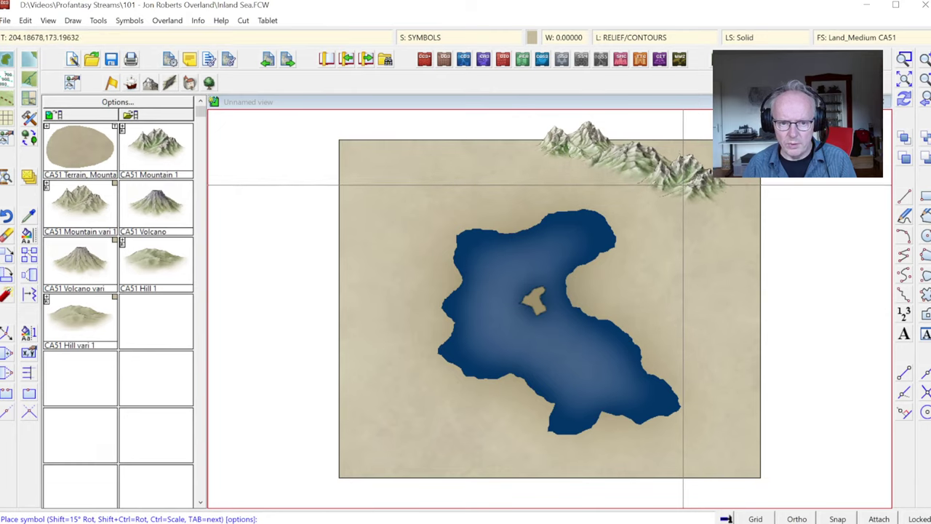
click(683, 185)
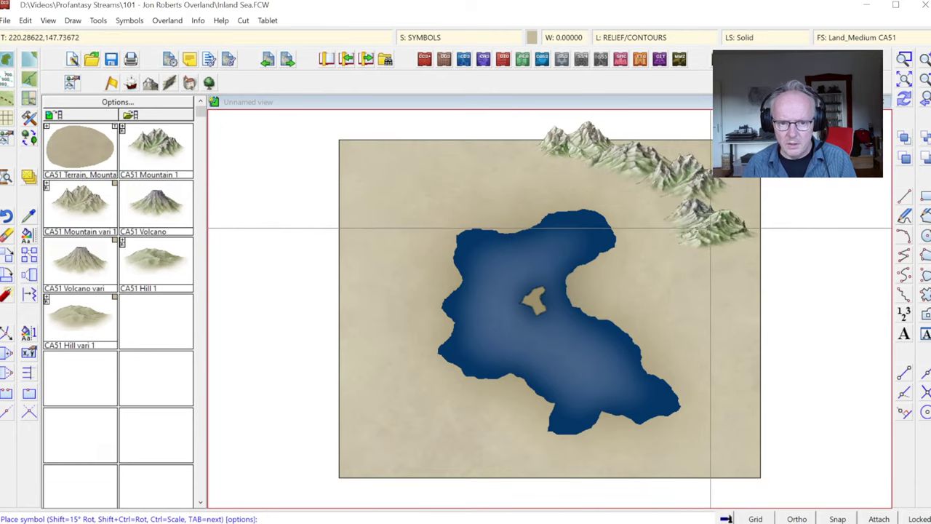
click(707, 224)
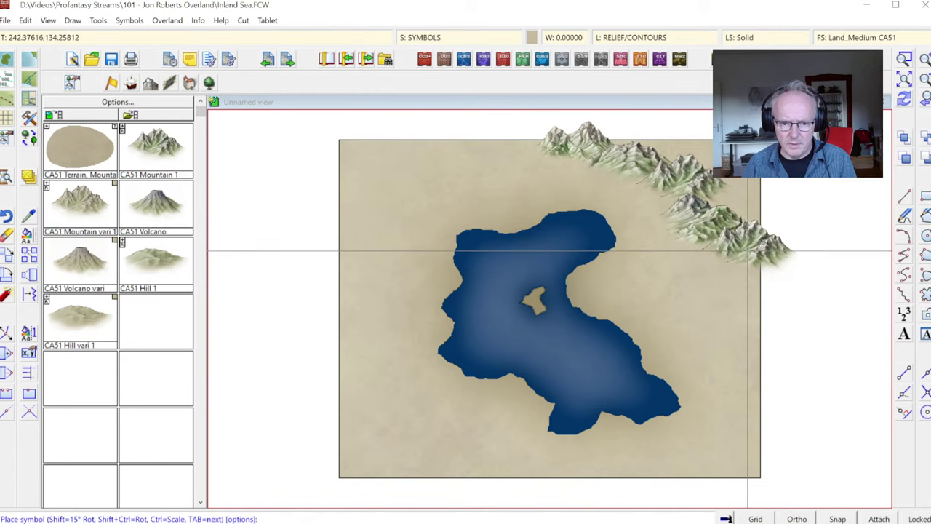
click(746, 248)
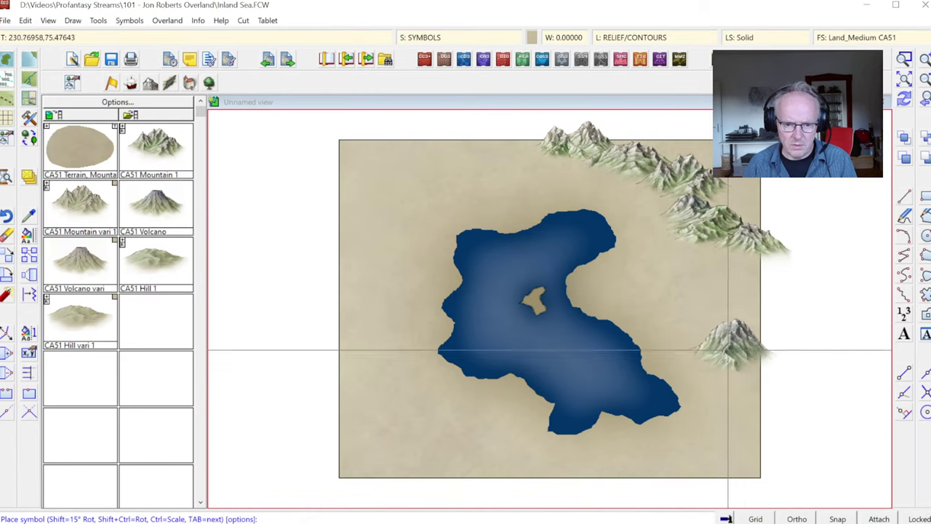
Step: Place a low hill east of the lake and a column of mountains down the right edge
key(Tab)
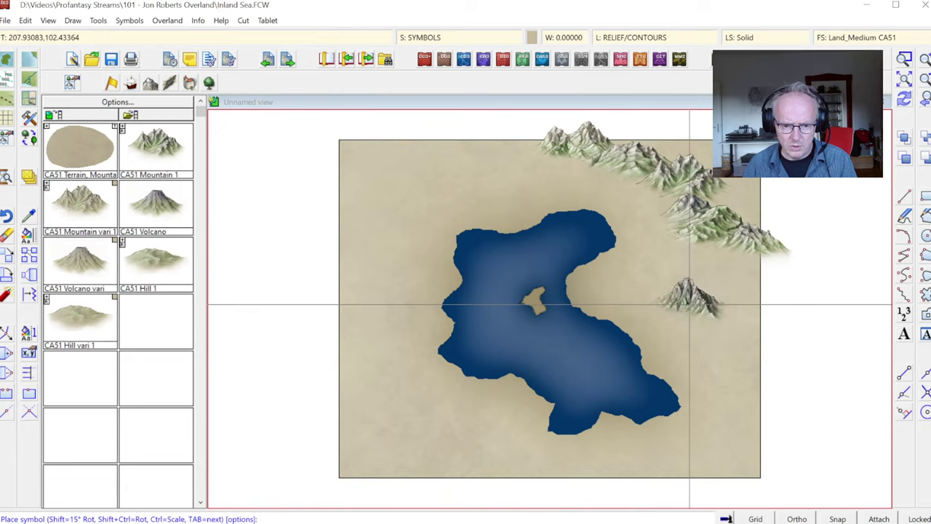
key(Tab)
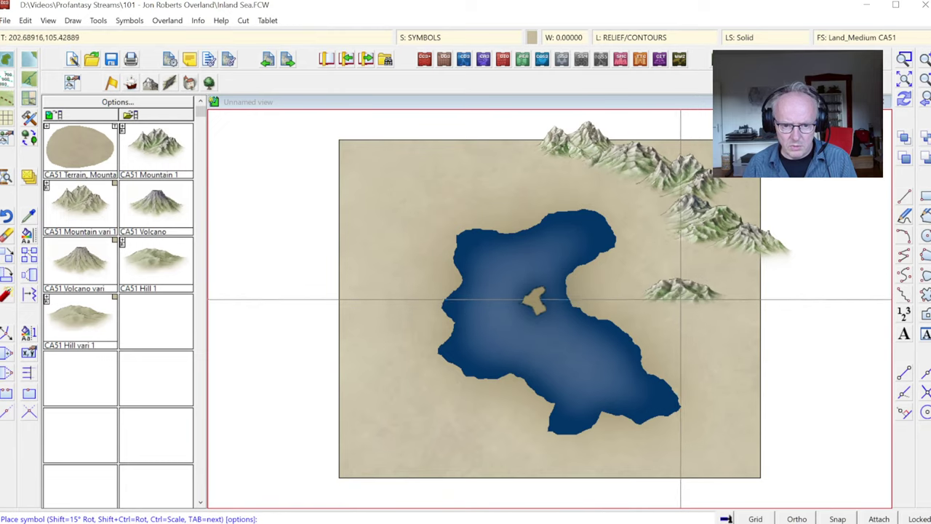
click(669, 290)
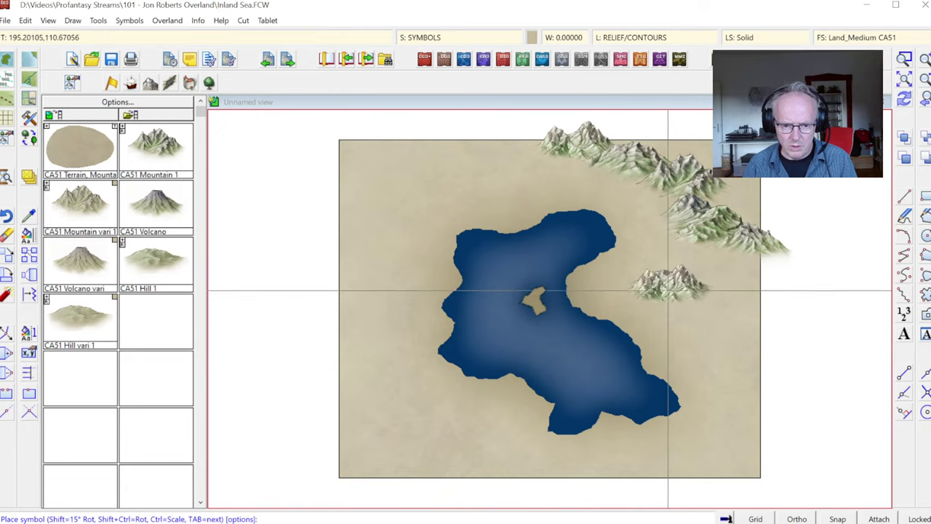
click(741, 340)
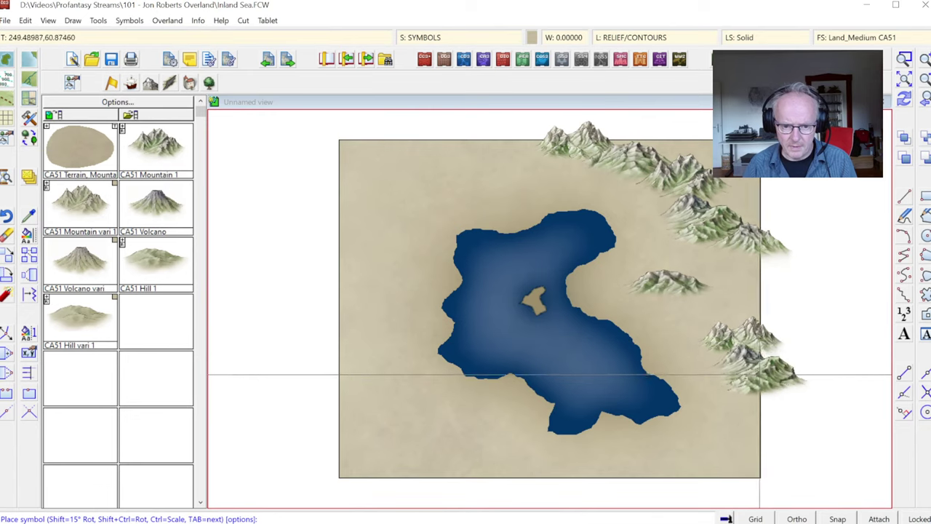
click(763, 371)
click(767, 408)
click(747, 442)
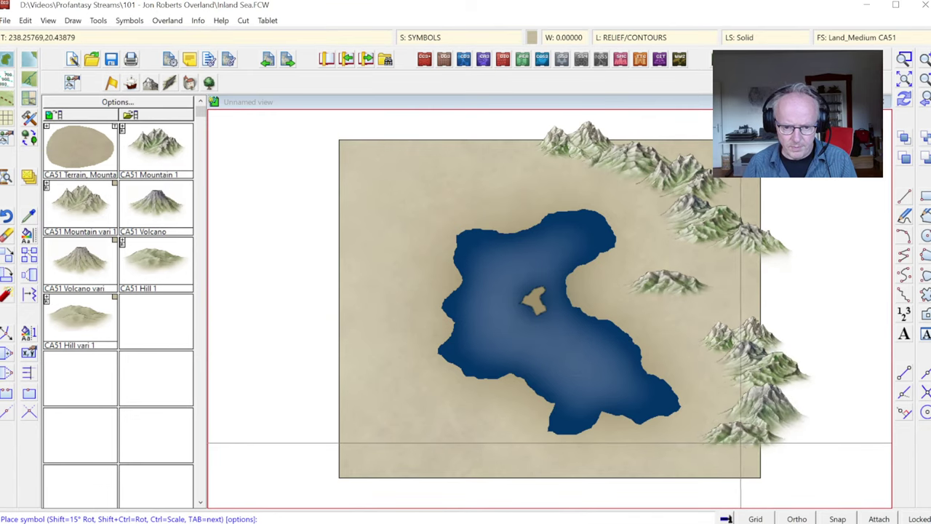
click(764, 476)
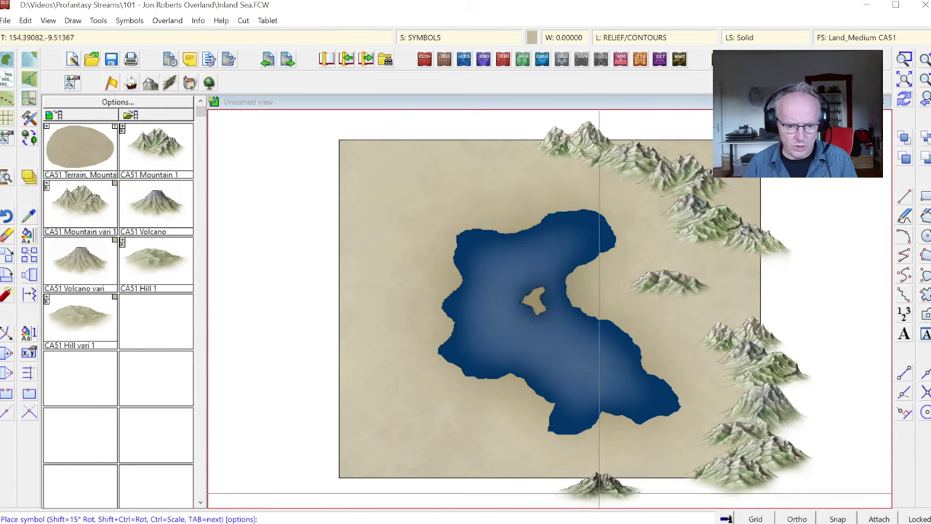
Step: Add mountains along the bottom edge, bottom-left corner, left edge and top-left
click(630, 480)
click(535, 481)
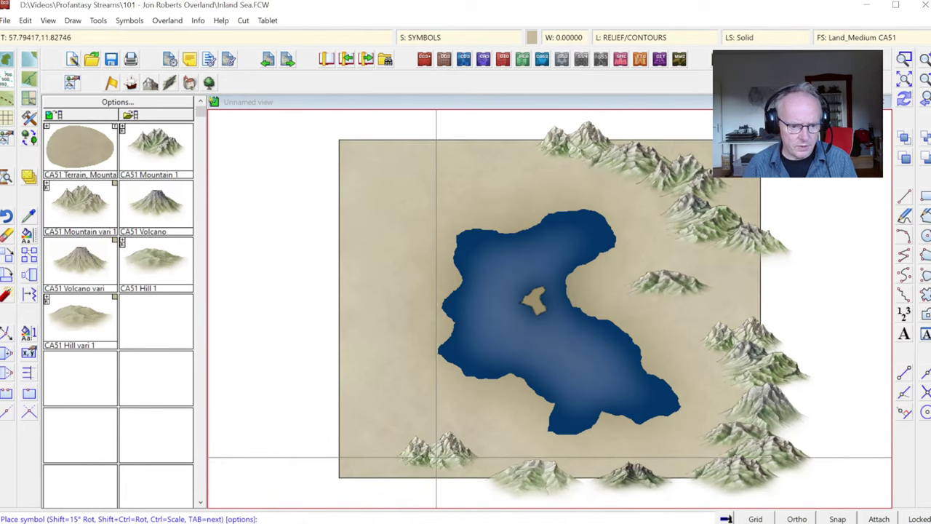
click(348, 382)
click(395, 411)
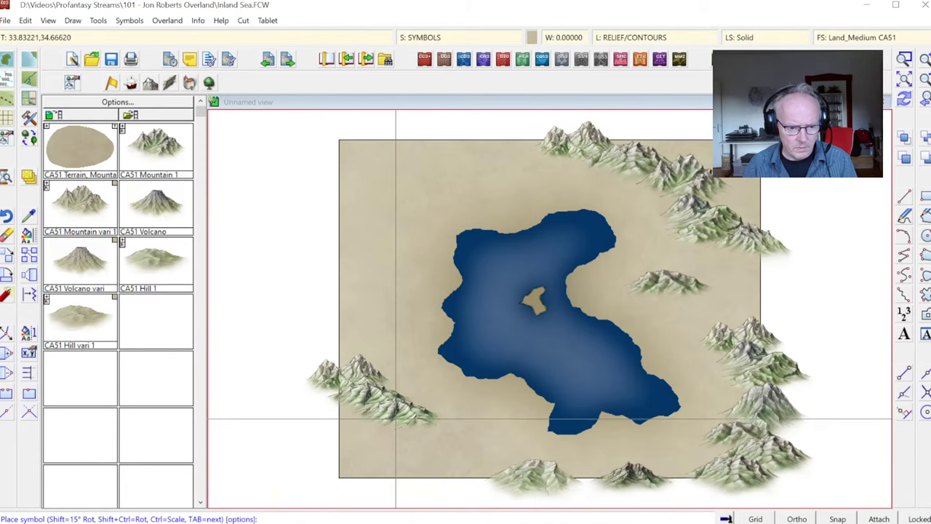
click(430, 455)
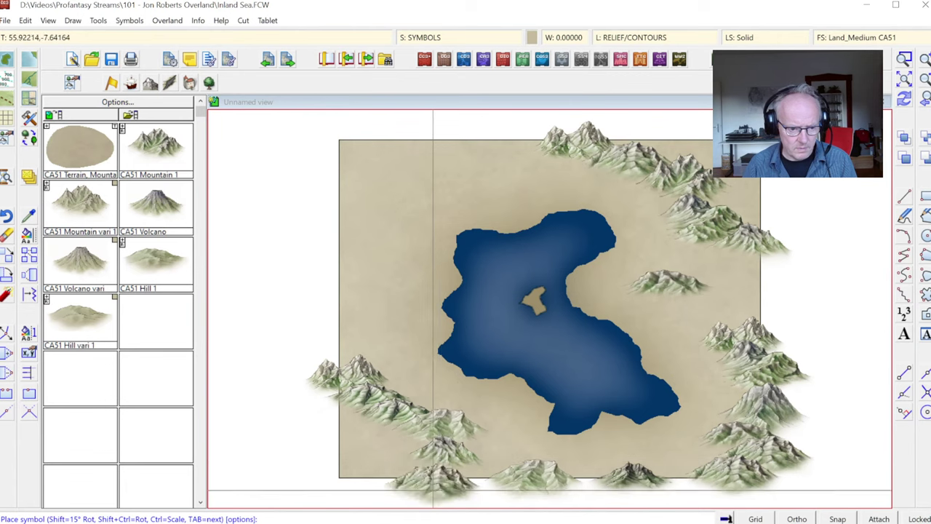
click(347, 422)
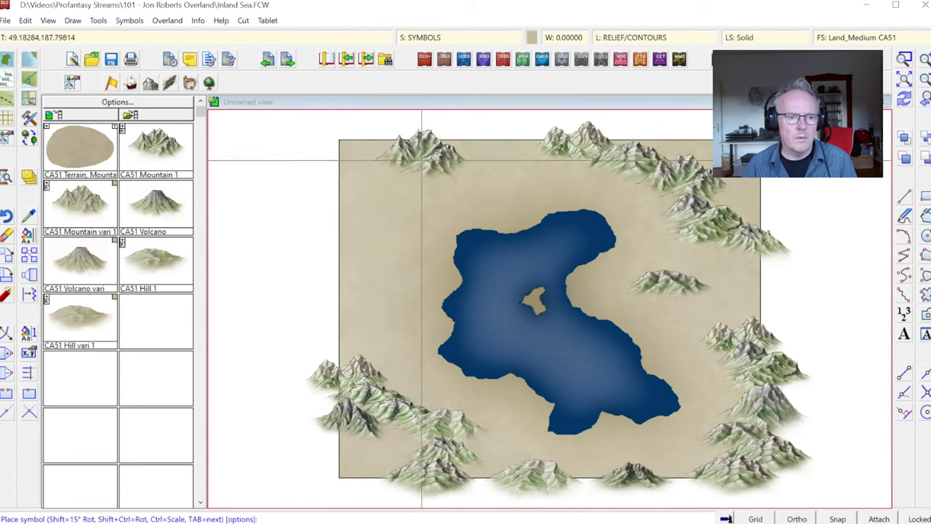
click(423, 158)
click(364, 183)
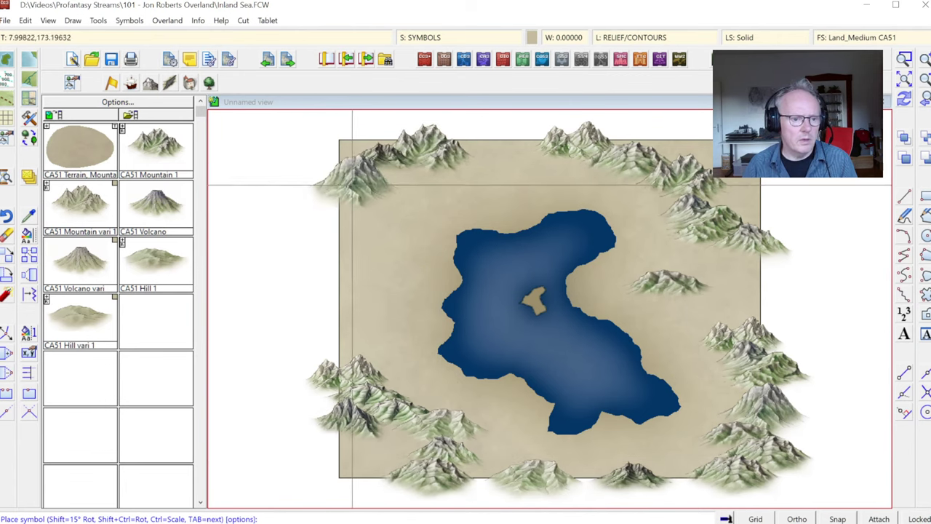
click(339, 266)
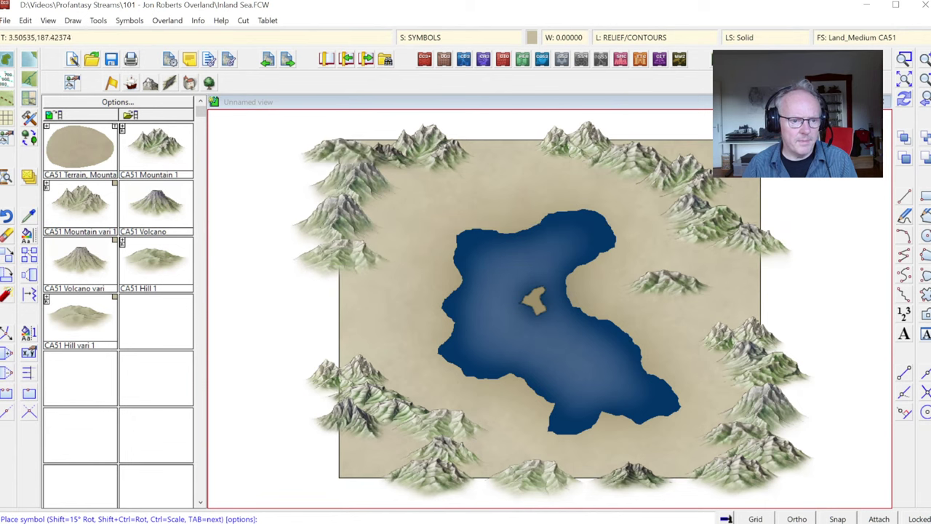
click(349, 188)
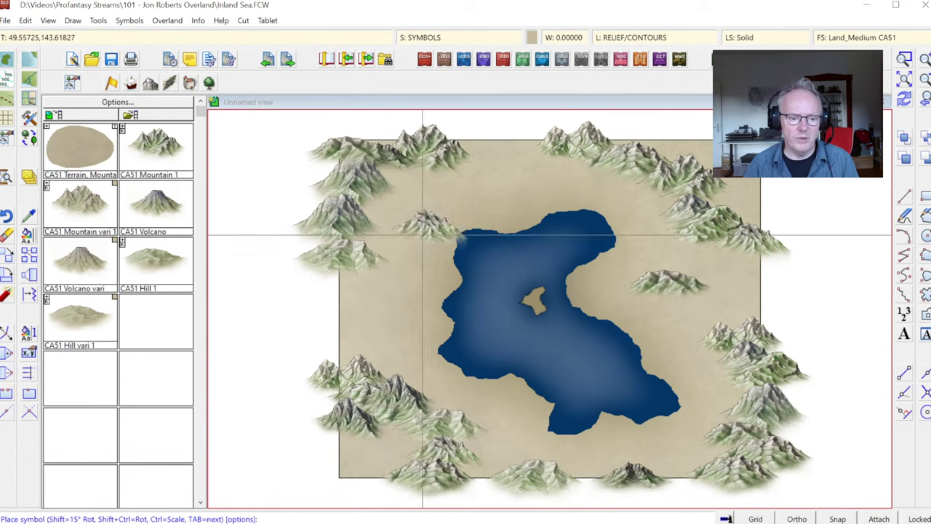
Step: Run Sort Symbols In Map with All selected so the mountains overlap correctly
click(131, 21)
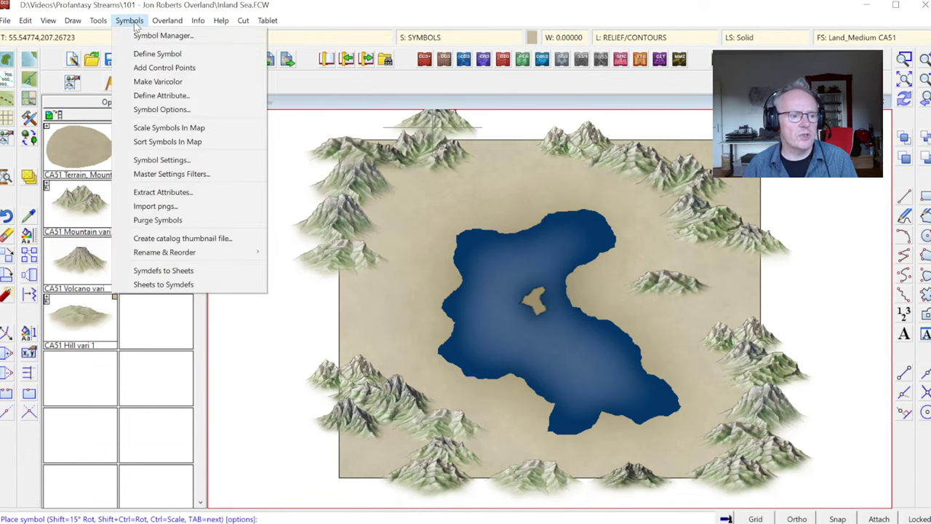
click(181, 143)
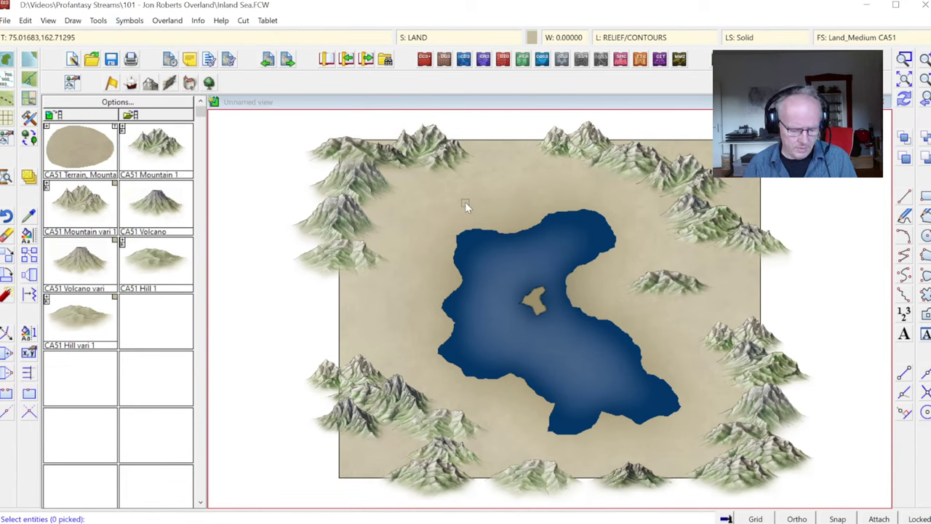
right_click(464, 201)
click(465, 251)
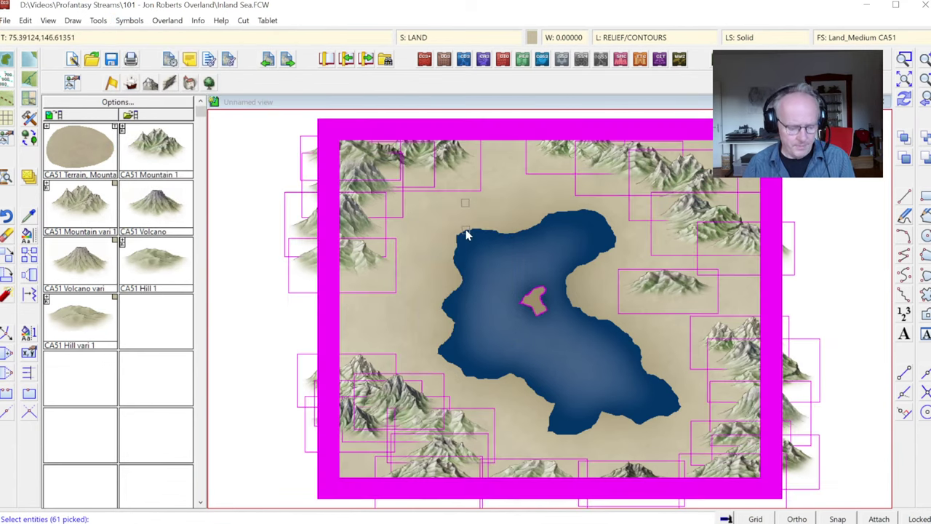
key(Return)
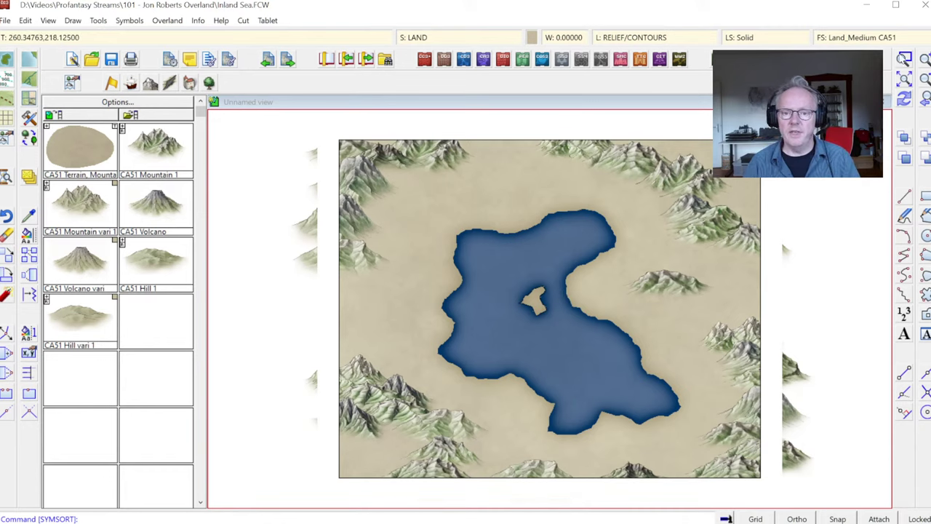
Step: Zoom in on the island's coastline, then zoom out to the whole map
click(904, 59)
click(508, 276)
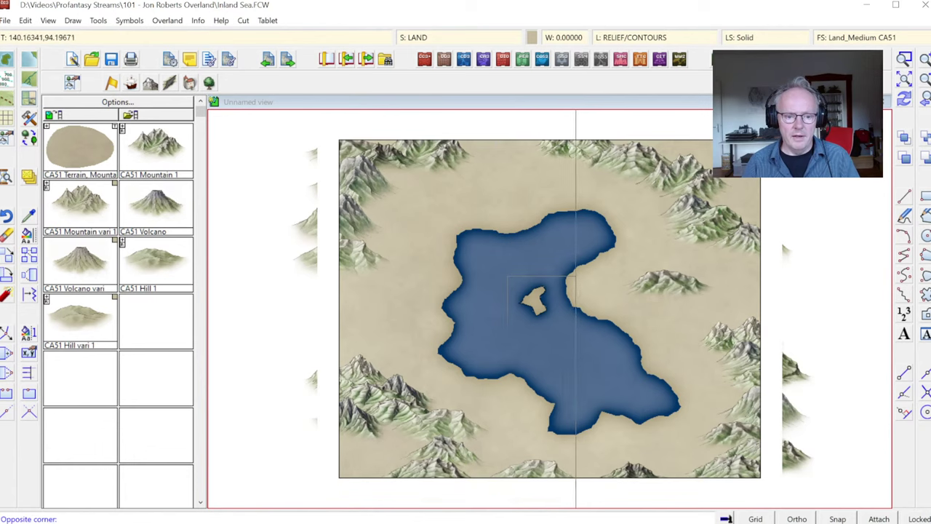
click(591, 331)
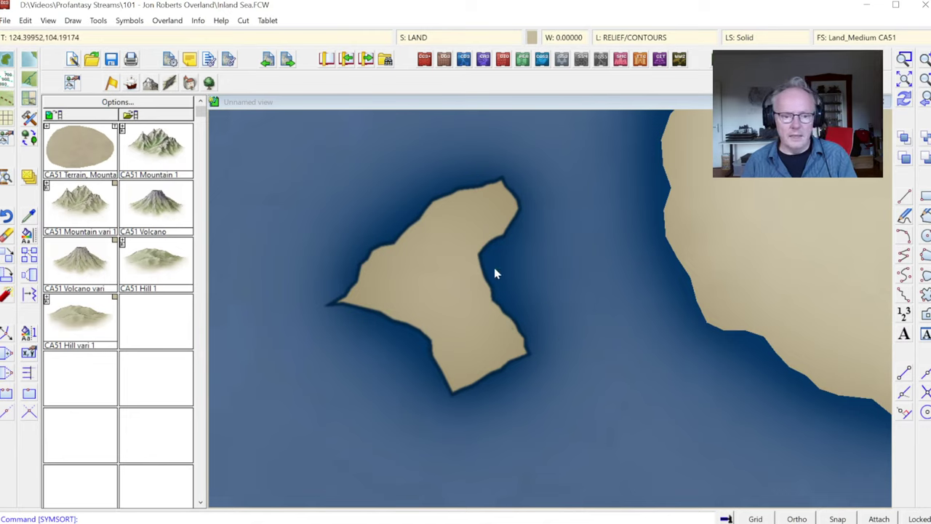
click(926, 103)
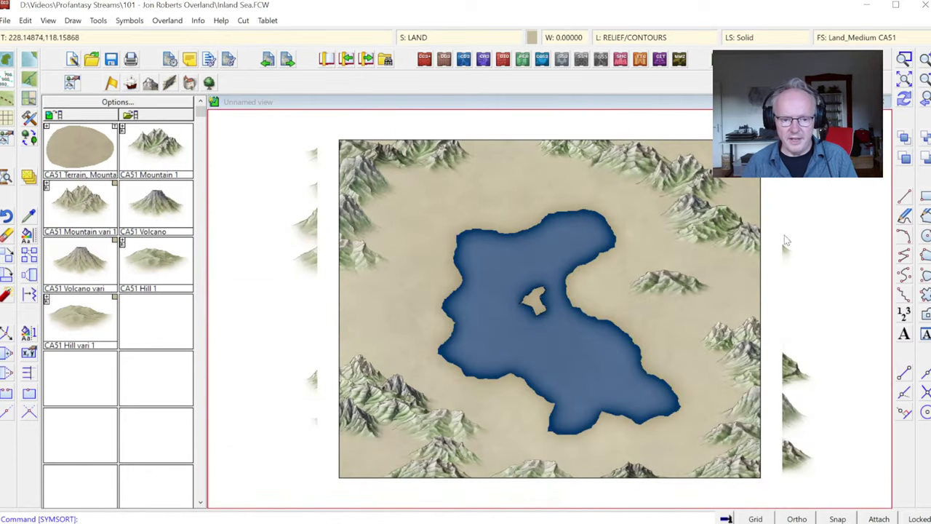
Step: Zoom back onto the island and bring up the Drawing Sheets and Effects dialog
click(902, 79)
click(519, 265)
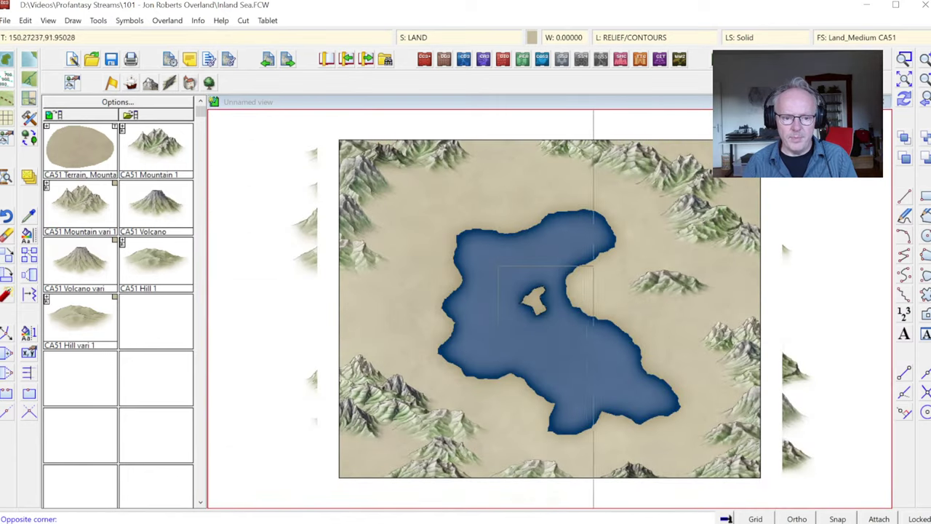
click(593, 329)
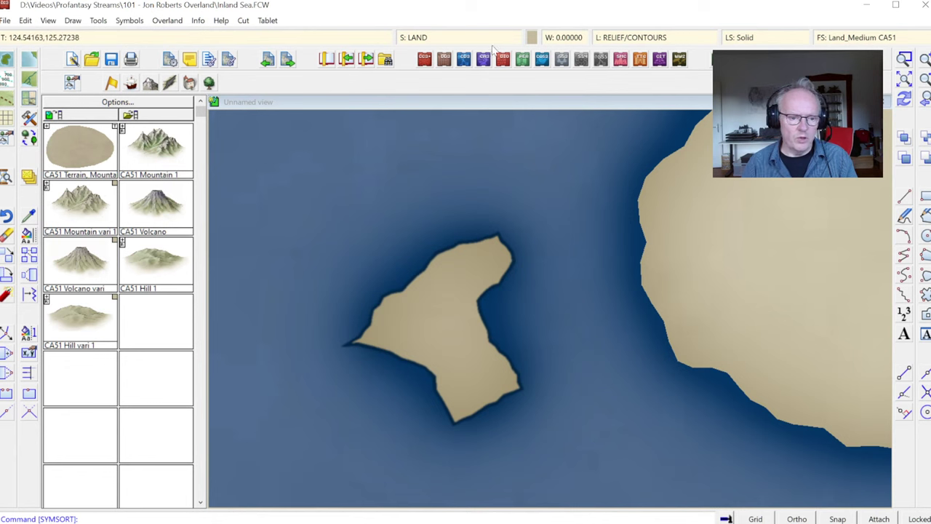
click(427, 41)
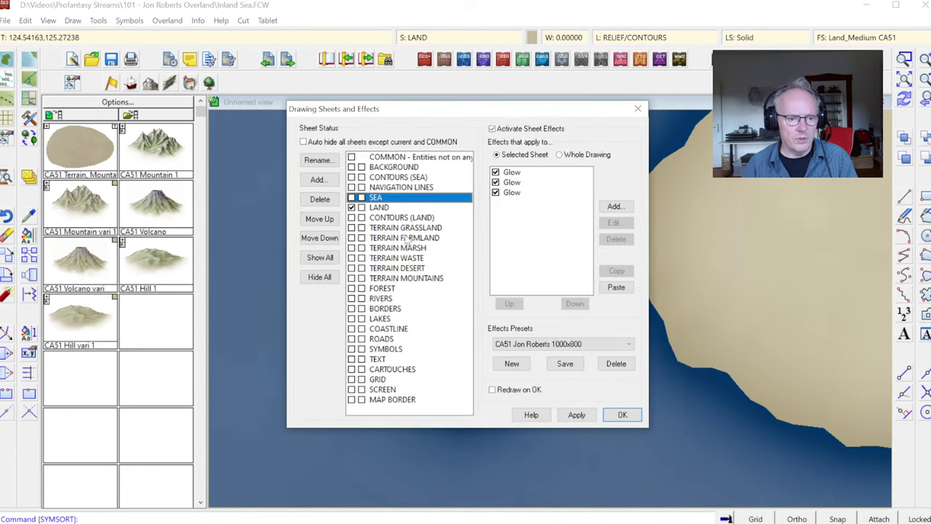
Step: View the COASTLINE sheet's Blur effect, close the dialog, then reopen and close it again
click(362, 330)
click(622, 414)
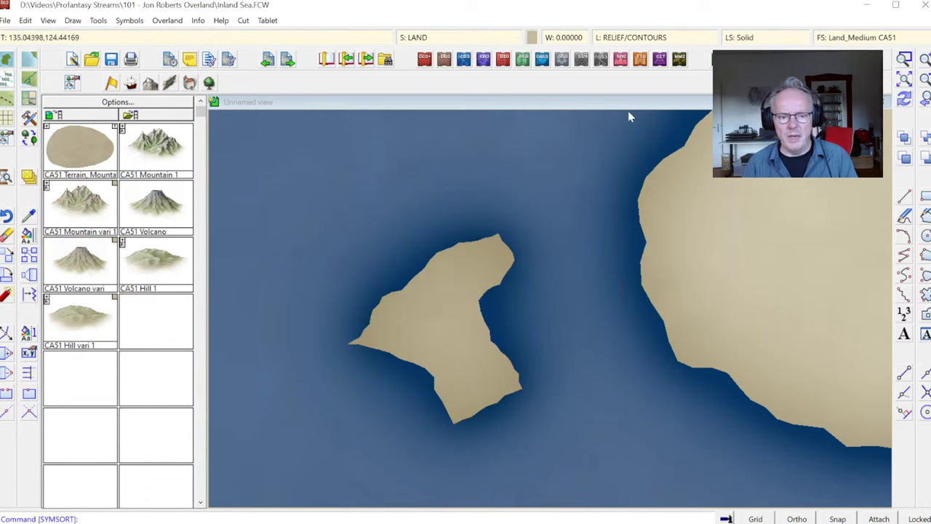
click(419, 38)
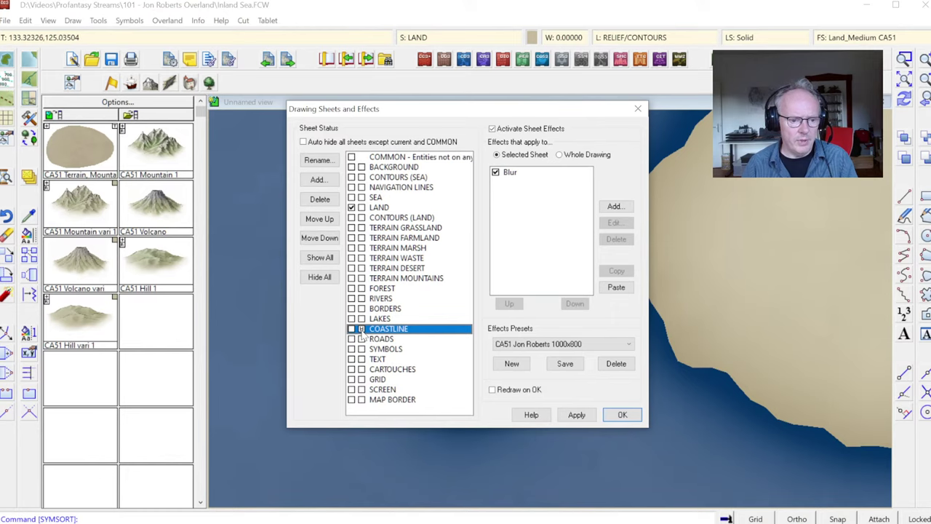
click(622, 414)
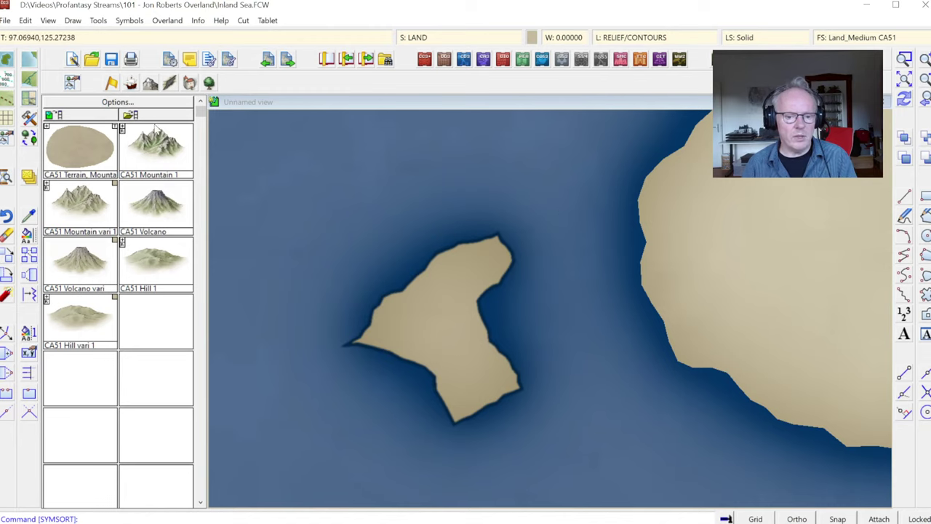
Step: Inspect the Land, Default tool's outline entity properties in the advanced drawing tool settings
click(32, 122)
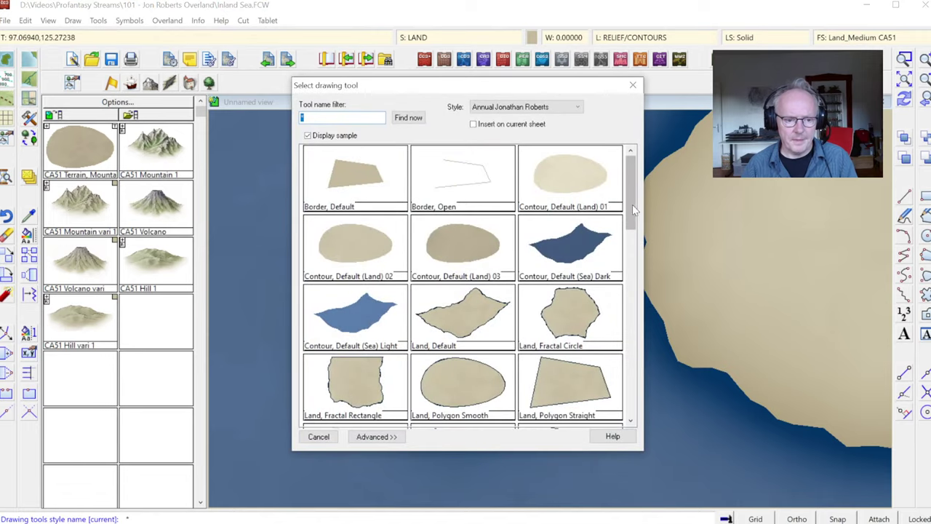
click(376, 437)
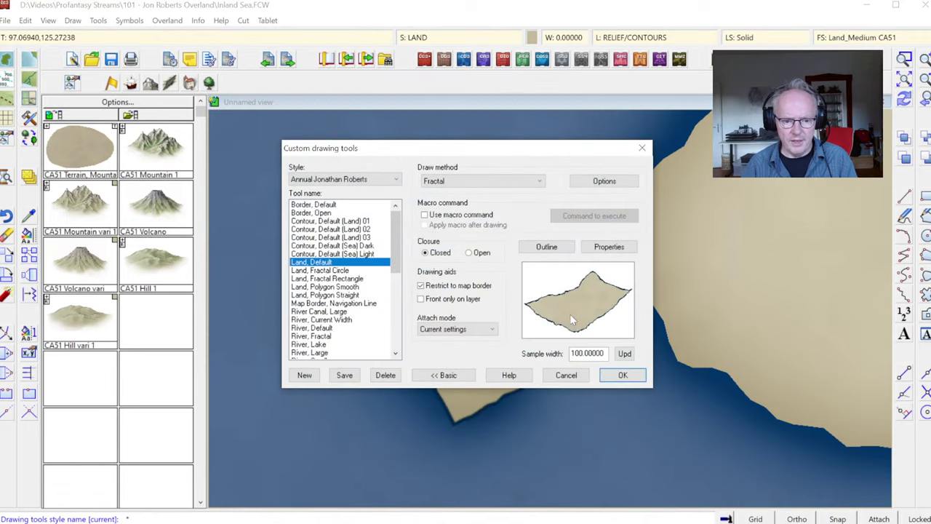
click(547, 246)
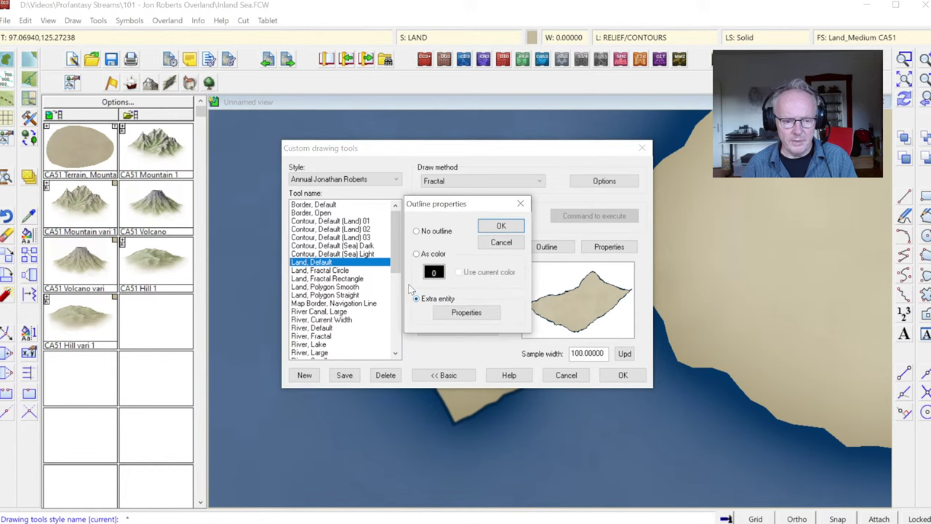
click(462, 313)
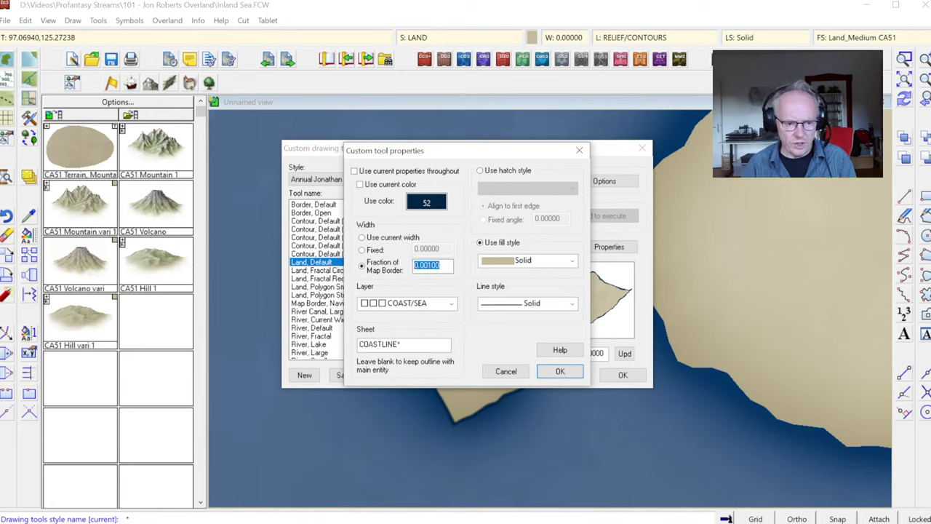
click(553, 371)
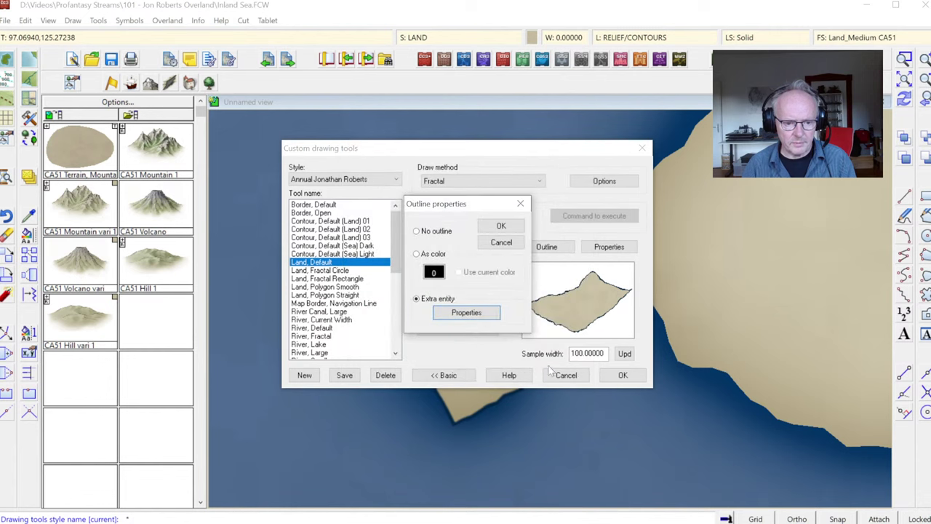
click(501, 227)
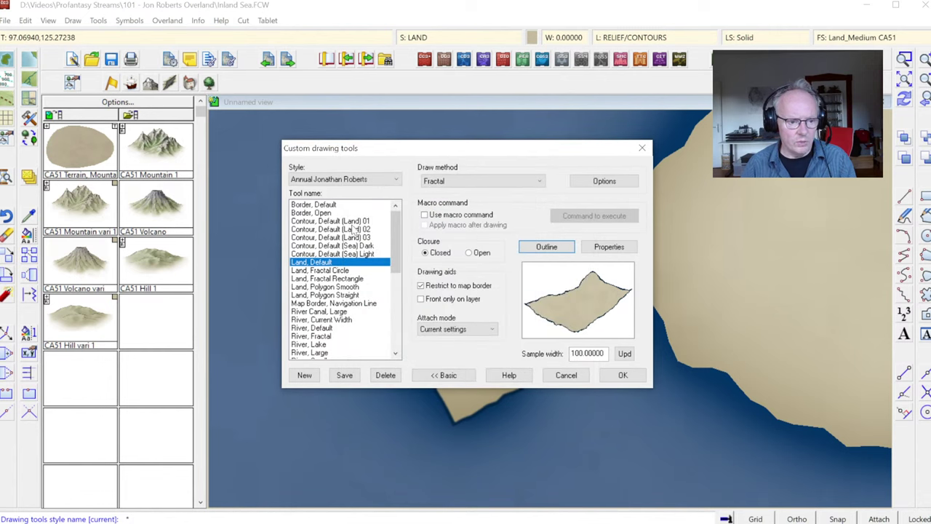
Step: Scroll the drawing tool list and select Sea, Fractal
drag(393, 222, 398, 246)
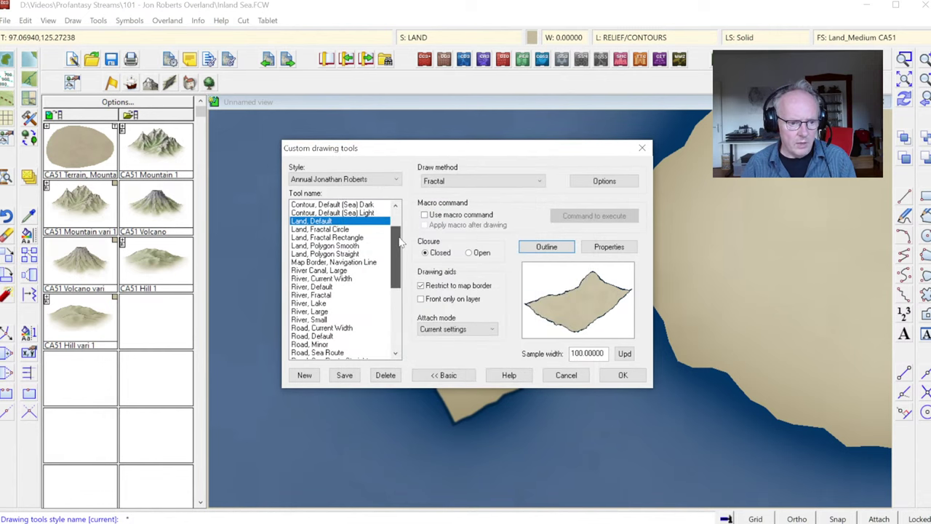
scroll(349, 306, down, 4)
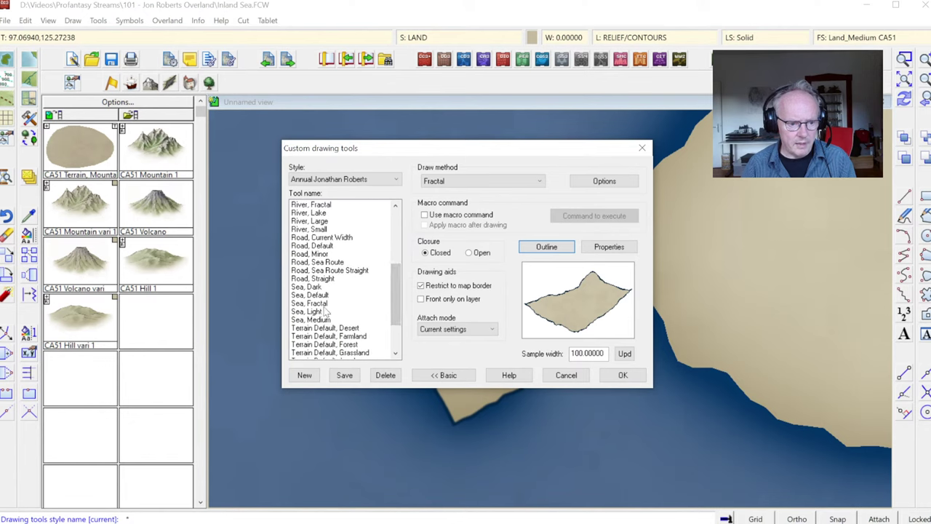
click(324, 304)
Step: Make Sea, Fractal's outline a separate extra entity in dark blue colour 52
key(Return)
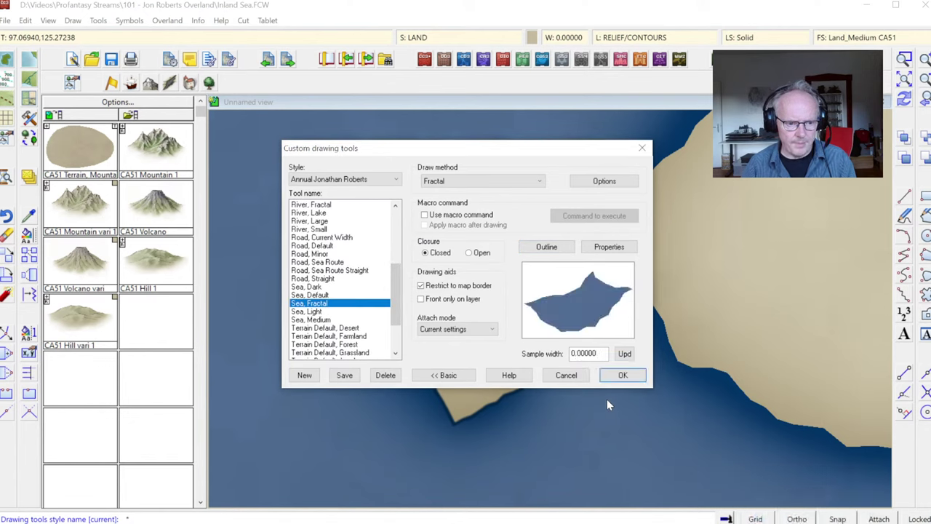
click(546, 248)
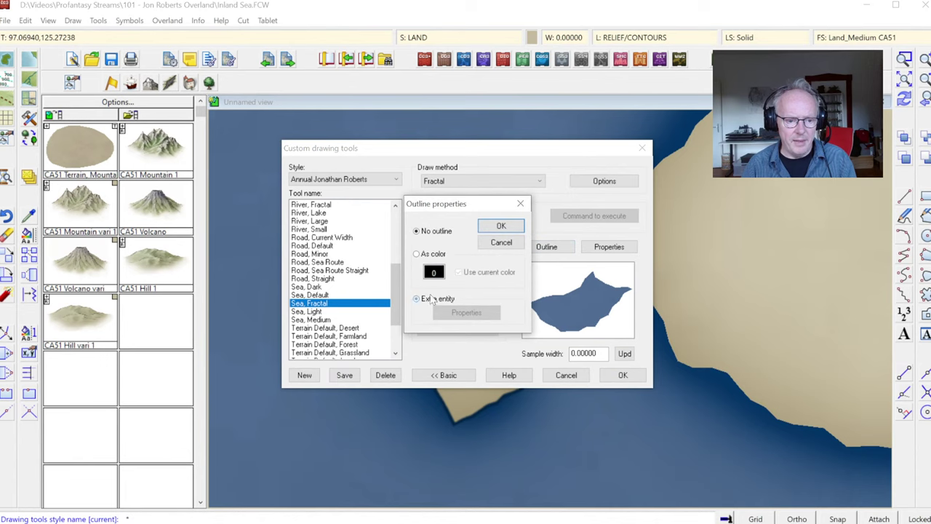
click(417, 299)
click(462, 314)
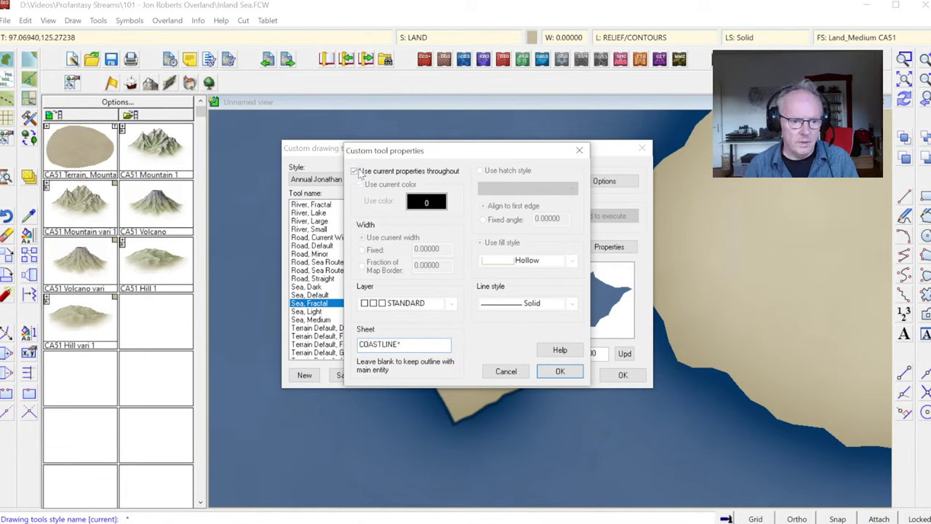
click(356, 171)
click(396, 186)
click(428, 204)
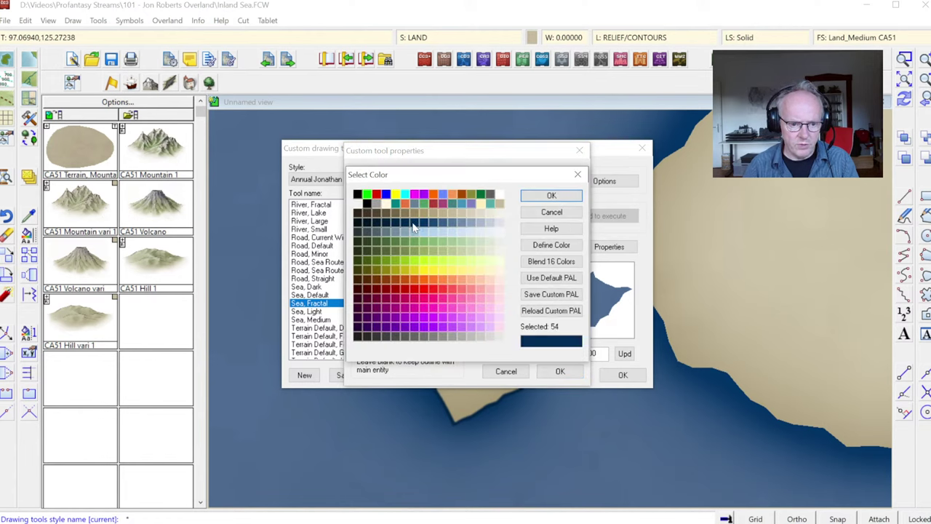
click(551, 196)
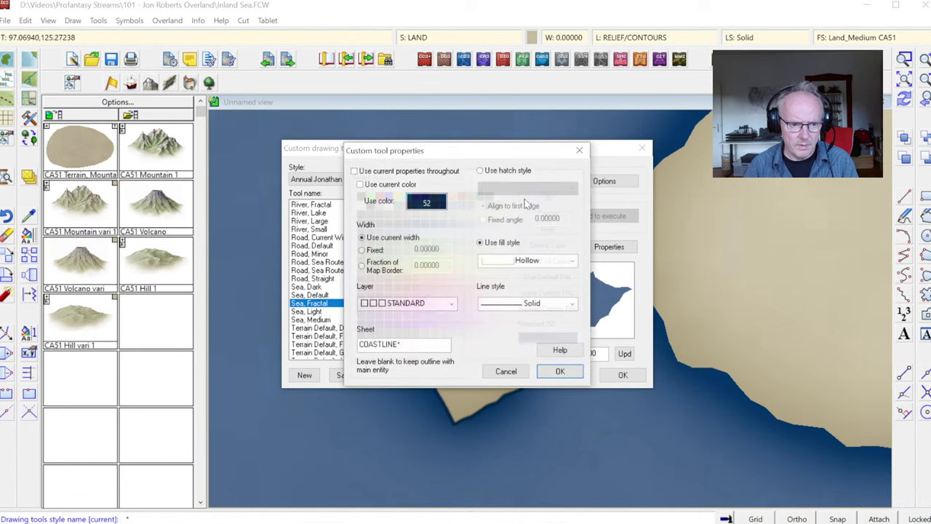
Step: Set the outline width to 0.00100 of map border with a Solid fill, and confirm
click(381, 267)
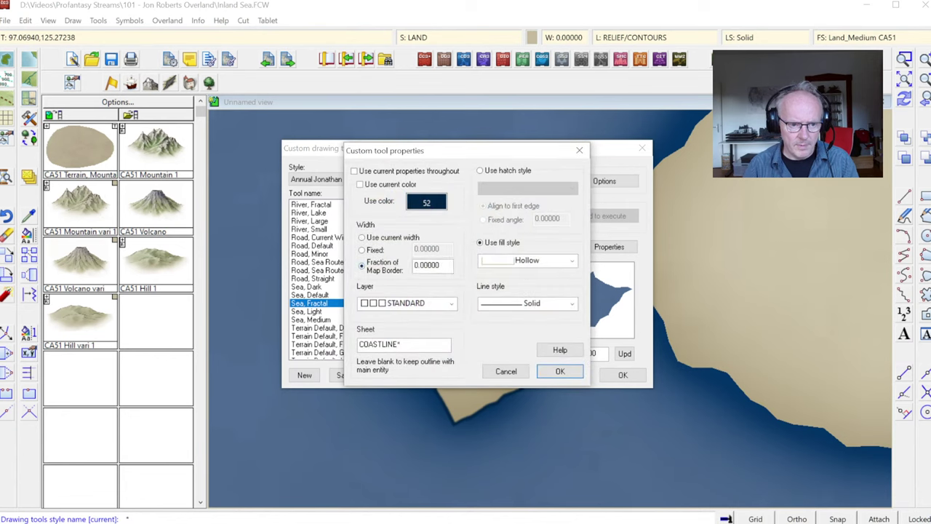
double_click(432, 265)
text(0.00100)
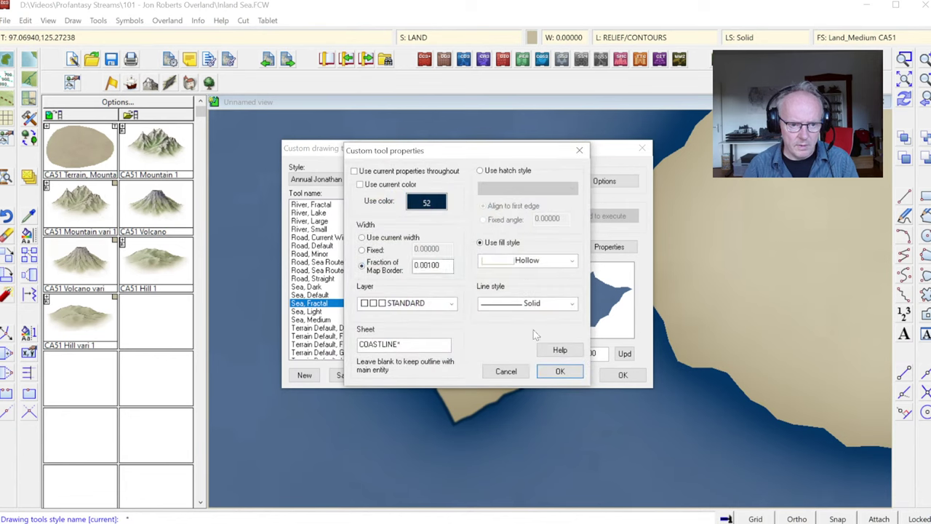
click(503, 262)
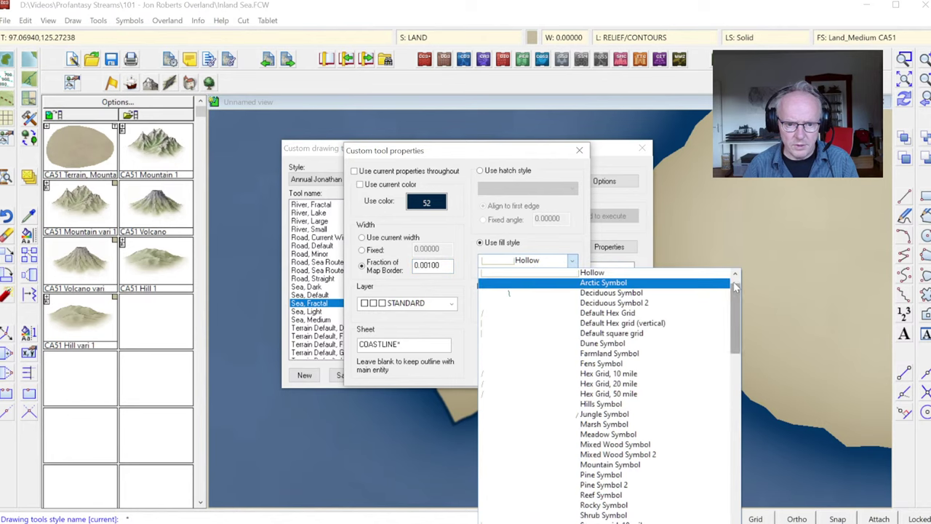
scroll(734, 286, up, 1)
click(601, 283)
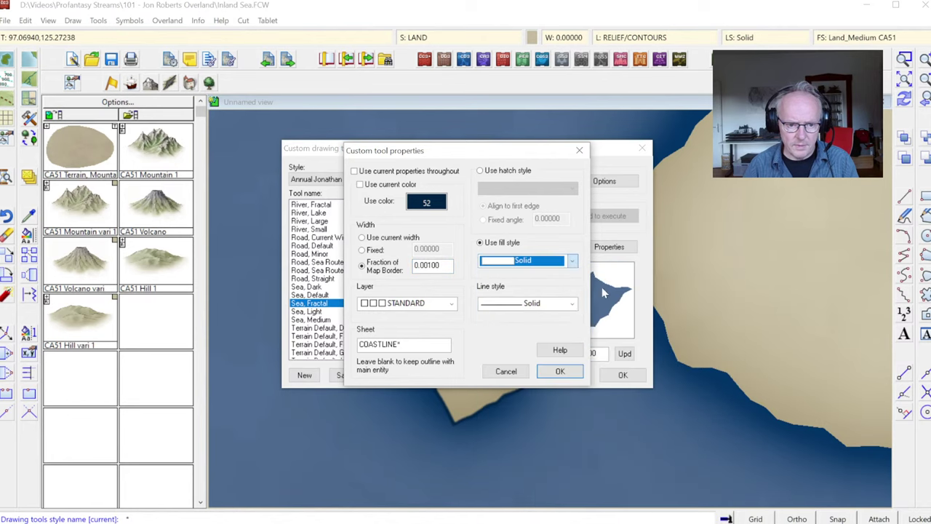
click(559, 371)
click(500, 228)
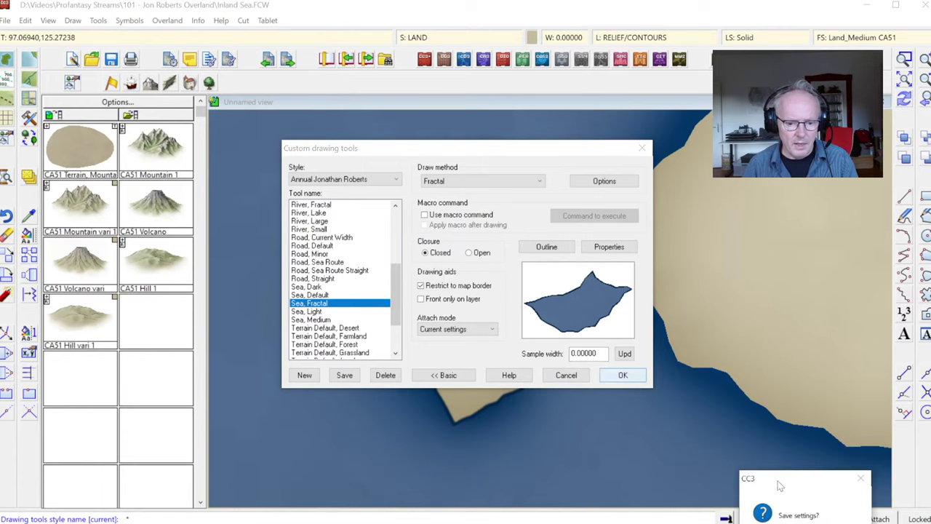
Step: Accept the tool settings, then restyle the sea polygon to match the Sea, Fractal tool
click(622, 375)
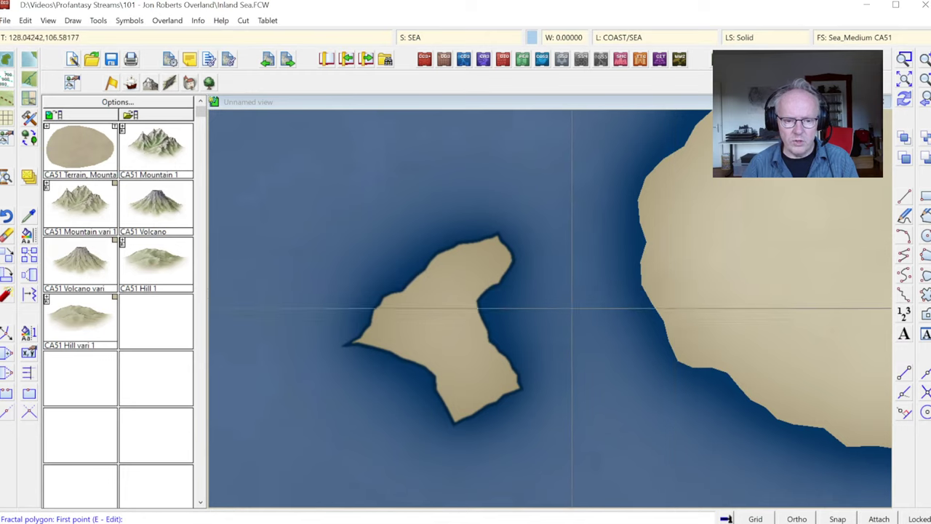
key(Escape)
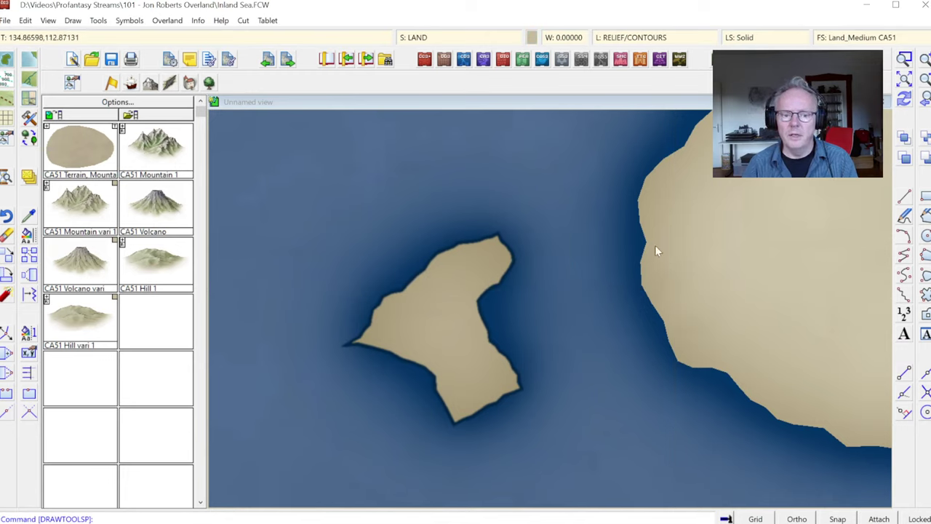
right_click(27, 234)
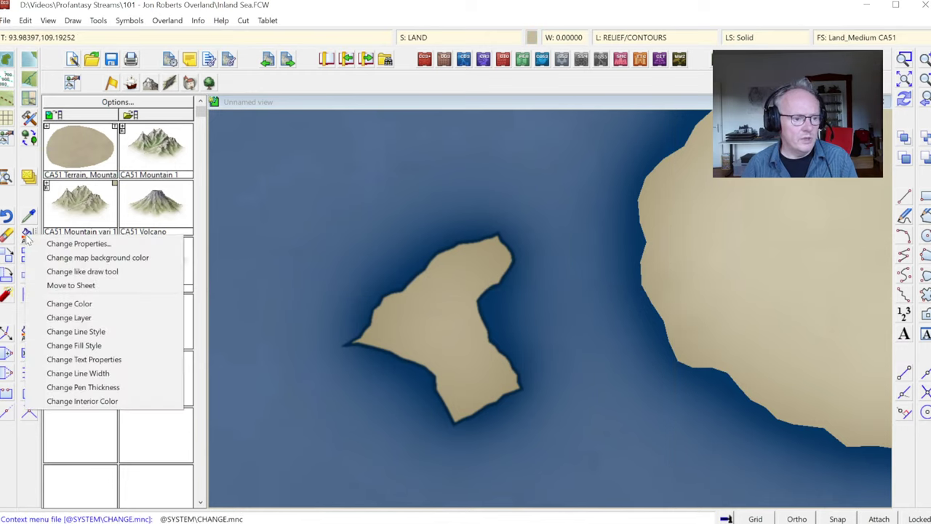
click(48, 273)
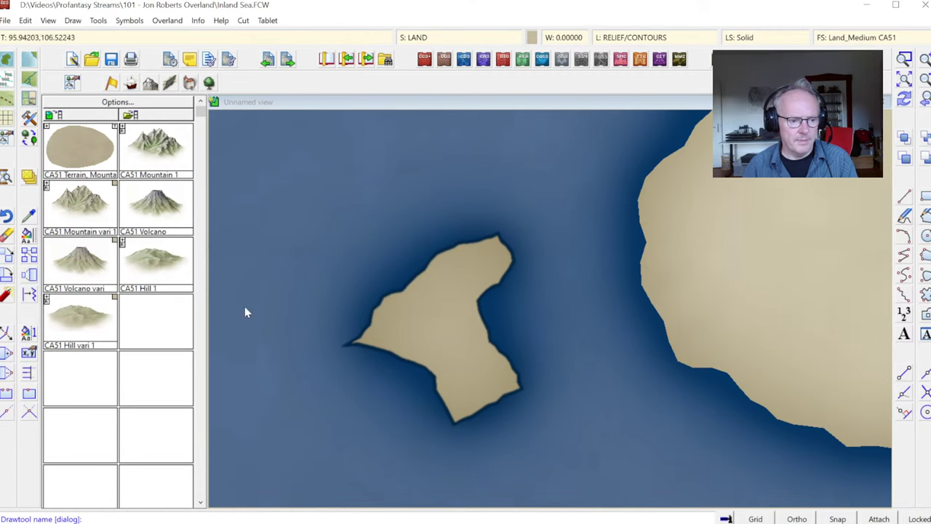
right_click(332, 314)
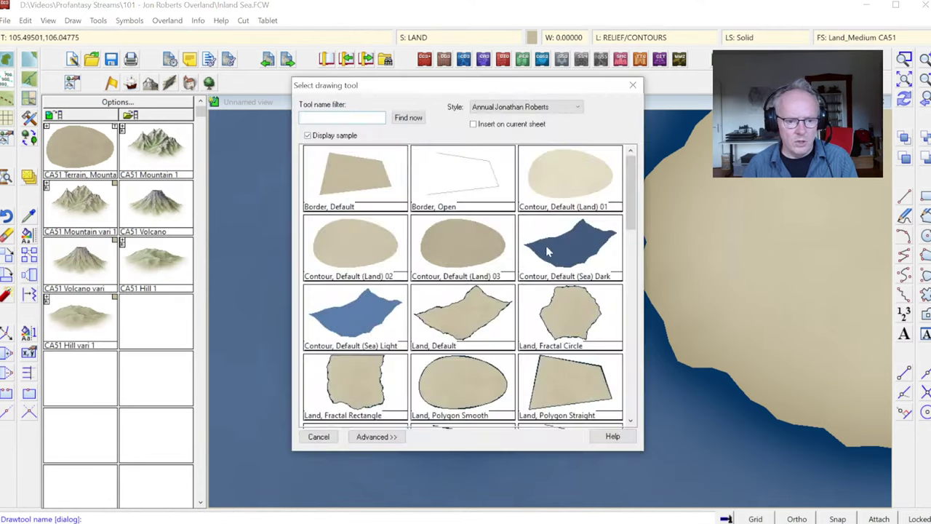
drag(631, 198, 633, 351)
click(471, 178)
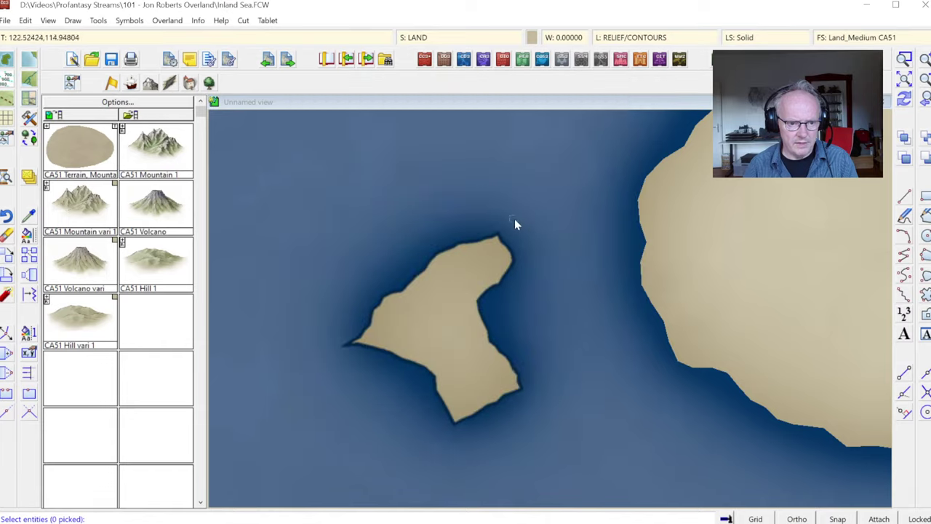
click(648, 257)
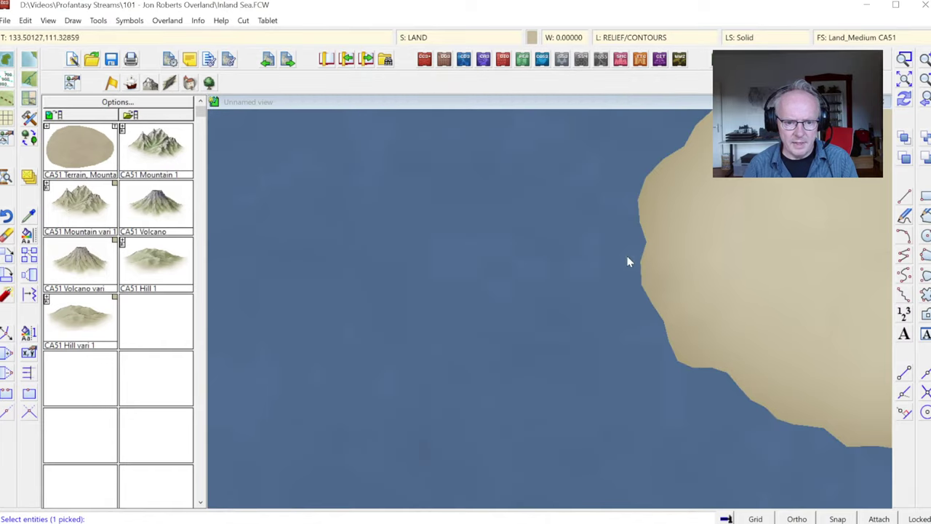
right_click(556, 222)
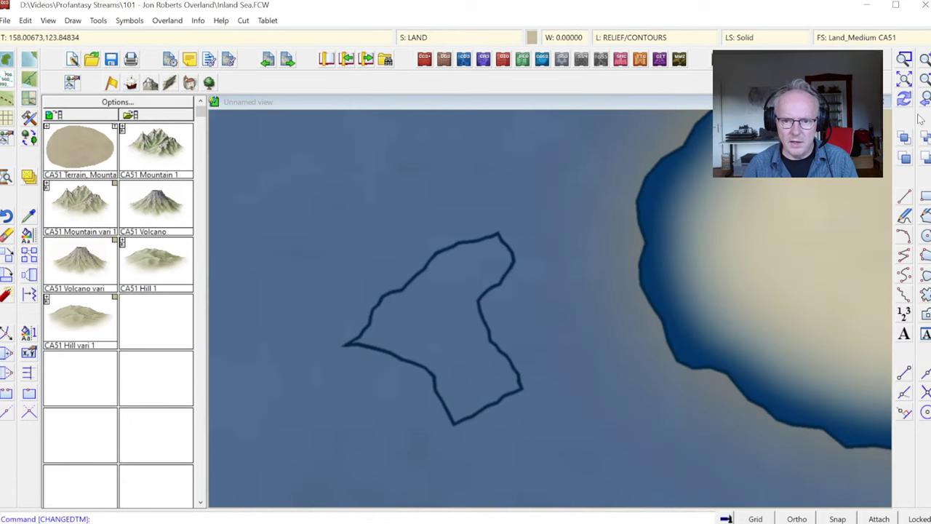
Step: Zoom out to the whole map and back to the island, then start Info > List
click(926, 102)
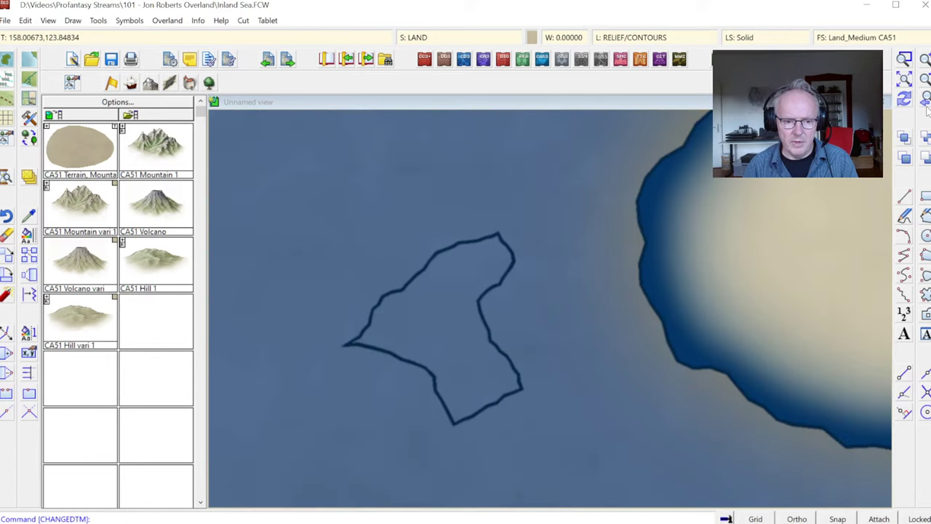
click(926, 99)
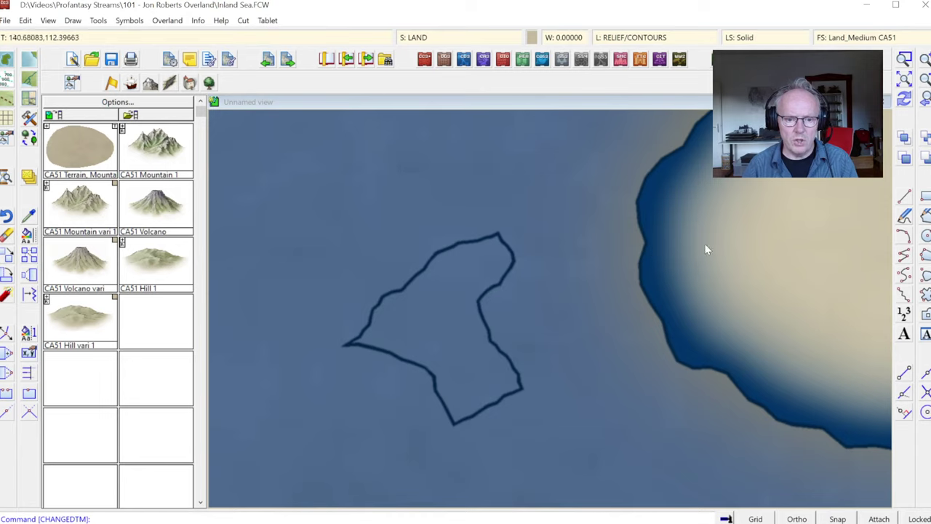
click(199, 20)
click(211, 35)
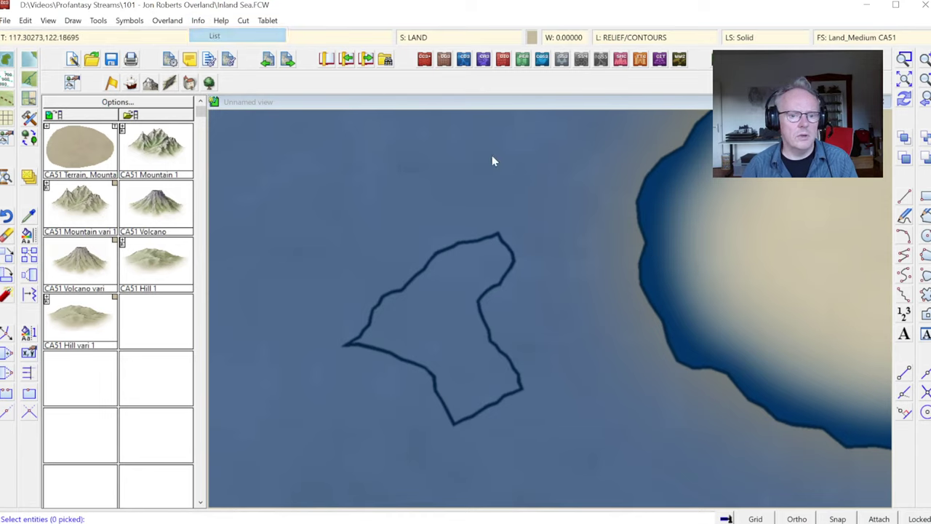
Step: List the details of the coastline polygon, then the sea polygon, to check their sheets
click(647, 177)
right_click(697, 208)
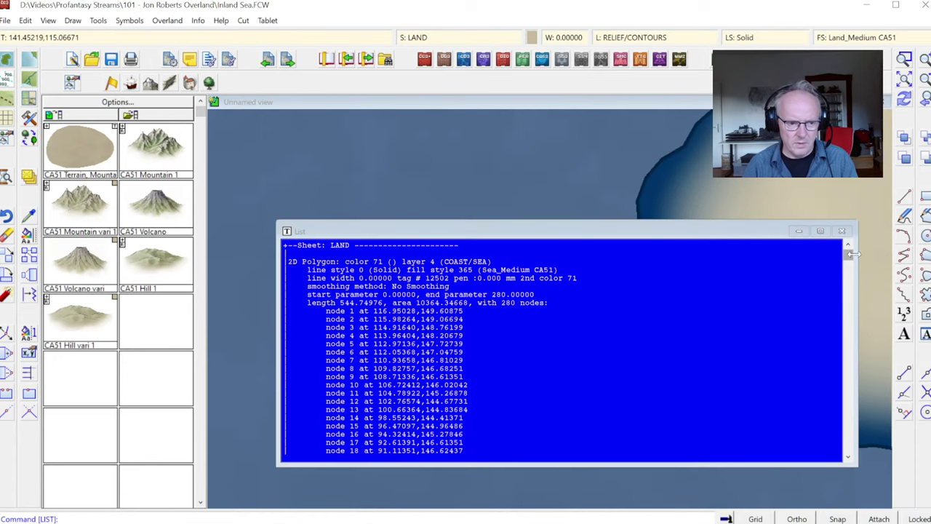
mouse_move(852, 252)
mouse_down()
mouse_move(838, 293)
mouse_move(851, 363)
mouse_move(849, 251)
mouse_up()
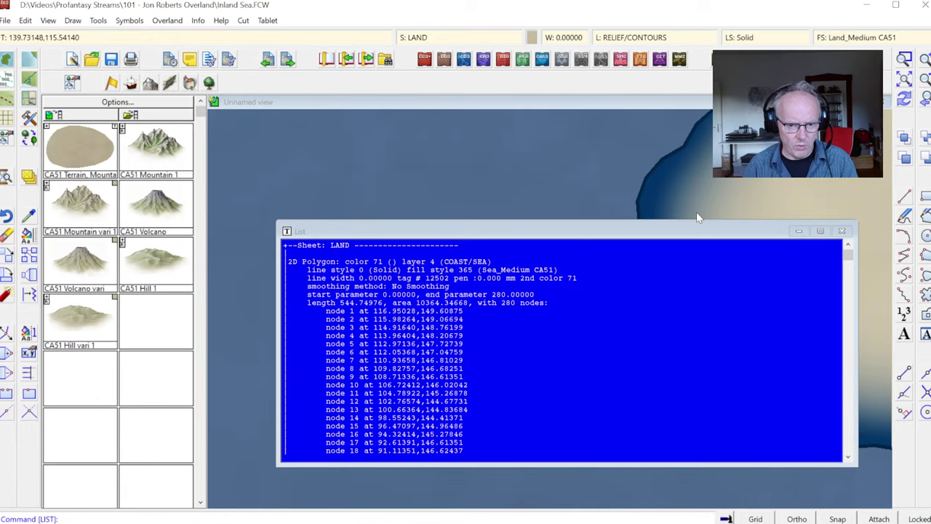
key(Escape)
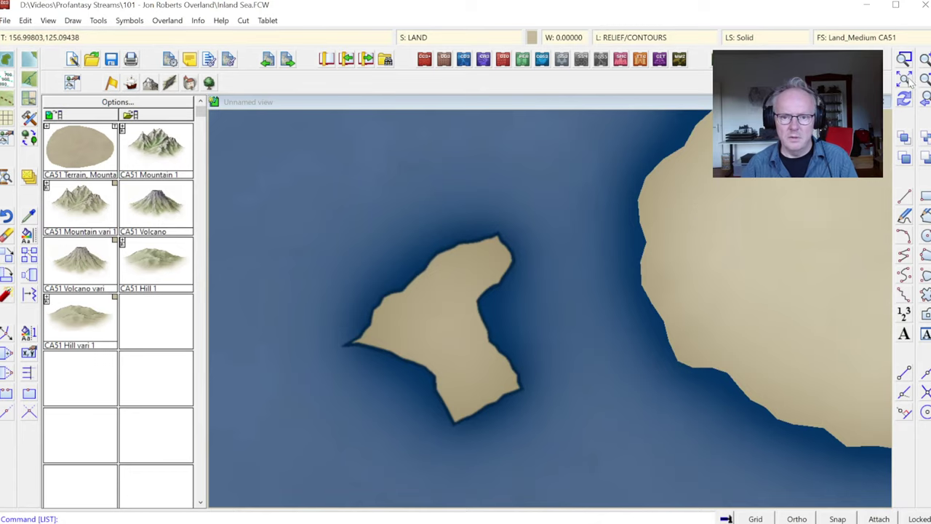
click(197, 21)
click(213, 33)
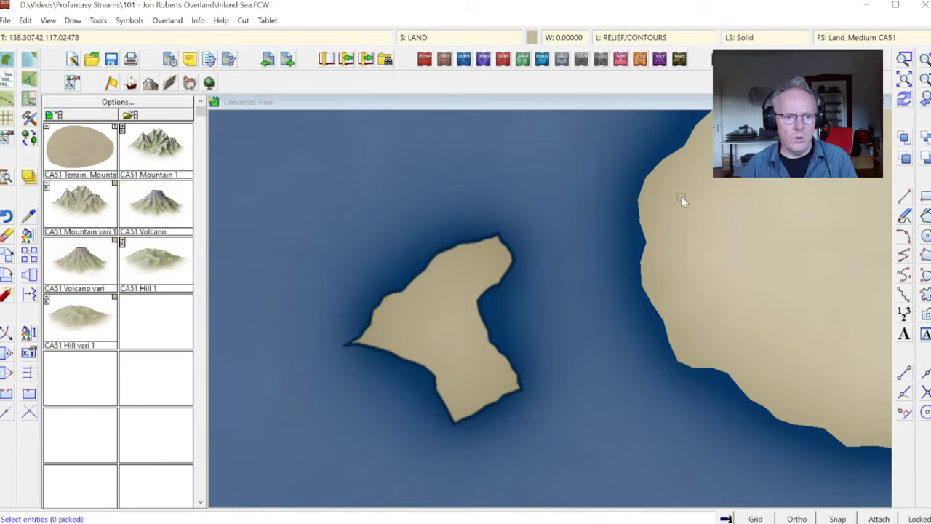
click(705, 221)
right_click(708, 214)
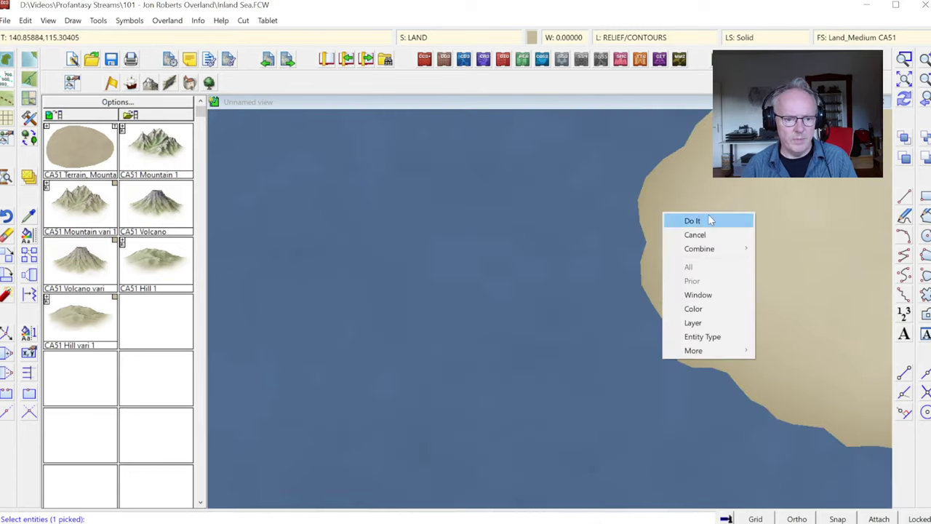
click(708, 215)
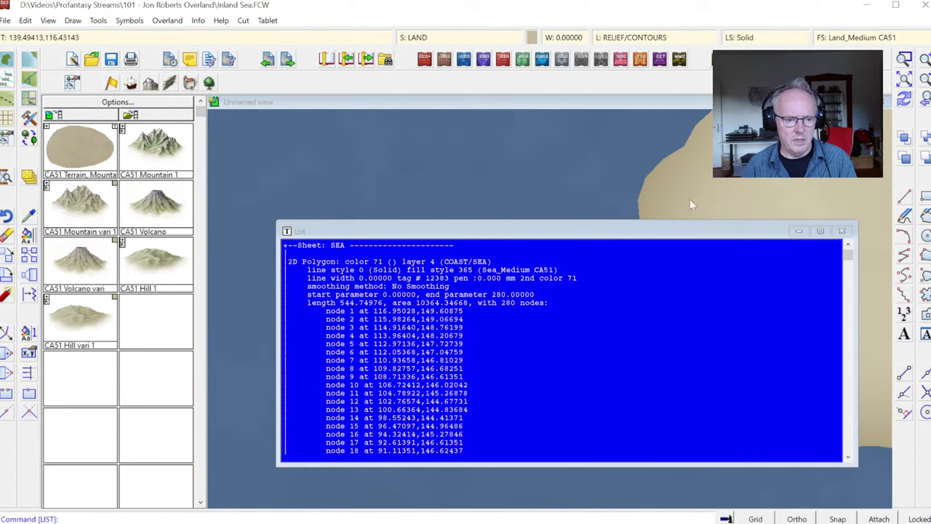
click(689, 198)
Step: Make SEA the current drawing sheet
click(418, 37)
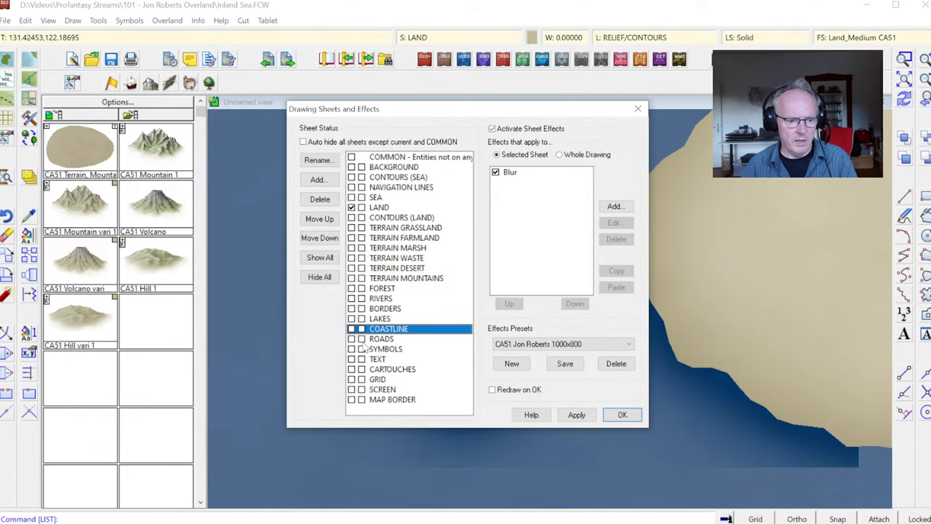
click(375, 197)
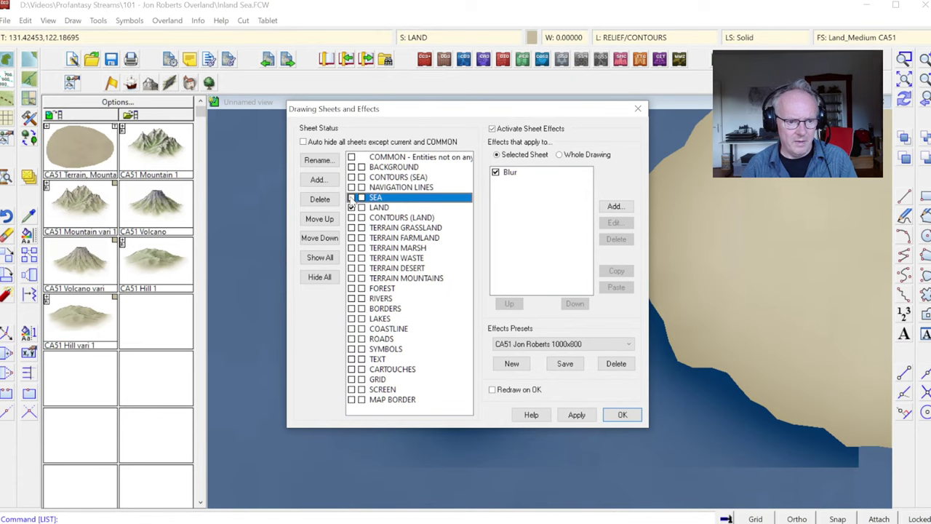
click(622, 415)
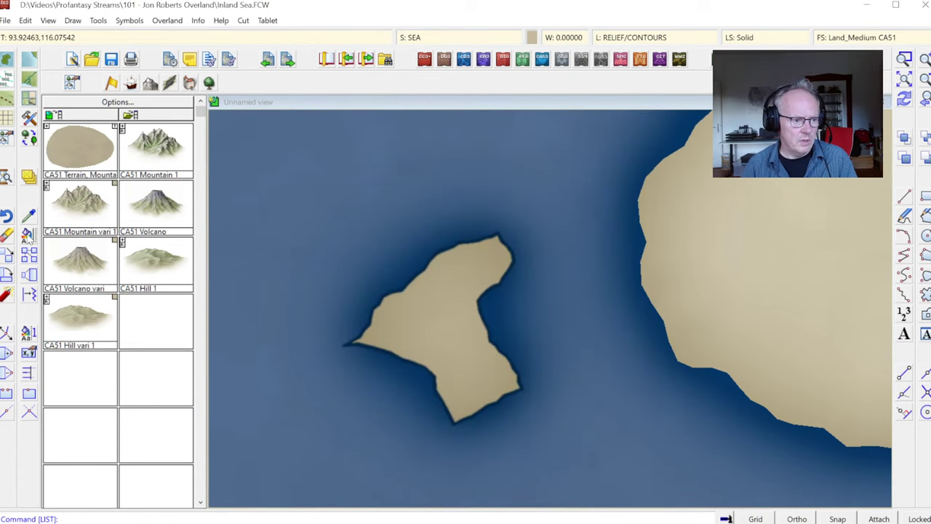
Step: Change the sea polygon around the island to the Sea, Fractal drawing style
right_click(28, 234)
click(104, 269)
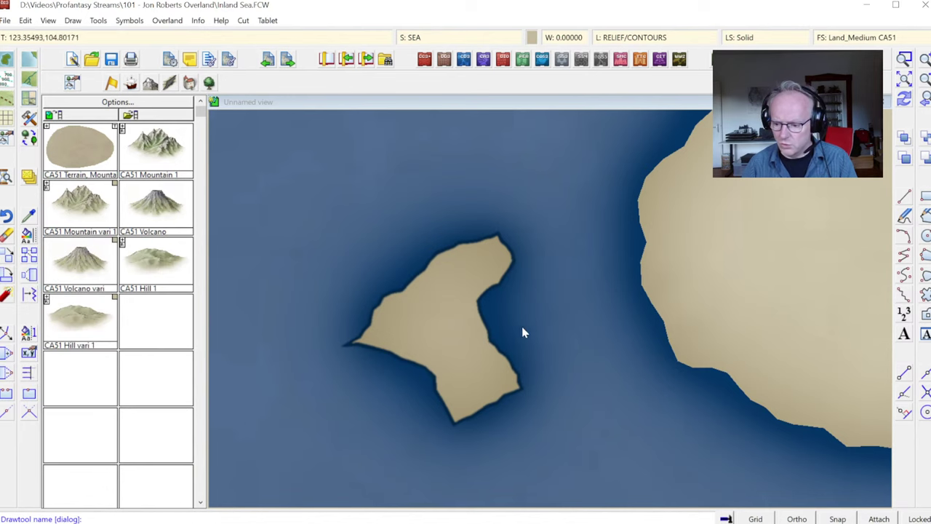
right_click(550, 330)
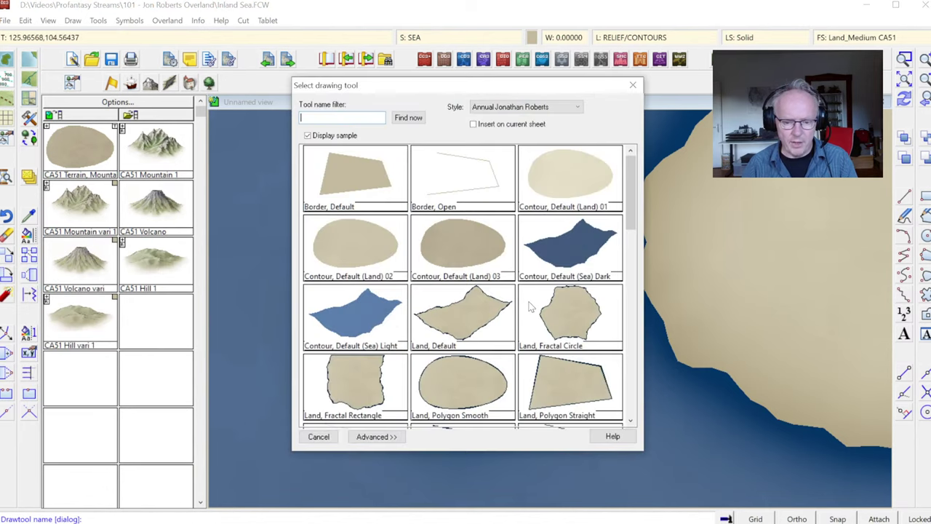
drag(627, 184, 642, 322)
click(460, 318)
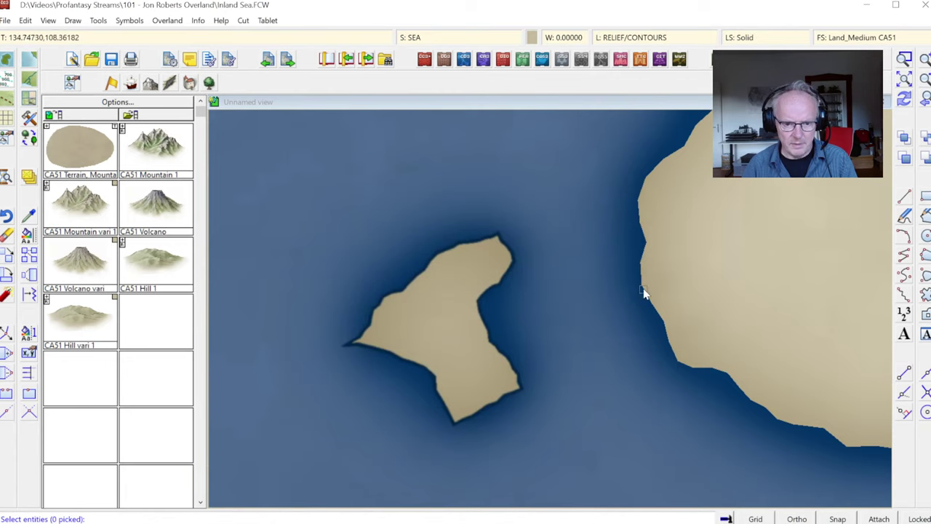
click(613, 281)
right_click(591, 264)
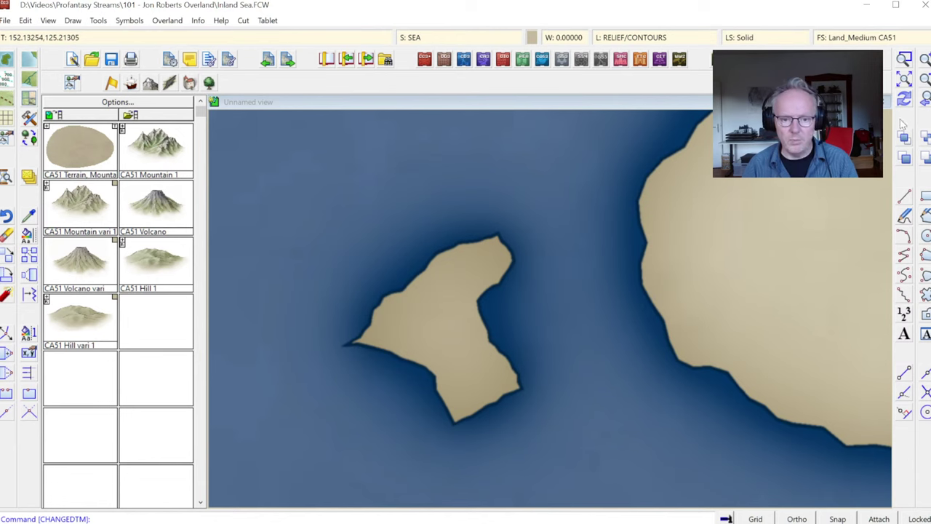
click(925, 97)
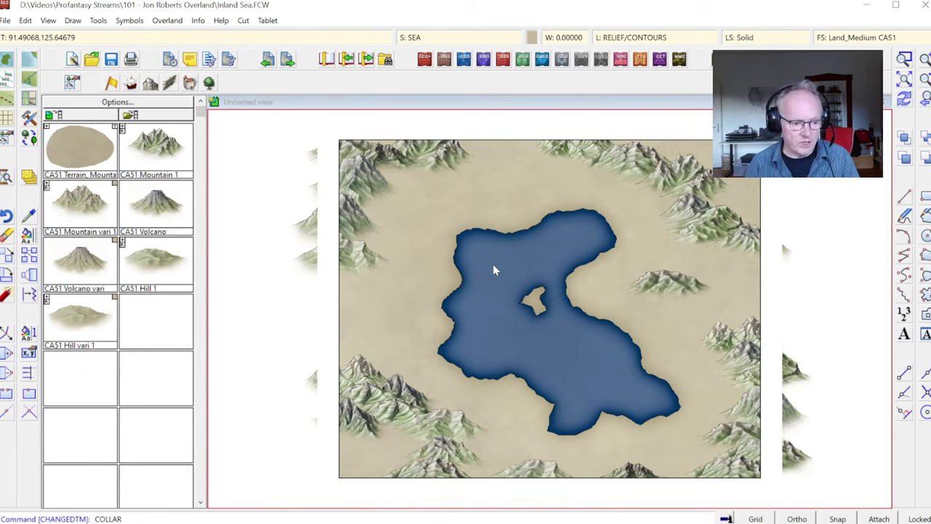
Step: Add a collar that follows the map border at the calculated width, then frame the map
key(Return)
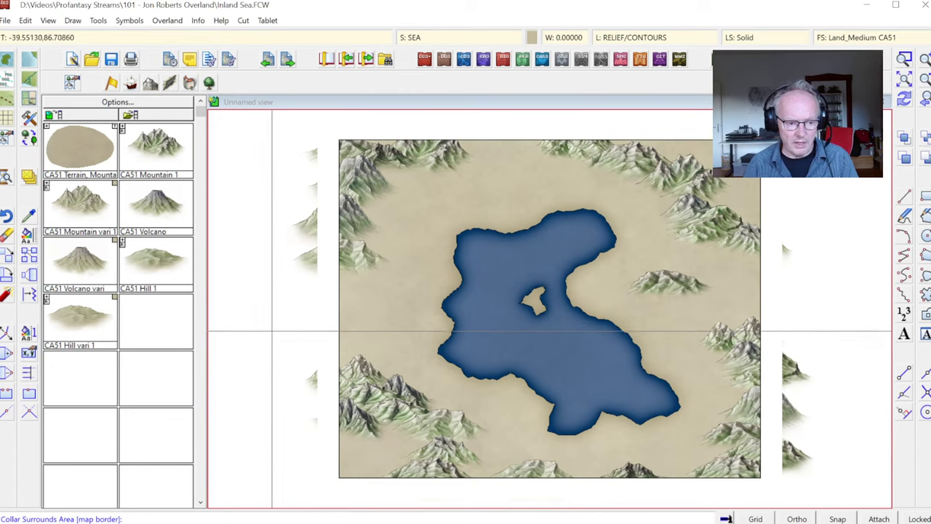
right_click(272, 331)
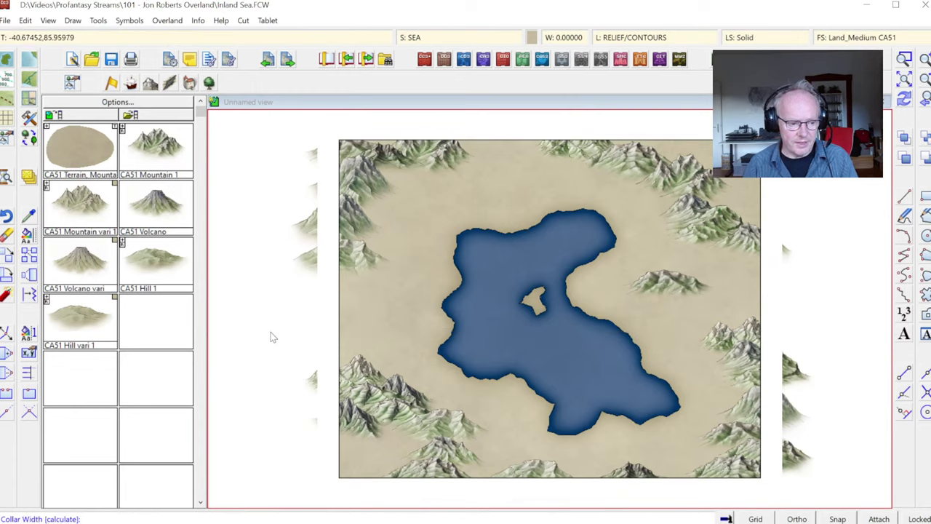
right_click(272, 337)
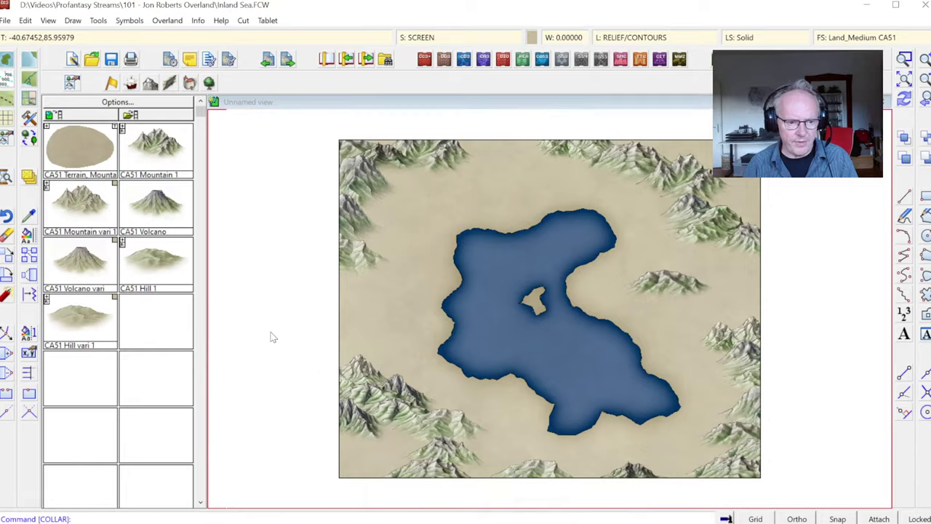
click(901, 82)
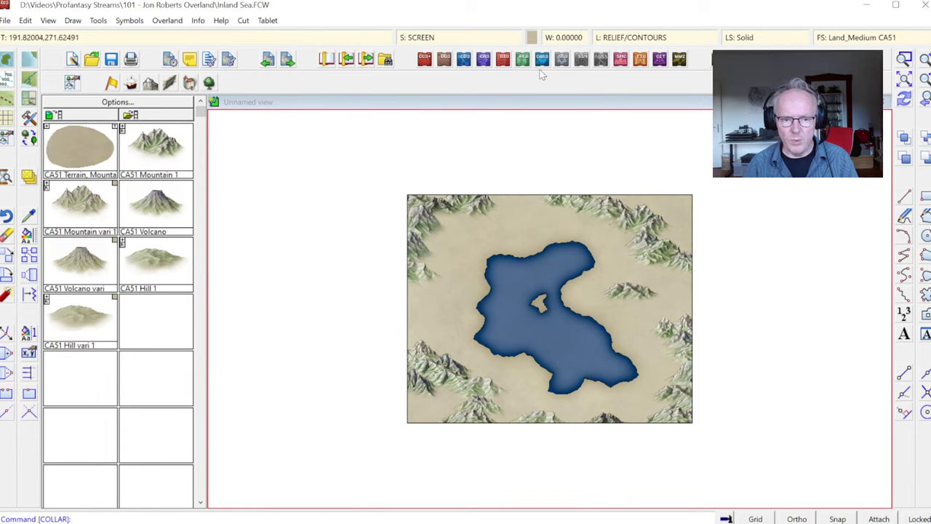
click(905, 60)
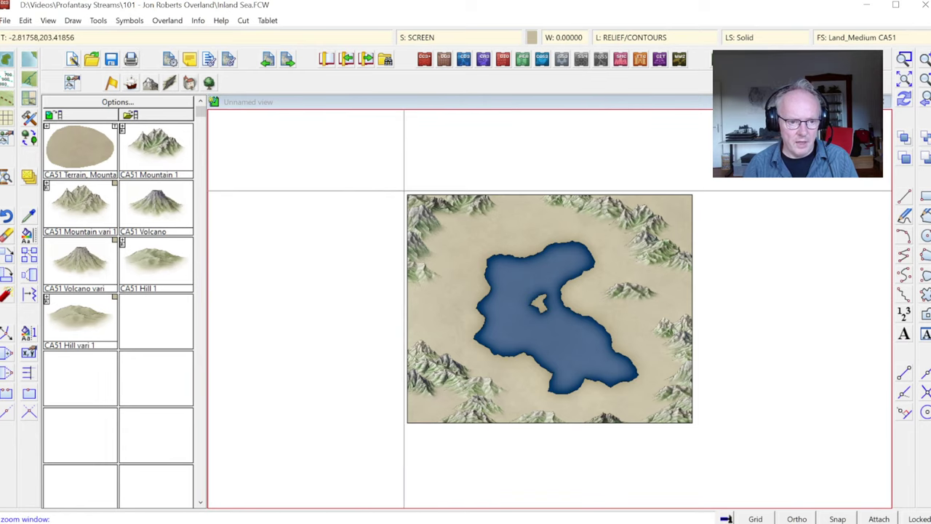
click(404, 191)
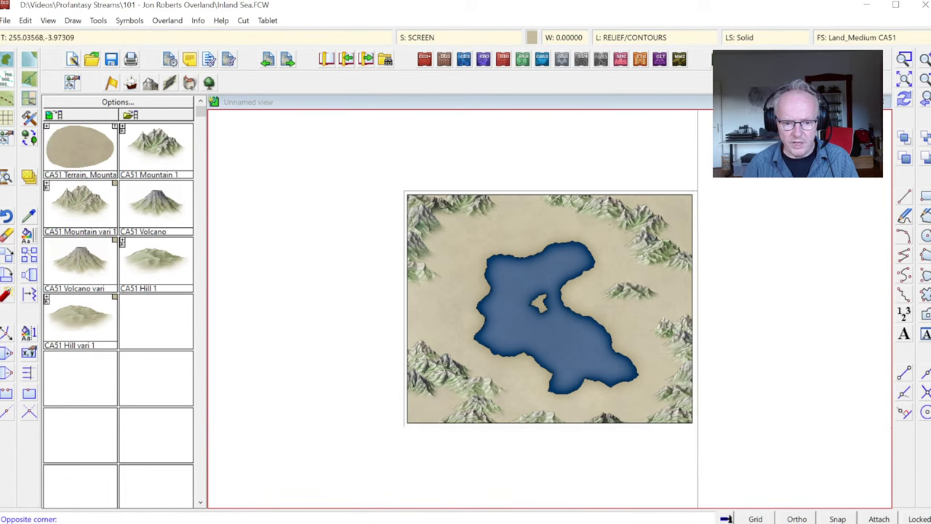
click(696, 427)
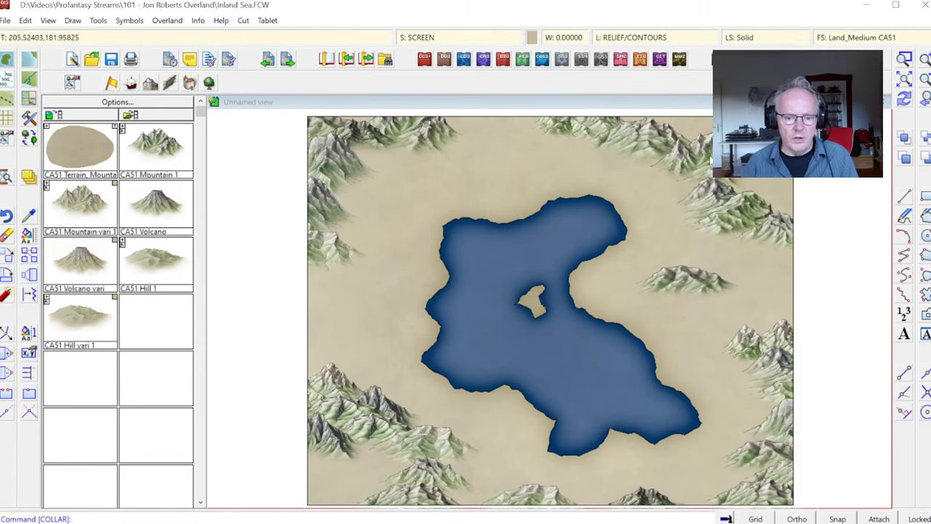
Step: Place two CA51 Hill 1 symbols, one near the map top and one right of the lake
click(148, 261)
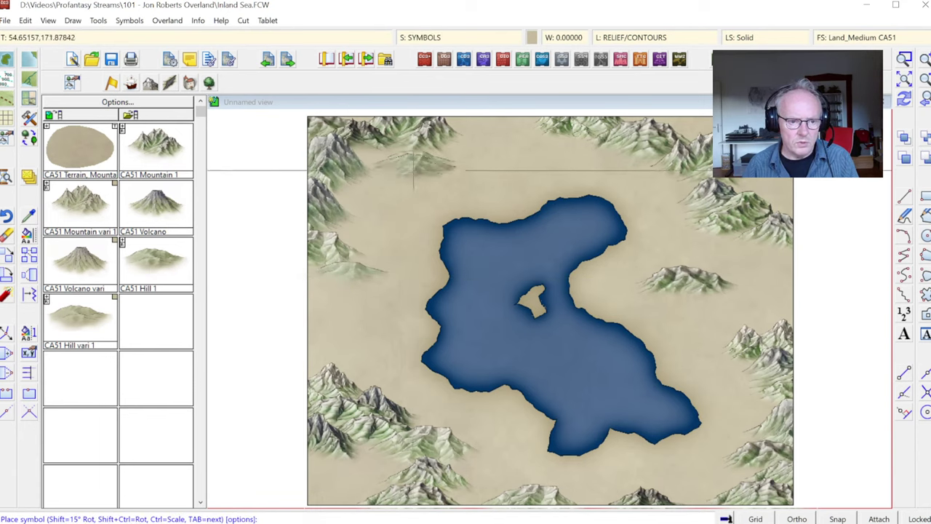
click(414, 161)
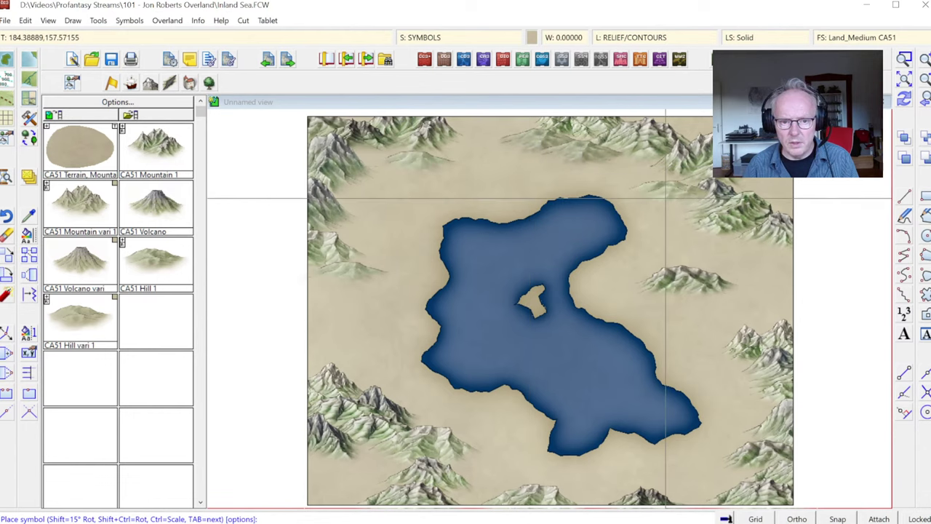
click(696, 260)
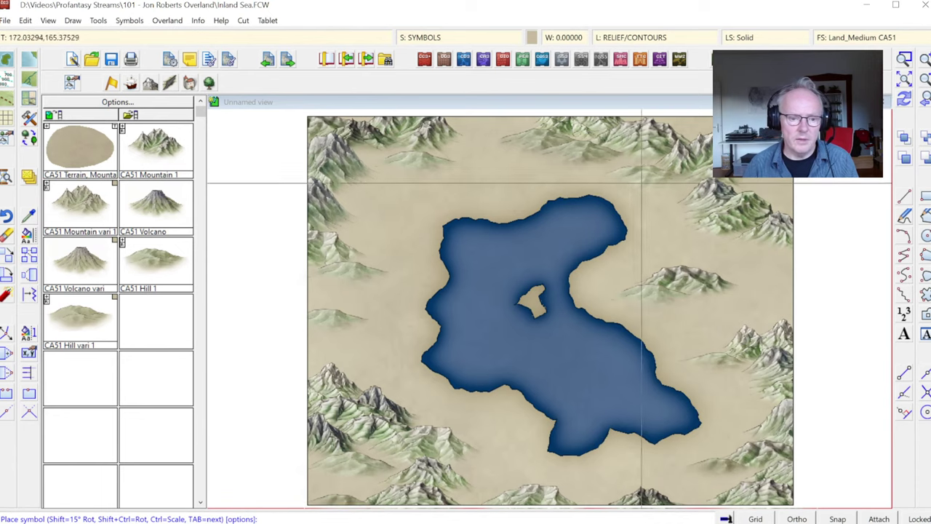
right_click(455, 205)
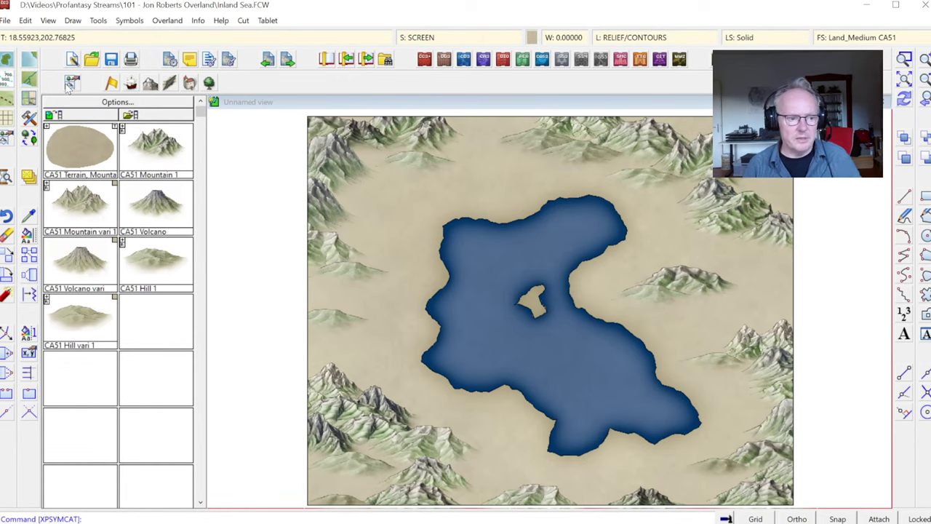
Step: Switch to the River, Large style and draw a winding river from the top edge to the lake
click(32, 82)
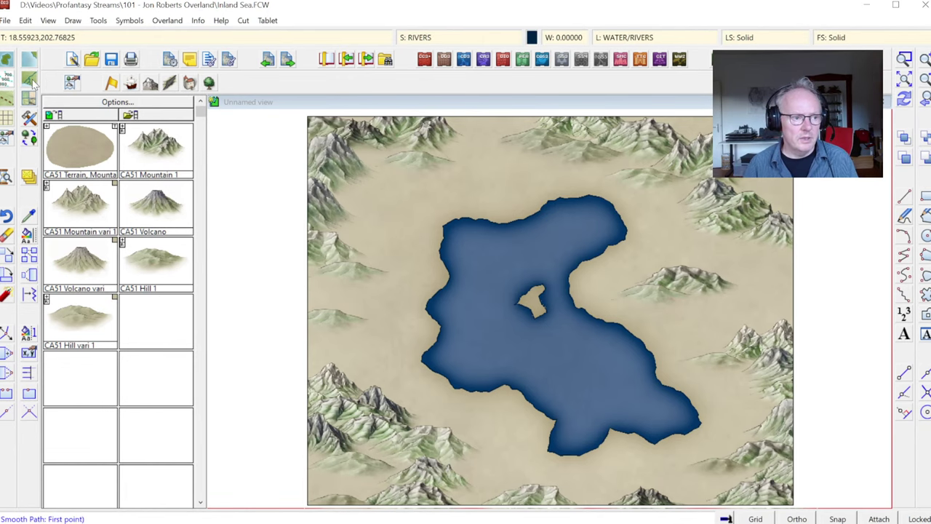
right_click(32, 82)
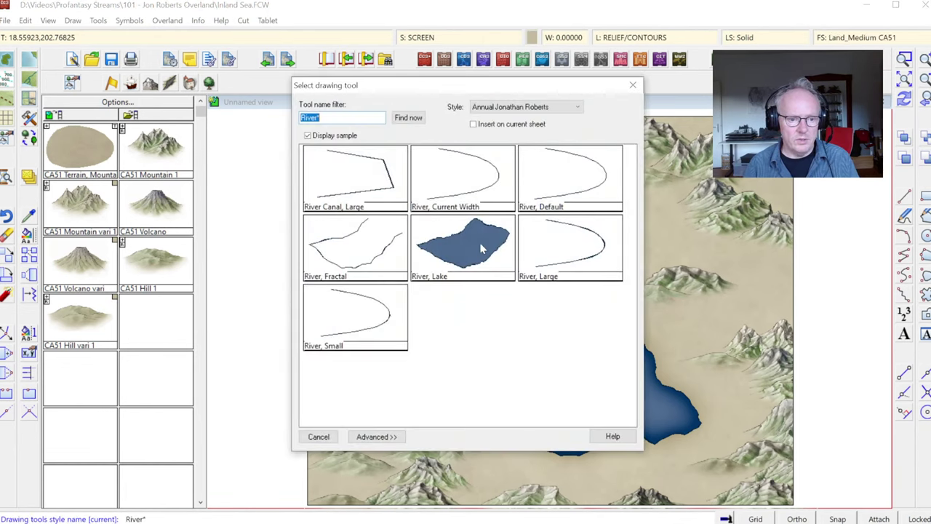
double_click(573, 252)
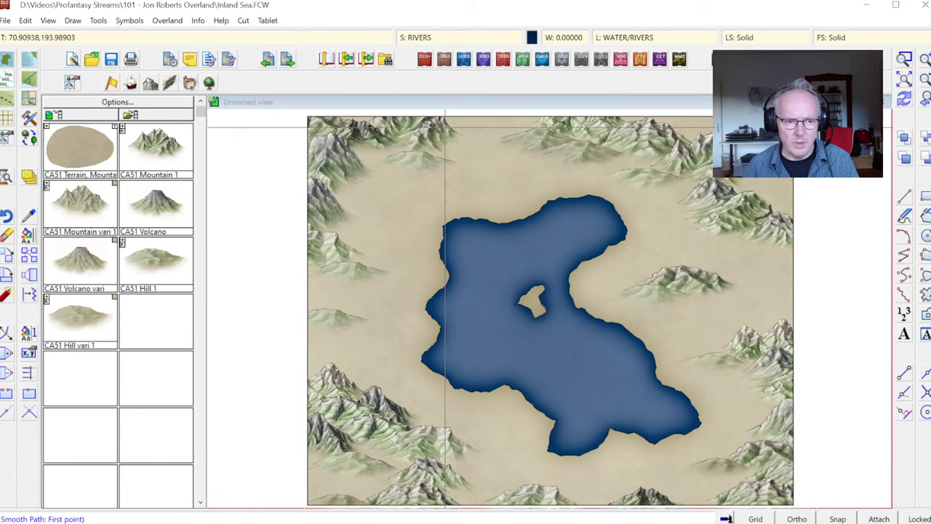
click(448, 125)
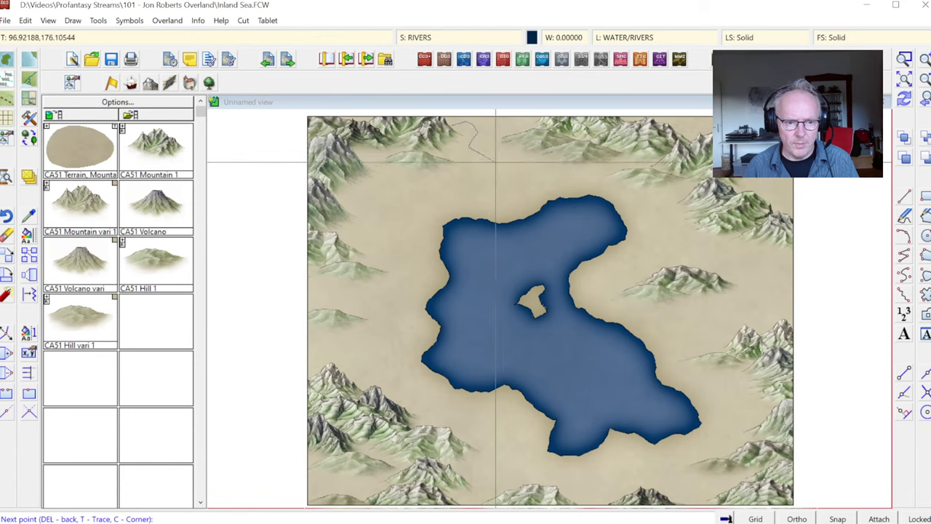
click(483, 149)
click(497, 170)
click(487, 191)
click(499, 205)
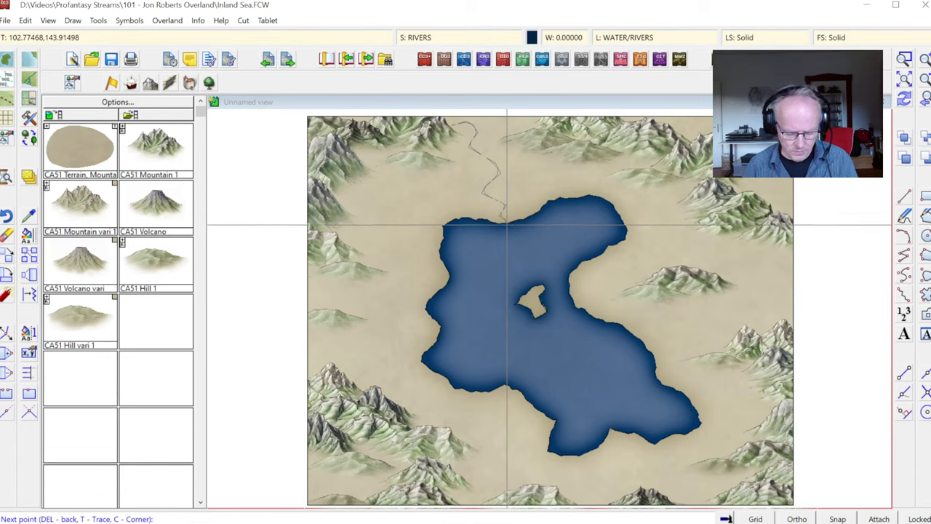
click(502, 221)
right_click(502, 220)
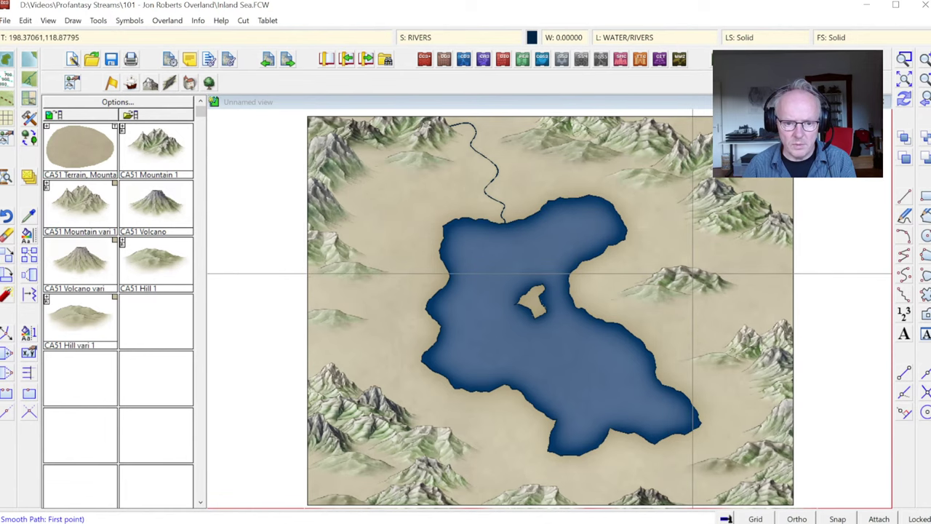
Step: Draw rivers from the lake's east, south and southeast shores, the latter two reaching the bottom edge
click(695, 260)
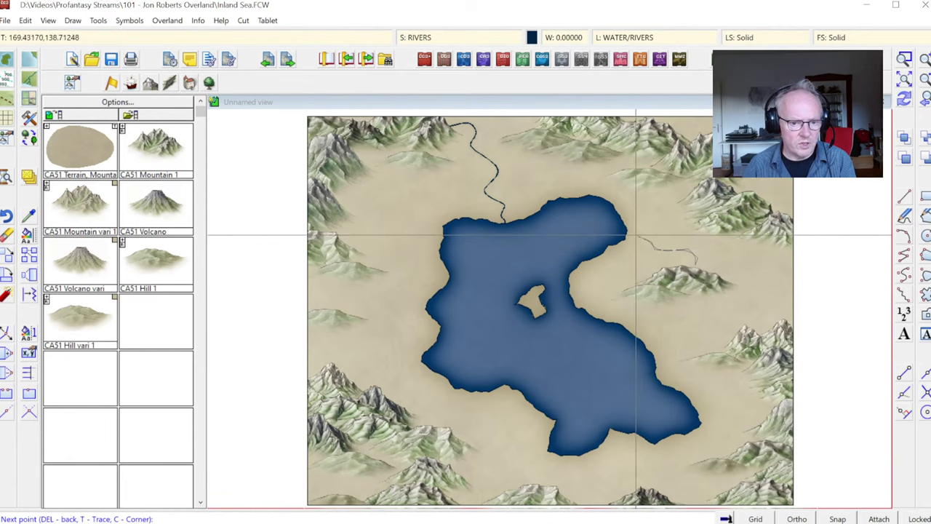
click(626, 238)
right_click(626, 238)
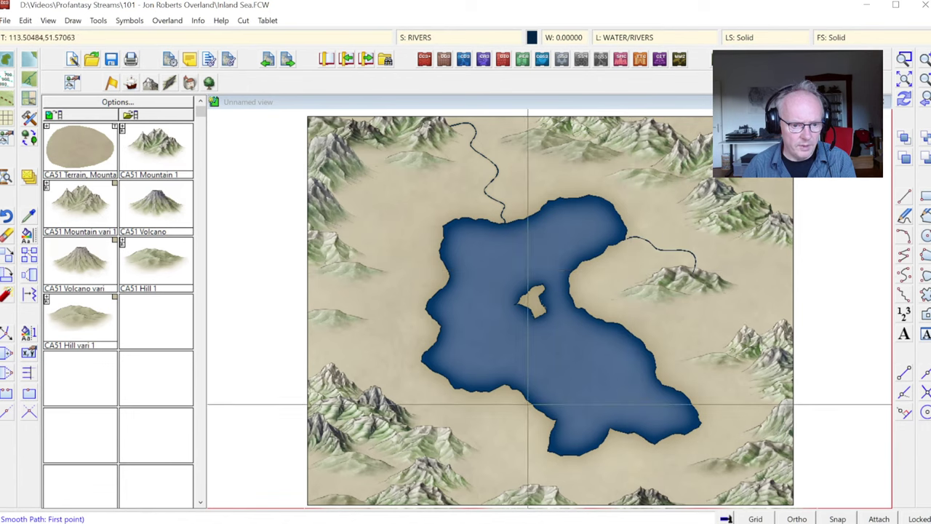
click(503, 385)
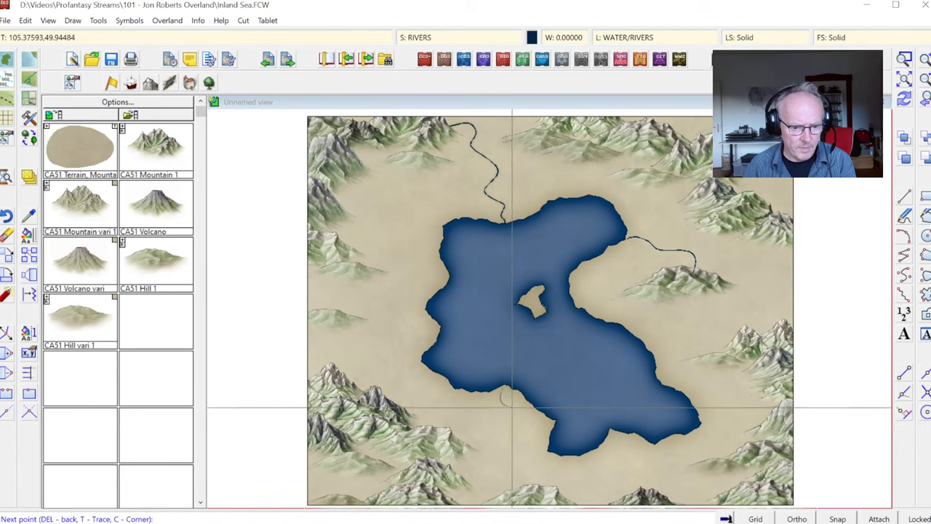
click(504, 409)
click(513, 432)
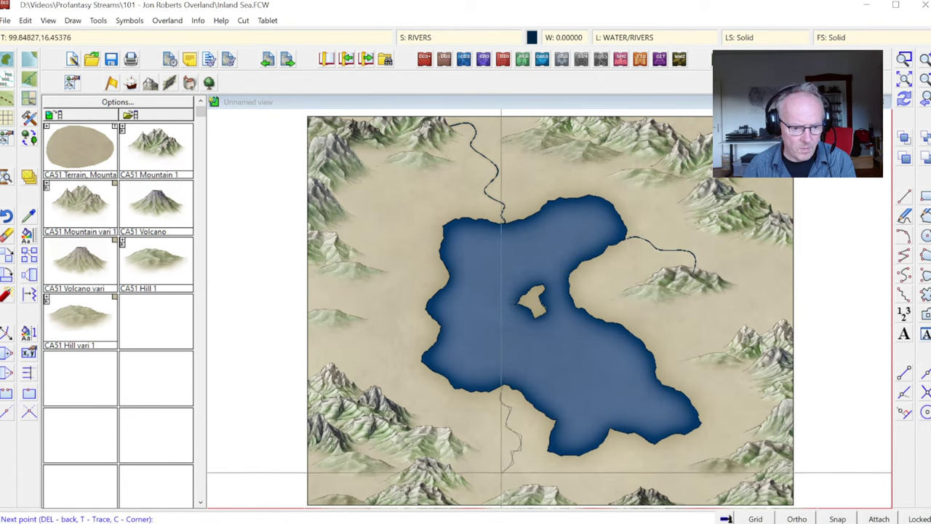
click(467, 507)
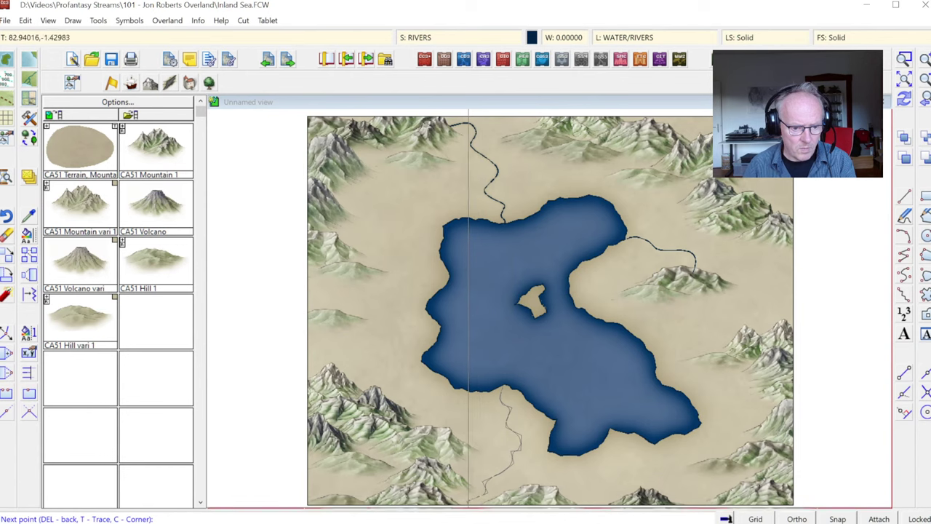
right_click(467, 507)
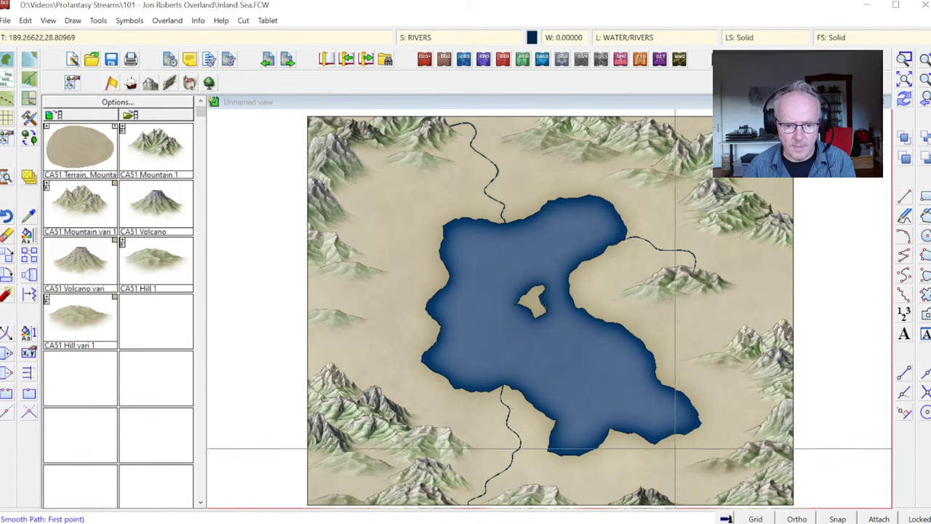
click(668, 437)
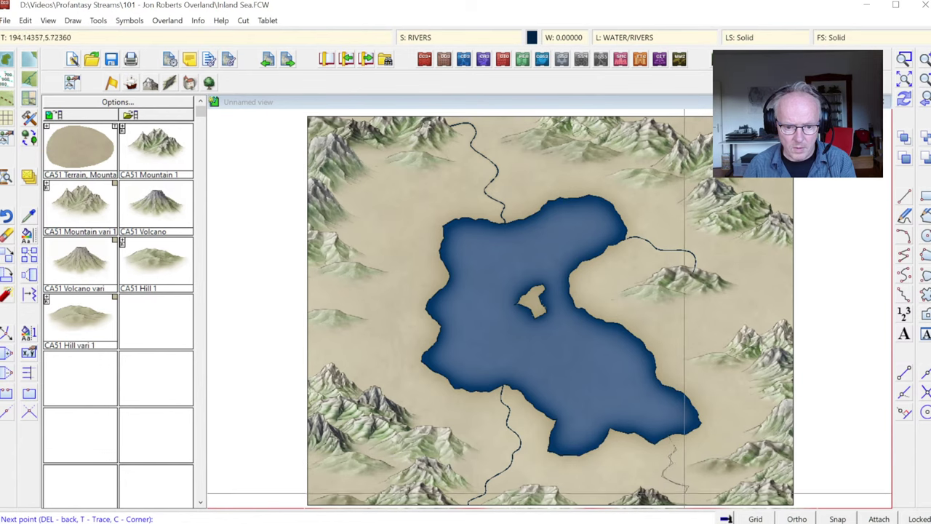
click(691, 506)
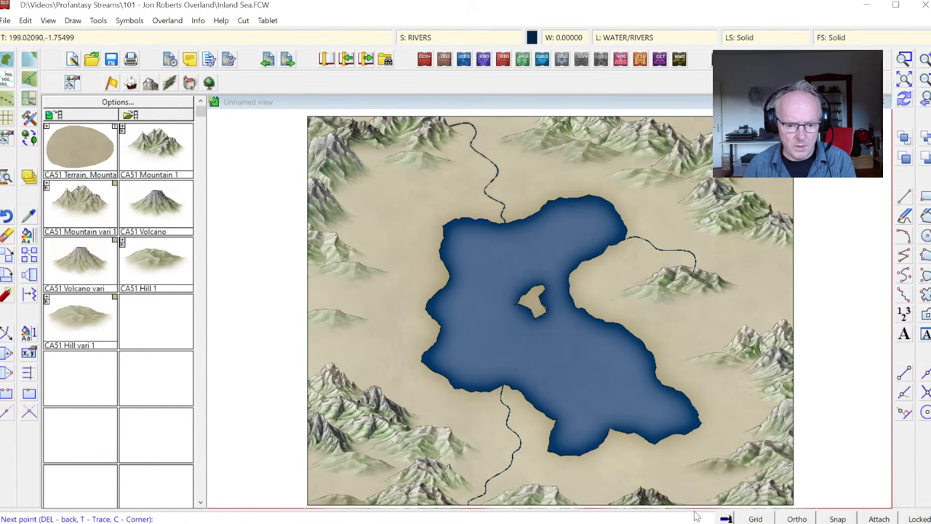
right_click(689, 505)
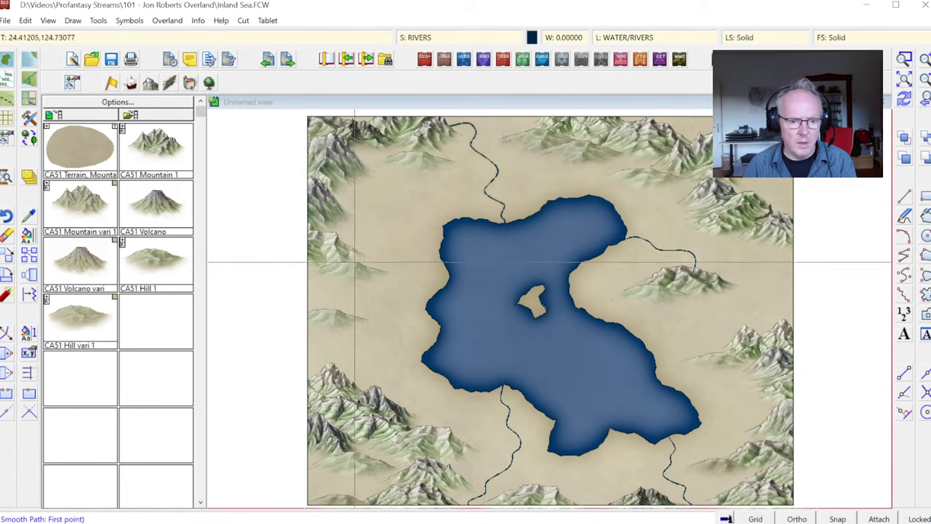
Step: Draw a river from the lake's west shore to the west edge, plus a branch beside it
right_click(427, 308)
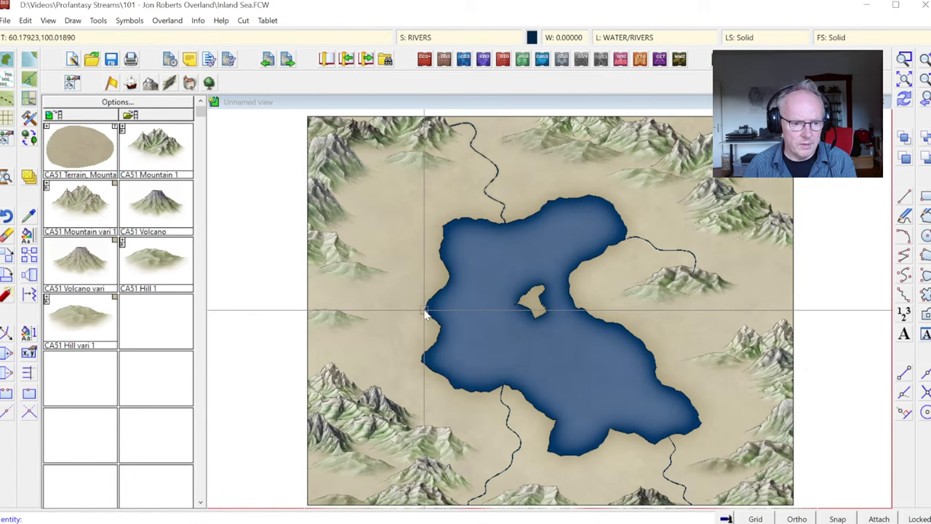
click(427, 309)
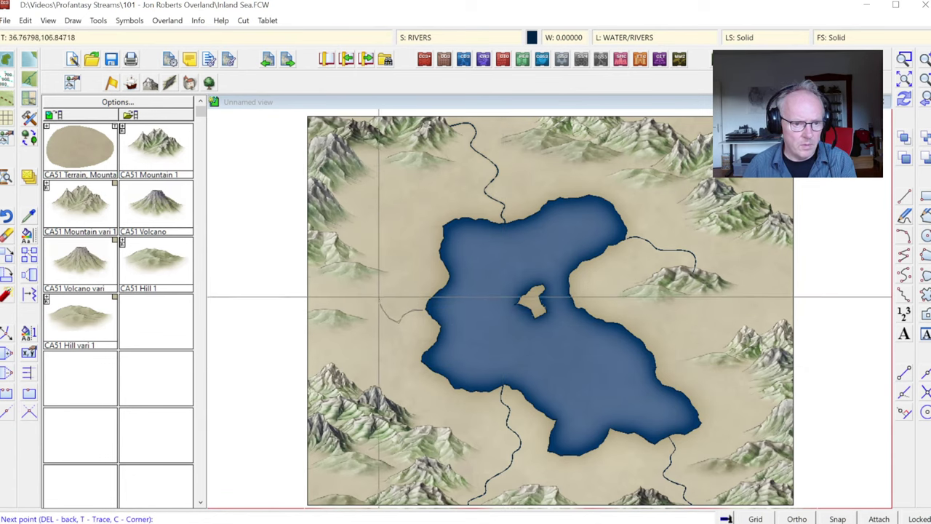
click(375, 296)
click(339, 281)
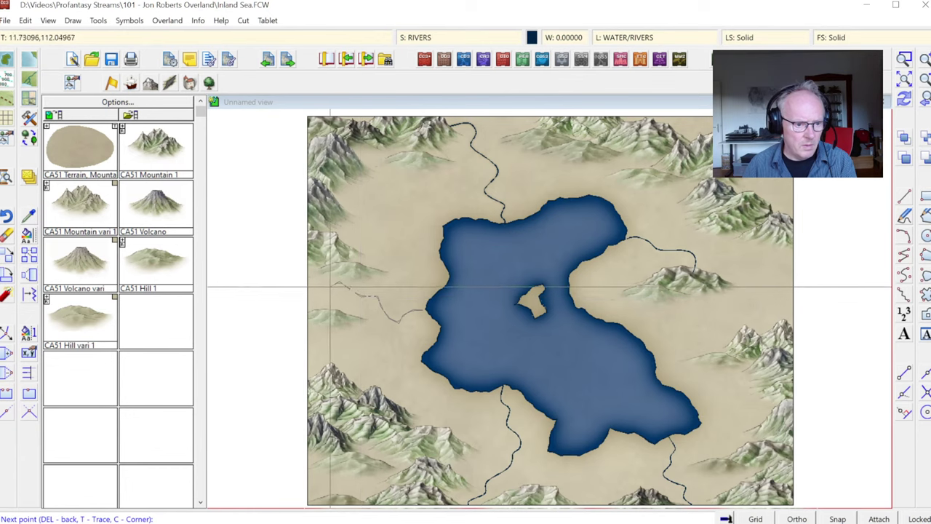
click(302, 296)
right_click(301, 296)
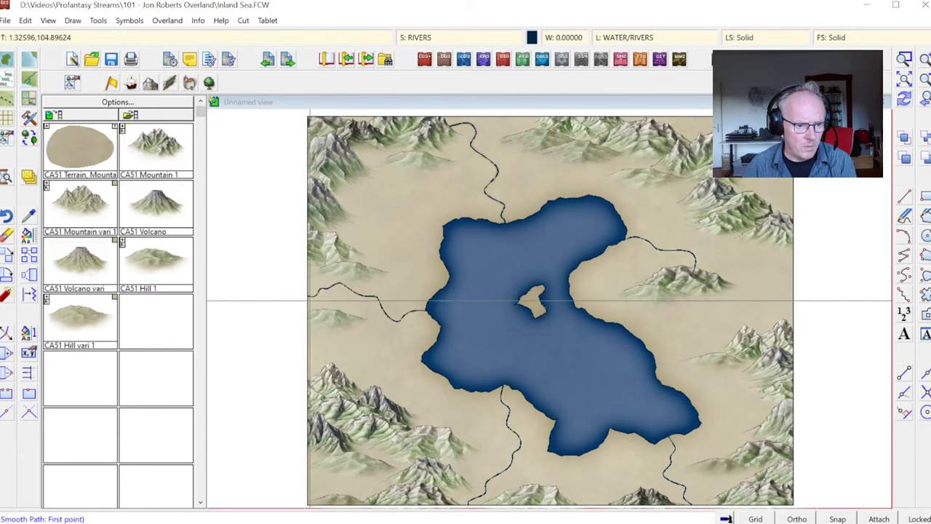
click(387, 318)
click(373, 343)
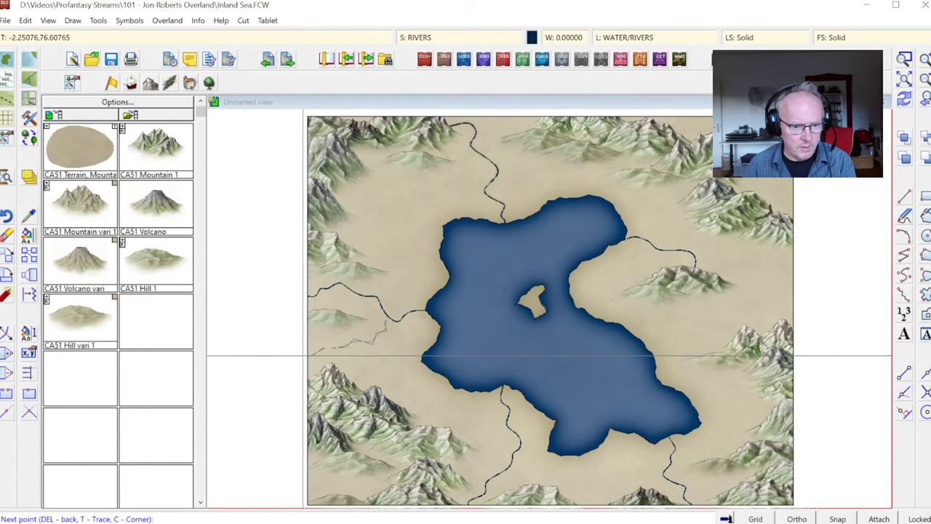
click(306, 356)
right_click(305, 357)
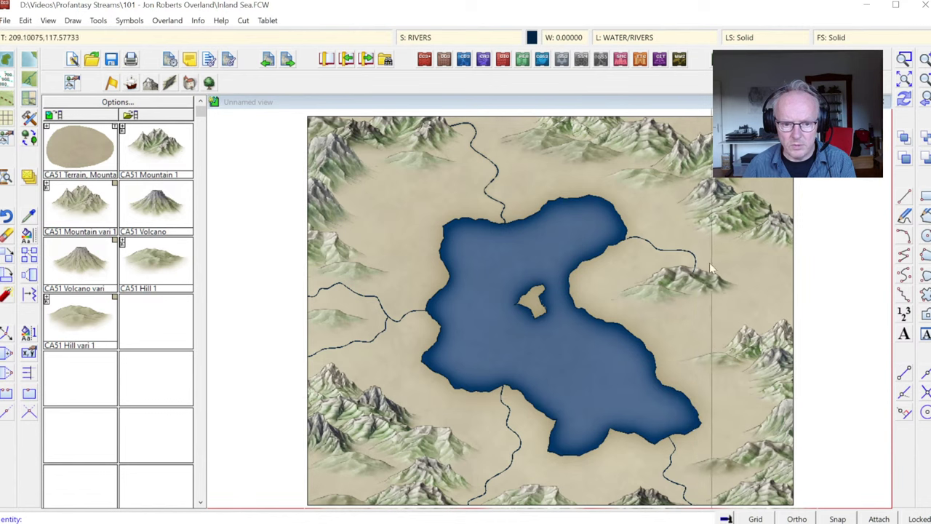
Step: Extend the eastern river northeast toward the map edge and stop drawing rivers
click(478, 129)
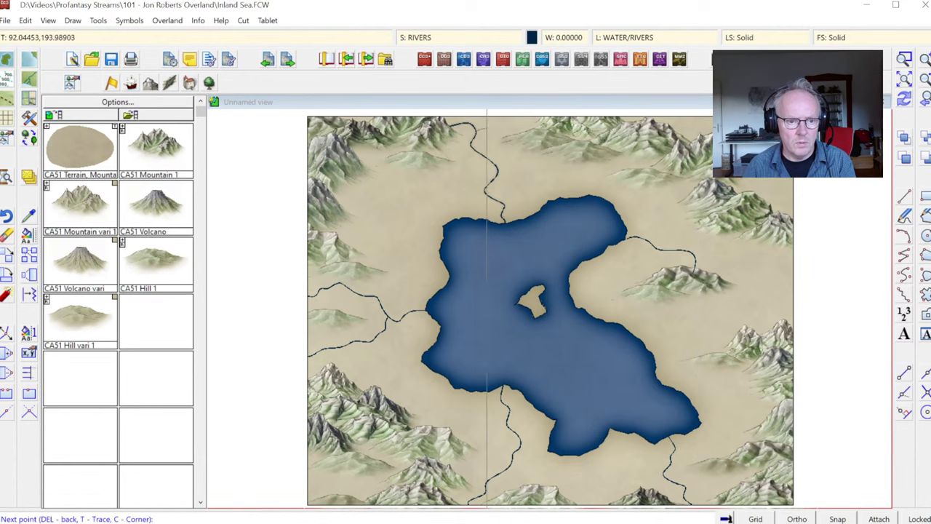
right_click(532, 159)
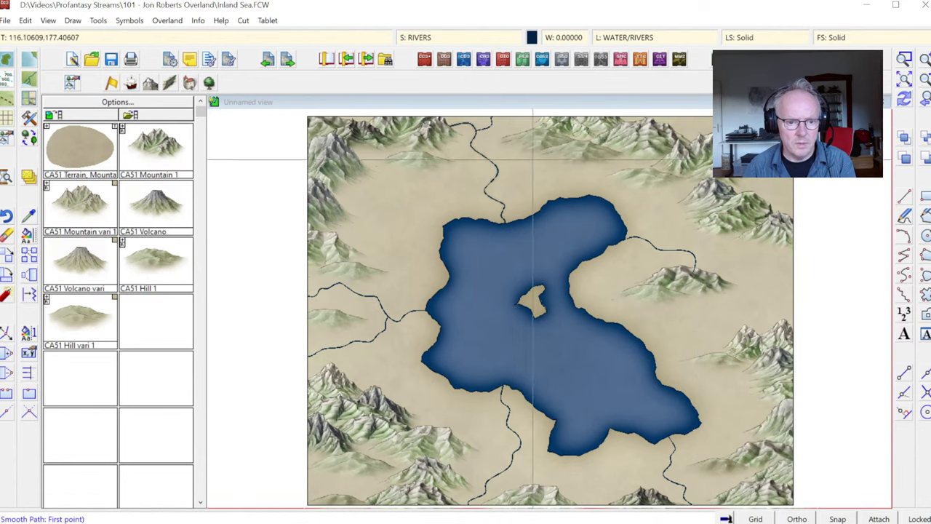
click(695, 252)
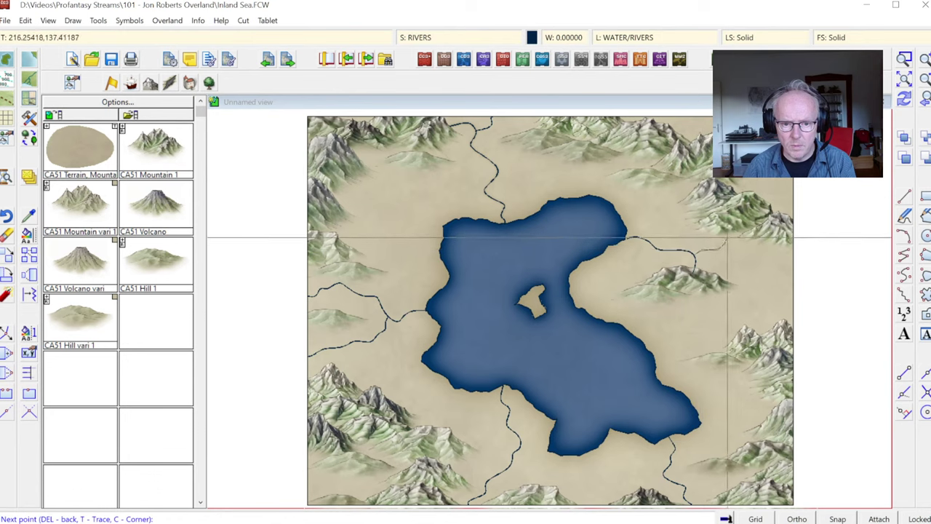
click(738, 233)
right_click(739, 232)
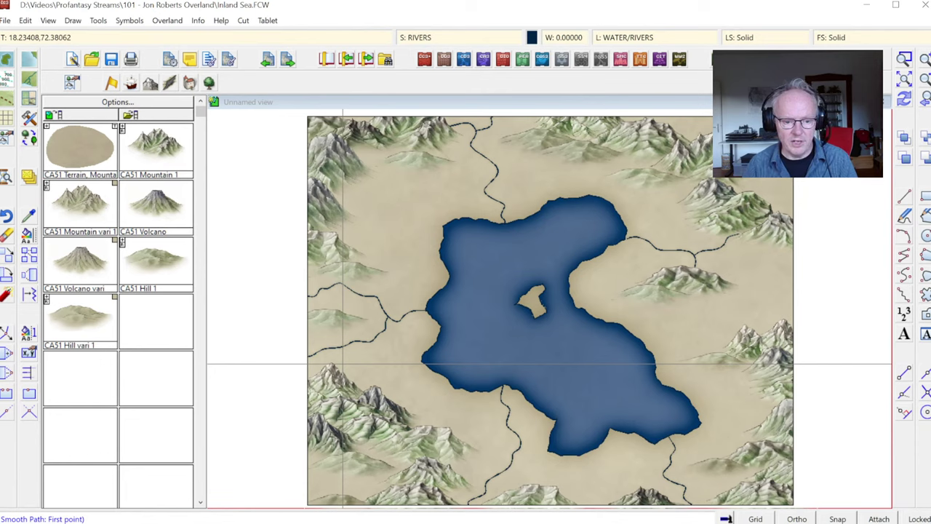
key(Escape)
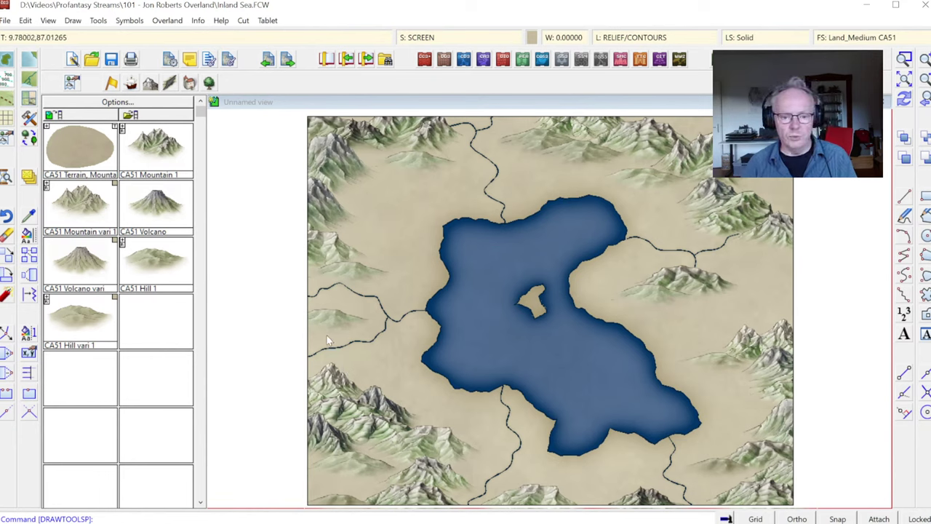
Step: Select the Terrain Default, Grassland tool and place the first grassland point near the map top
click(29, 98)
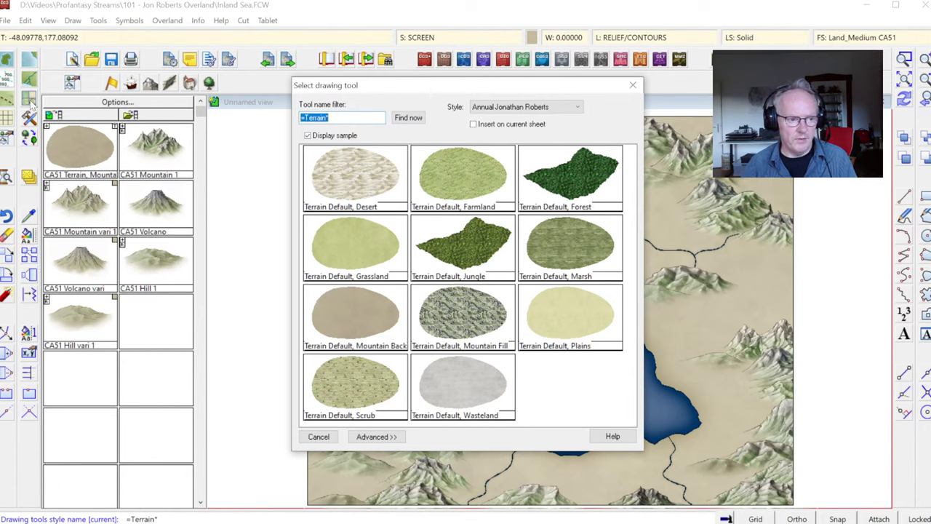
double_click(345, 241)
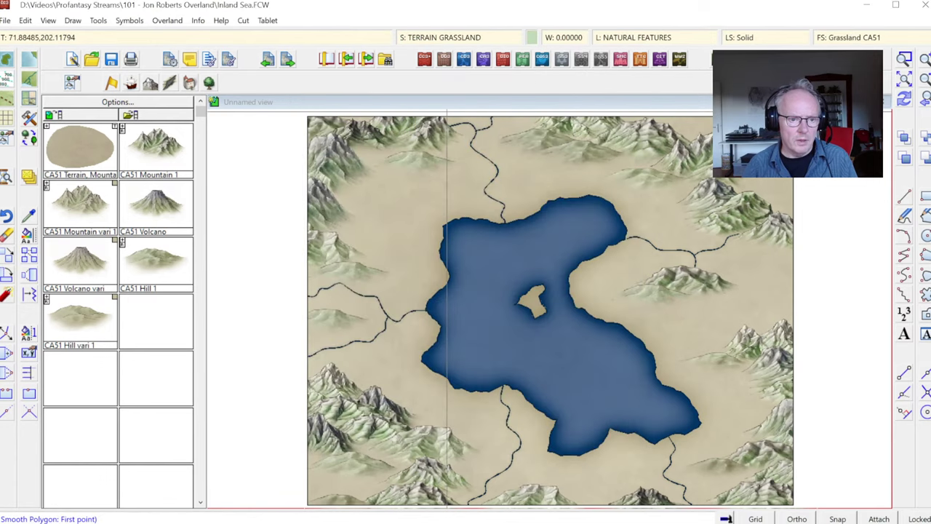
click(445, 118)
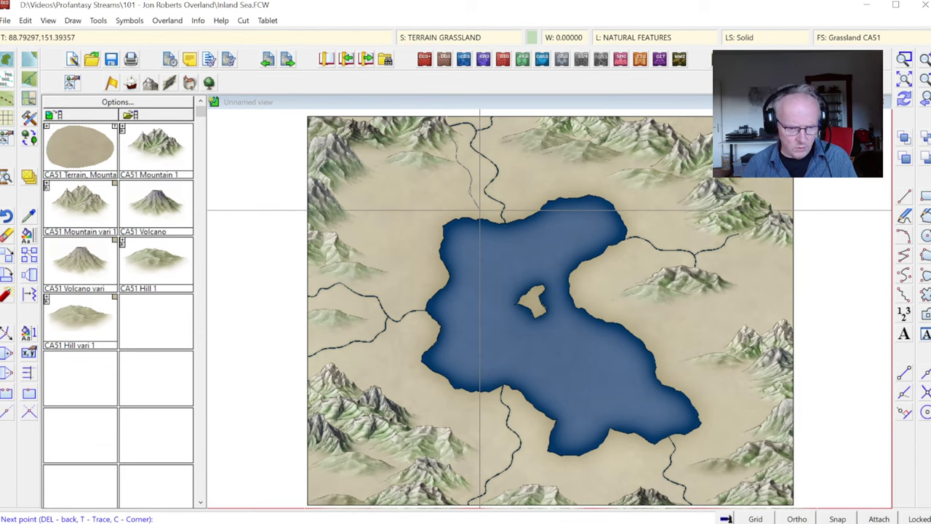
click(910, 64)
click(412, 113)
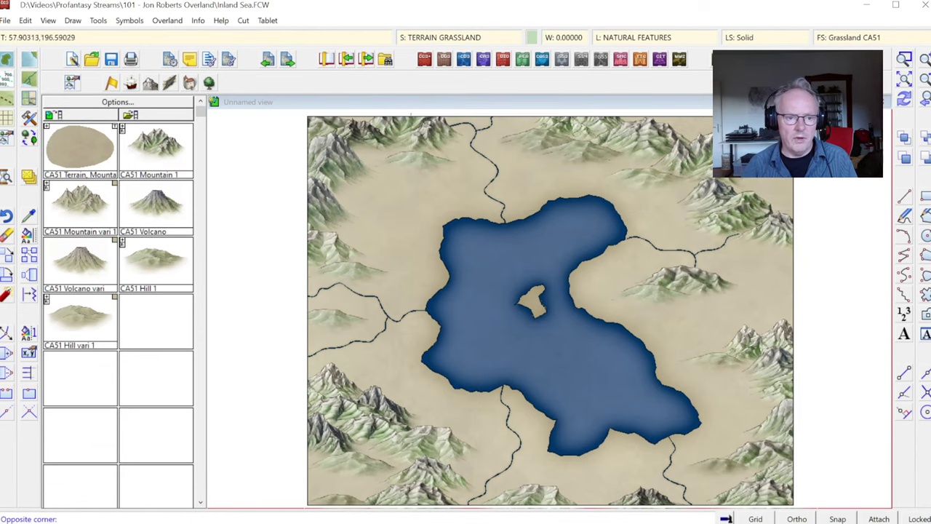
Step: Outline the northern river valley, tracing the mountain edge to the coastline, and fill it with grassland
key(Escape)
scroll(470, 139, up, 5)
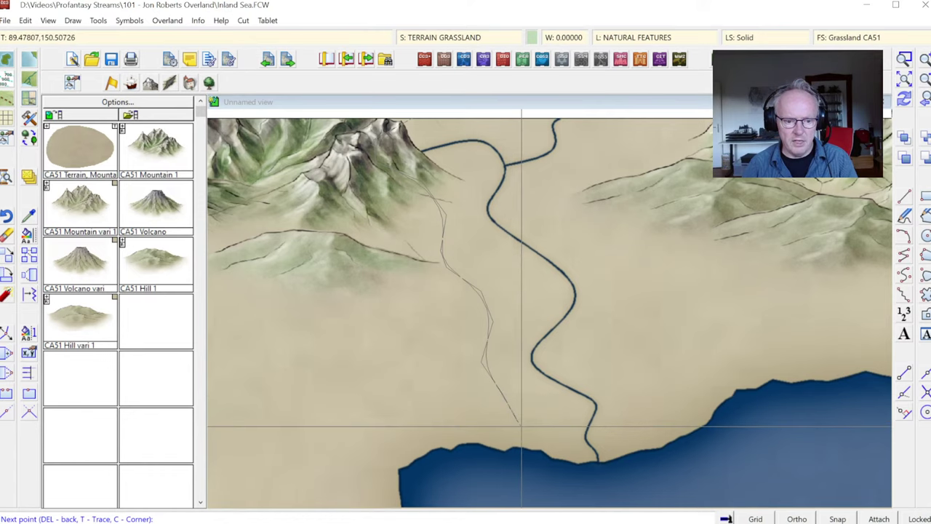
key(t)
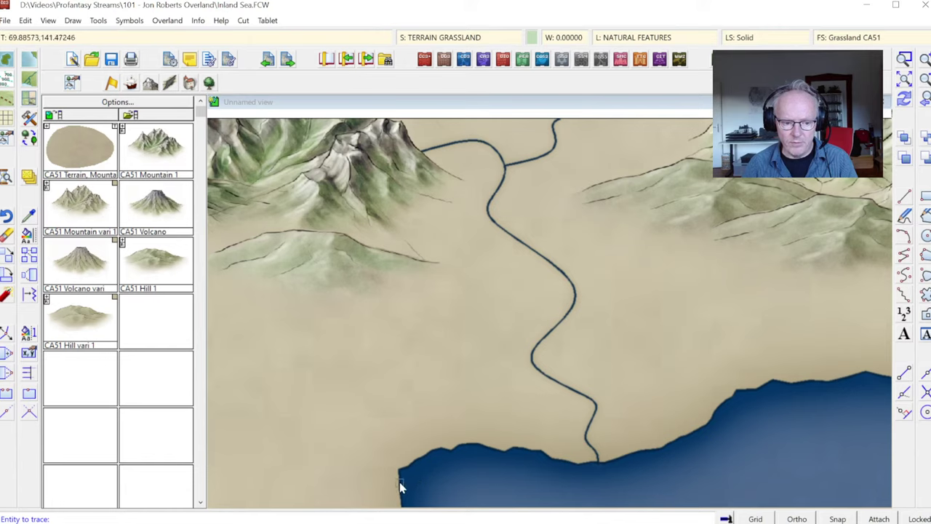
click(565, 464)
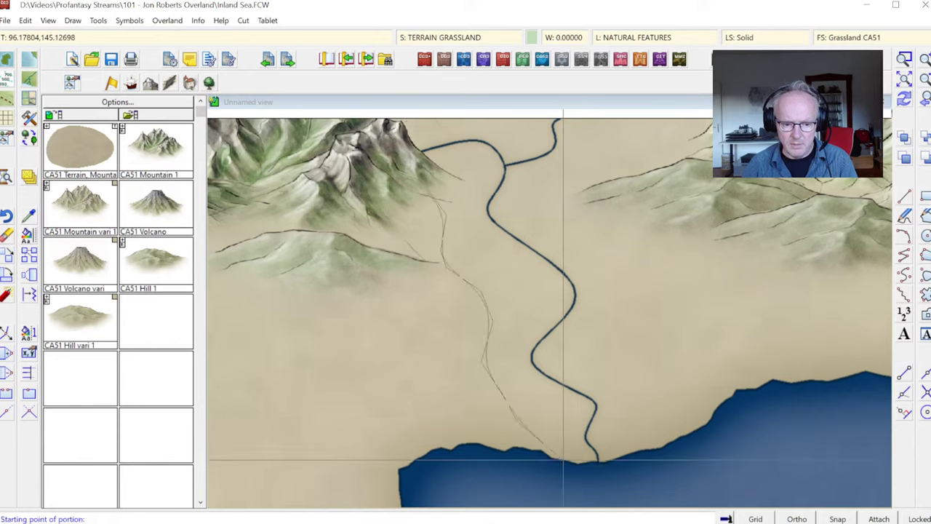
click(496, 445)
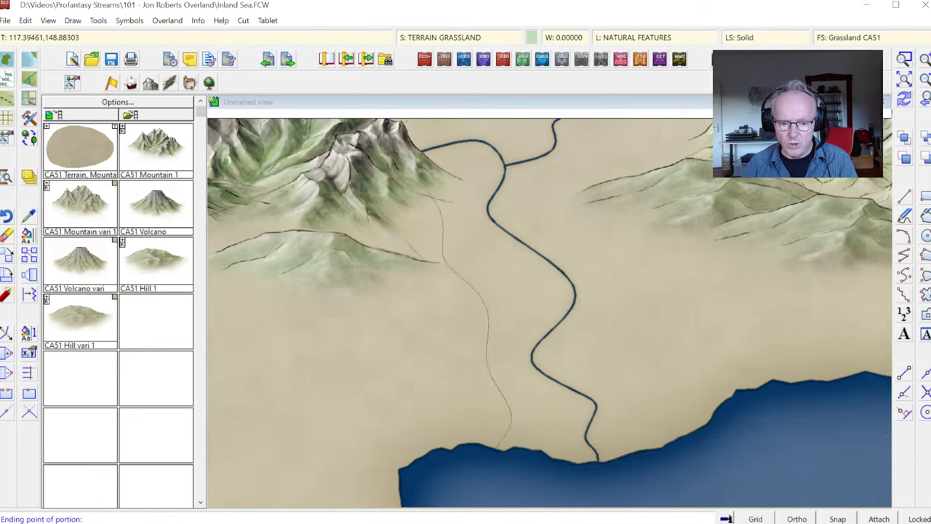
click(703, 428)
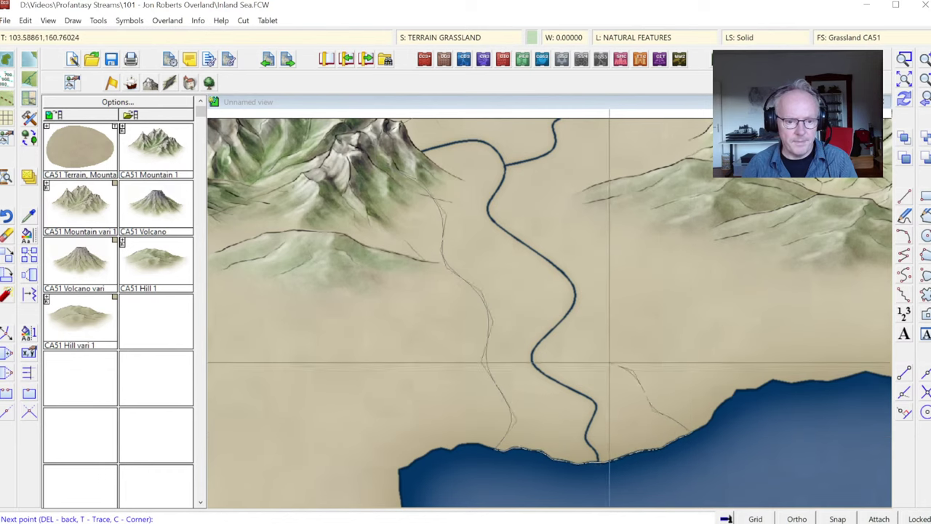
click(620, 273)
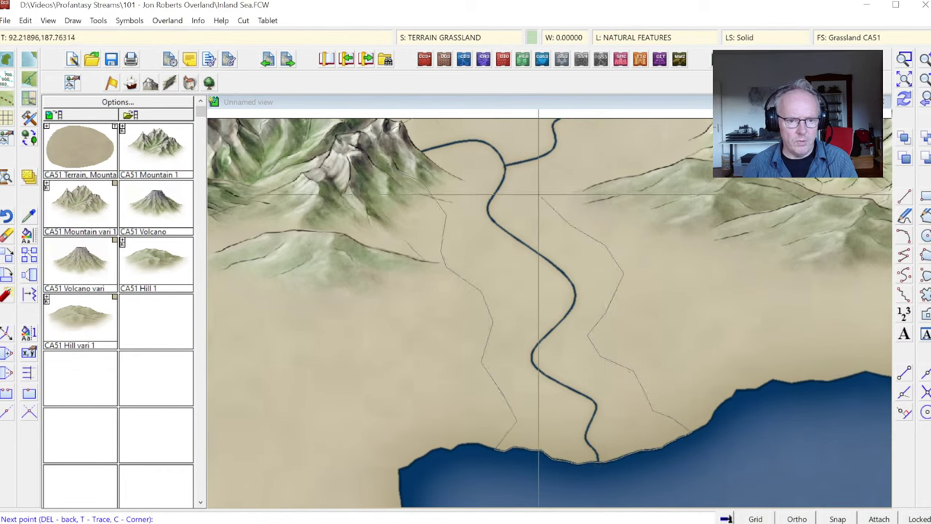
click(554, 196)
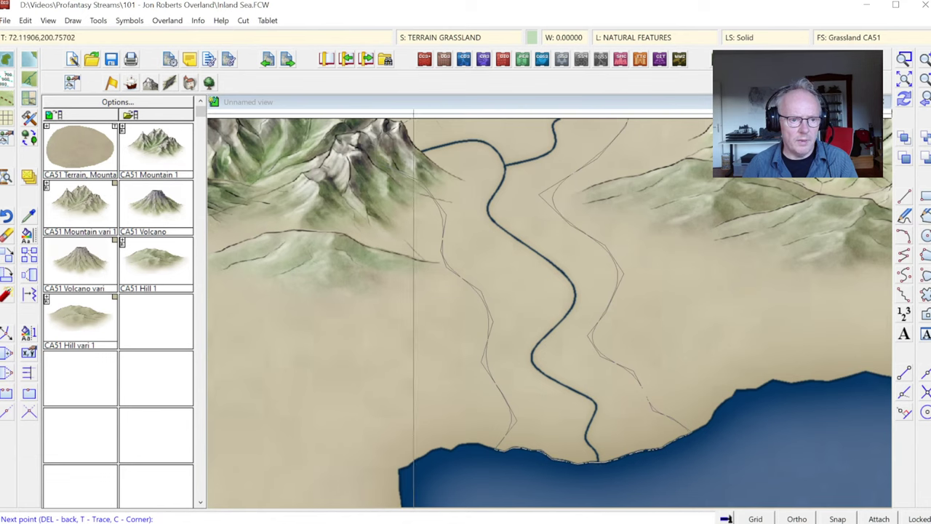
right_click(671, 118)
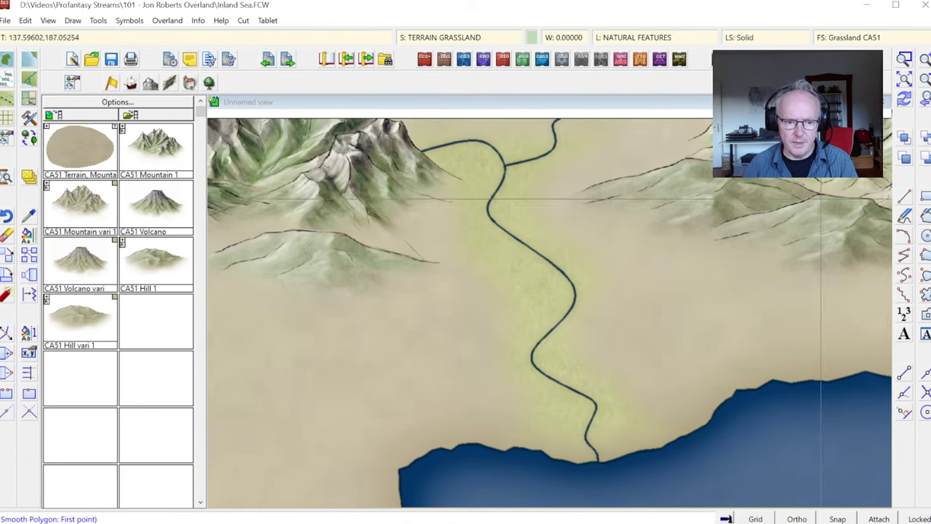
click(924, 98)
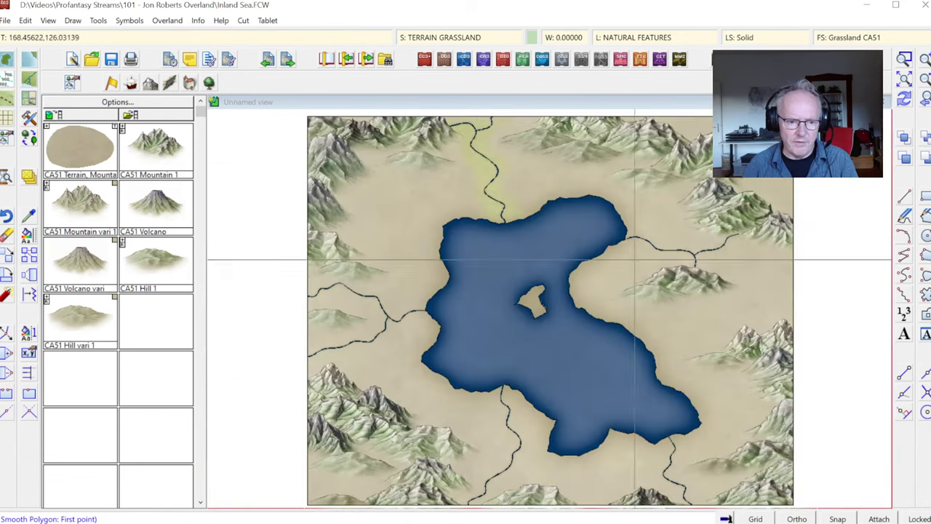
Step: Draw a grassland patch west of the lake, tracing along its west shore
click(333, 285)
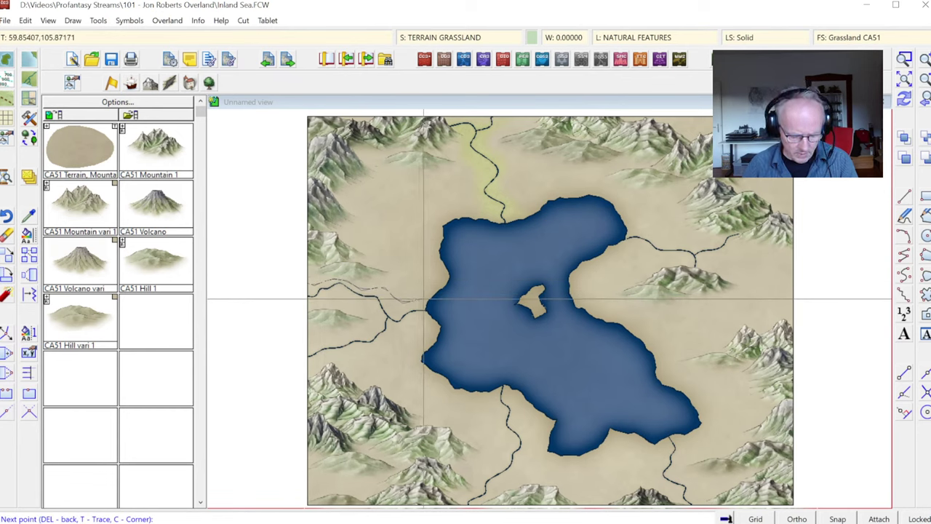
key(t)
click(437, 327)
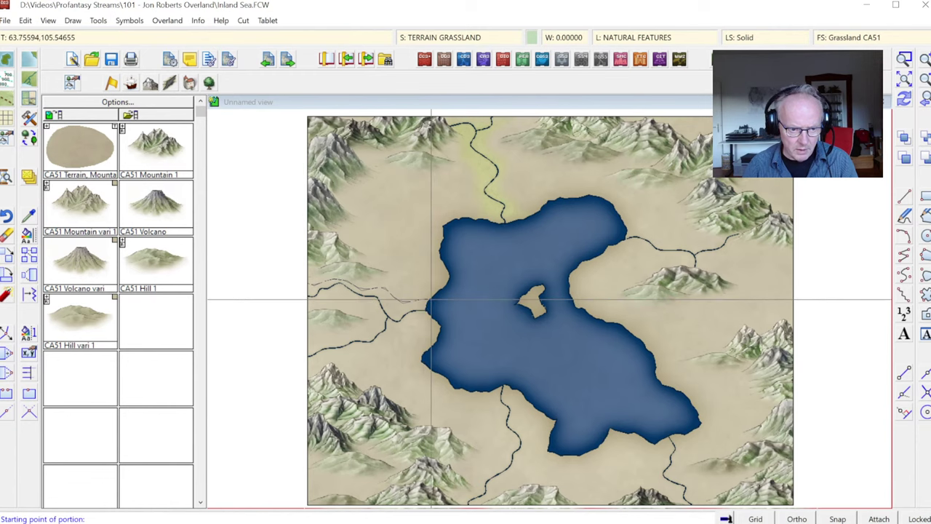
click(436, 301)
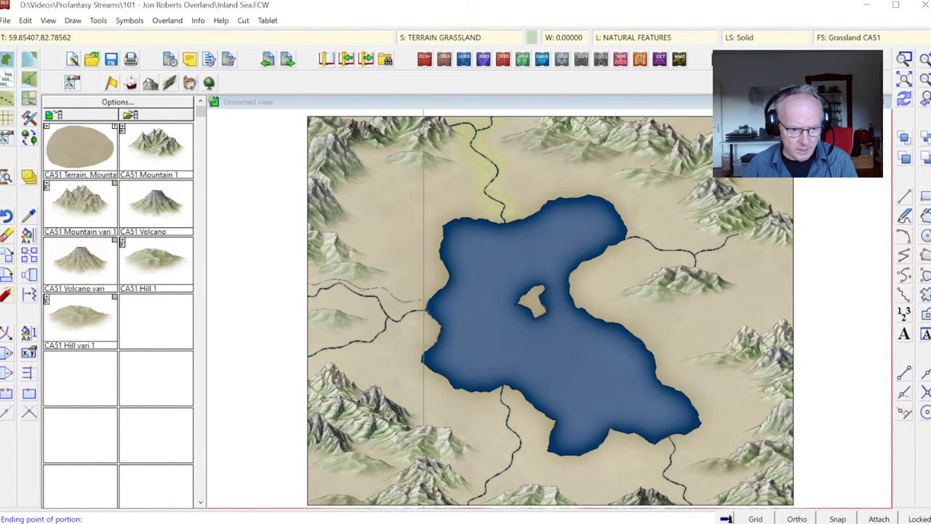
click(424, 331)
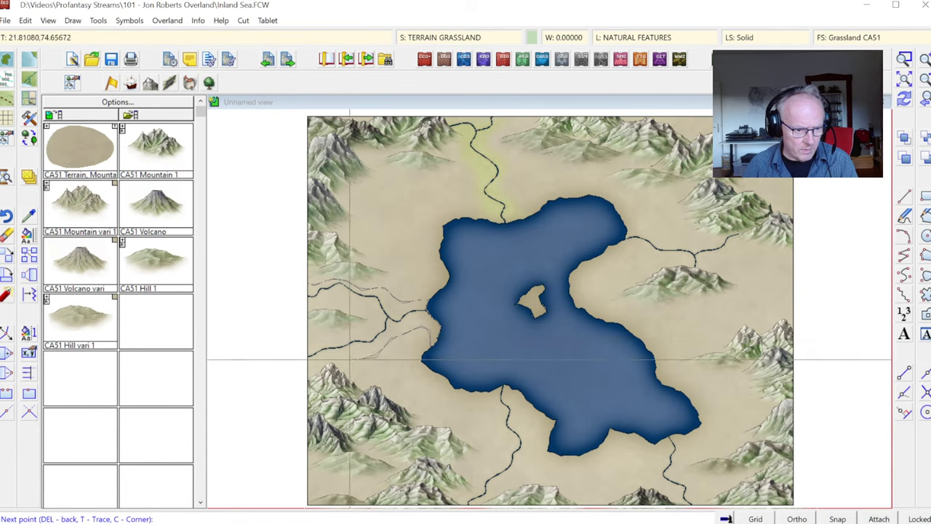
click(296, 364)
right_click(296, 364)
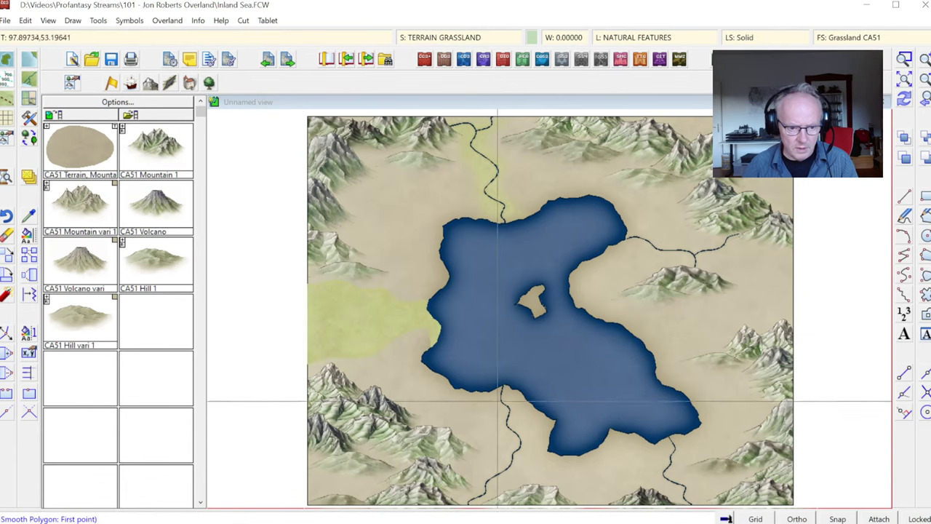
Step: Draw a grassland patch along the southern river, tracing the lake shore
click(488, 405)
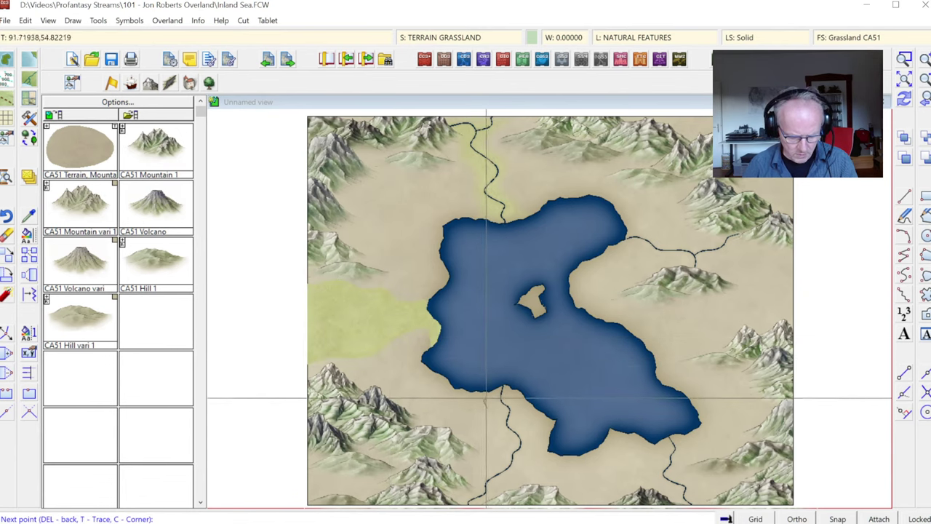
key(t)
click(501, 389)
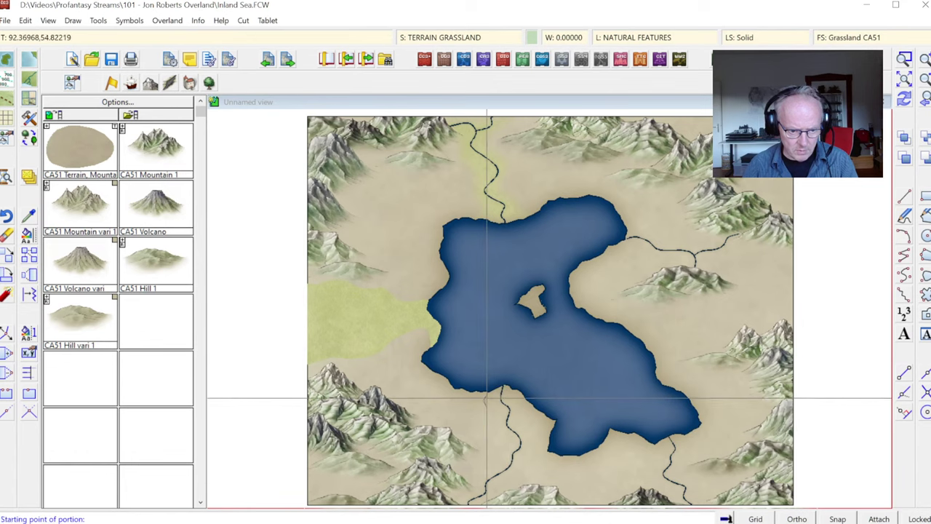
click(504, 389)
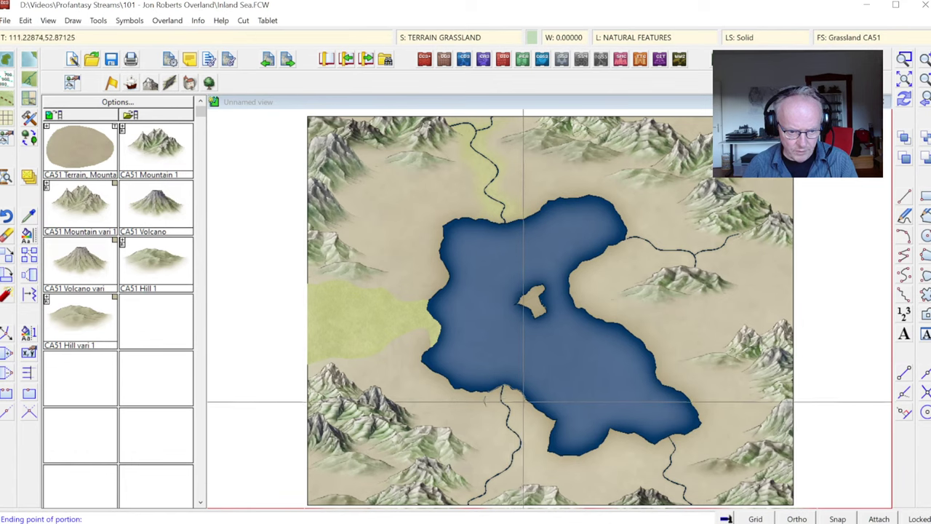
click(521, 401)
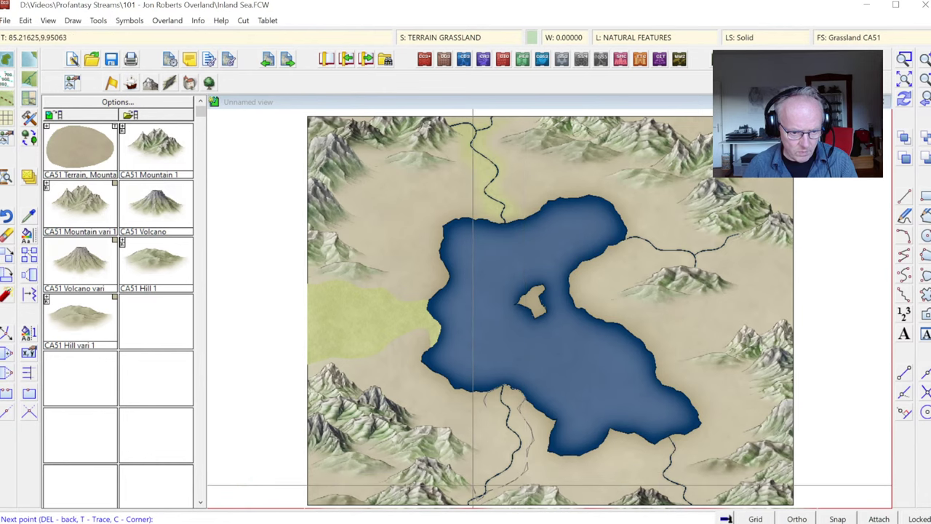
right_click(492, 413)
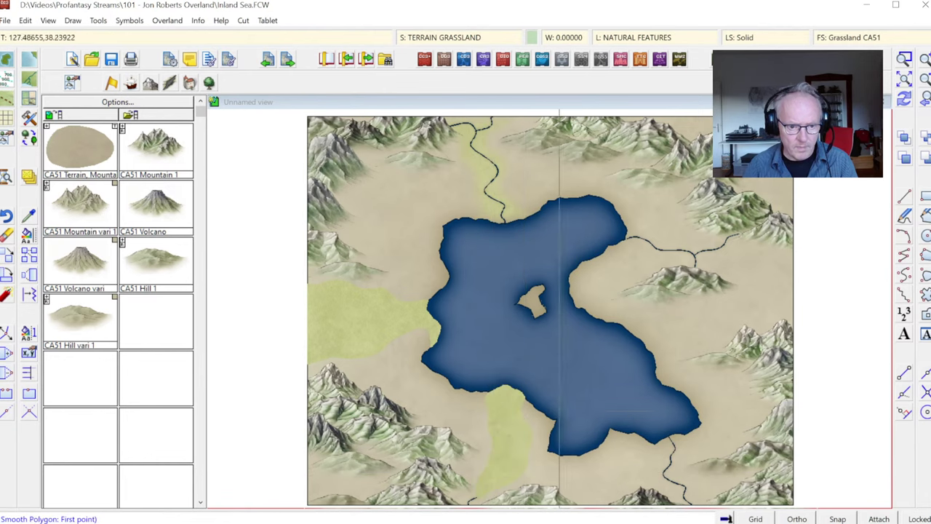
Step: Draw a grassland patch beside the southeast river, from the lake shore down to the bottom edge
click(662, 458)
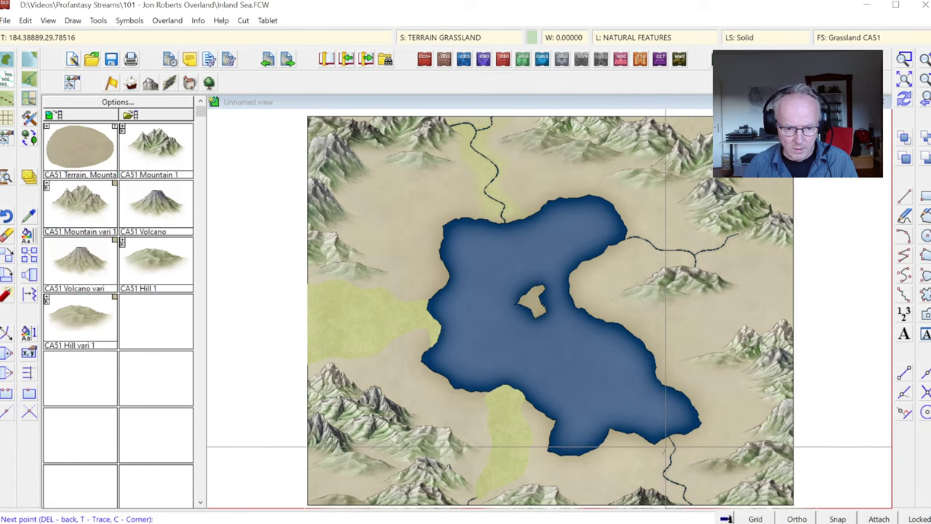
key(t)
click(667, 442)
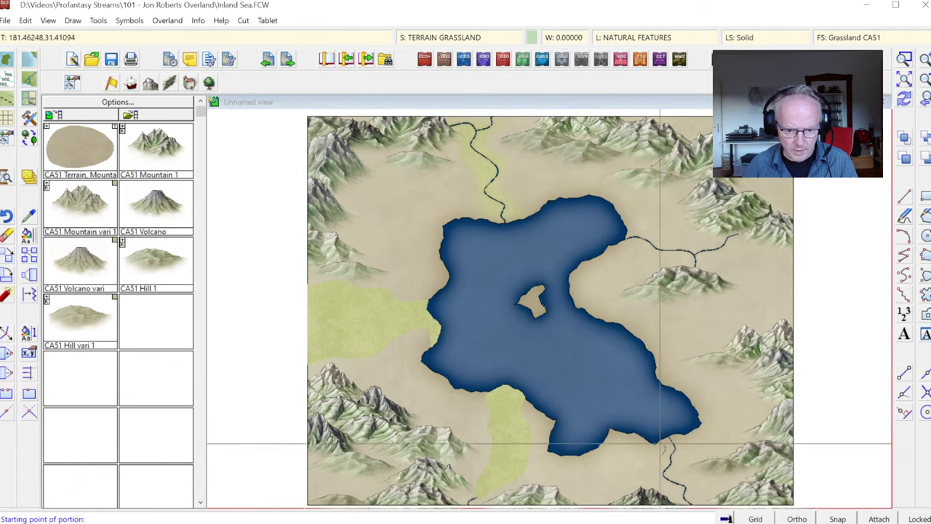
click(666, 441)
click(685, 434)
click(669, 456)
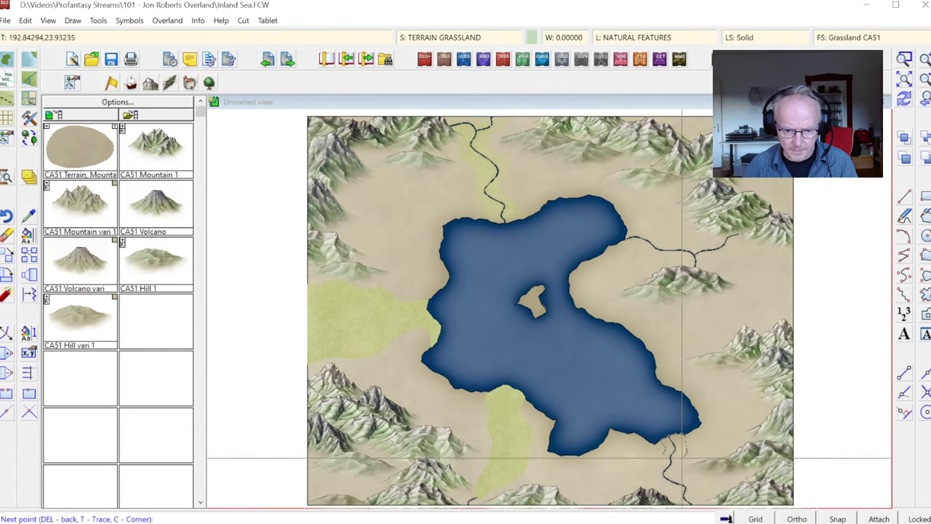
click(664, 471)
click(674, 486)
click(680, 501)
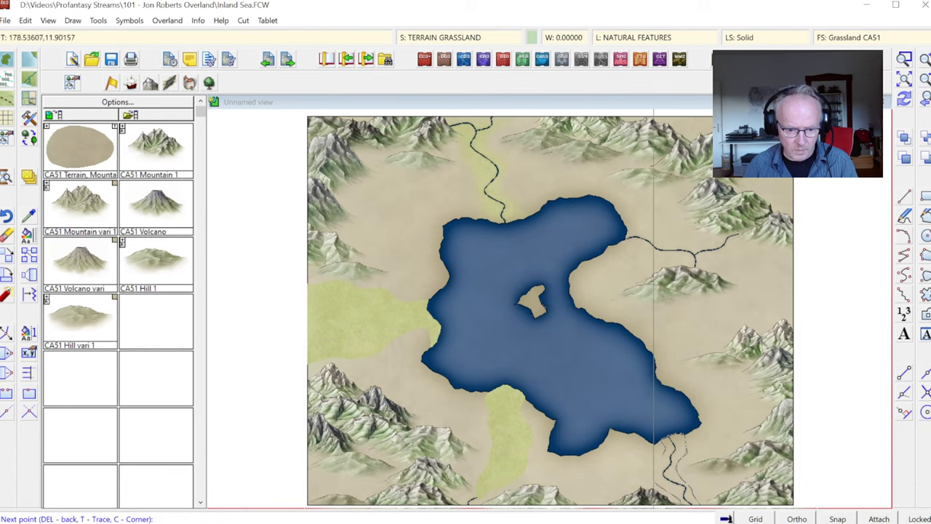
right_click(654, 403)
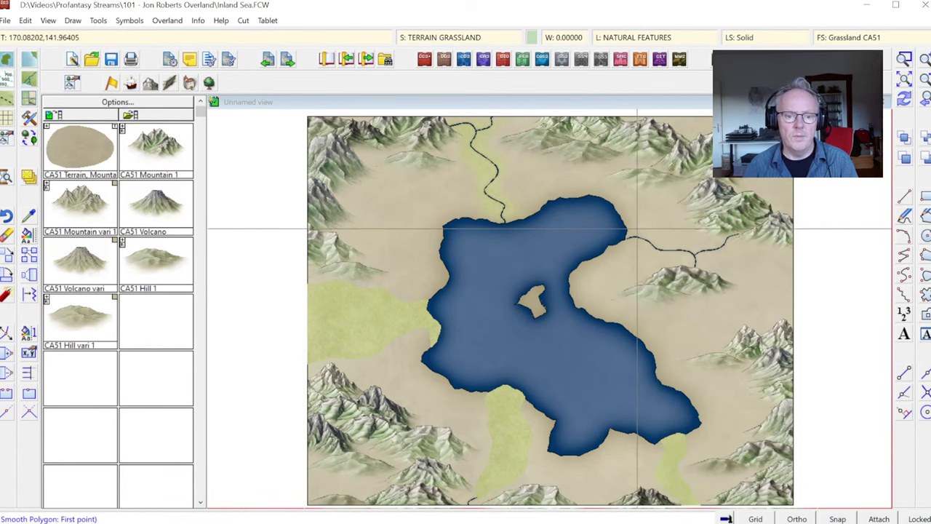
Step: Draw a grassland patch east of the lake, tracing the shore toward the east edge
click(643, 233)
key(t)
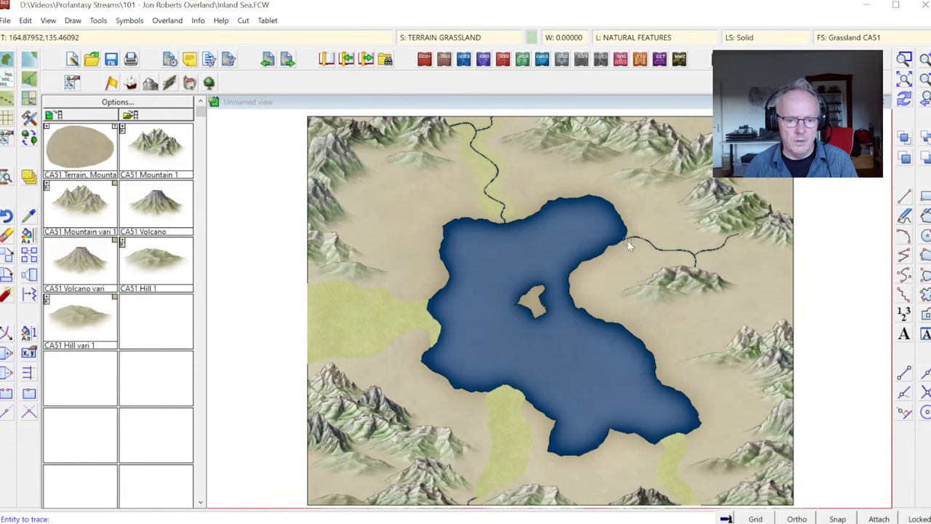
click(627, 238)
click(627, 236)
click(613, 243)
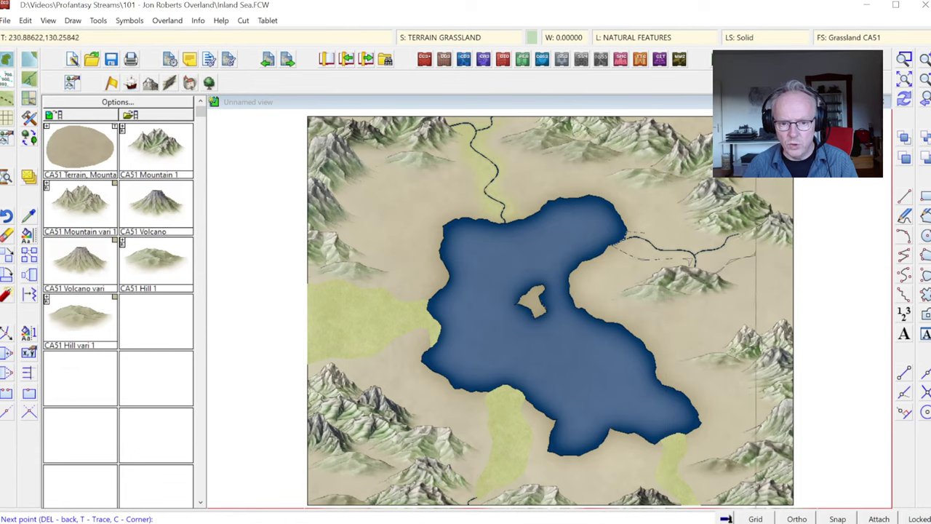
click(788, 231)
right_click(671, 227)
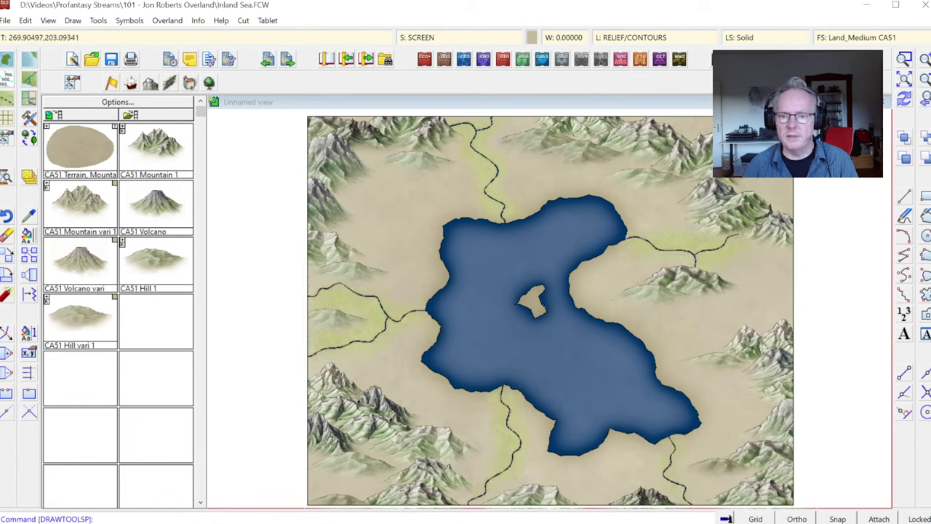
Step: Use Node Edit to move the eastern river's start node onto the inland sea's shoreline
click(904, 59)
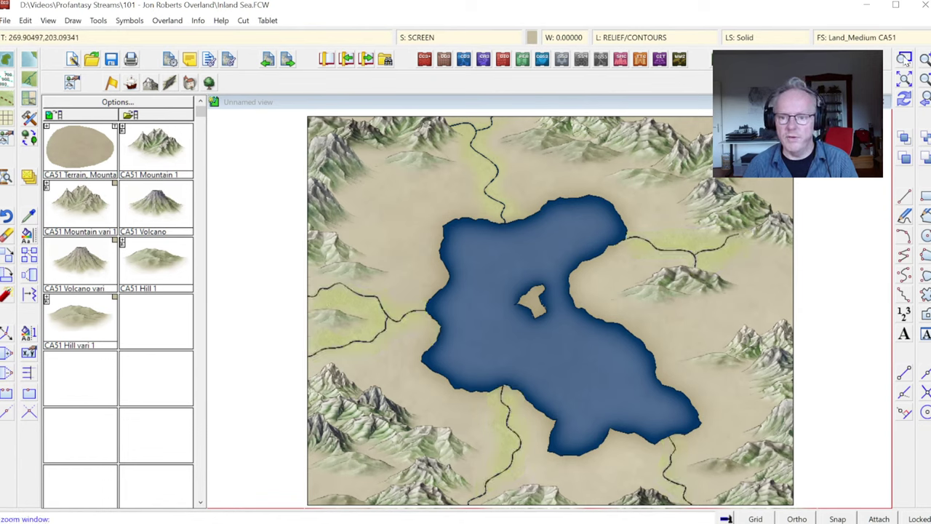
click(616, 236)
click(644, 246)
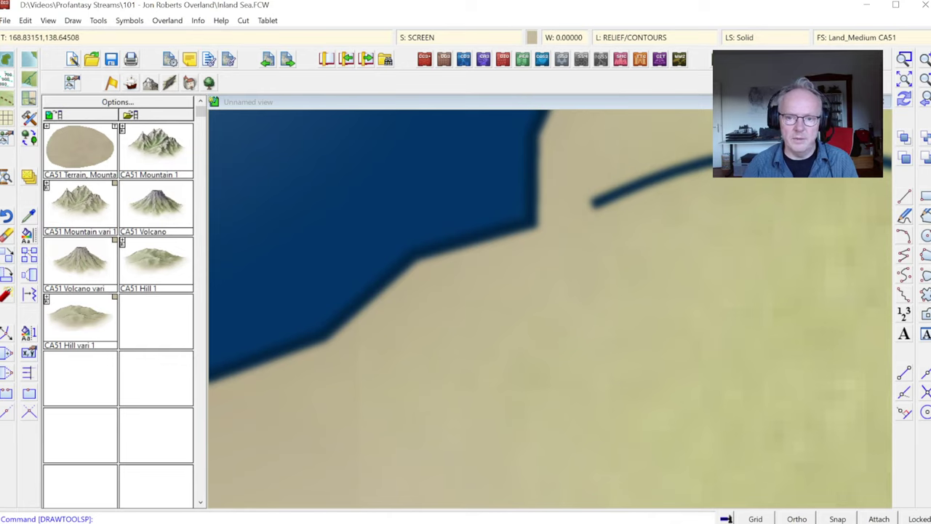
scroll(449, 279, down, 1)
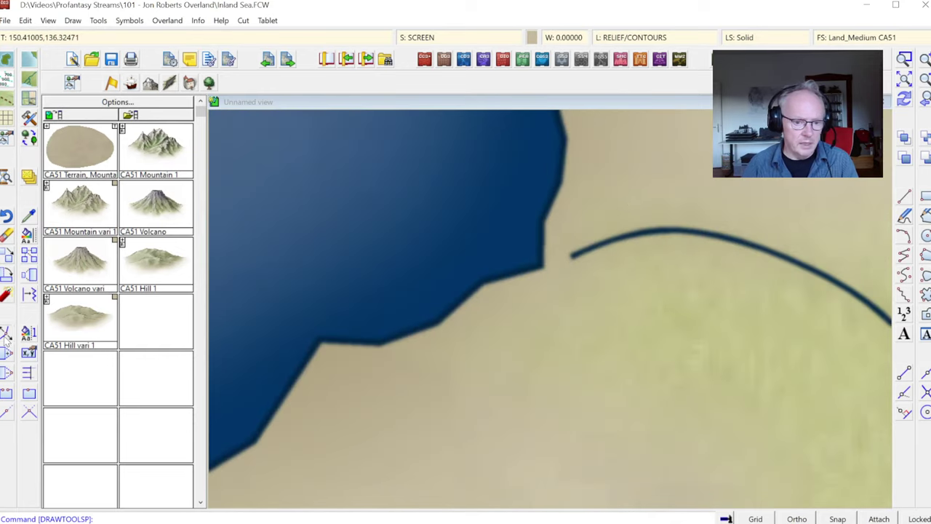
click(6, 336)
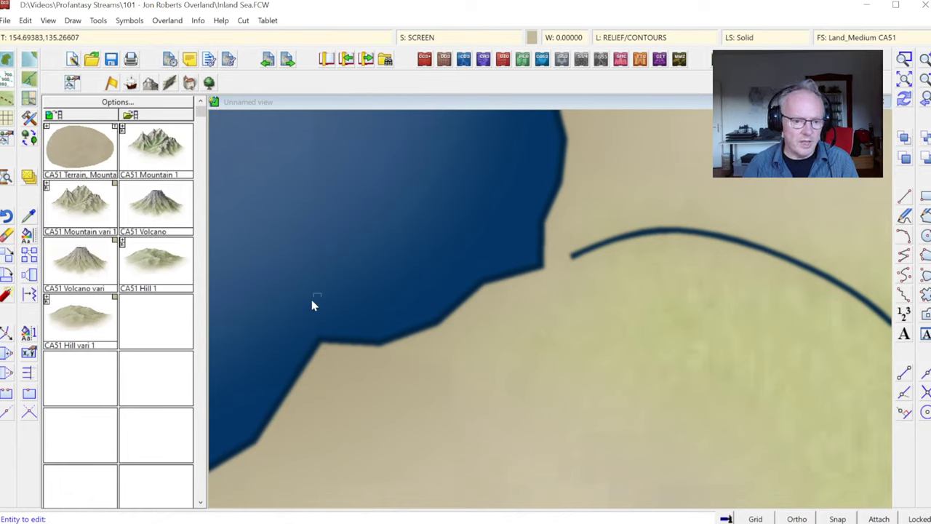
click(573, 258)
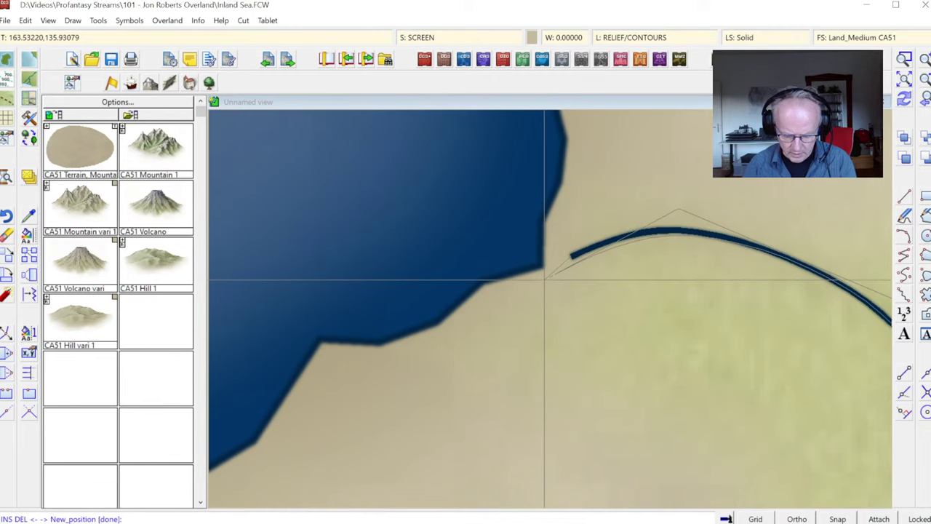
click(544, 242)
click(543, 243)
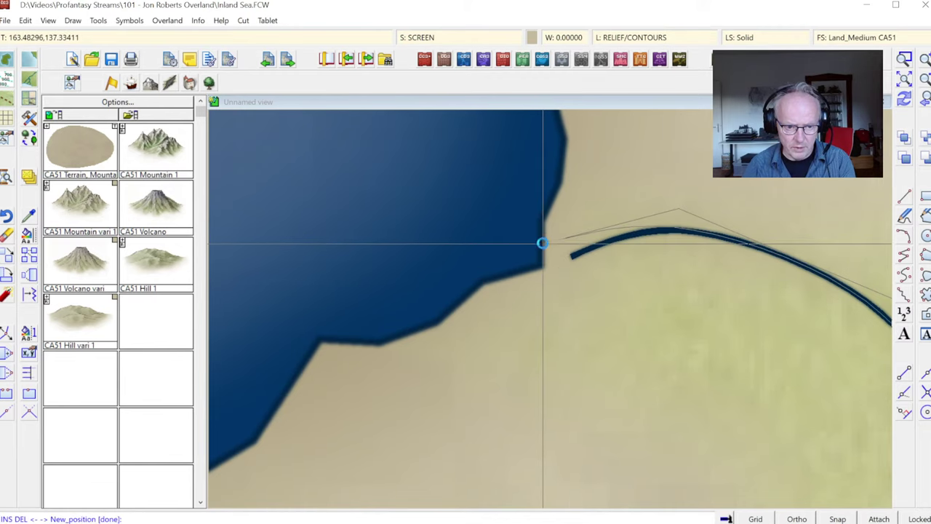
click(544, 244)
right_click(616, 257)
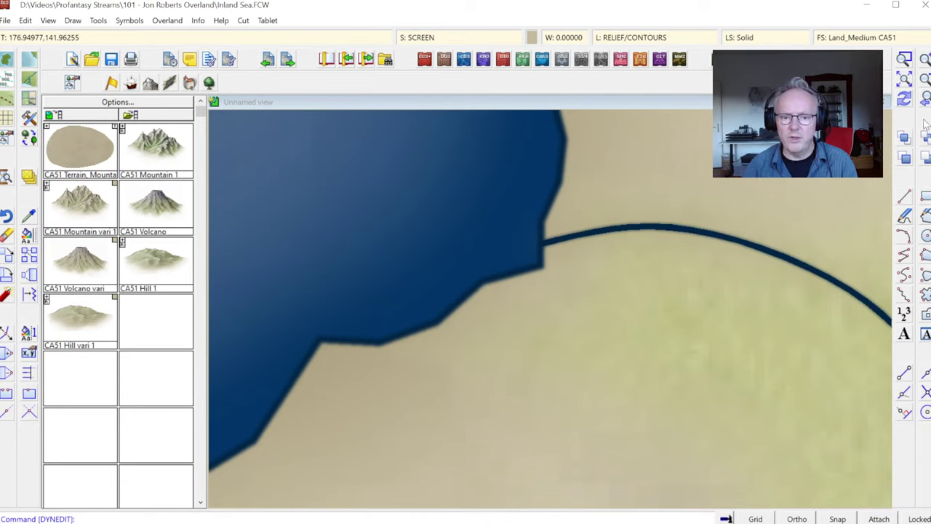
scroll(550, 308, up, 1)
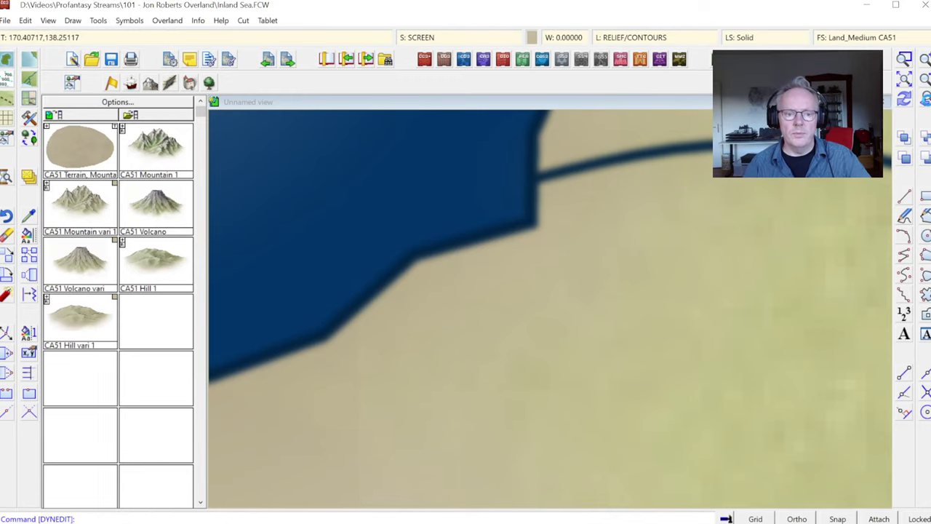
click(926, 100)
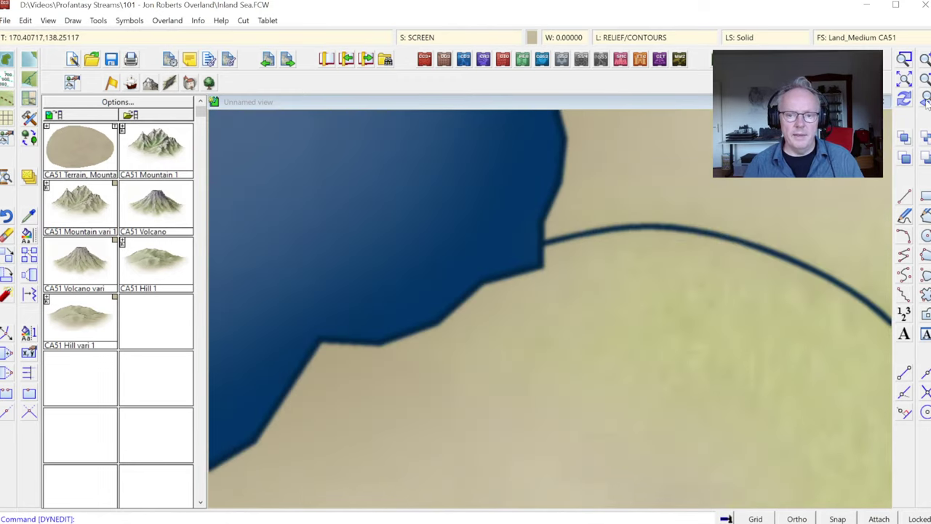
Step: Zoom Window around the entire inland-sea map
click(902, 64)
click(413, 194)
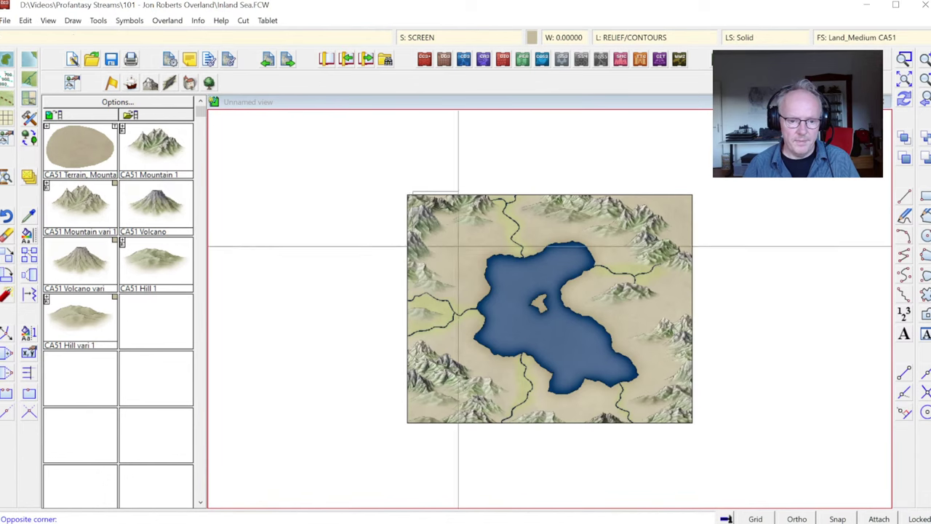
click(668, 399)
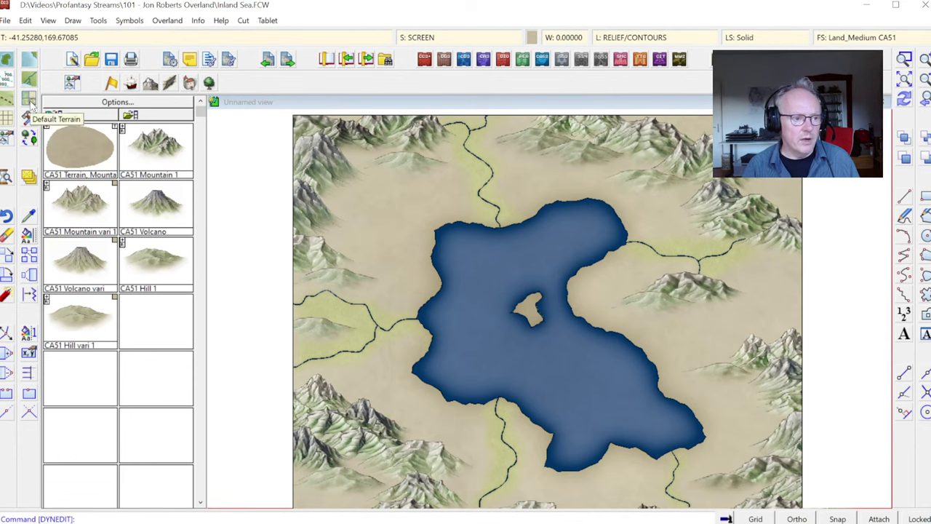
Step: Draw a CA51 Terrain Forest polygon in the northwest between the mountains and sea, then redraw
click(209, 83)
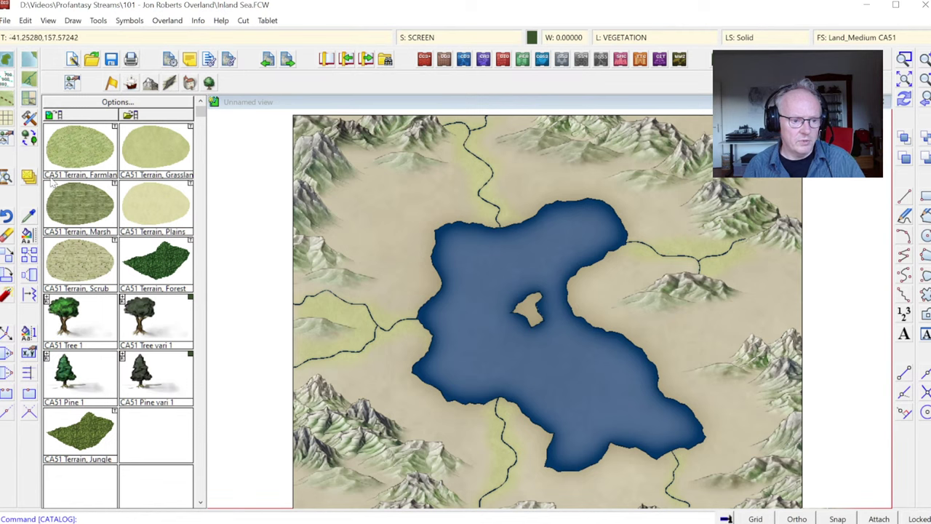
click(161, 261)
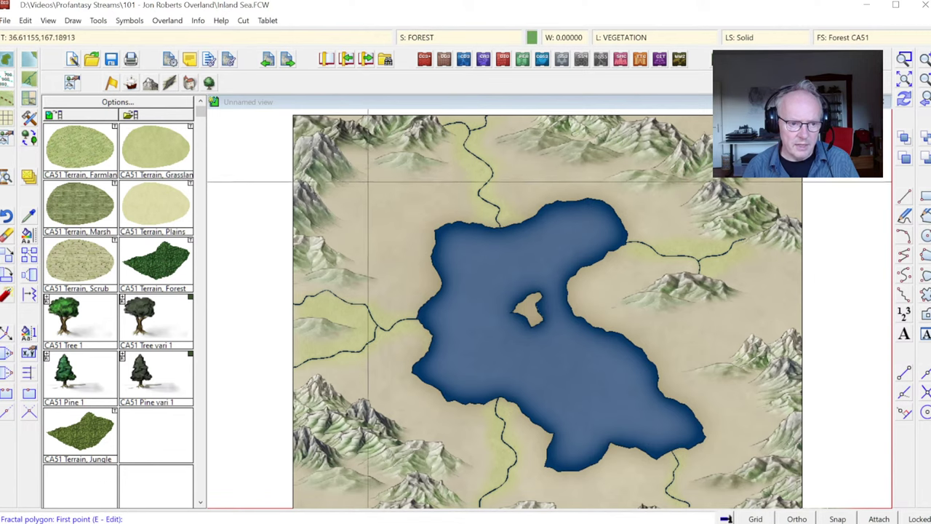
click(347, 157)
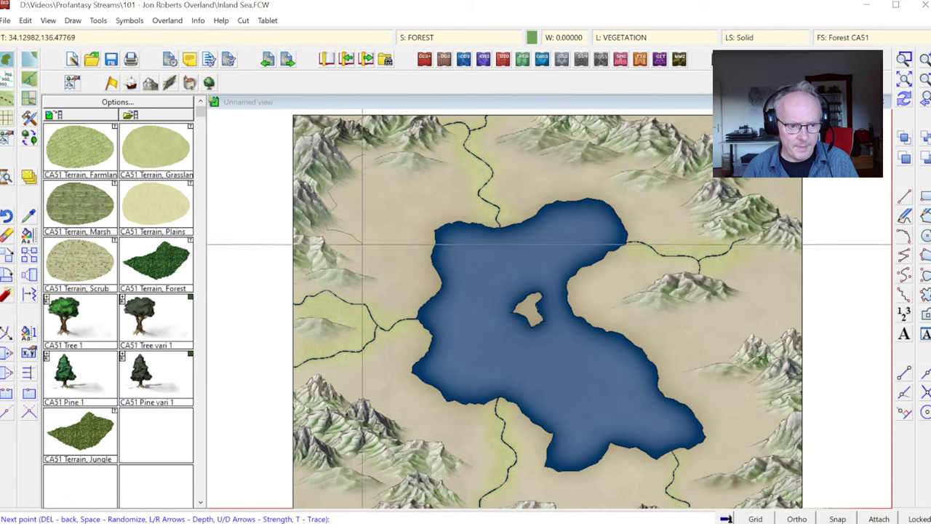
click(363, 243)
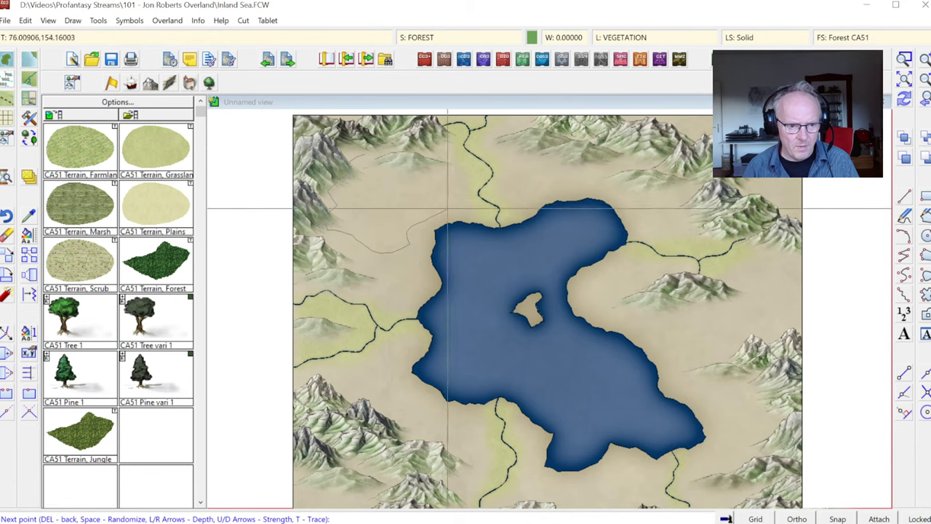
click(454, 198)
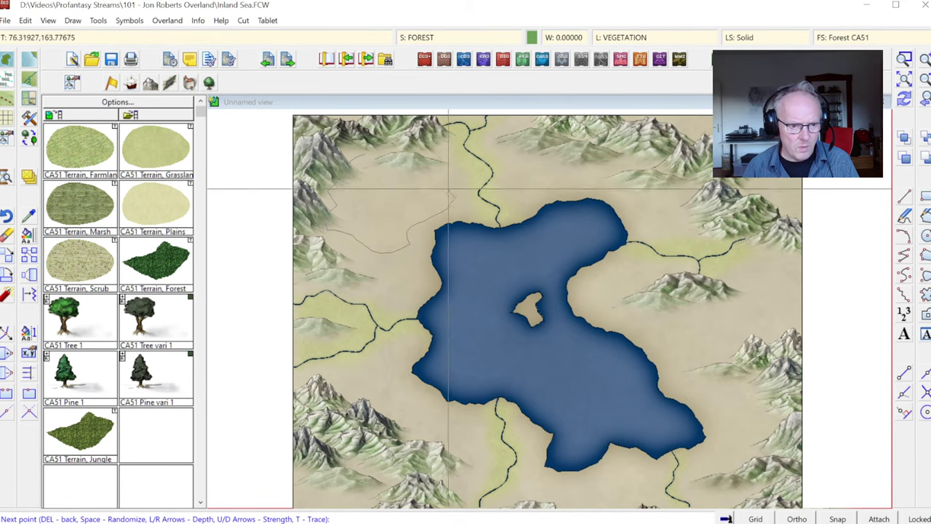
right_click(379, 164)
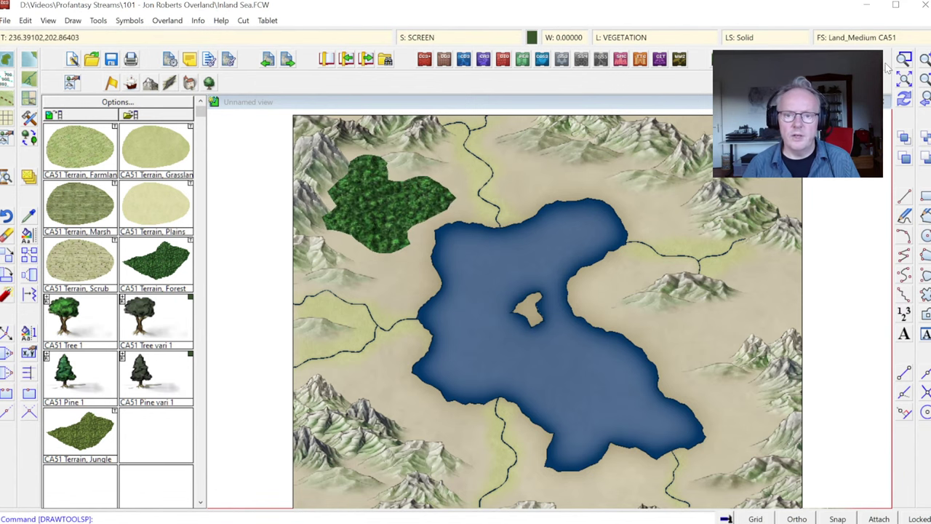
click(905, 100)
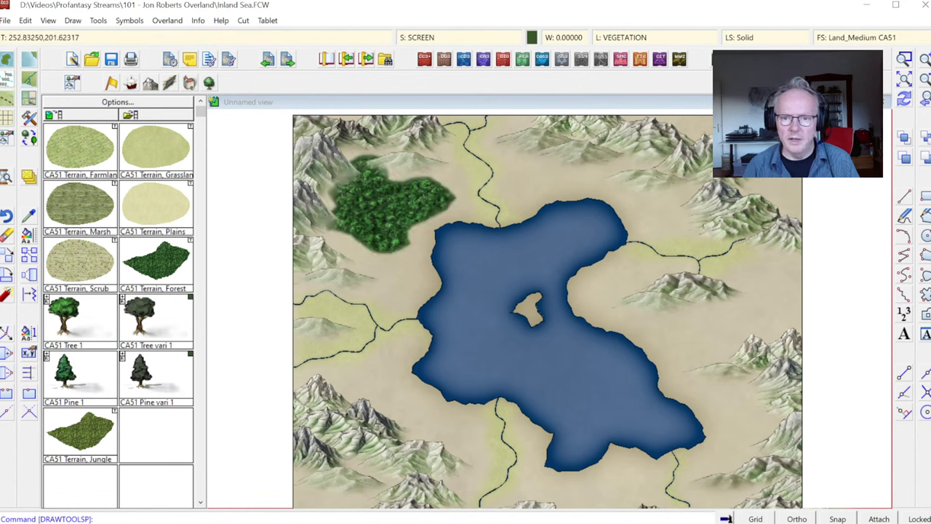
click(904, 59)
click(283, 137)
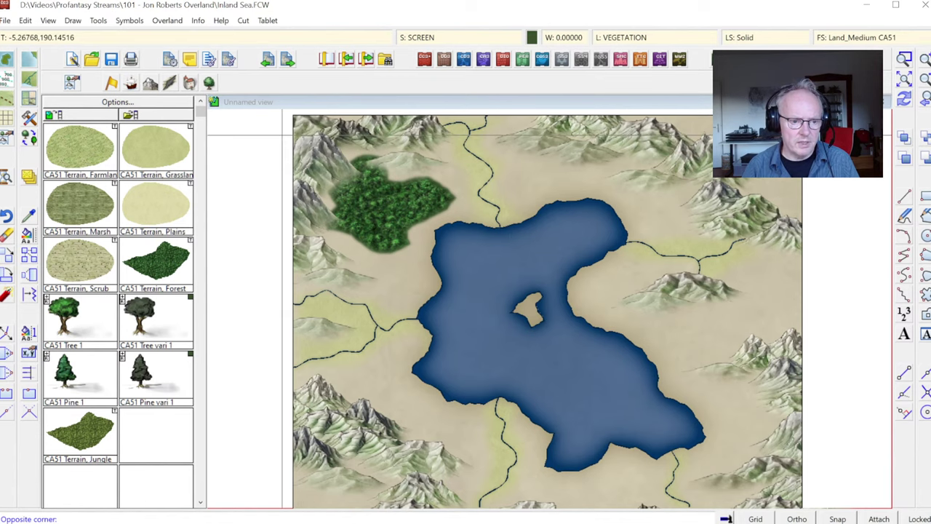
Step: Zoom in and place eight CA51 Tree 1 symbols along the forest's bottom edge
click(481, 280)
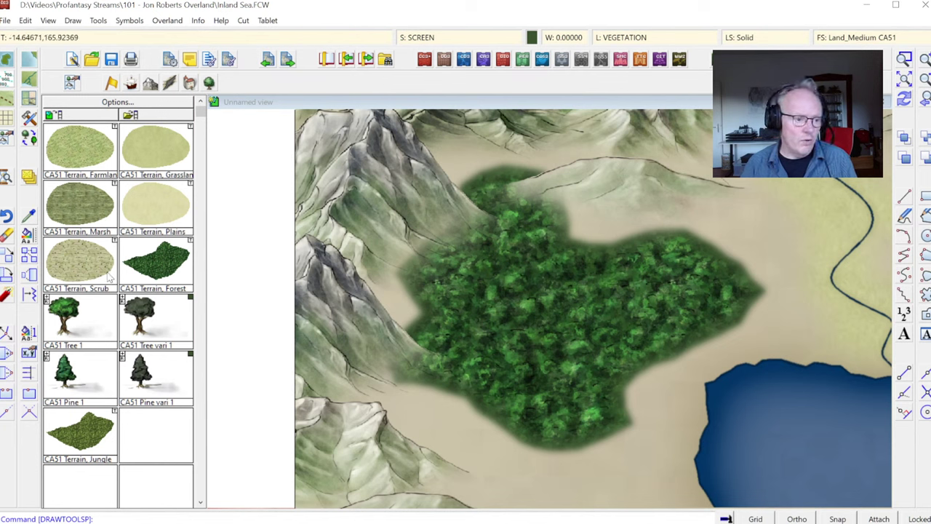
click(78, 322)
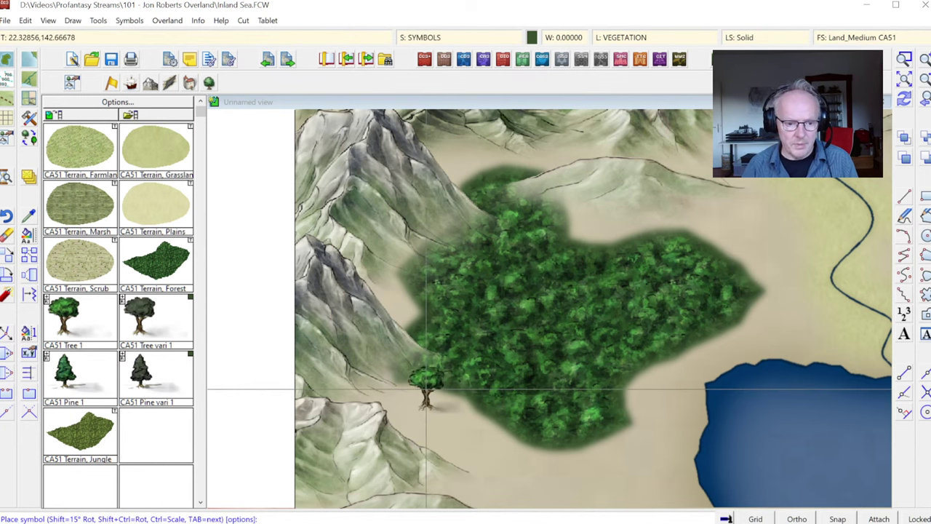
click(427, 389)
click(452, 399)
click(477, 401)
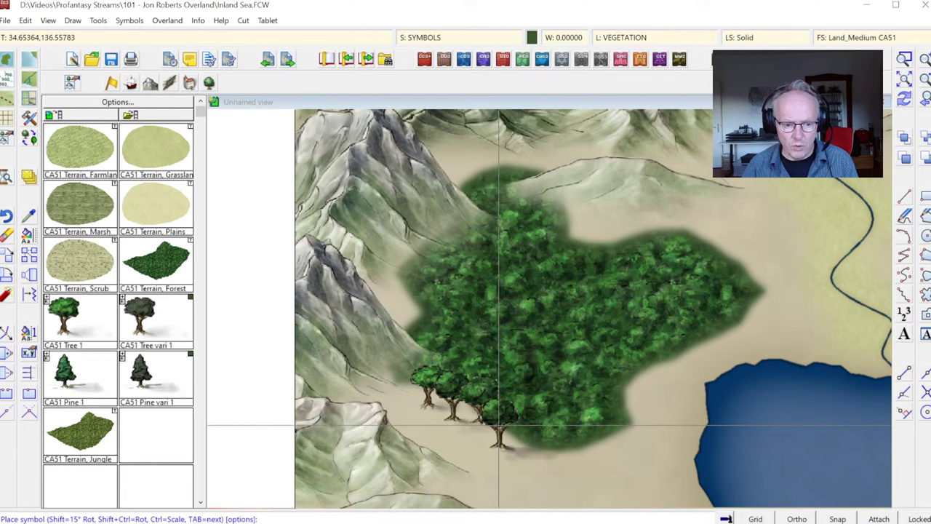
click(499, 425)
click(531, 440)
click(653, 384)
click(619, 418)
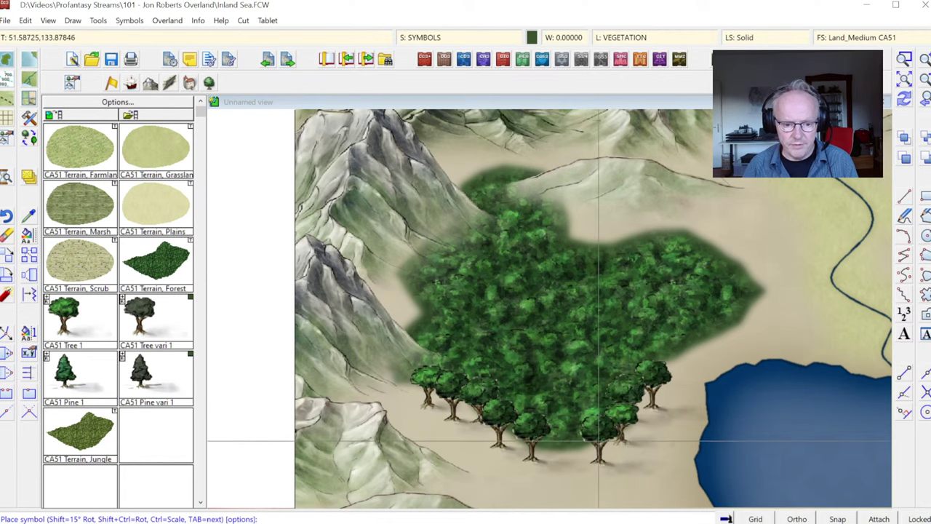
click(598, 440)
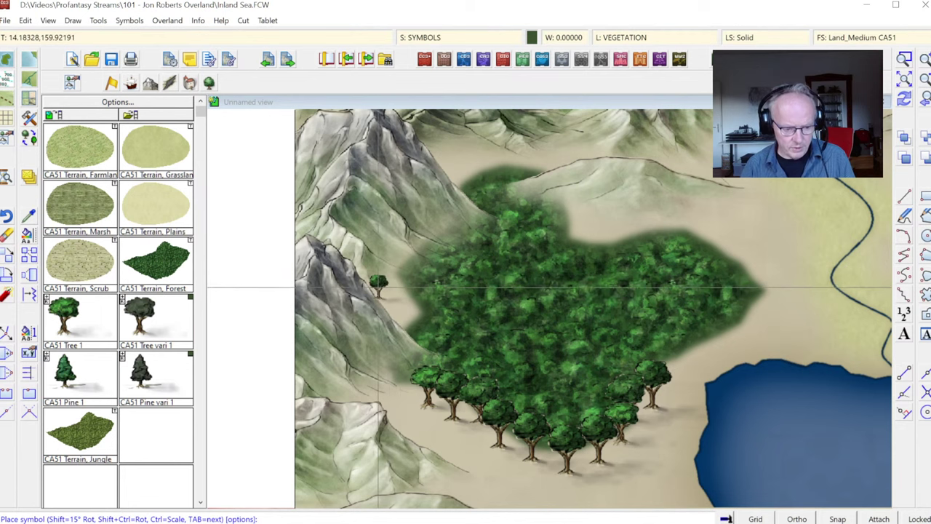
Step: Stop placing trees and undo the last tree placed
right_click(378, 289)
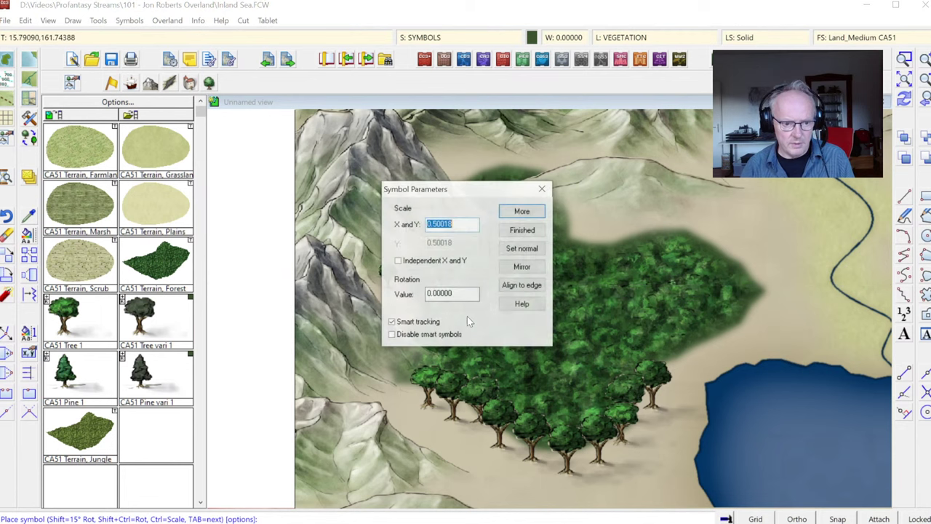
click(527, 213)
key(Escape)
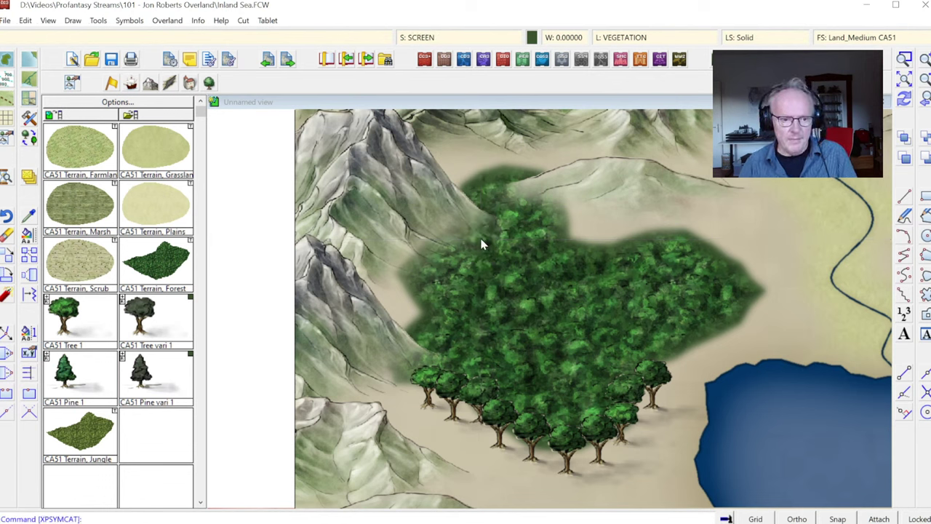
key(ctrl+z)
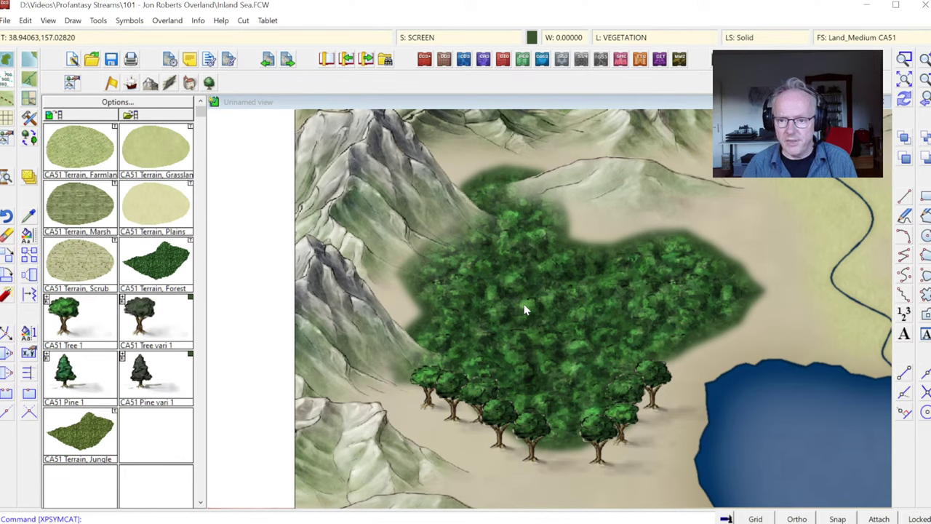
Step: Open the Symbol Manager, select CA51 Tree 1, then close it without changes
click(130, 20)
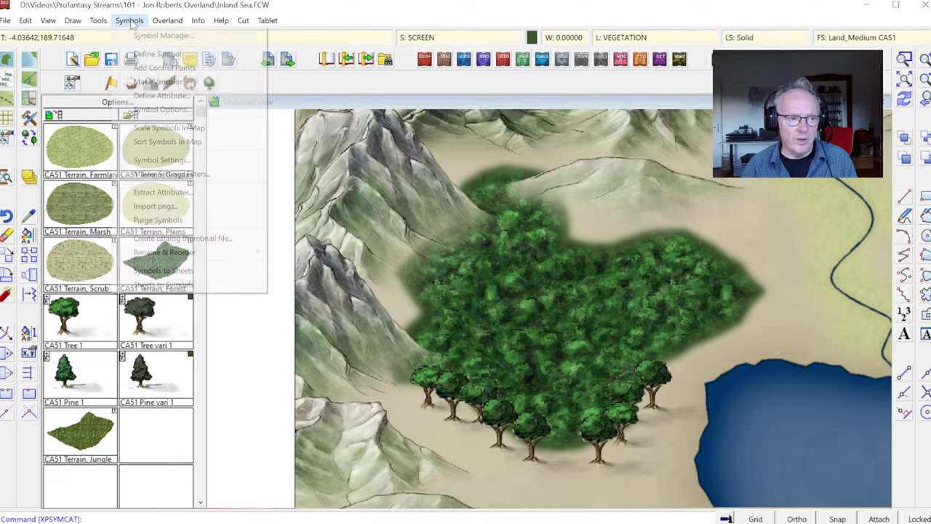
click(140, 38)
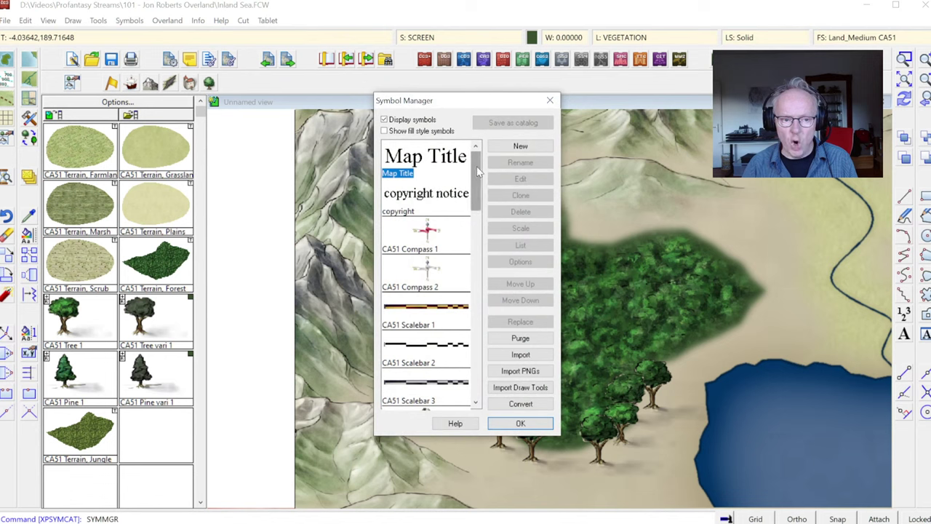
drag(477, 174, 479, 360)
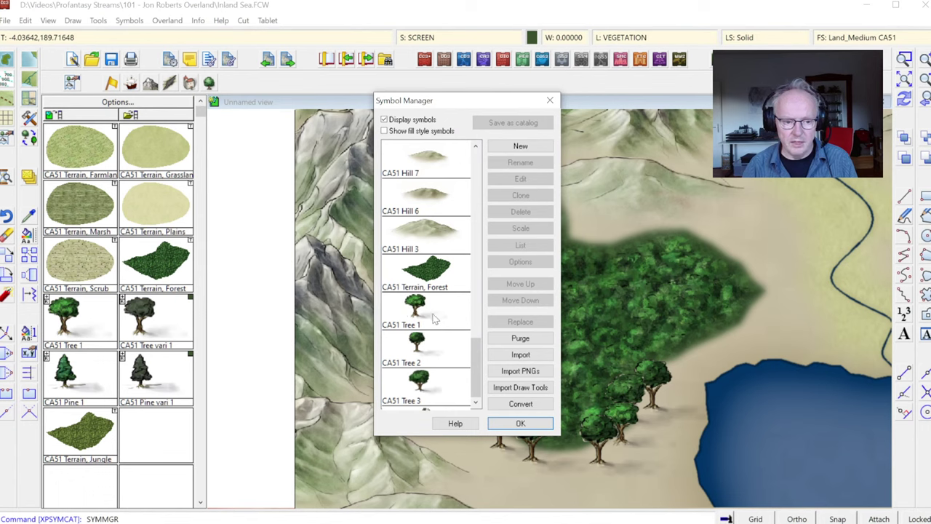
click(424, 313)
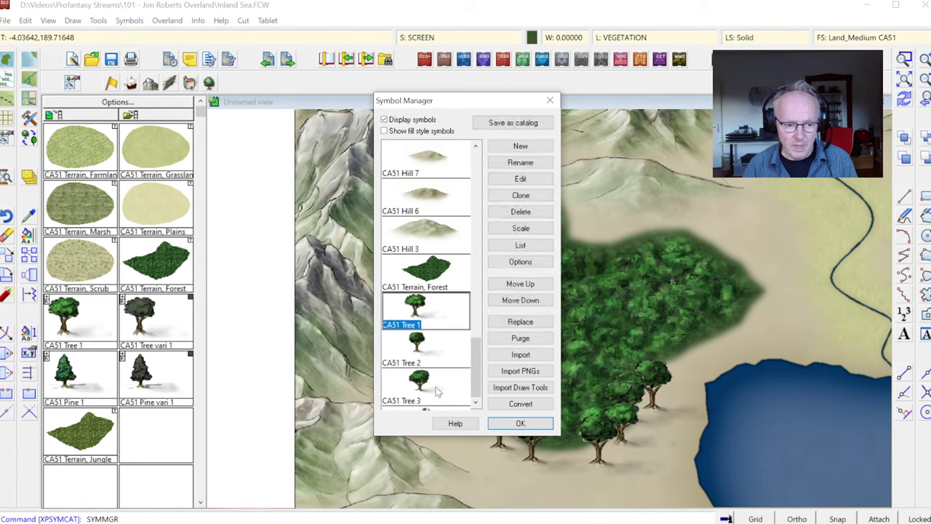
key(Return)
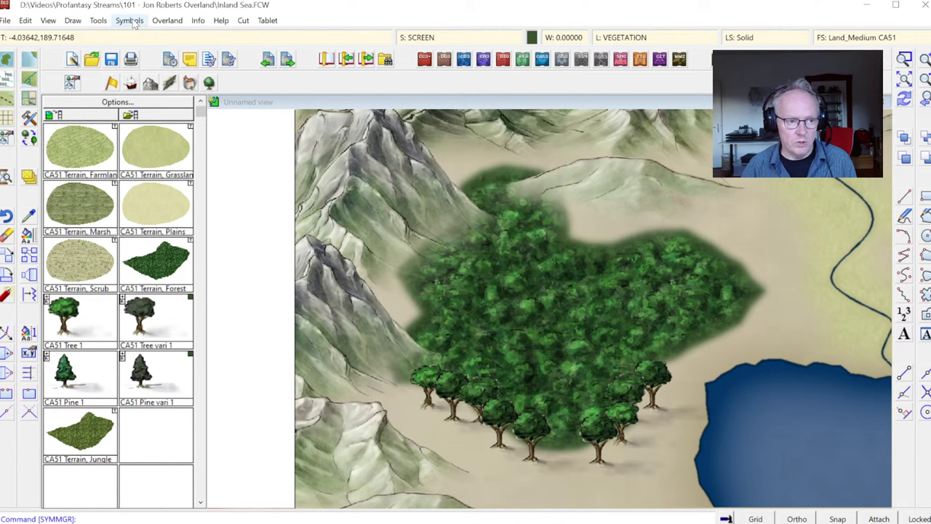
Step: Delete the CA51 Tree 1 through Tree 3 symbol definitions, confirming the prompt
click(130, 20)
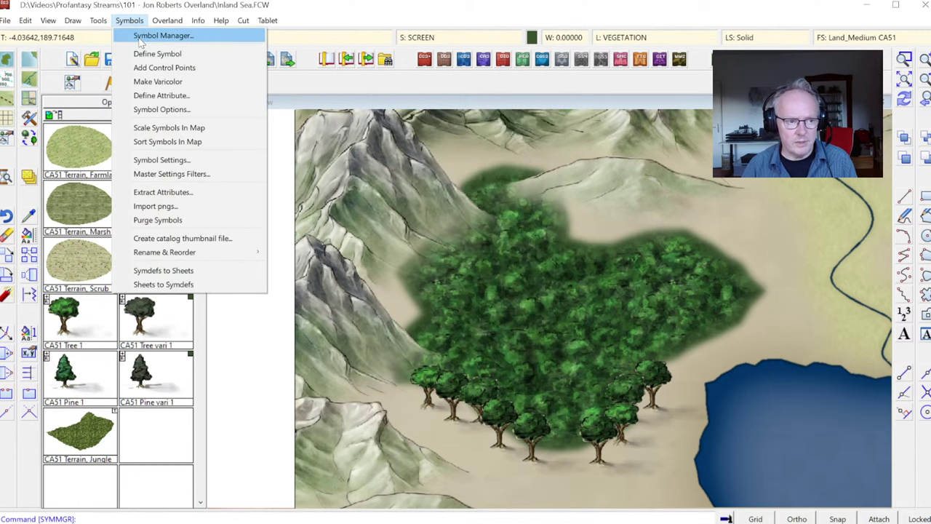
click(164, 34)
scroll(438, 291, down, 10)
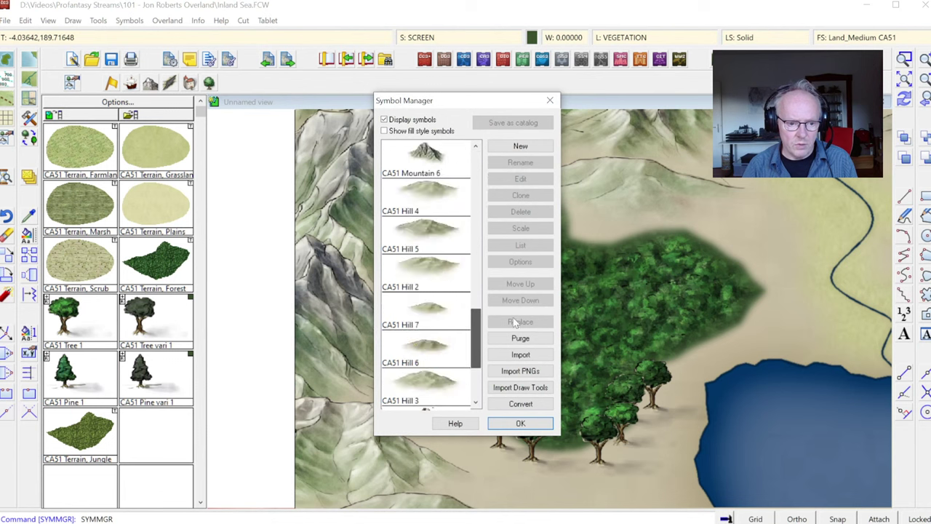
click(438, 309)
shift+click(437, 389)
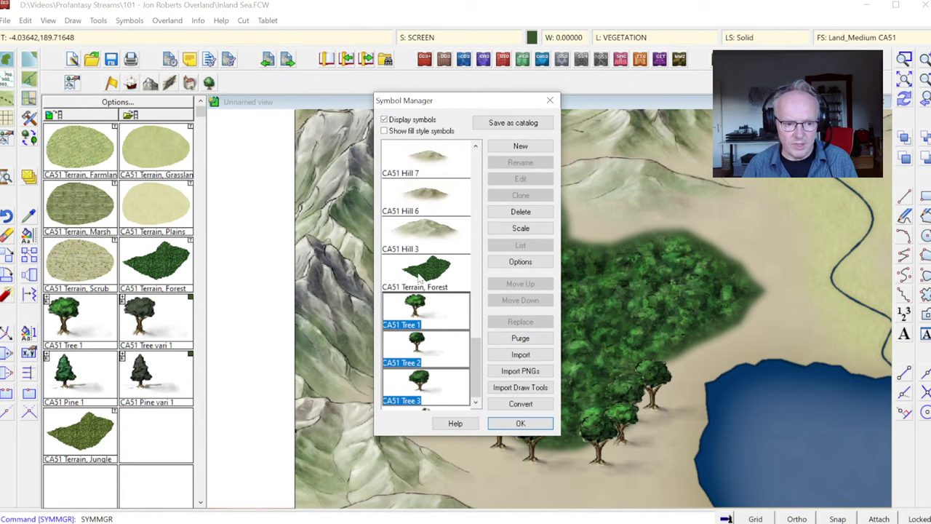
click(520, 210)
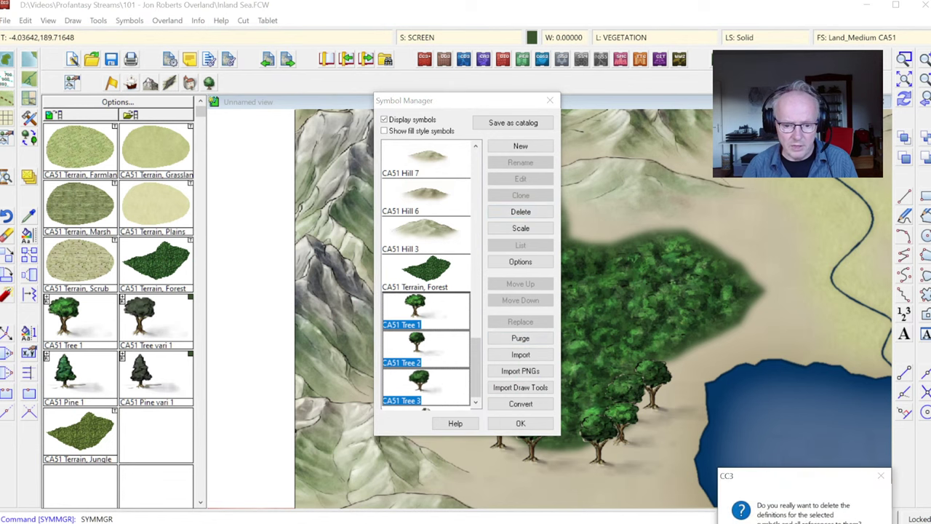
key(Return)
click(521, 423)
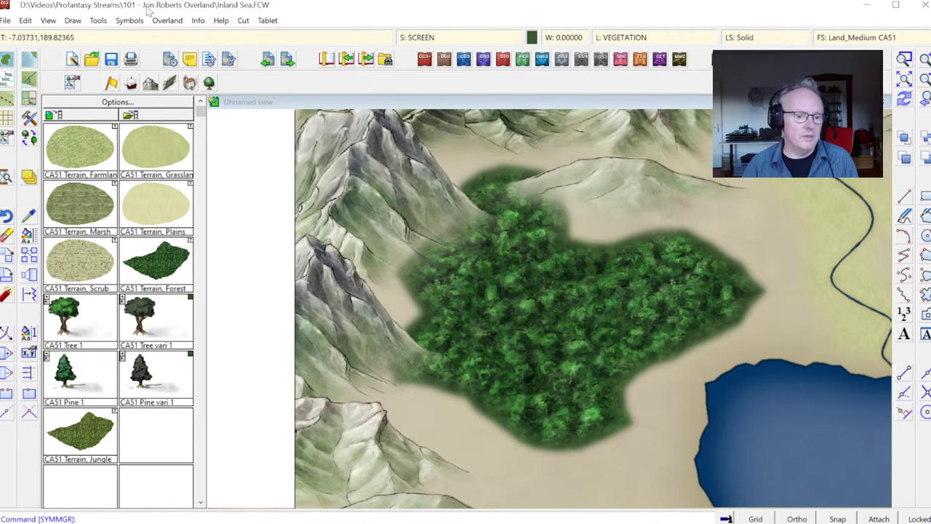
Step: Start the Draw > Symbols Along command
click(72, 22)
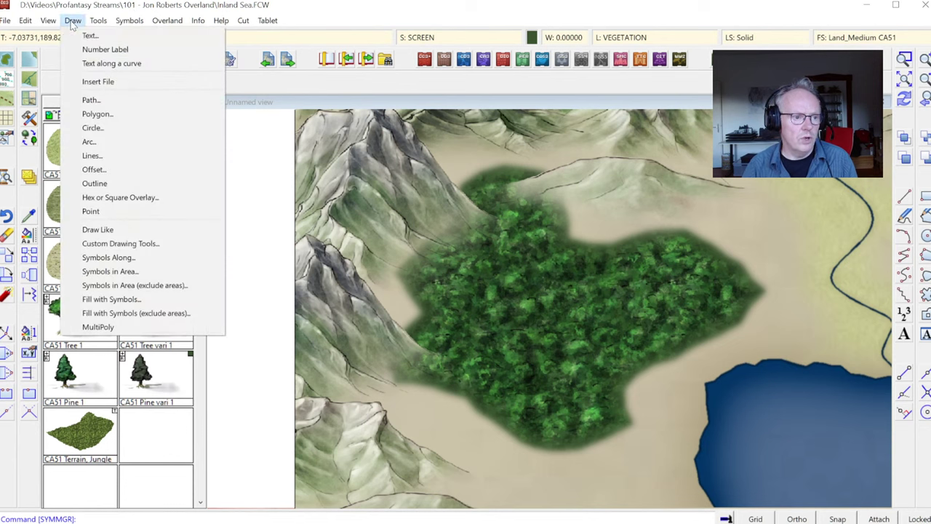
click(129, 259)
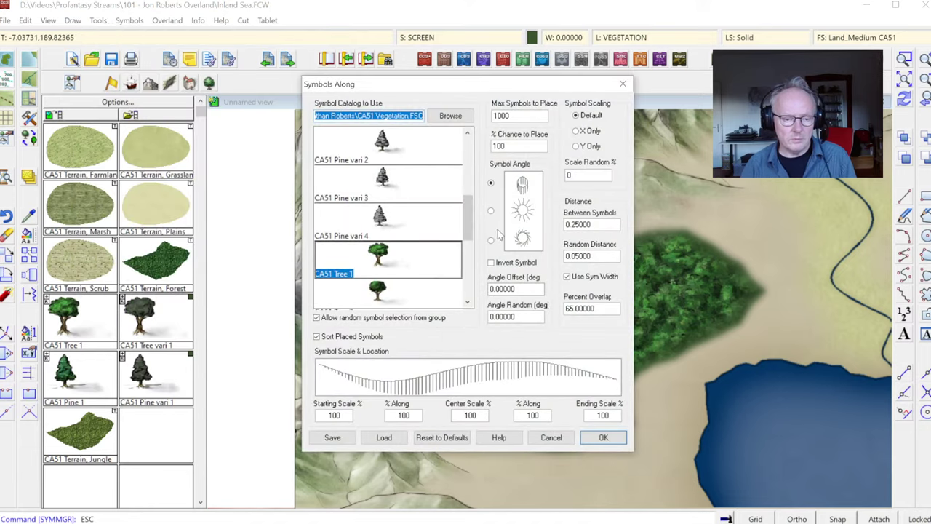
drag(466, 212, 466, 149)
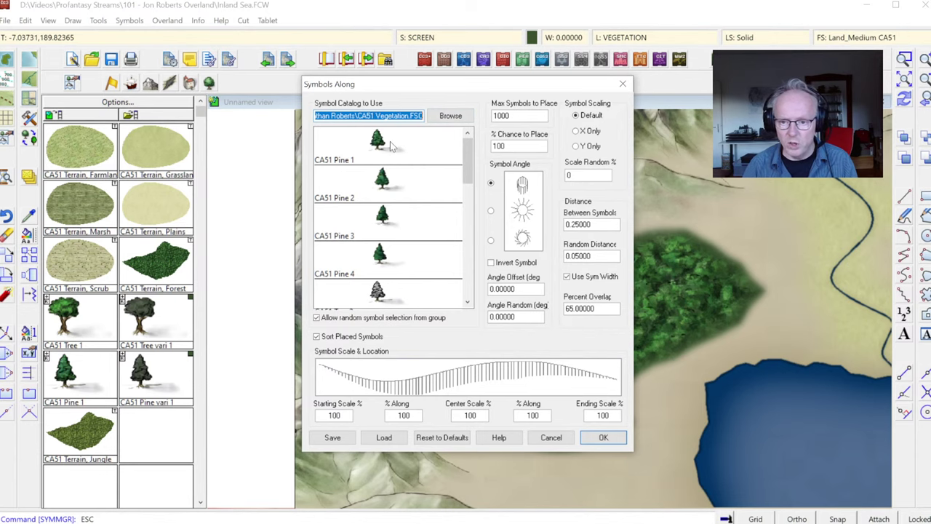
Step: Load CA51 Vegetation.FSC from the Symbols\Maps style folder as the symbol catalog
click(450, 119)
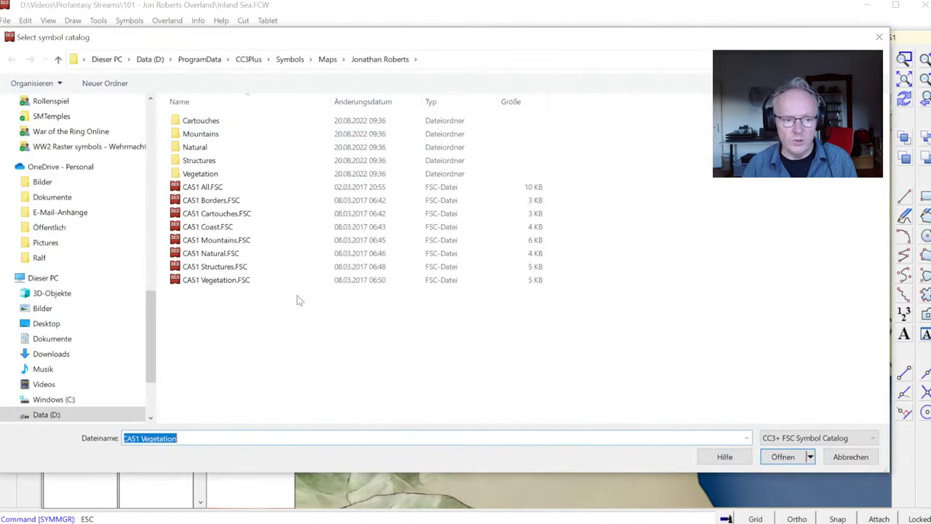
click(294, 61)
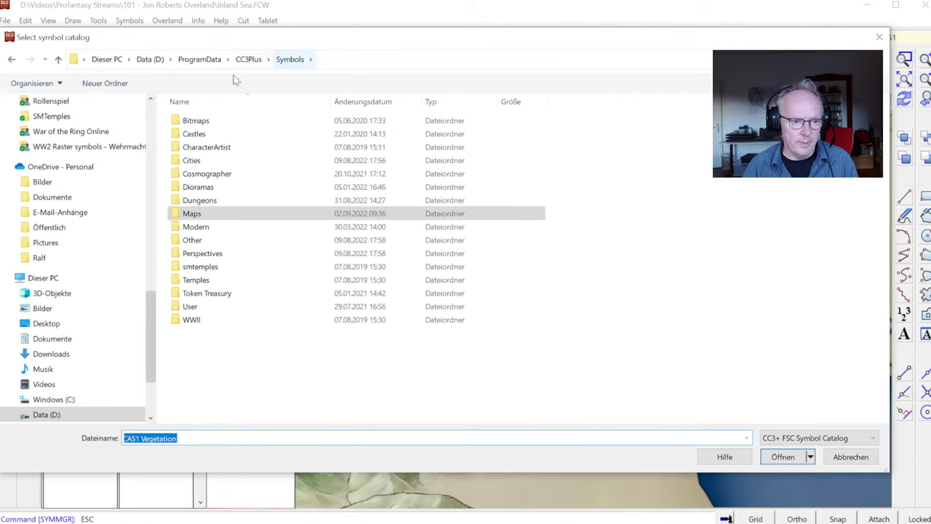
click(206, 214)
double_click(206, 215)
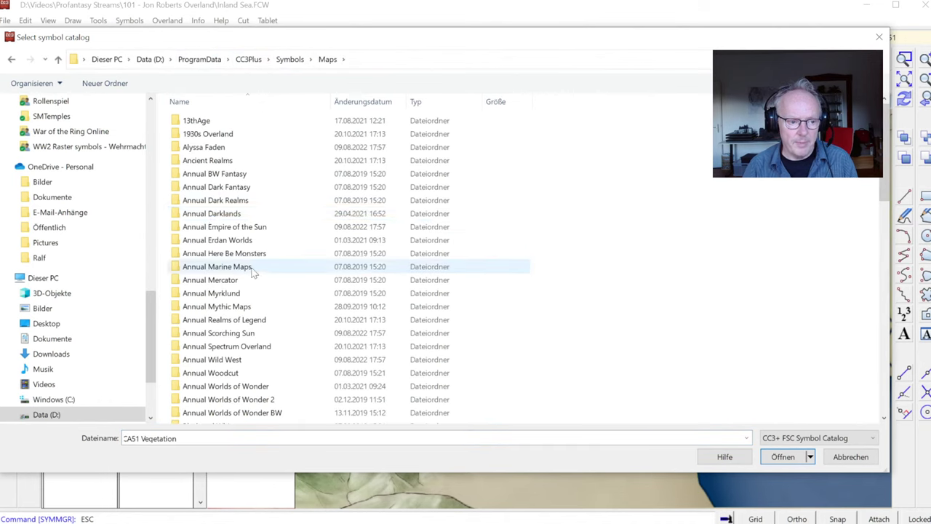
scroll(244, 309, down, 8)
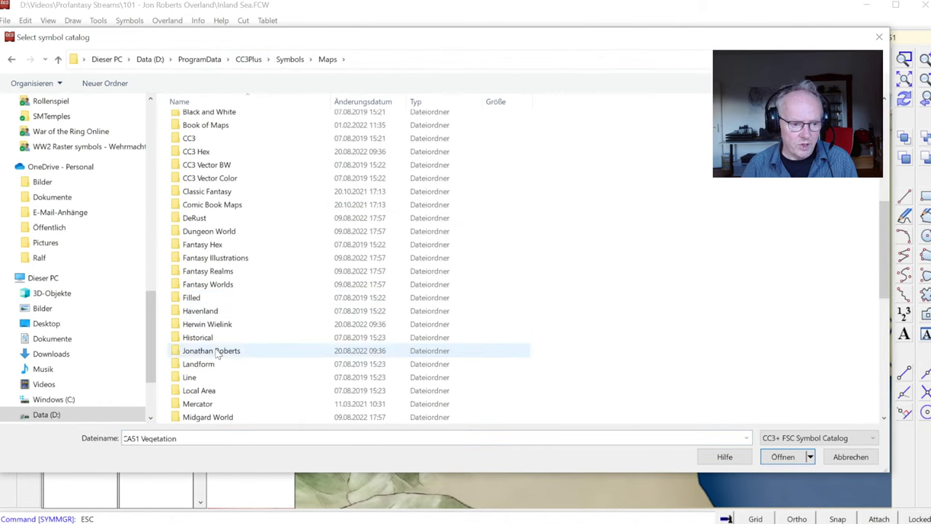
double_click(217, 352)
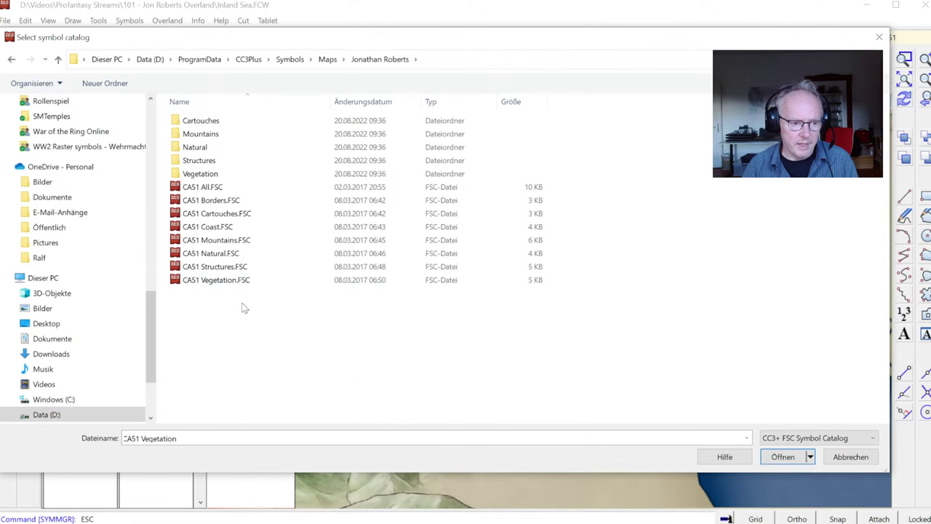
double_click(215, 284)
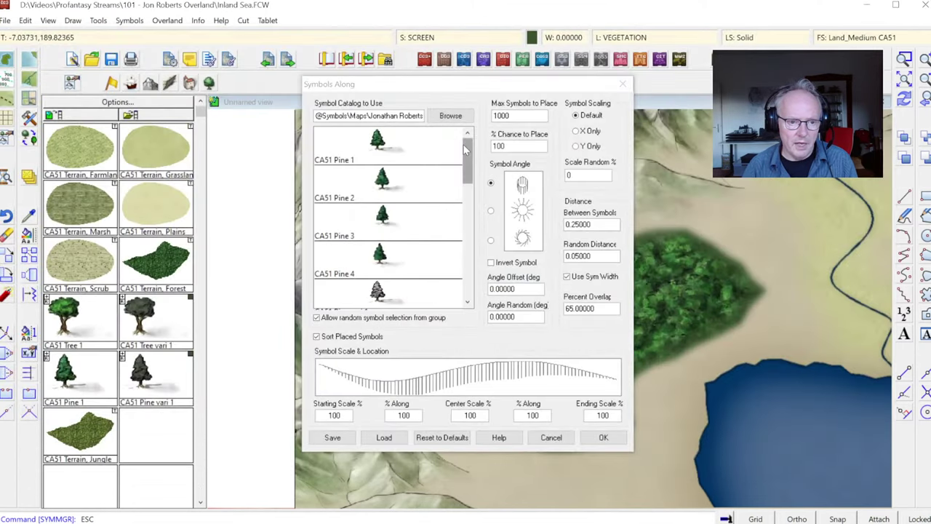
Step: Select CA51 Pine 1 in the symbol list and go to the Max Symbols to Place field
scroll(459, 193, down, 2)
scroll(459, 193, down, 4)
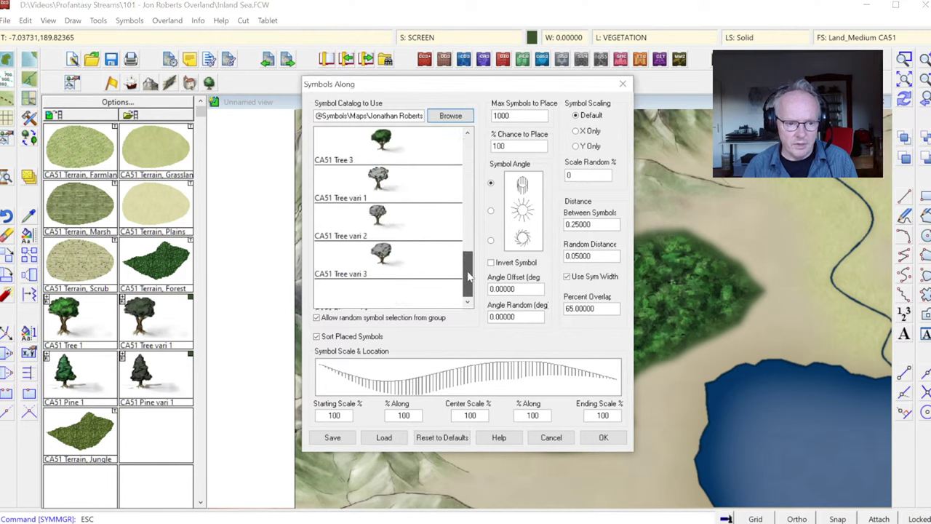
scroll(465, 175, up, 6)
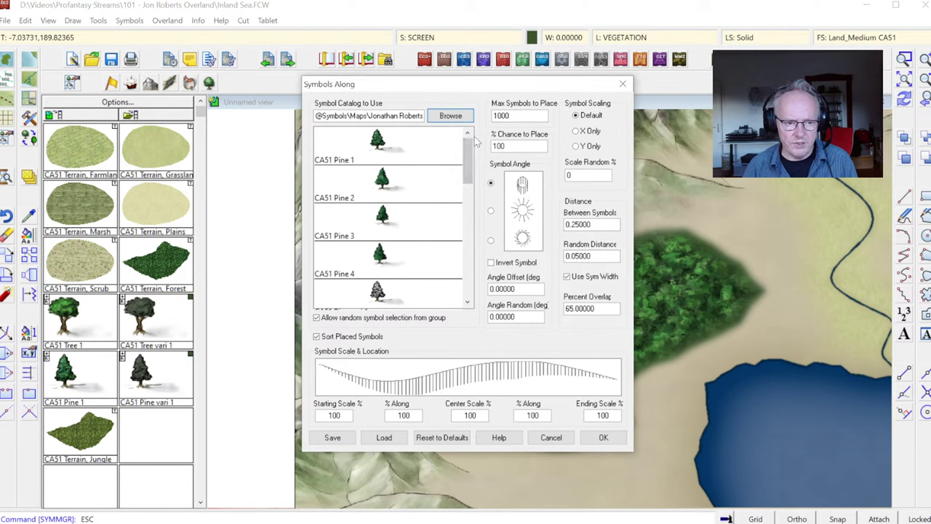
click(386, 150)
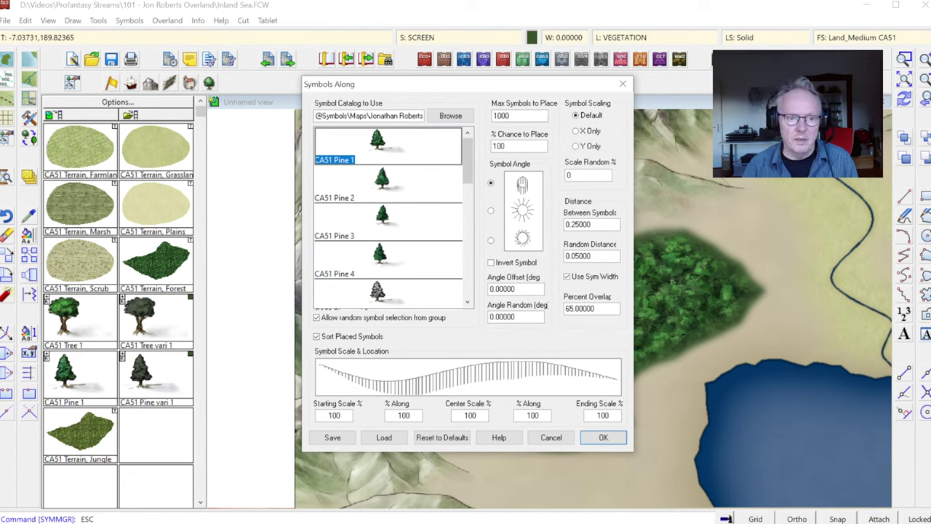
click(517, 115)
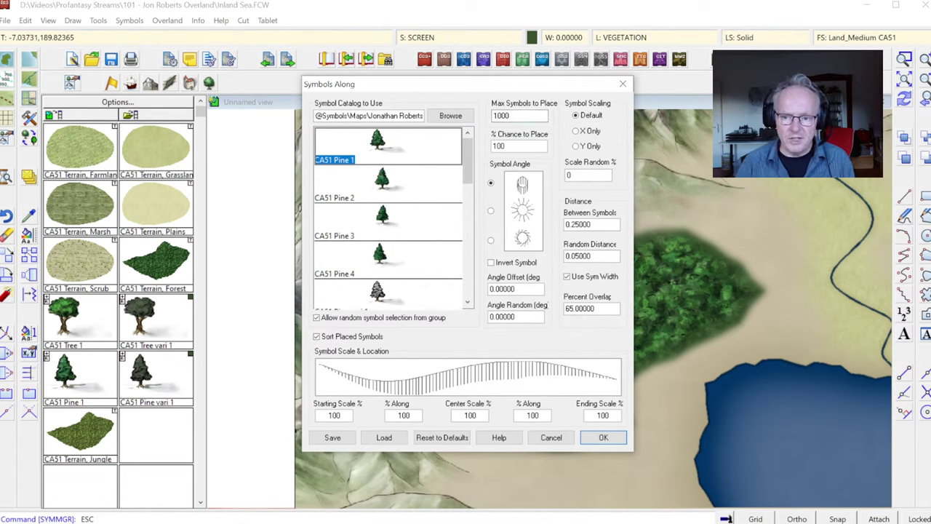
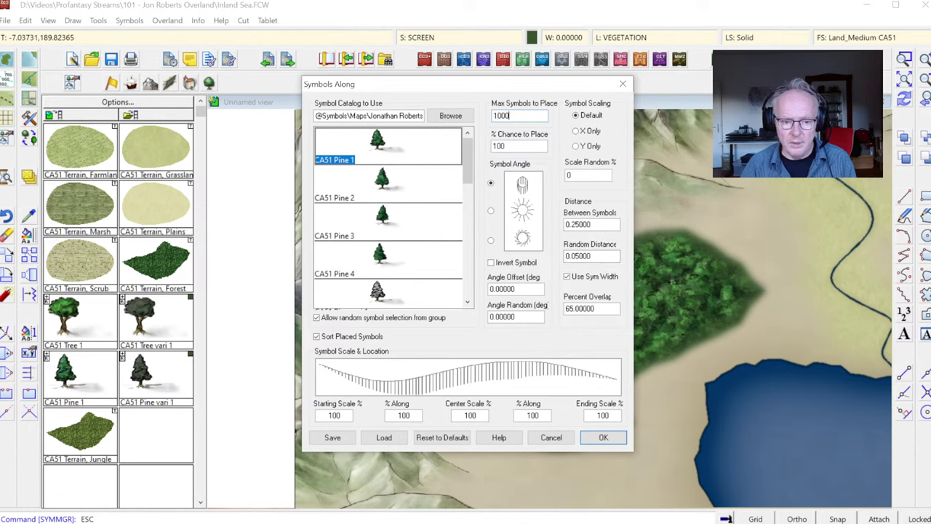
Step: Set Symbols Along to Between Symbols 1, Random Distance 0, Percent Overlap 0, and confirm
key(Tab)
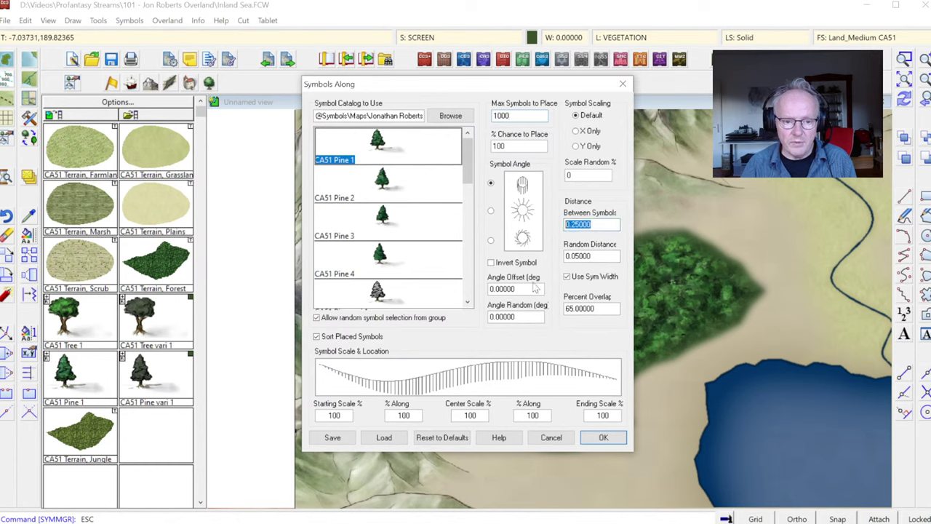
text(1)
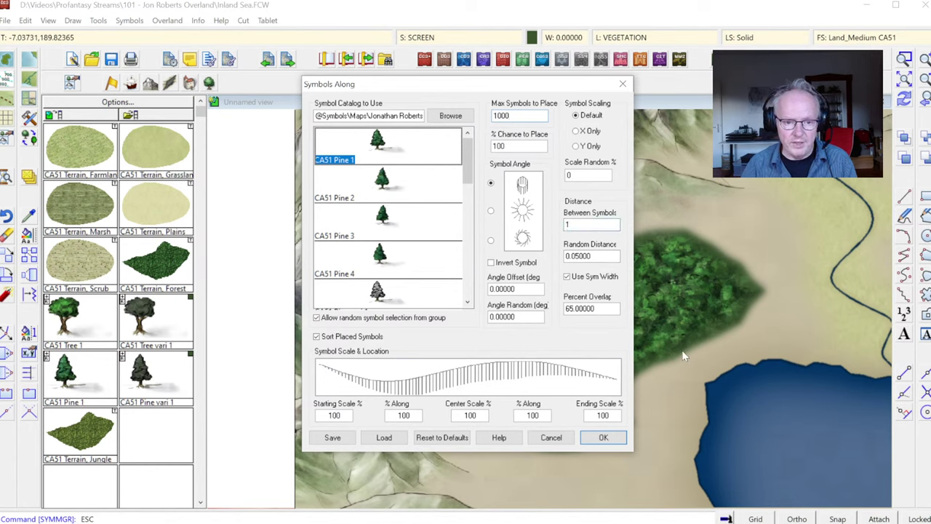
key(Tab)
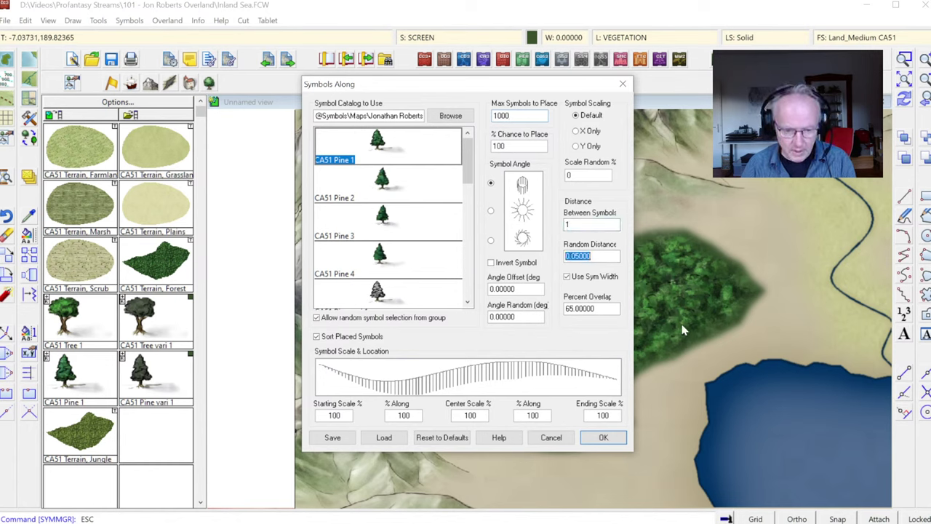
text(0)
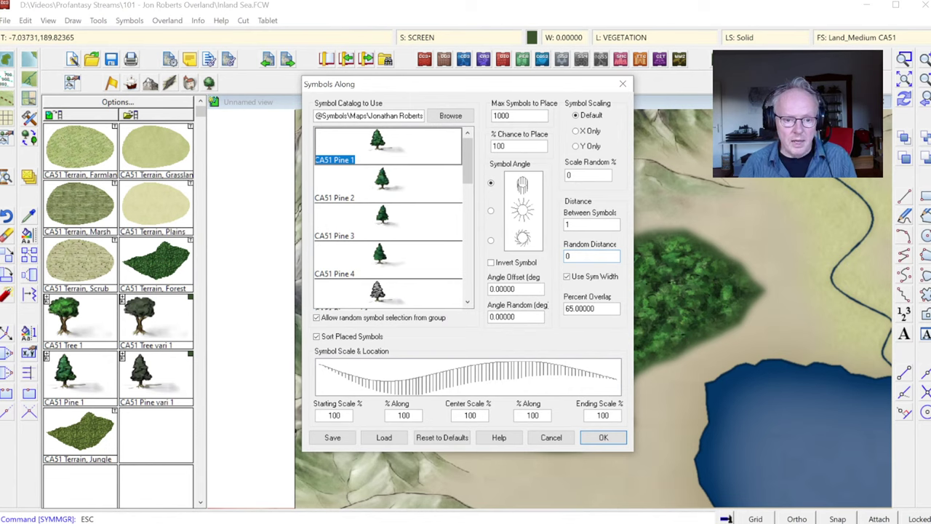
key(Tab)
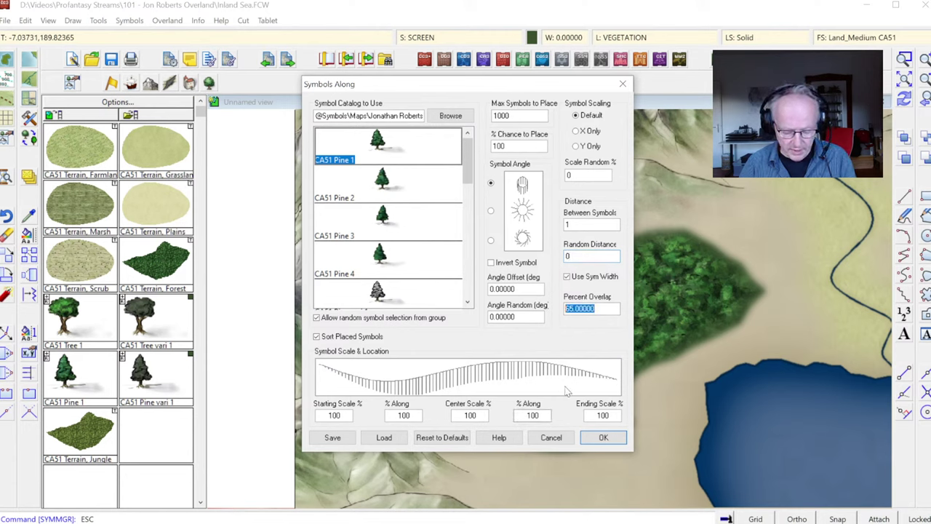
text(0)
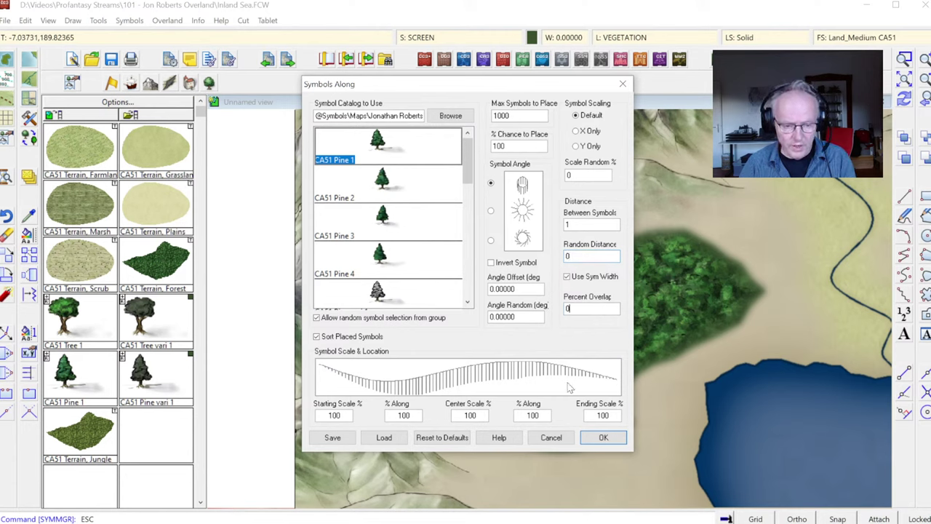
click(604, 438)
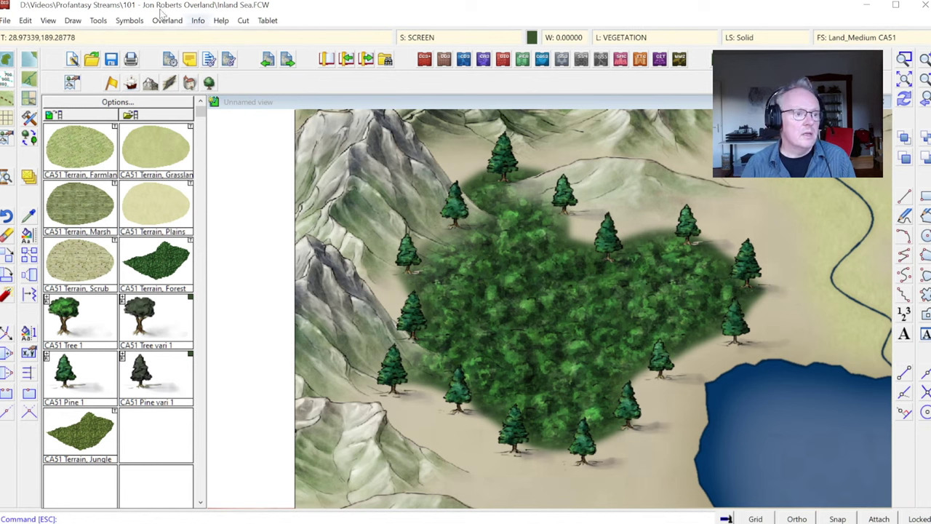
Step: Undo the sparse ring of pine symbols around the forest edge
click(26, 20)
click(40, 35)
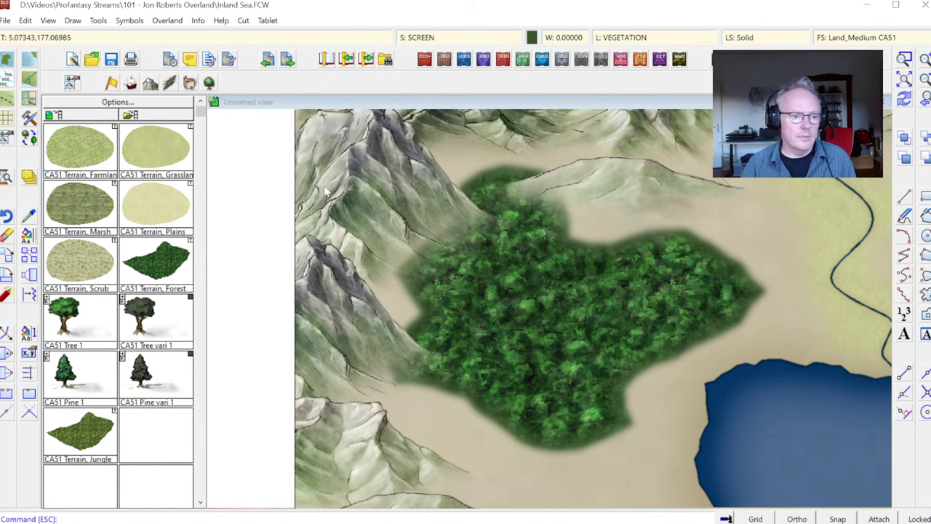
click(73, 20)
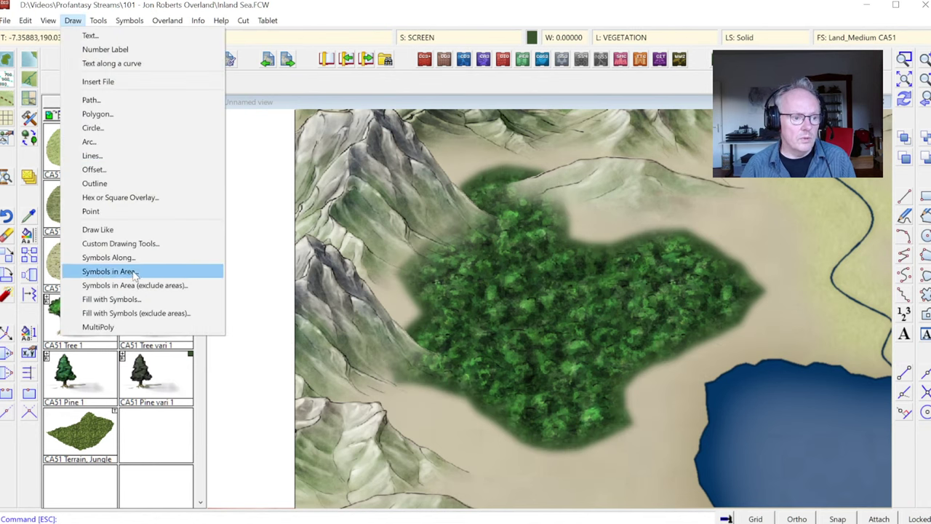
Step: Rerun Symbols Along with Percent Overlap 65 and Between Symbols 1, and accept
click(109, 257)
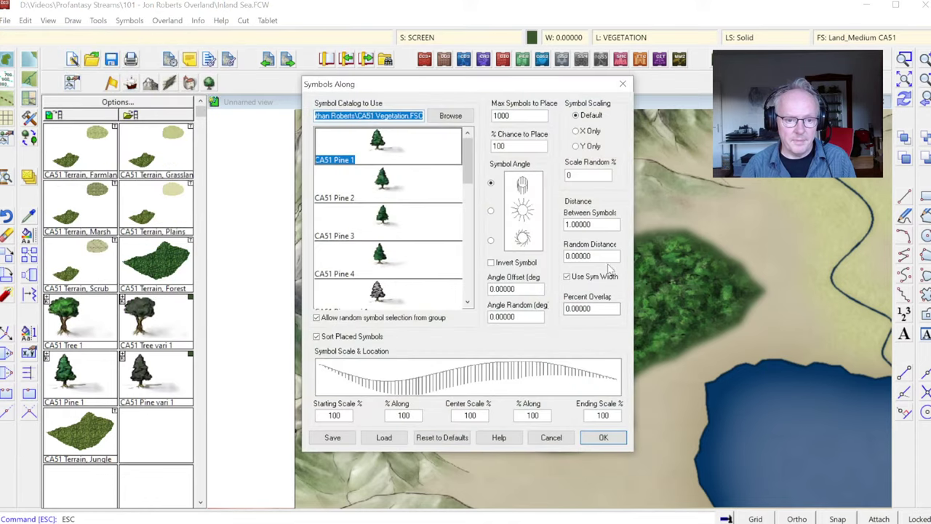
click(590, 308)
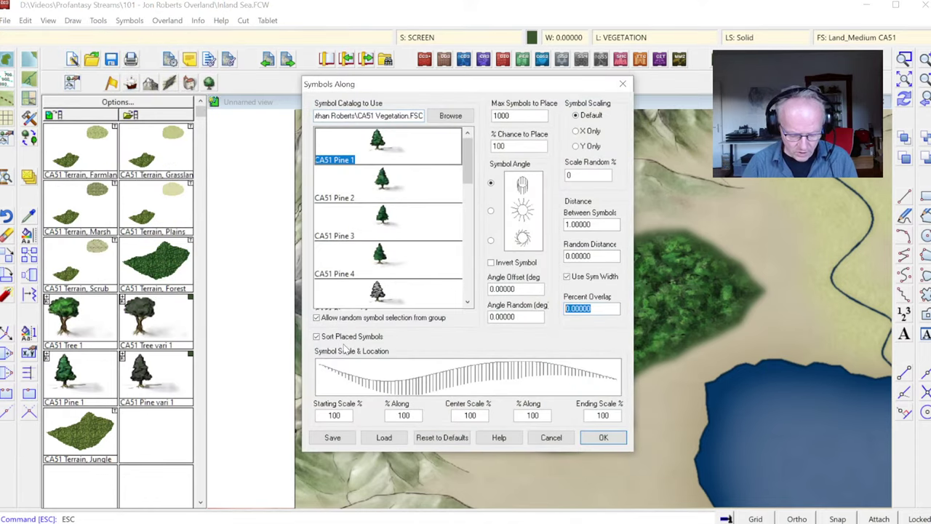
text(65)
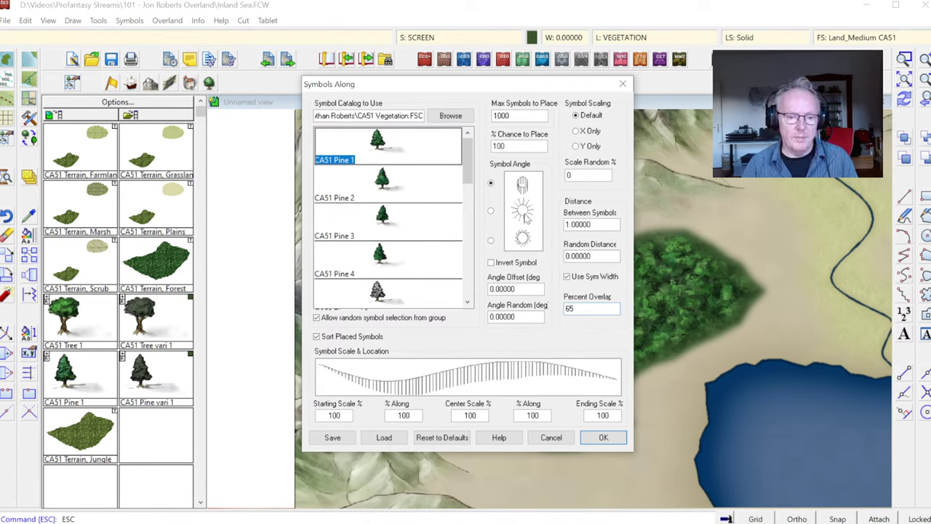
click(582, 224)
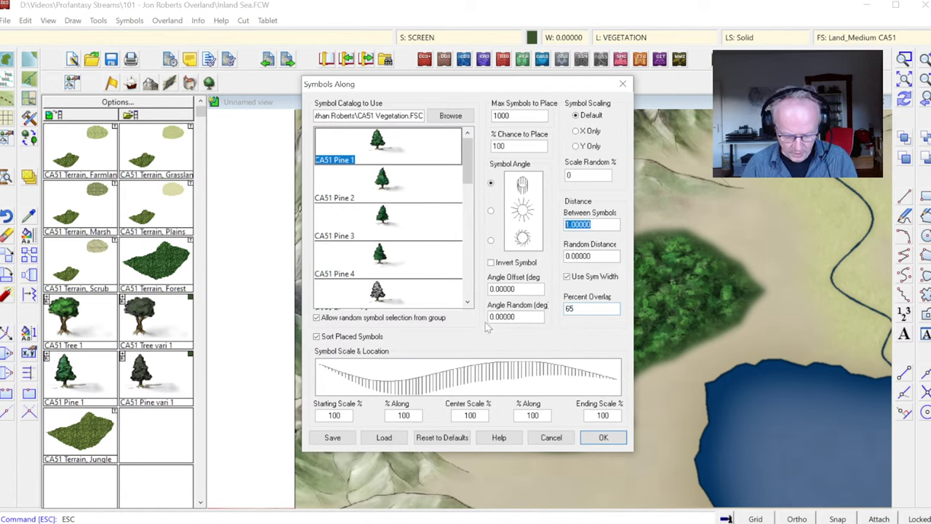
key(BackSpace)
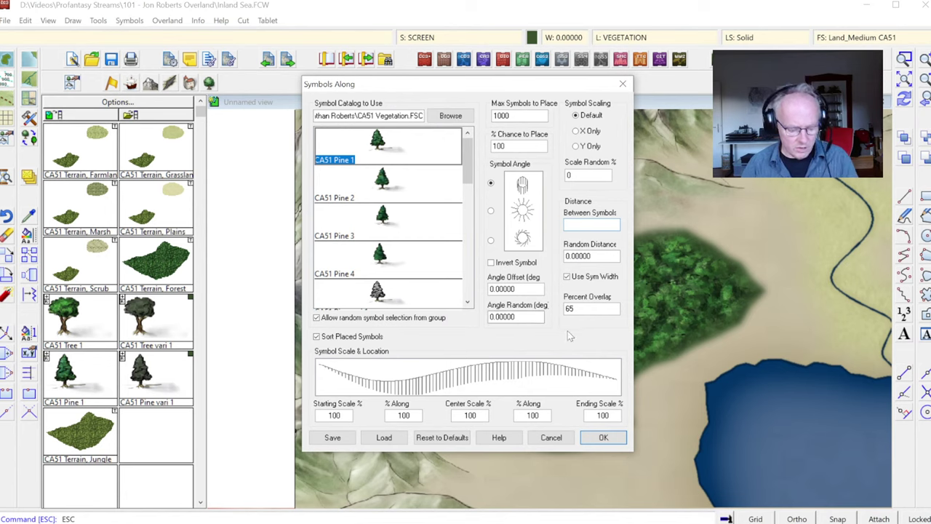
text(1)
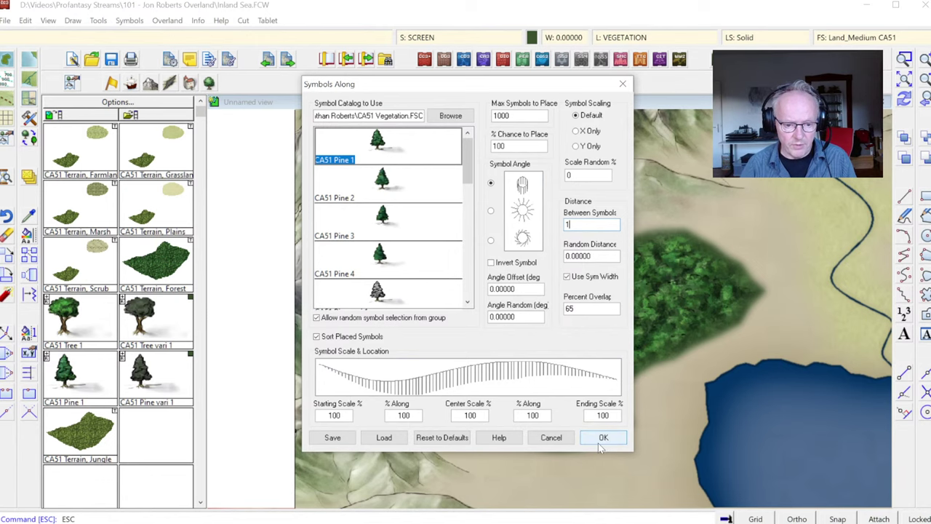
click(603, 438)
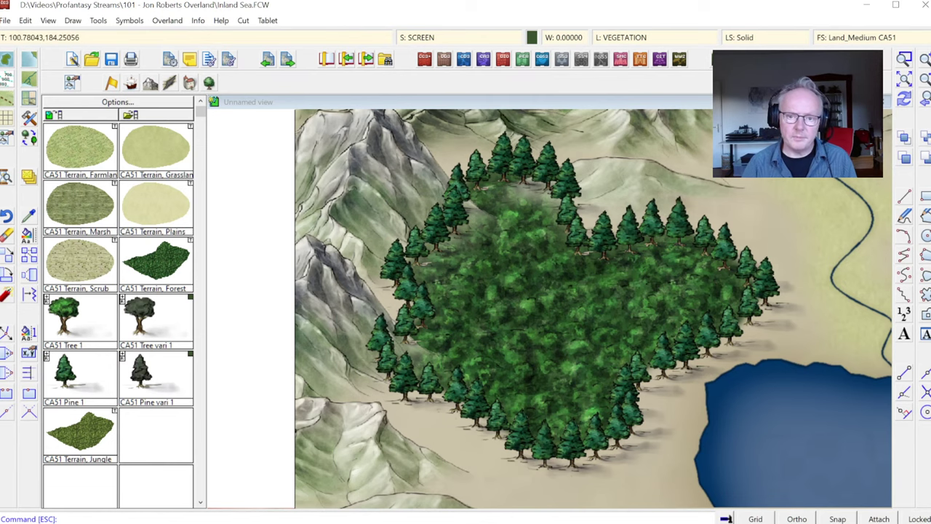
Step: Zoom out to the full map and back to the forest close-up to check the pine ring
click(906, 81)
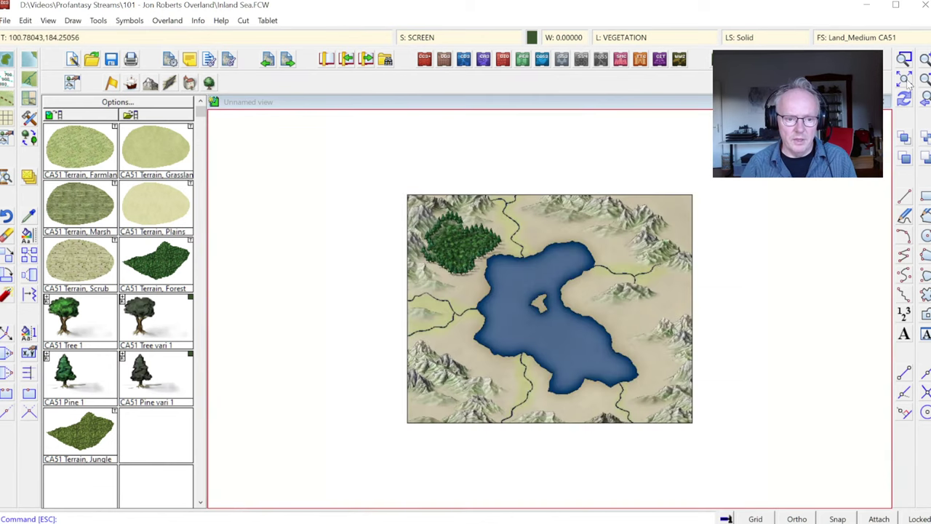
click(924, 96)
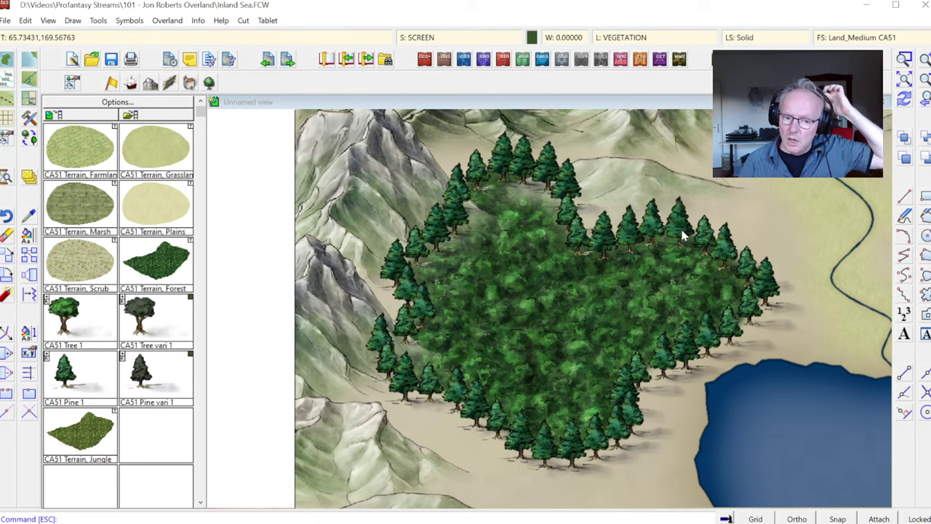
Step: Place five CA51 Pine 1 symbols scattered inside the forest
click(78, 378)
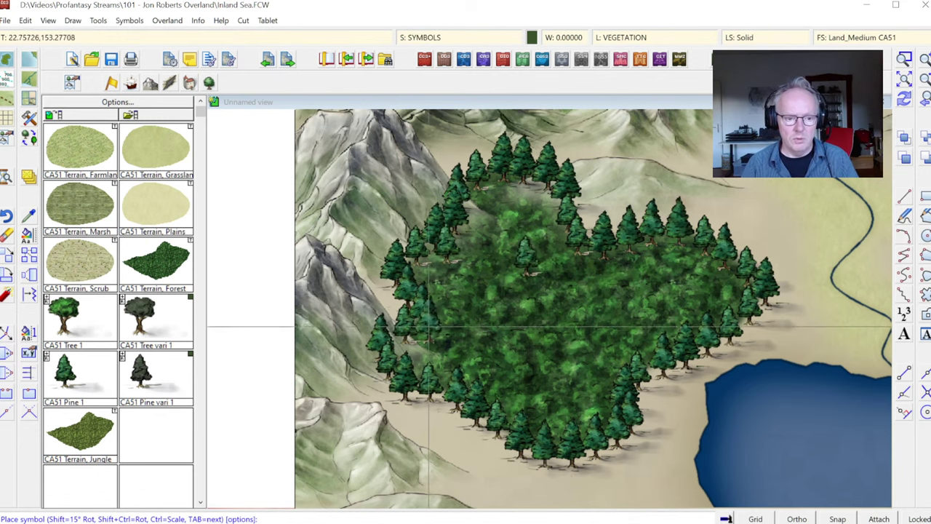
click(525, 364)
click(600, 334)
click(700, 284)
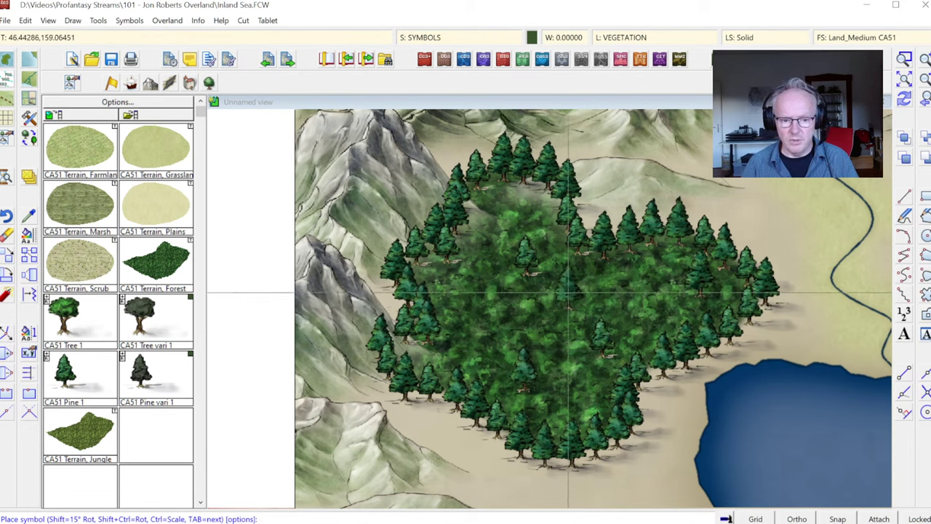
click(568, 294)
click(493, 460)
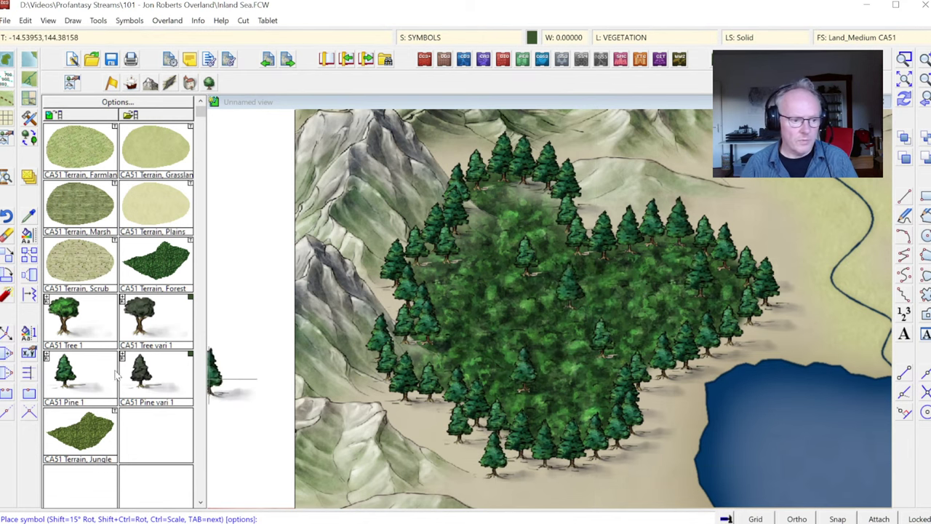
Step: Place six CA51 Tree 1 round trees along the lake shore and east forest edge
click(88, 322)
click(673, 396)
click(624, 438)
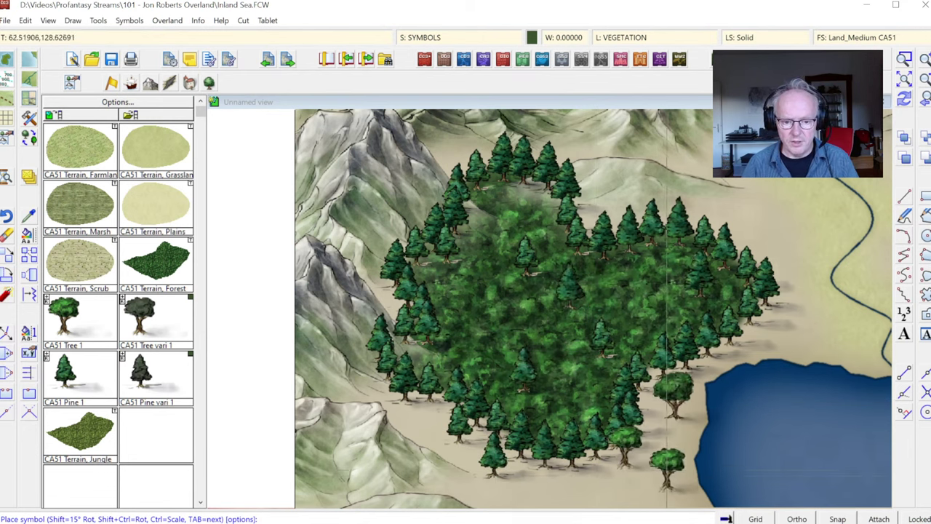
click(667, 469)
click(760, 326)
click(804, 327)
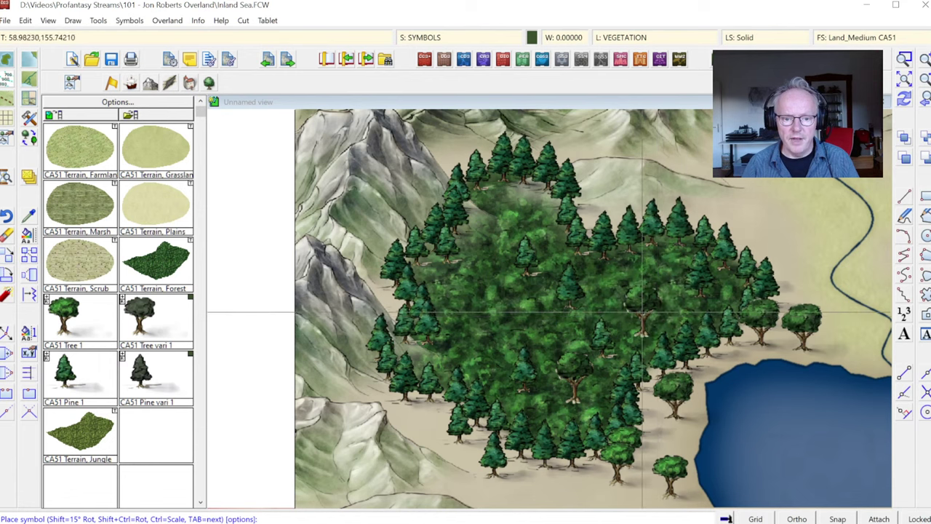
click(643, 314)
click(925, 62)
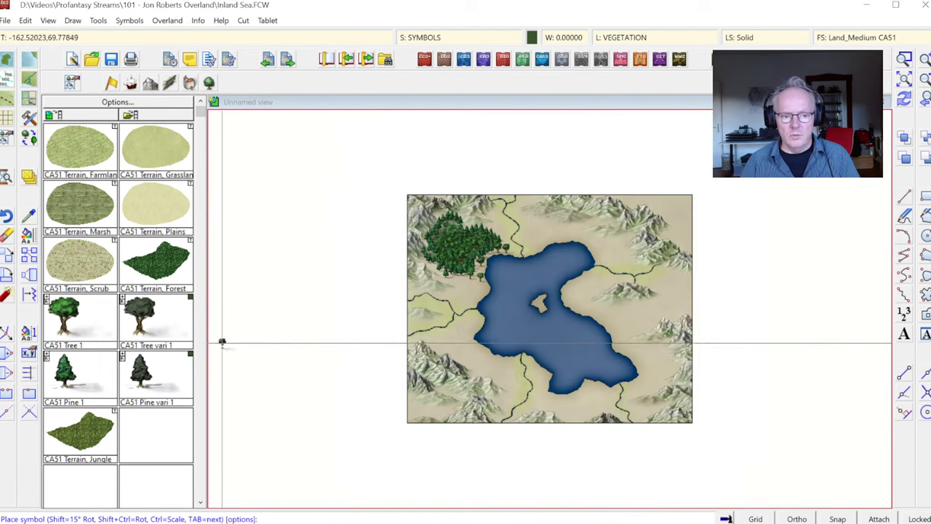
click(904, 79)
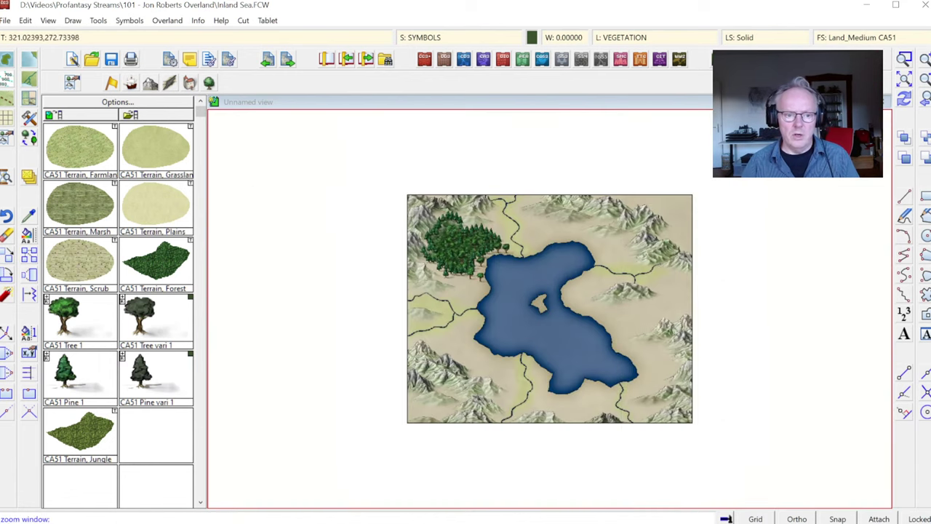
click(520, 285)
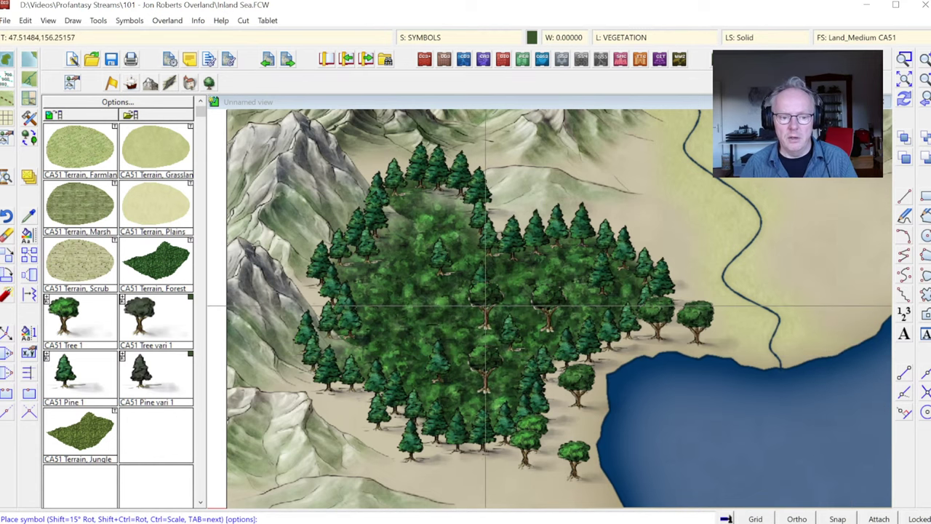
right_click(485, 305)
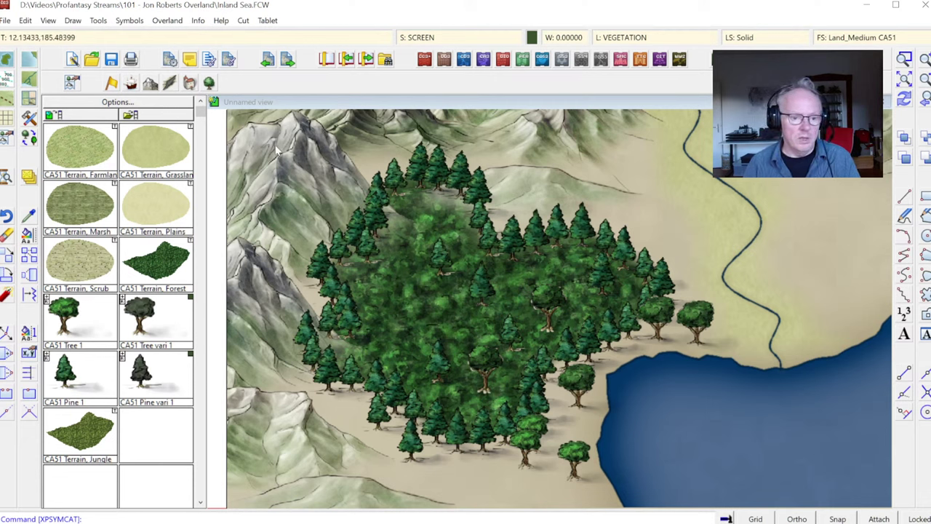
Step: In Symbol Manager, select the CA51 Tree 1–3 and CA51 Pine 1 entries
click(129, 20)
click(148, 37)
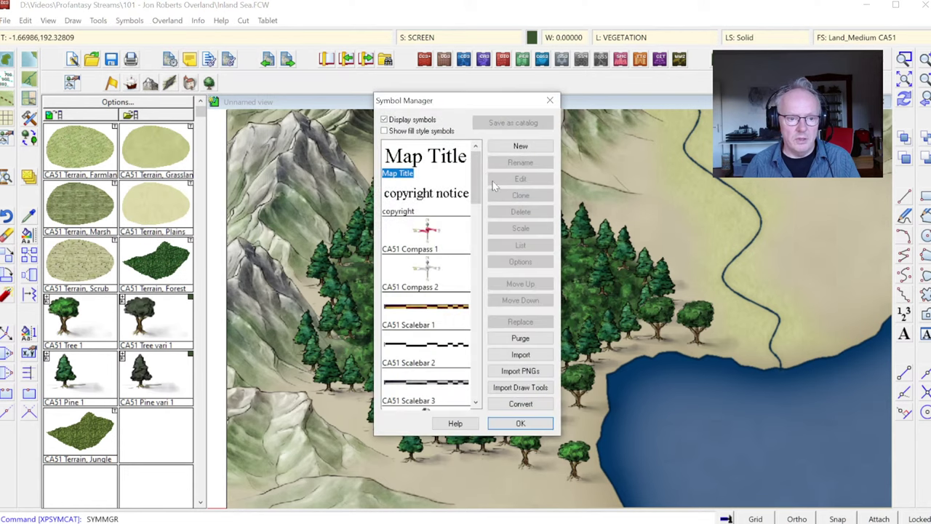
drag(493, 181, 489, 354)
click(435, 392)
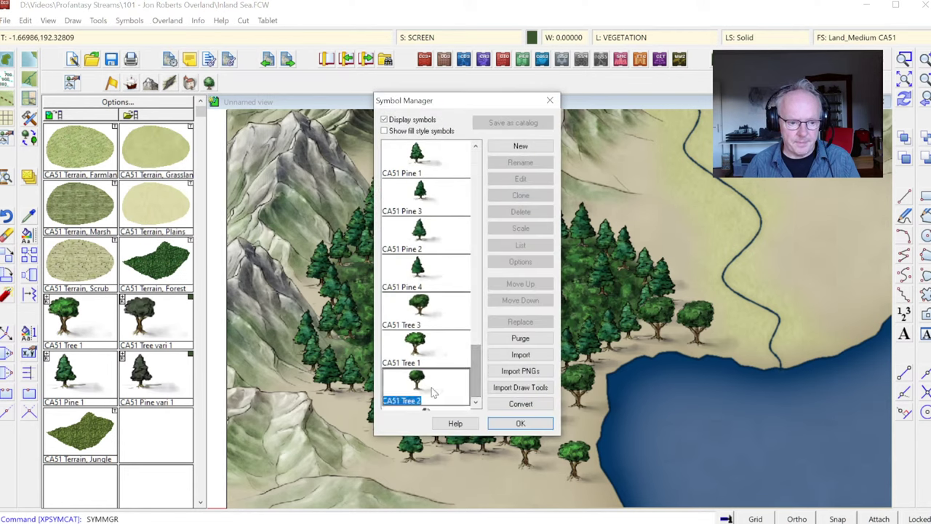
key(shift+Down)
key(shift+Up)
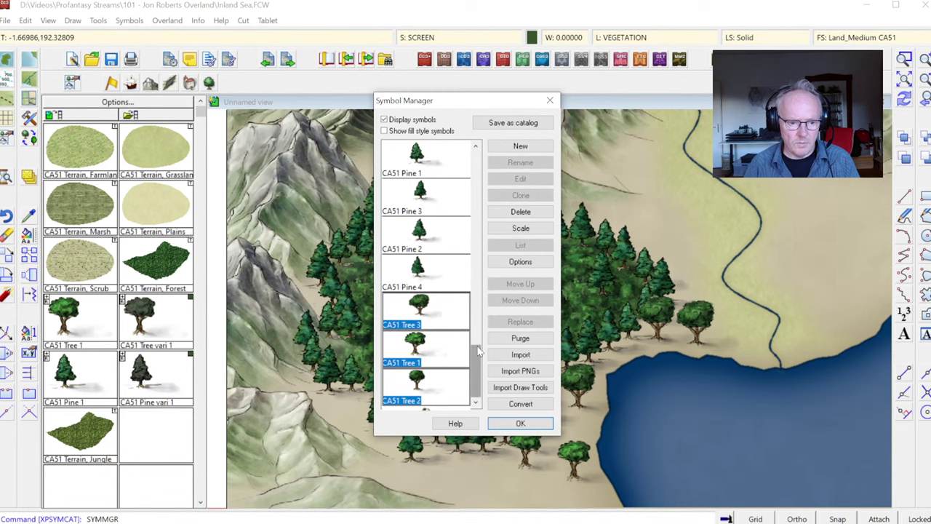
scroll(460, 316, up, 5)
scroll(460, 316, down, 1)
shift+click(460, 316)
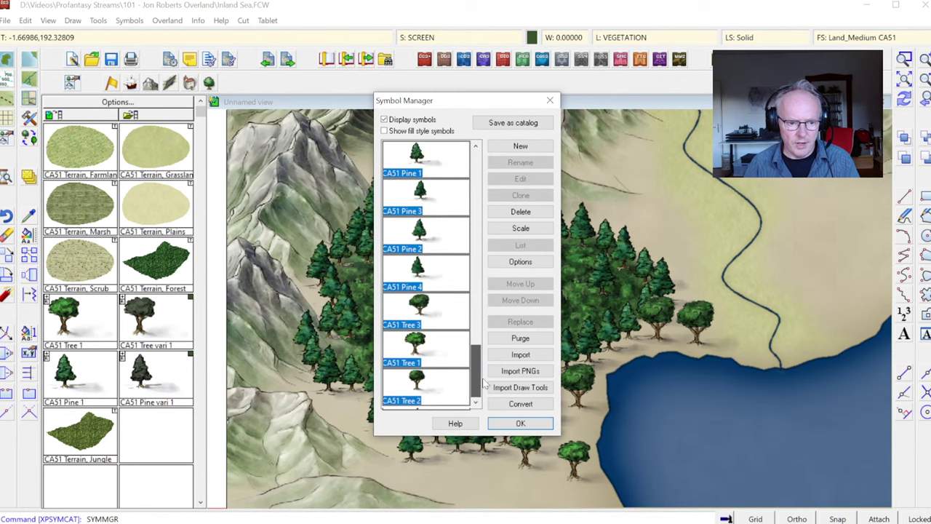
drag(479, 327, 487, 393)
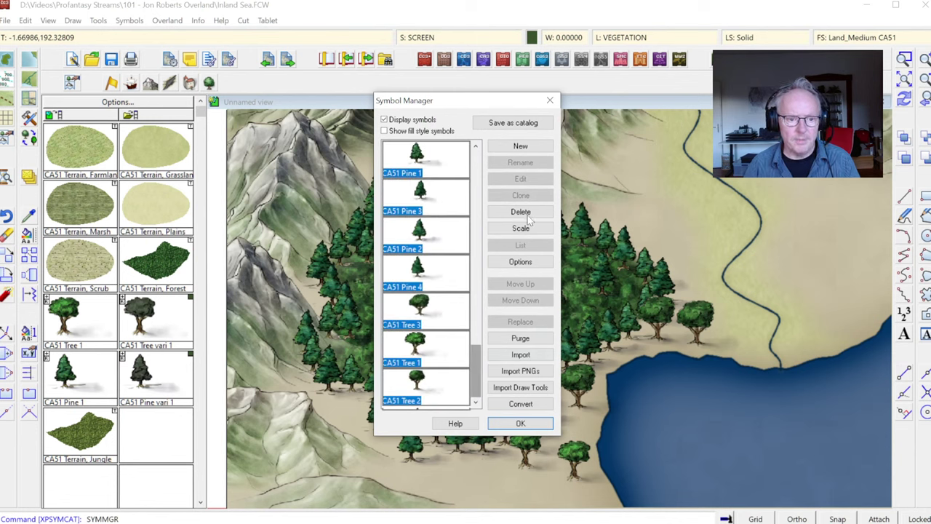
Step: Delete the selected pine and tree symbols, confirm, and close Symbol Manager
click(520, 211)
key(Return)
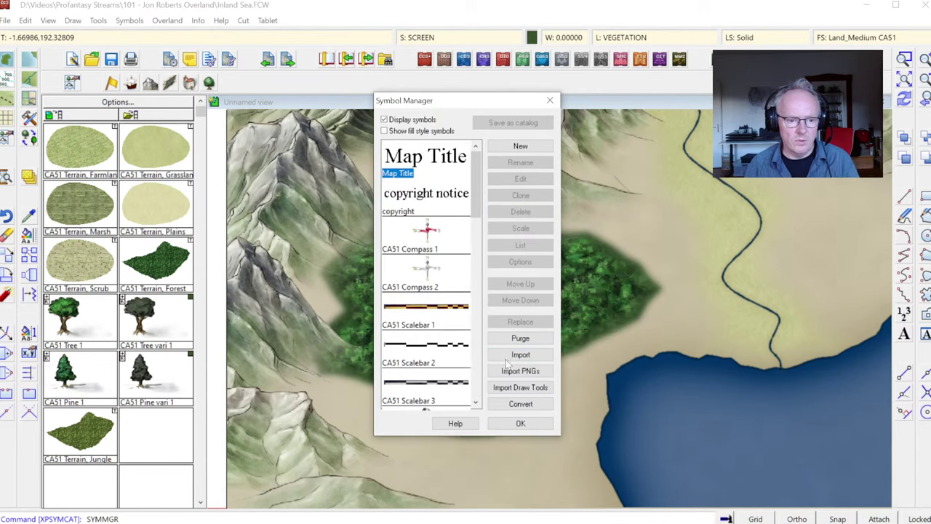
click(523, 424)
click(73, 20)
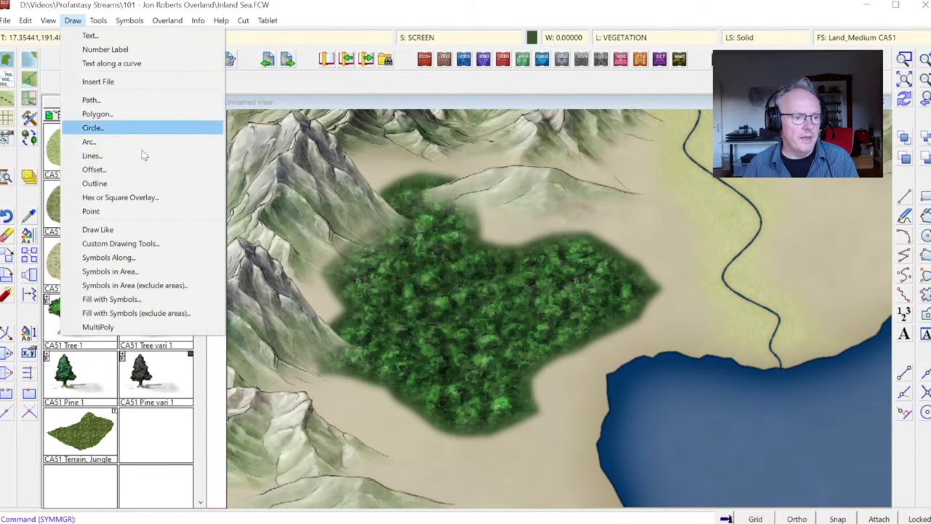
Step: Save the Symbols Along settings, browsing to the System\Fillers\Annual folder
click(122, 258)
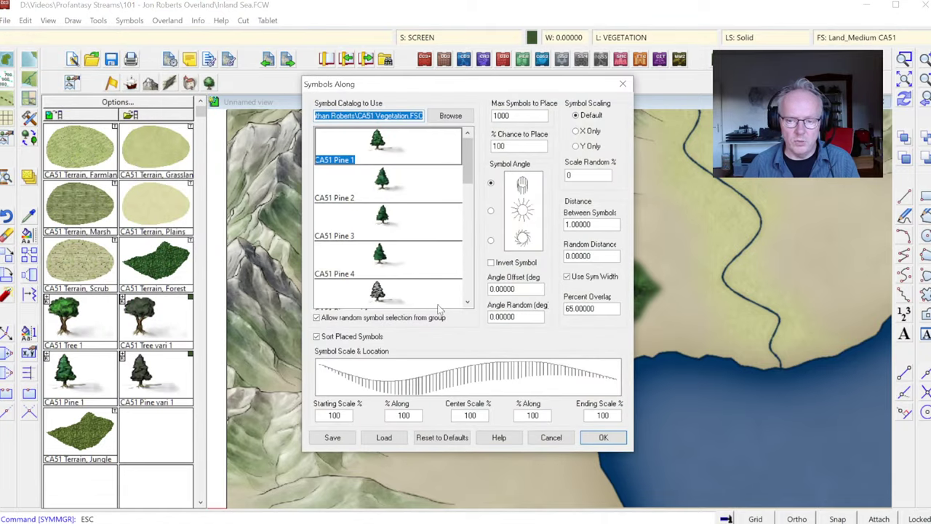
click(332, 437)
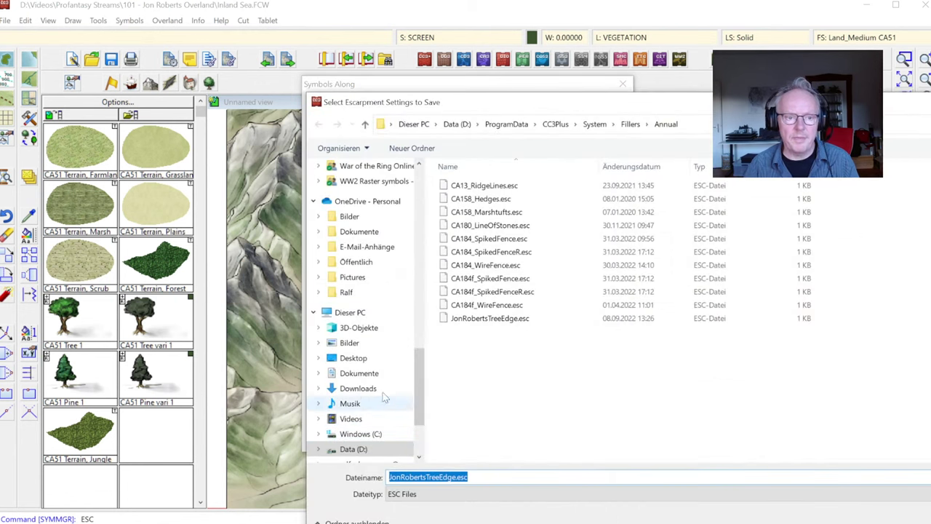
click(555, 125)
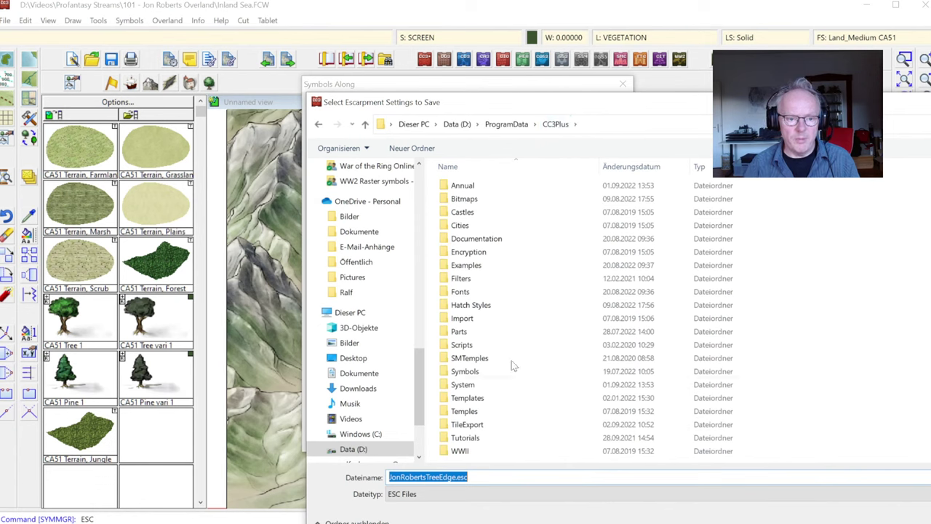
double_click(478, 384)
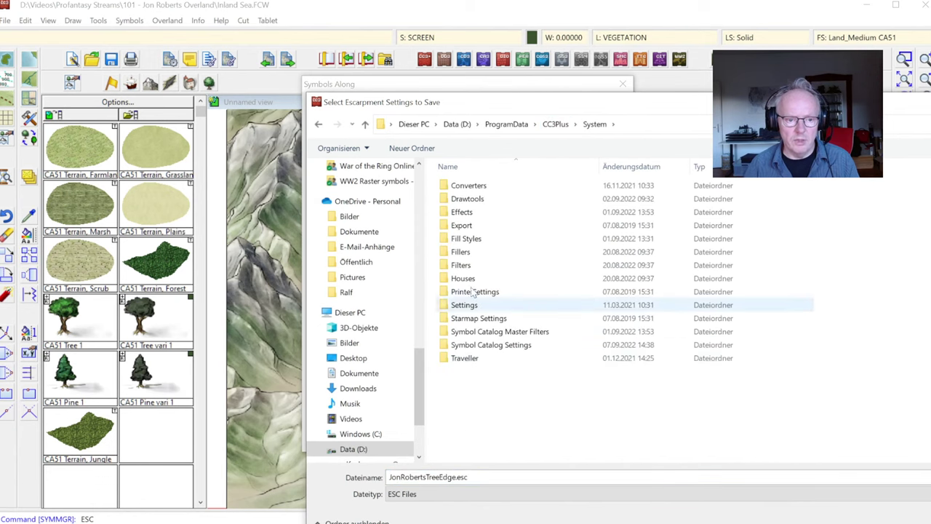
double_click(473, 253)
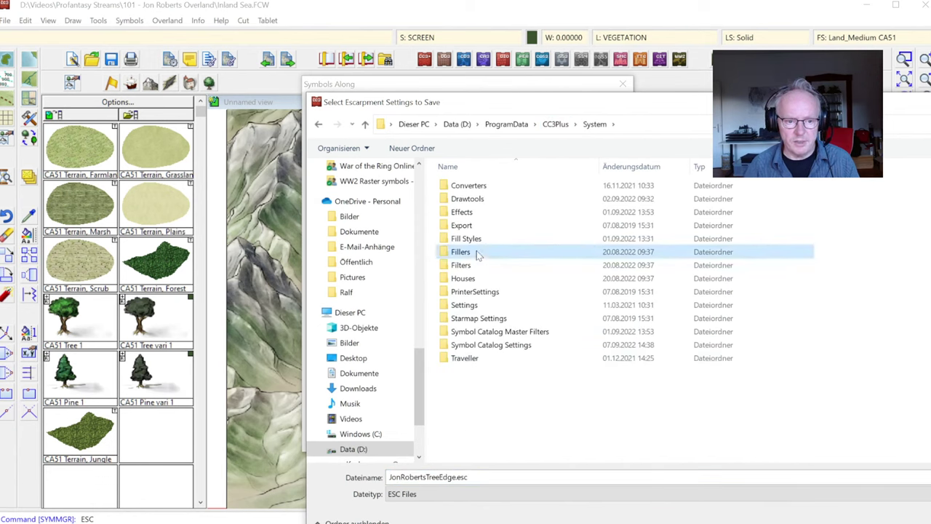
scroll(635, 298, down, 8)
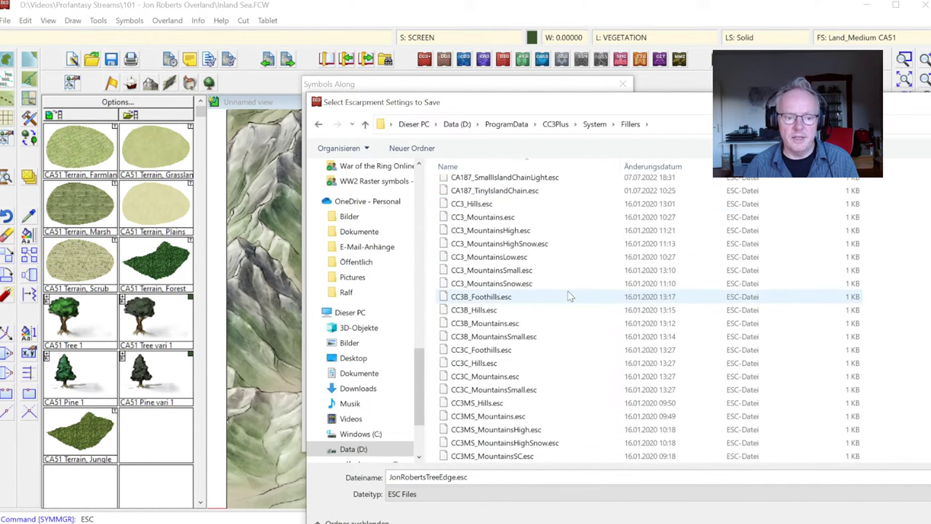
scroll(572, 291, up, 8)
click(472, 186)
double_click(471, 187)
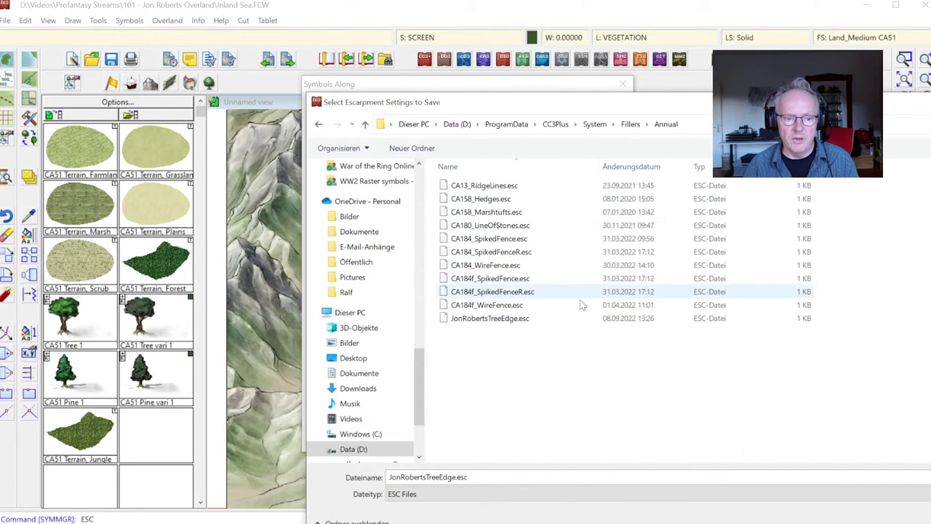
click(497, 320)
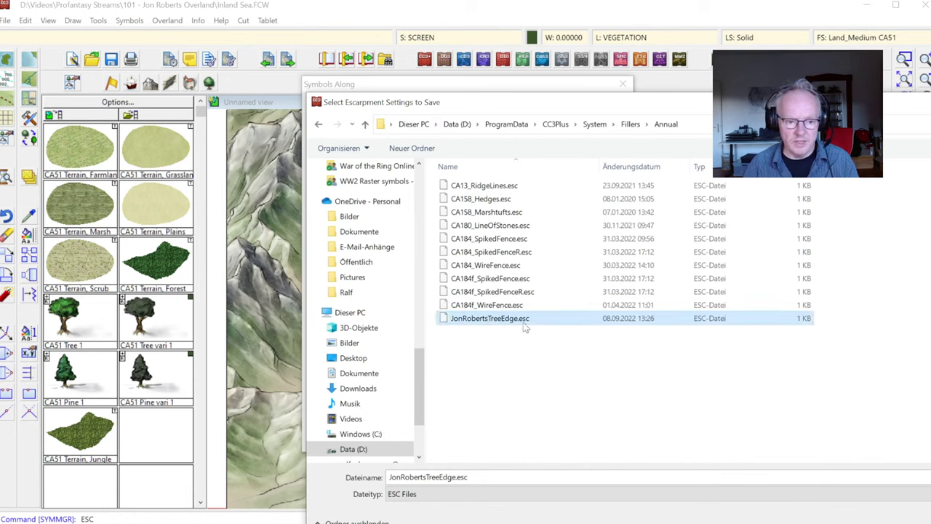
click(451, 479)
click(427, 477)
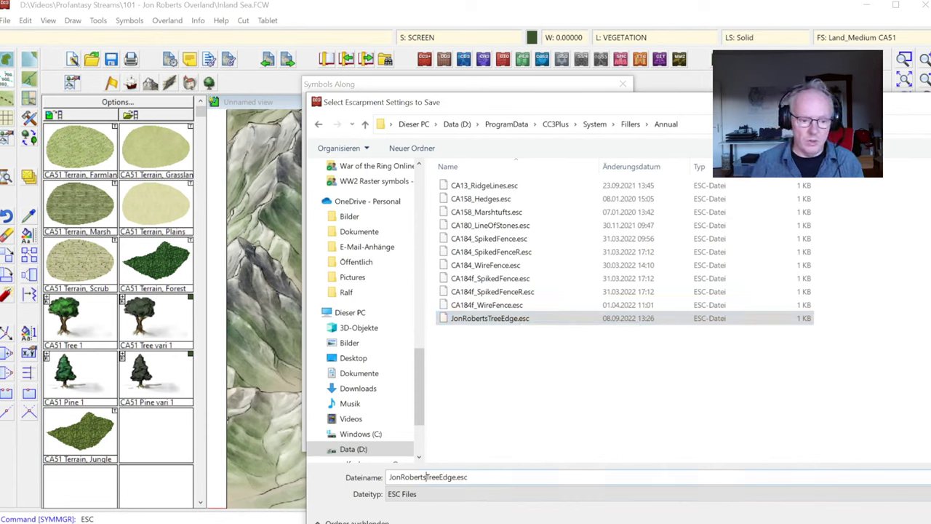
text(Pine)
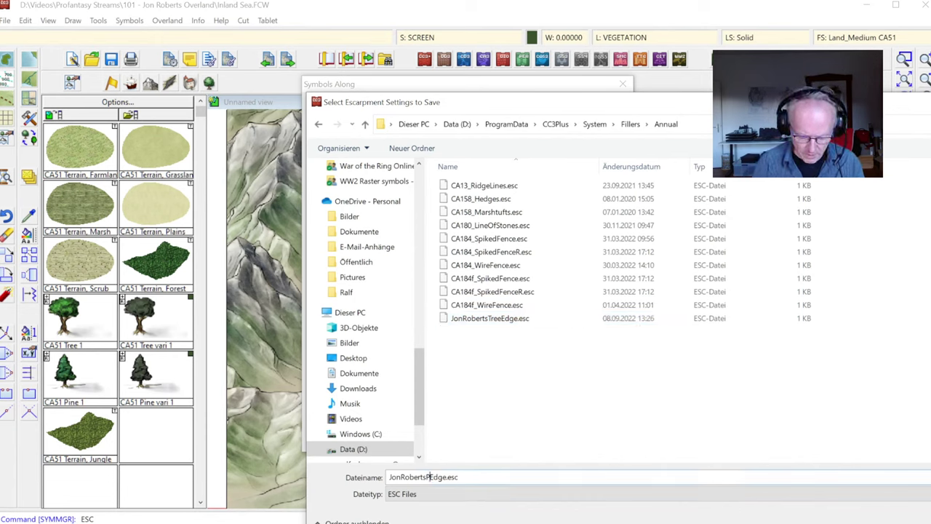
key(Return)
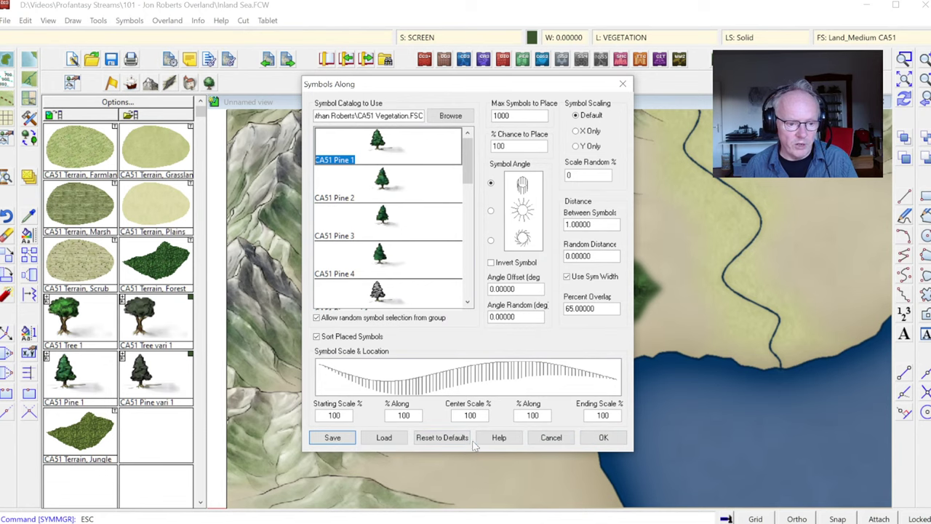
click(551, 437)
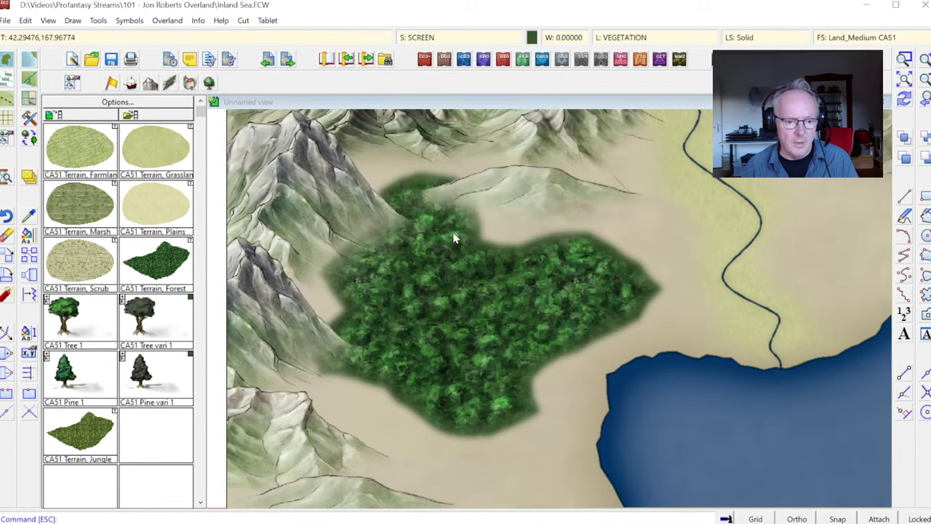
click(73, 21)
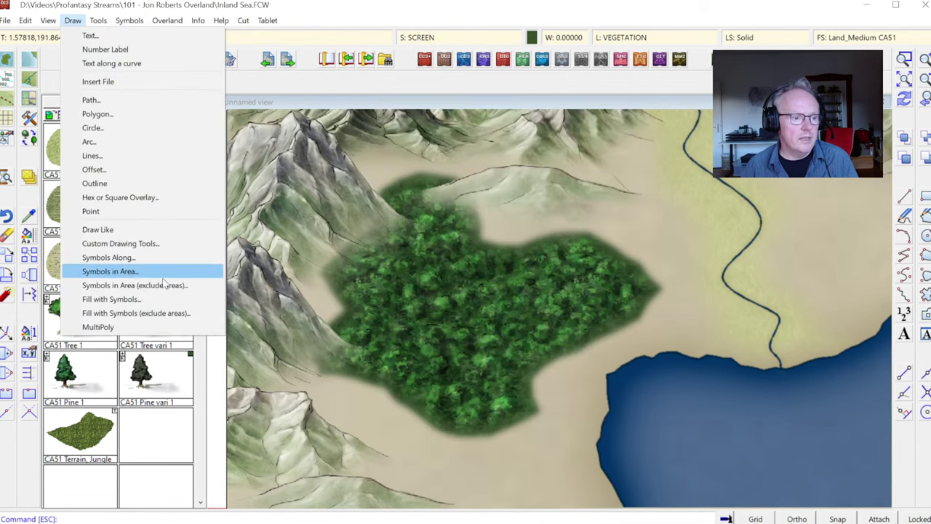
click(142, 299)
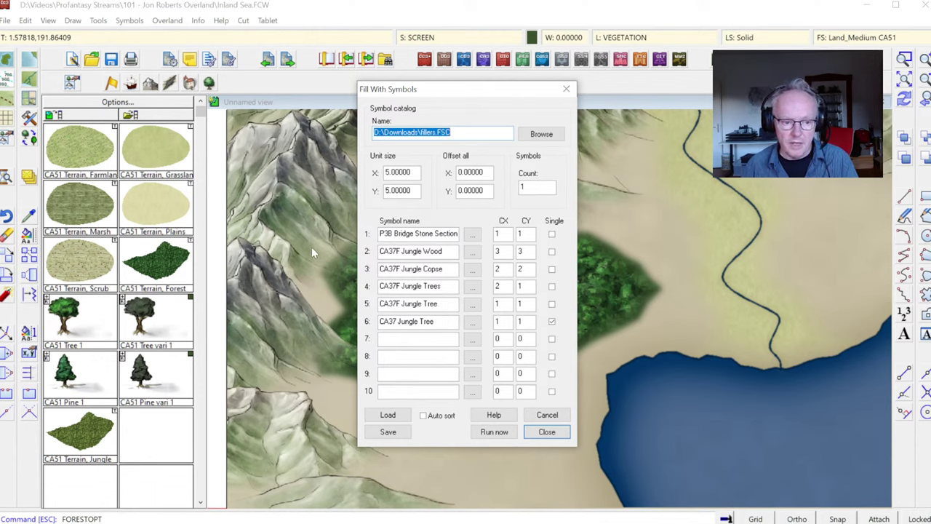
key(Return)
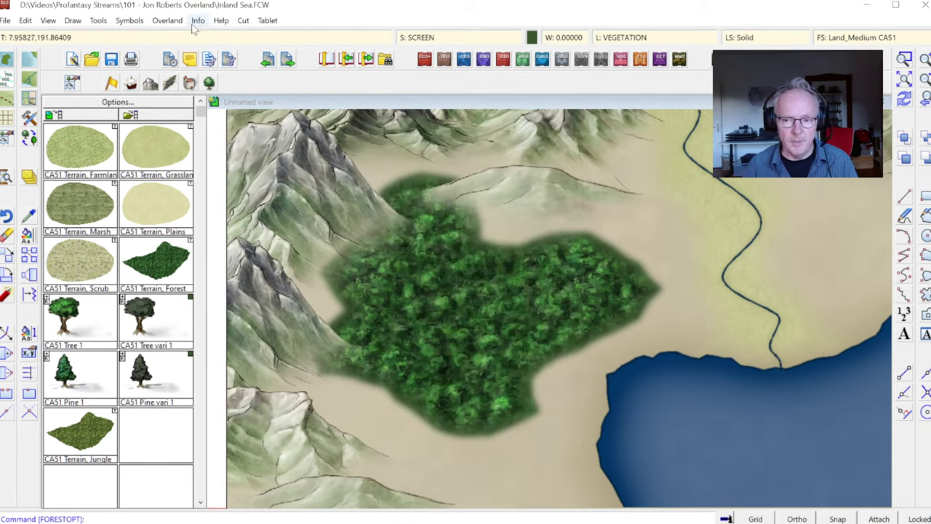
Step: Start Symbols in Area with CA51 Pine 1 at 100% chance to place
click(73, 20)
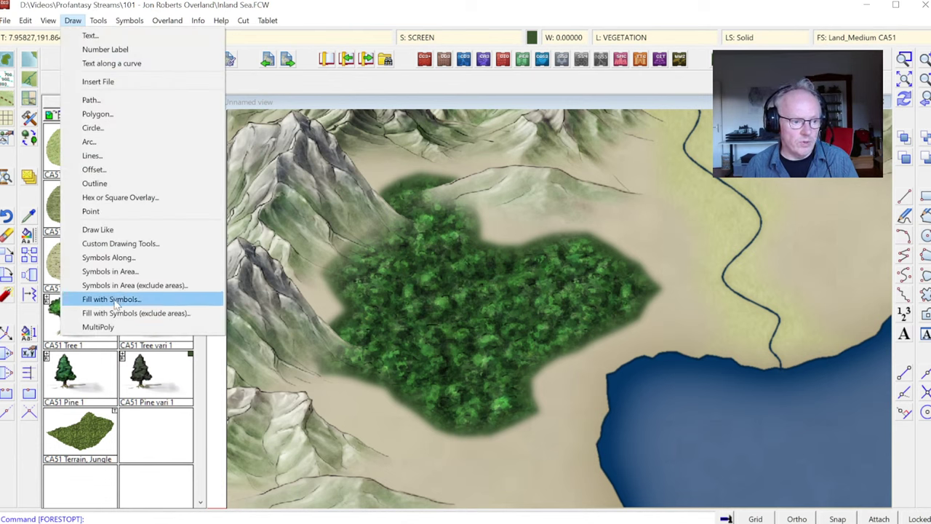
click(109, 270)
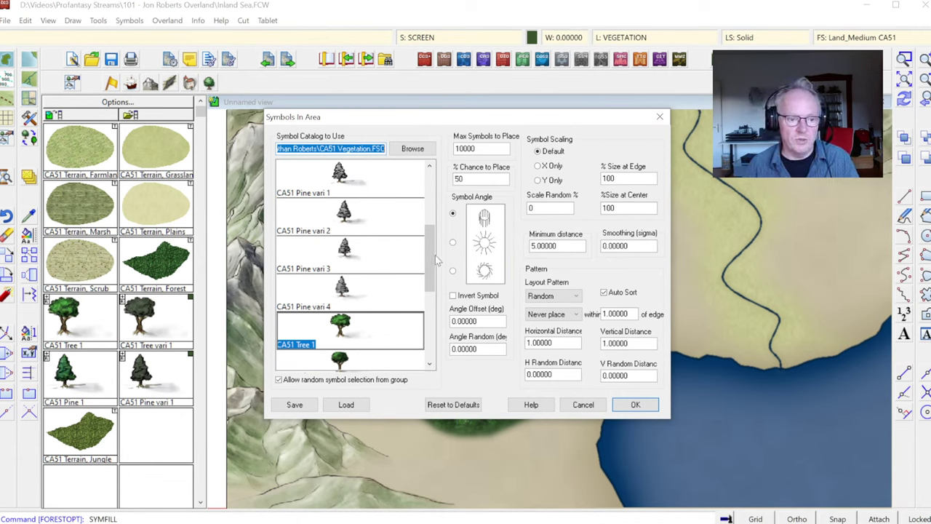
drag(435, 261, 432, 202)
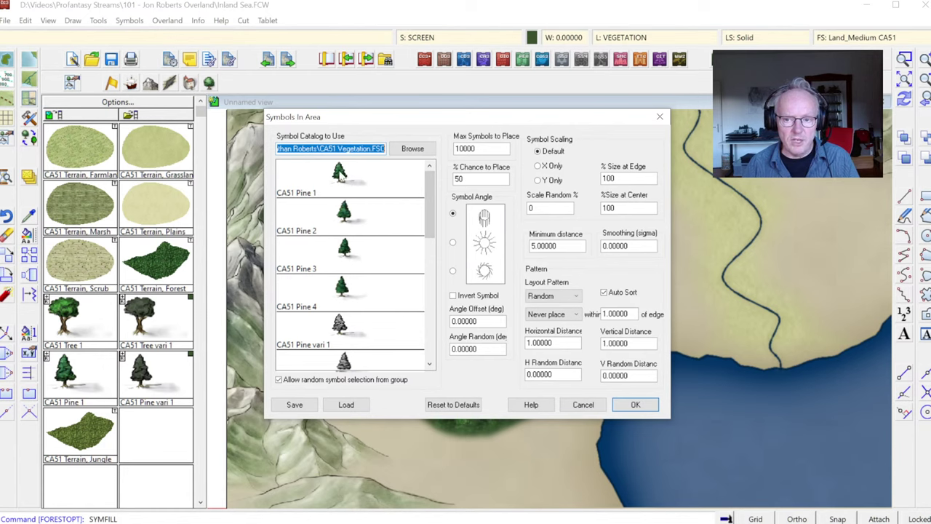
click(339, 174)
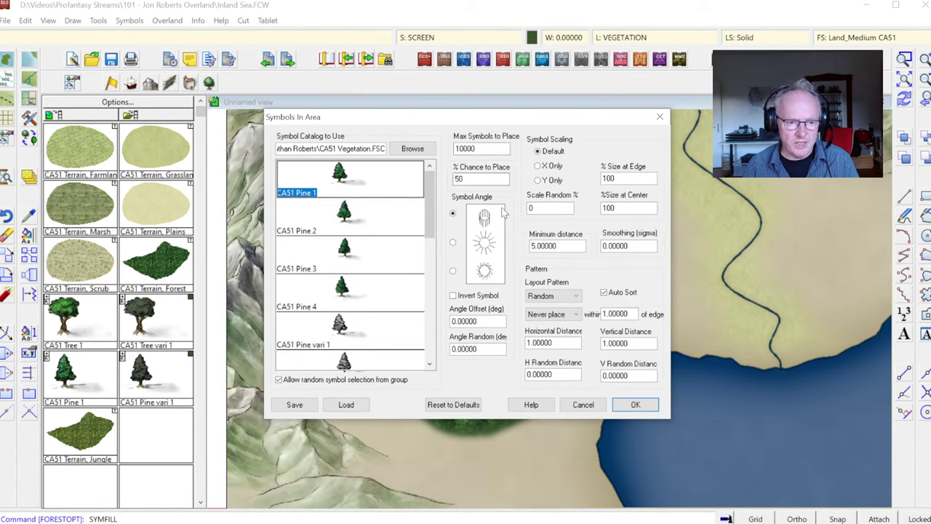
double_click(458, 178)
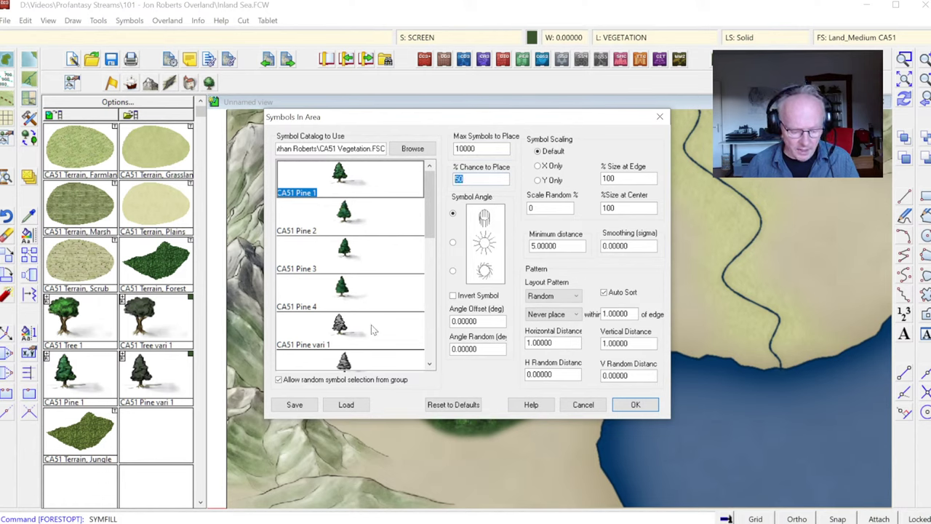
text(100)
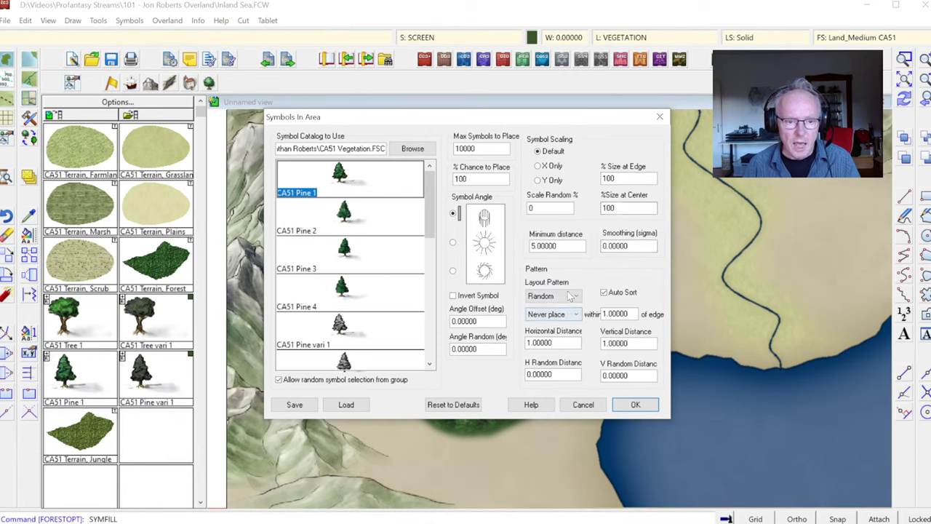
Step: Set the layout pattern to Random and accept the area fill settings
click(577, 297)
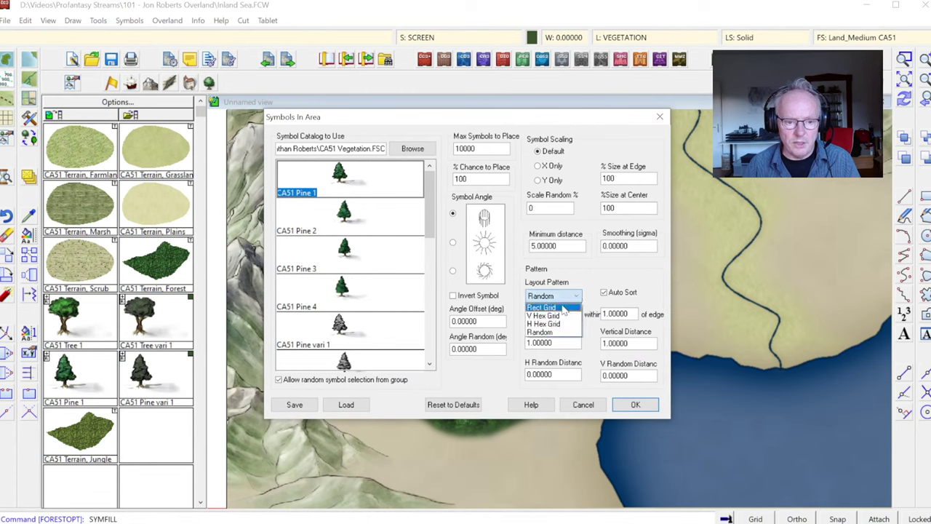
click(561, 309)
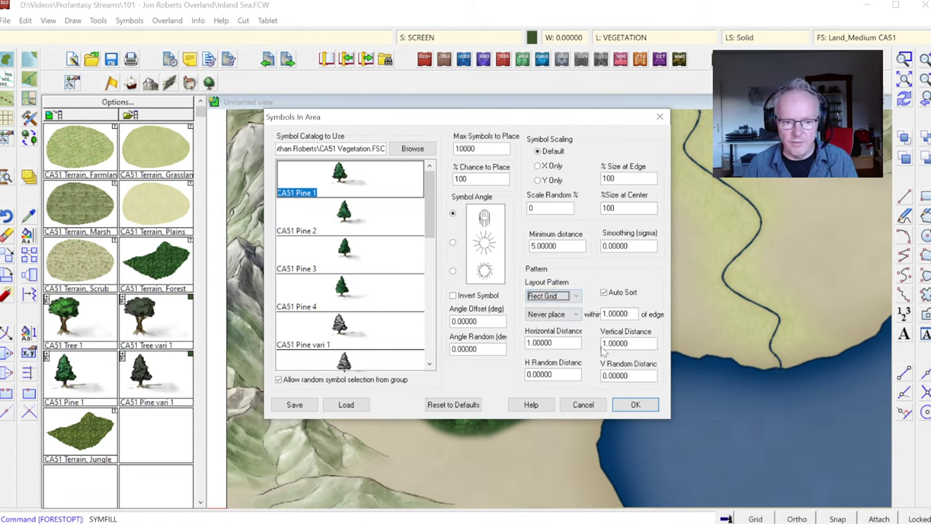
click(579, 296)
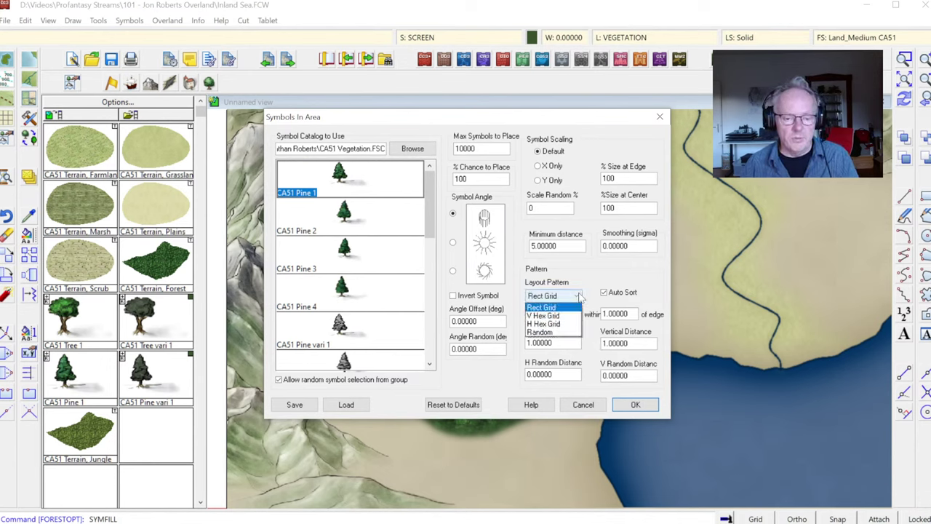
click(551, 332)
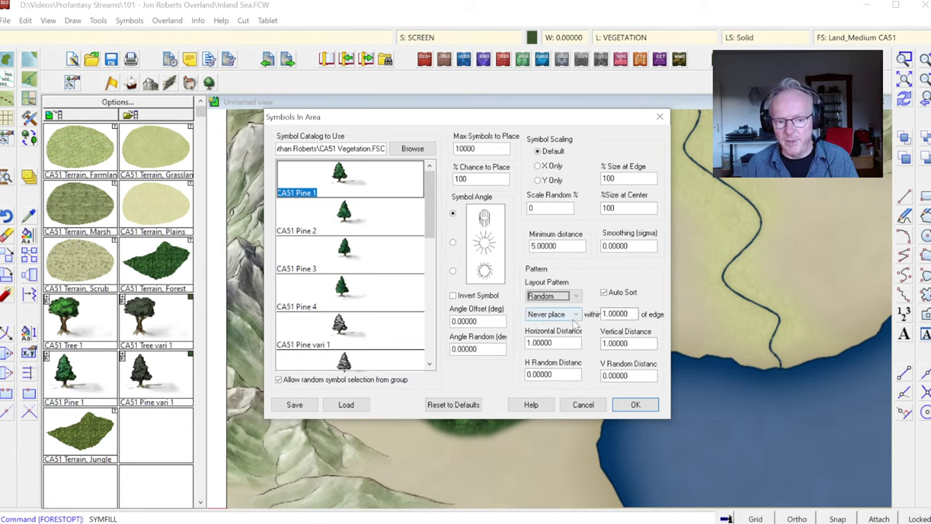
click(630, 314)
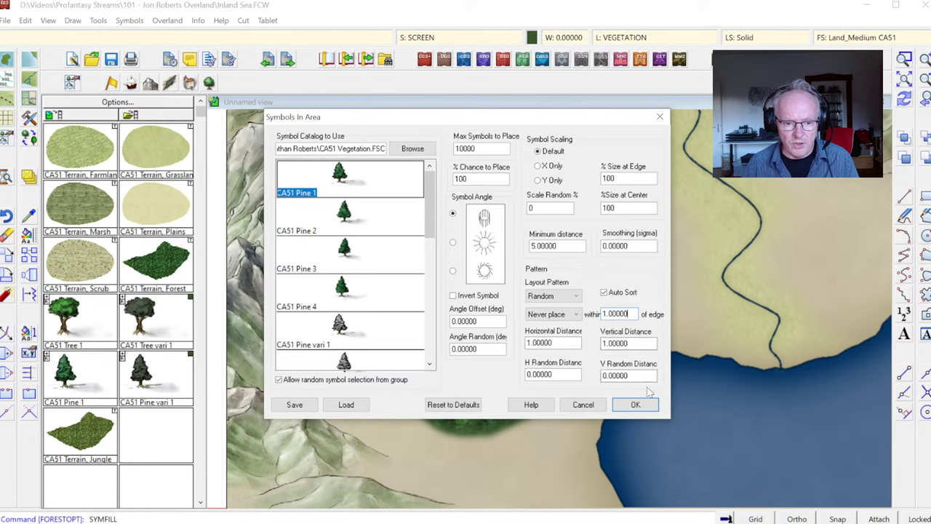
click(635, 407)
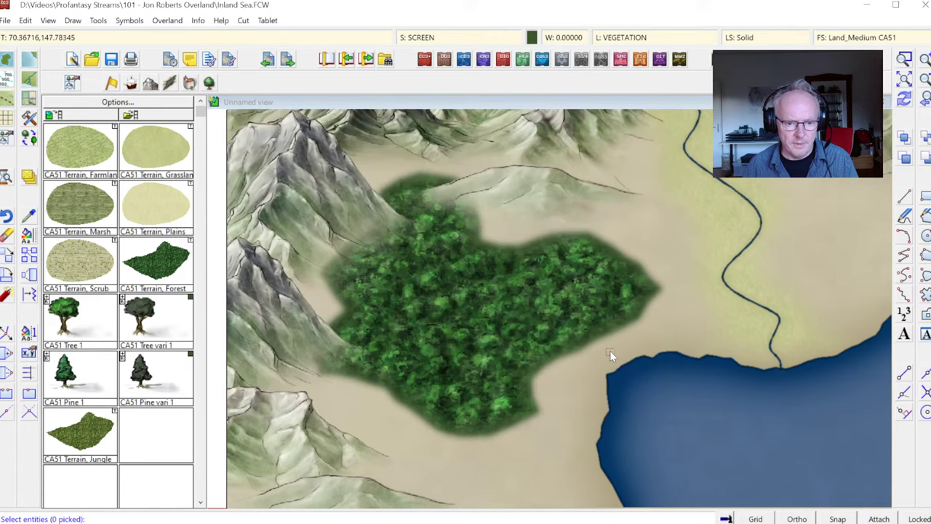
right_click(542, 296)
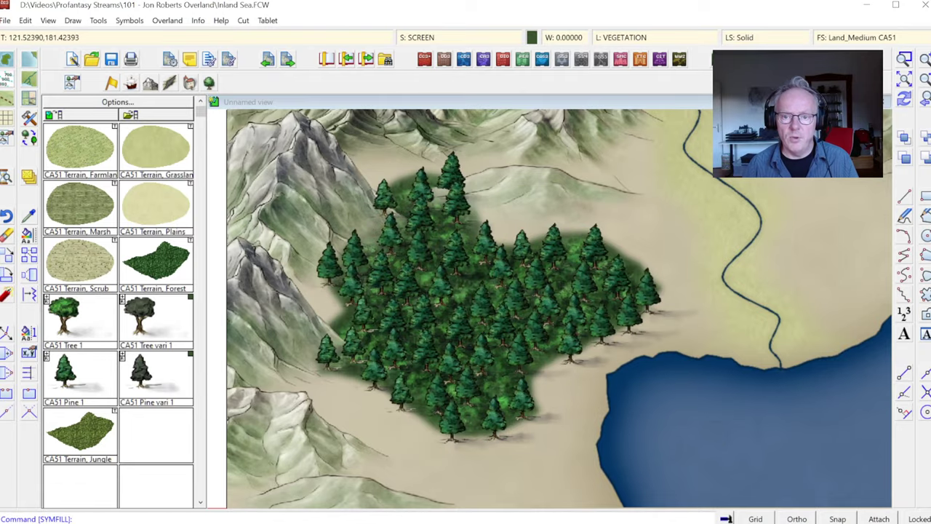
click(923, 101)
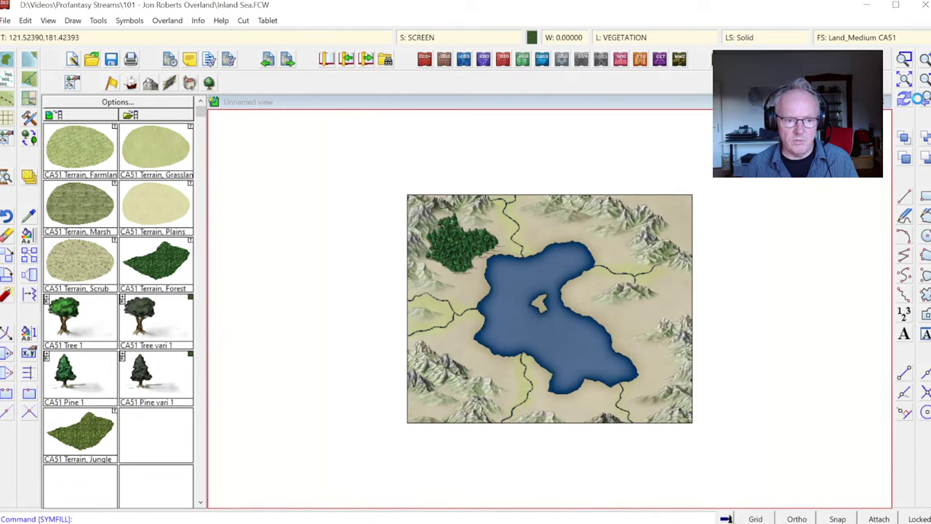
click(923, 100)
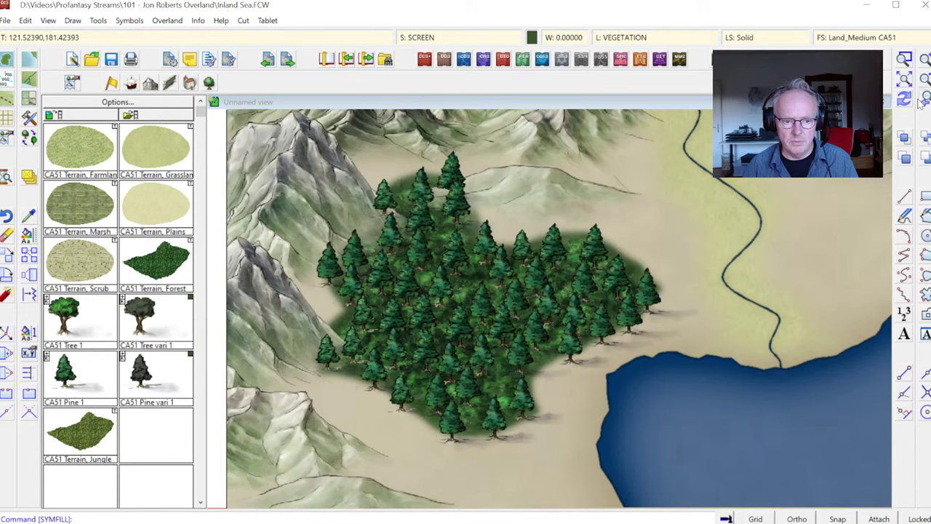
click(922, 100)
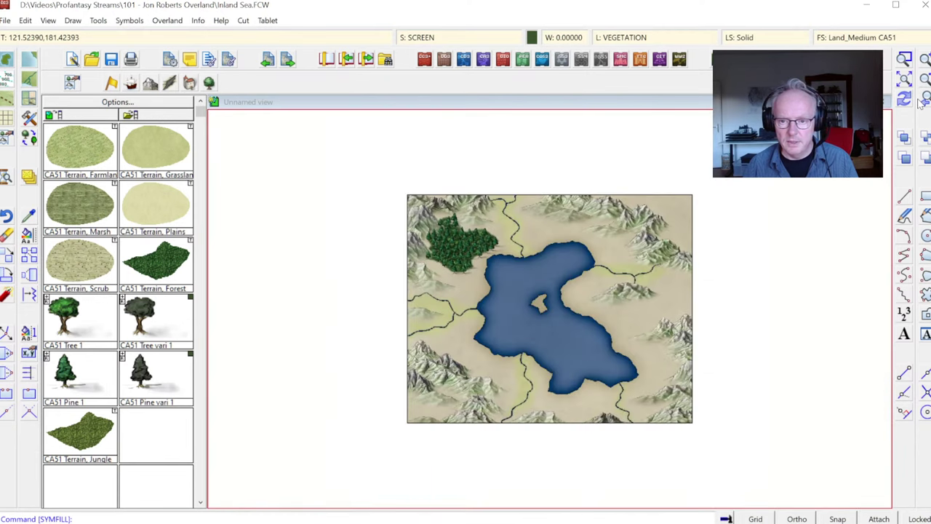
click(922, 102)
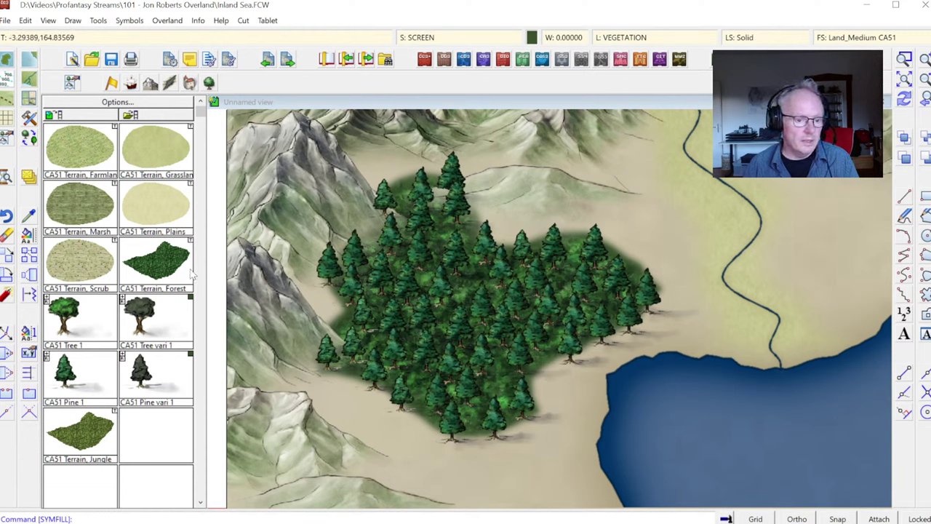
Step: Place four CA51 Tree 1 leafy trees below the forest and near the river
click(73, 329)
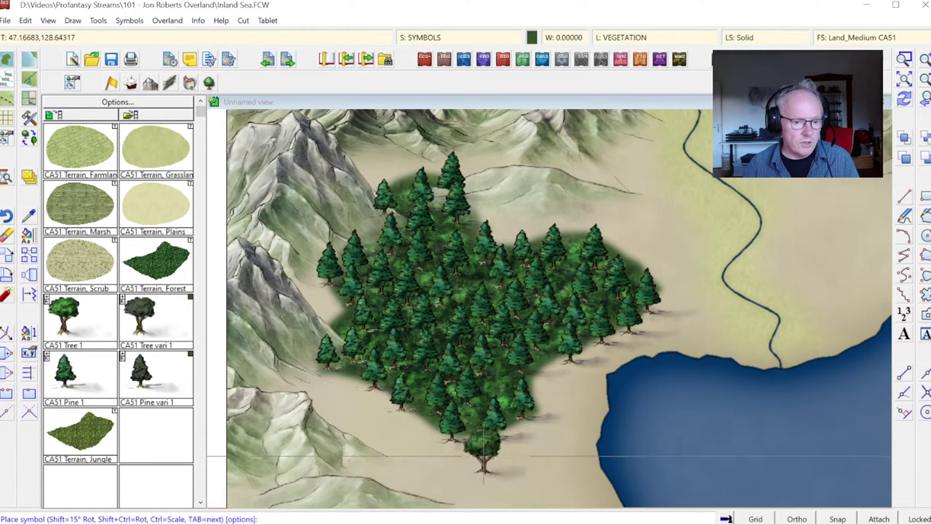
click(571, 399)
click(534, 421)
click(567, 454)
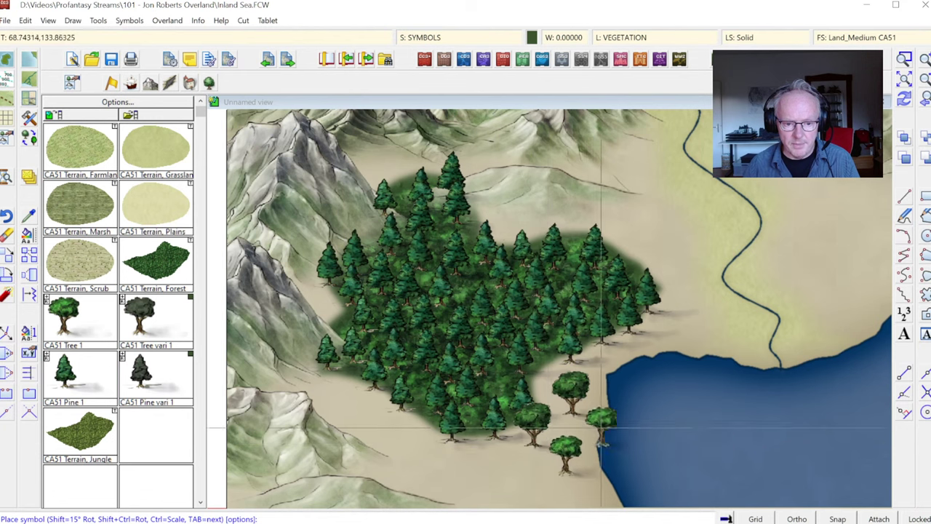
click(689, 318)
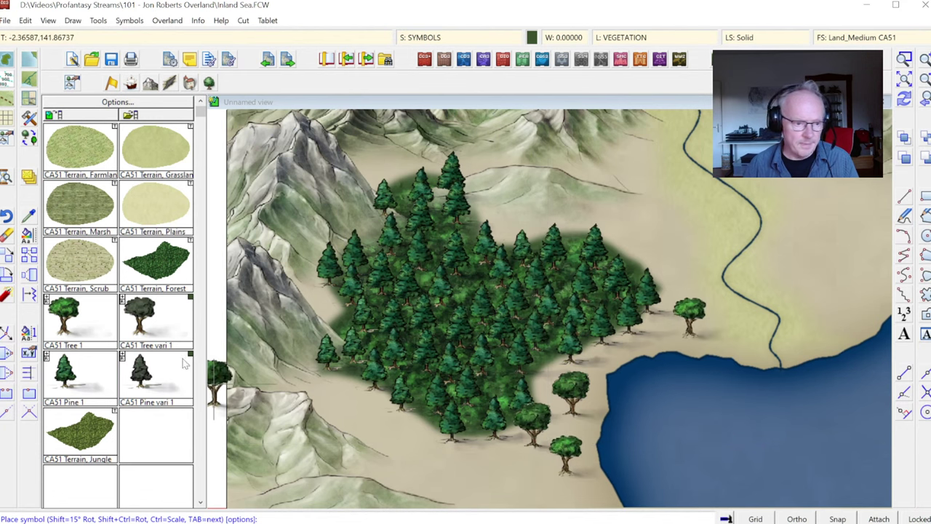
Step: Add five pines at the forest's southwest, north and northeast edges, then view the whole map
click(345, 396)
click(371, 445)
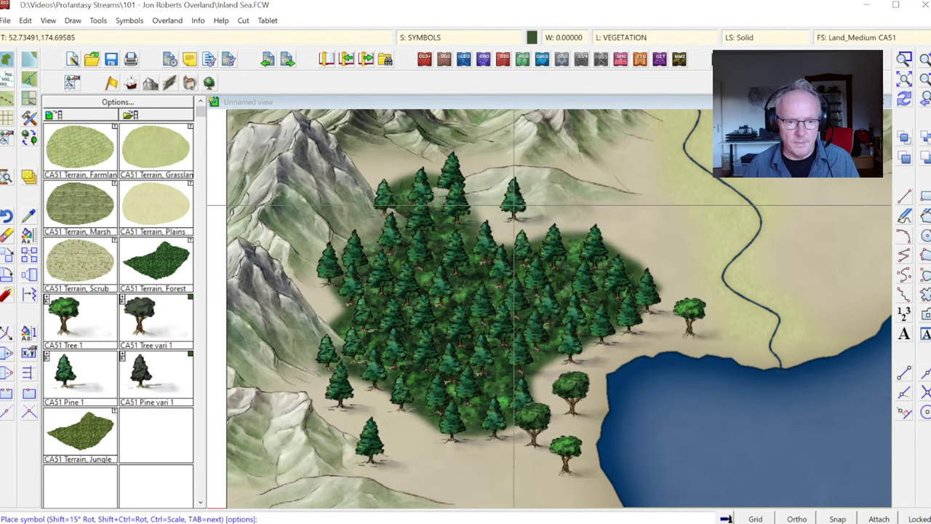
click(513, 206)
click(602, 198)
click(624, 215)
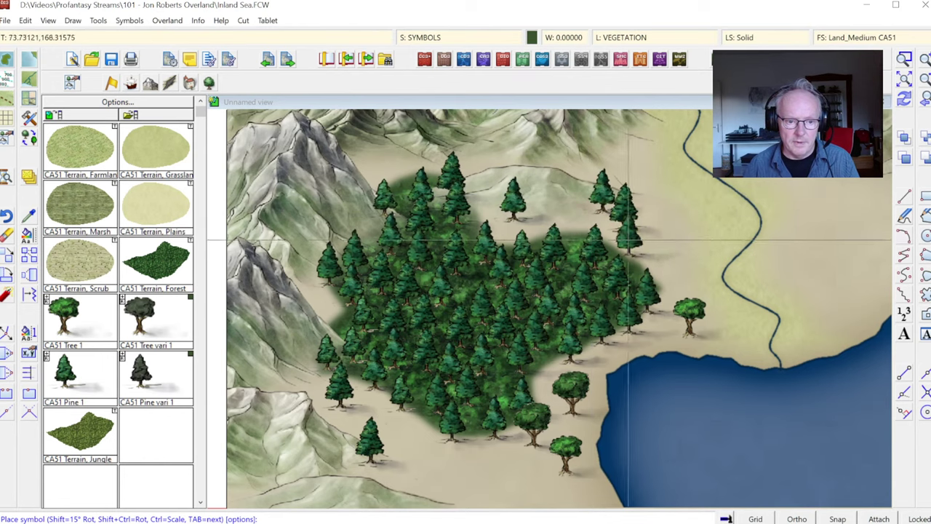
right_click(548, 254)
click(926, 102)
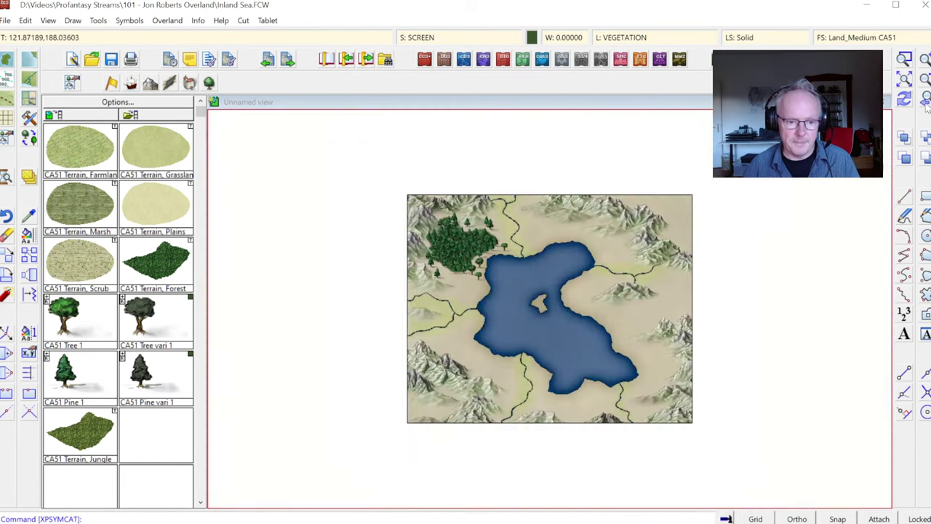
click(420, 37)
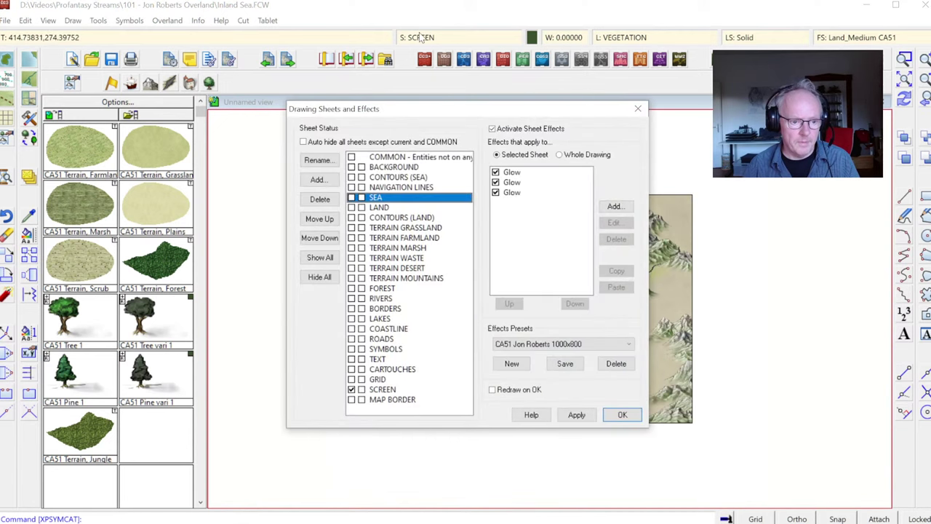
key(Escape)
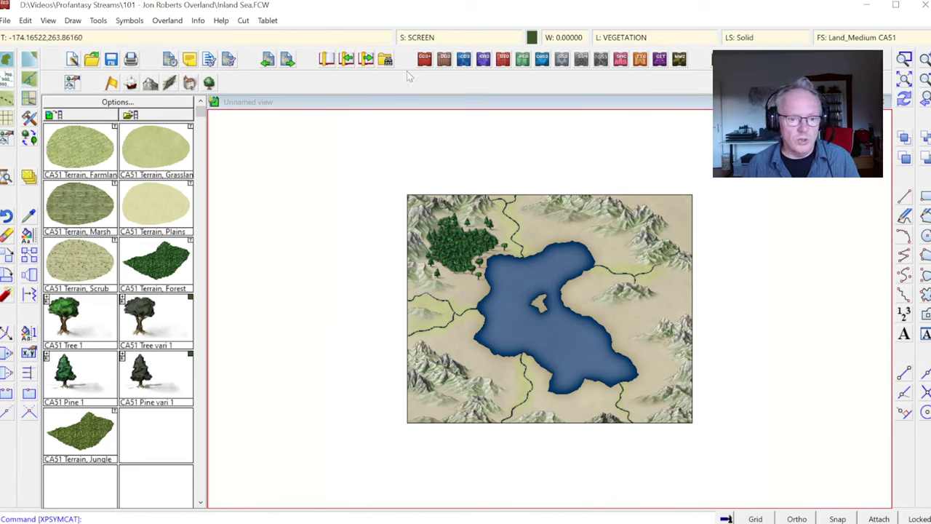
Step: Zoom onto the map and draw a CA51 Terrain Forest patch north of the lake
click(905, 59)
click(402, 164)
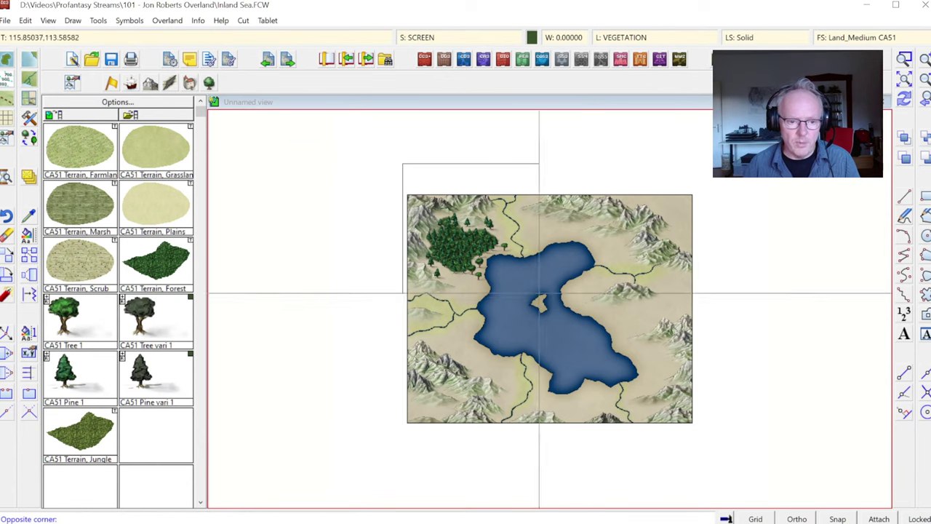
click(705, 435)
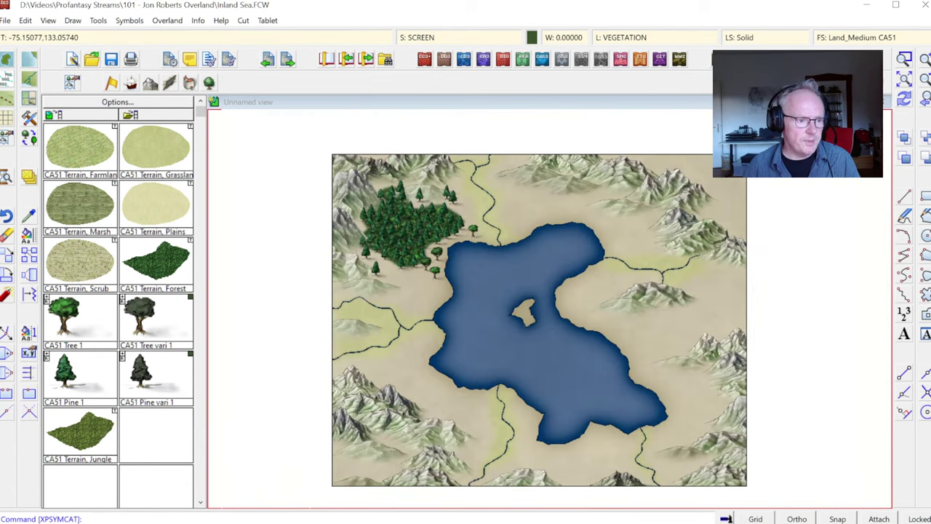
click(155, 260)
click(525, 205)
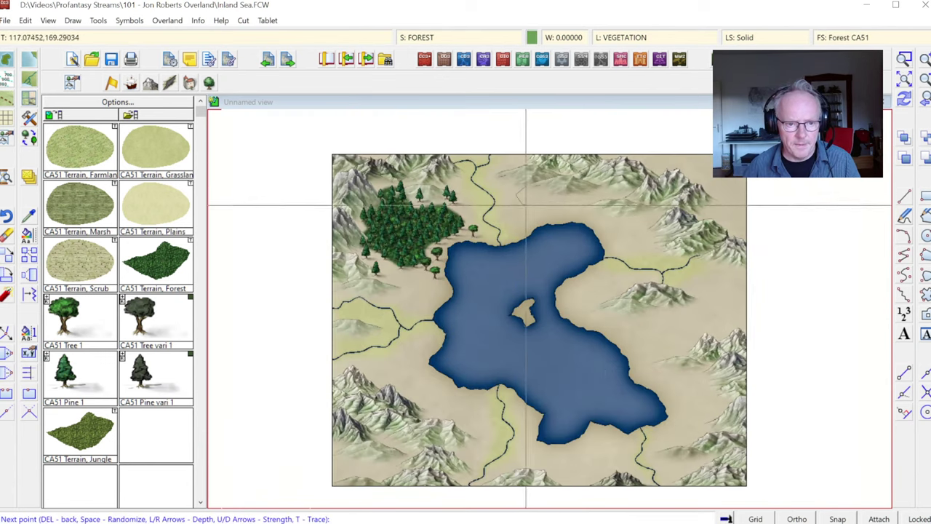
click(591, 211)
click(517, 192)
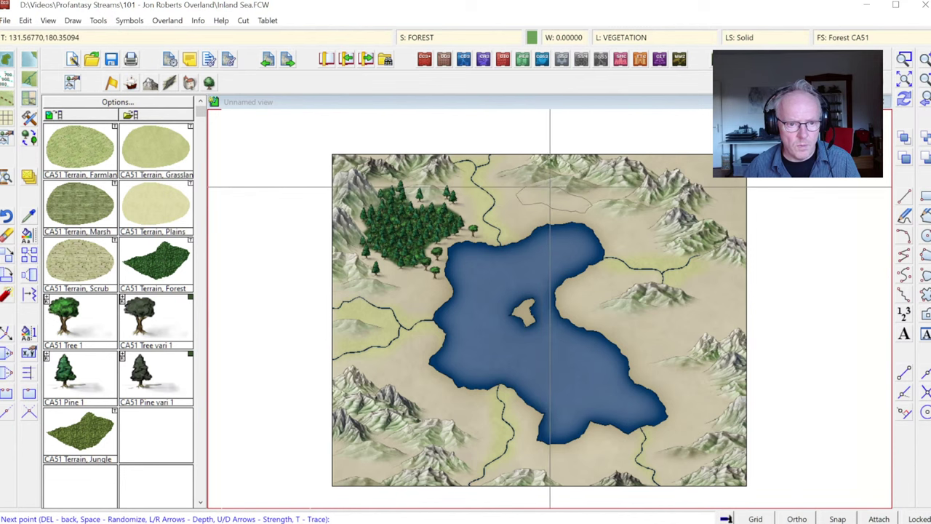
right_click(551, 275)
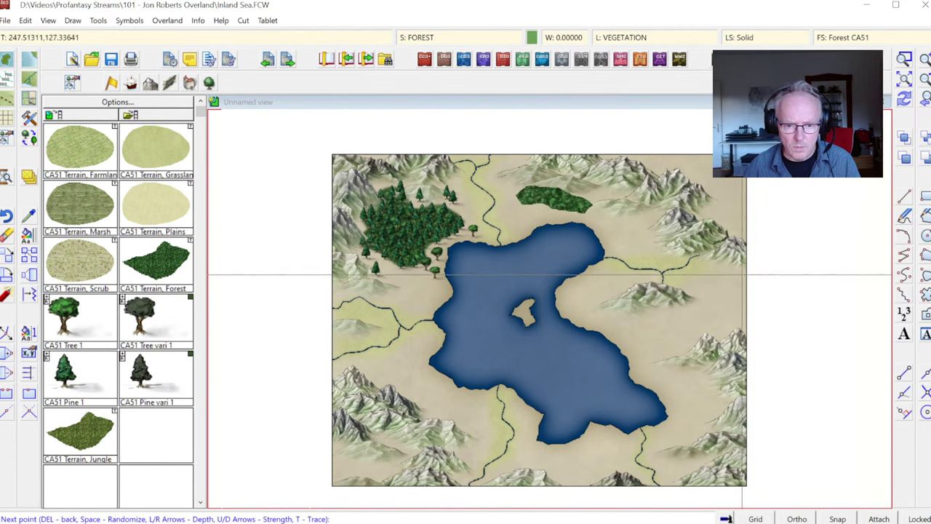
Step: Draw two forest patches along the map's right edge, east of the lake
click(743, 270)
click(710, 273)
click(704, 313)
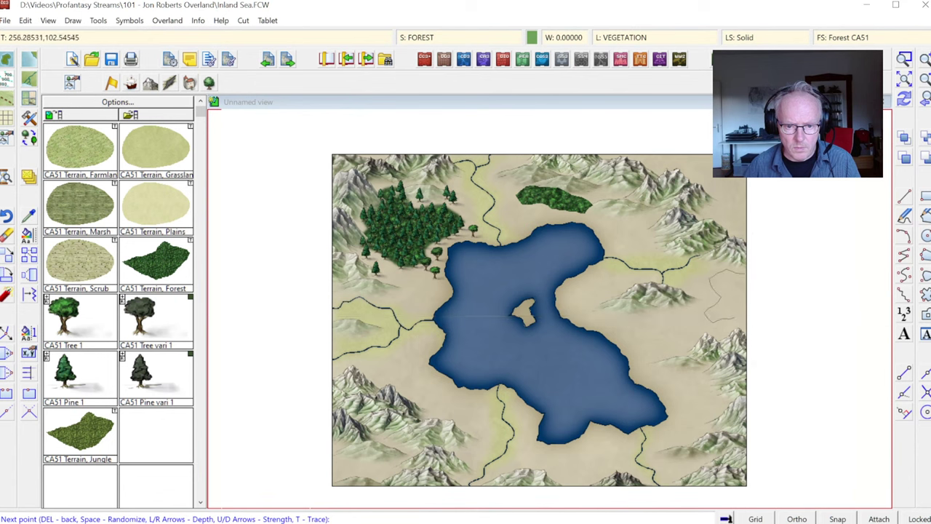
right_click(727, 317)
click(742, 299)
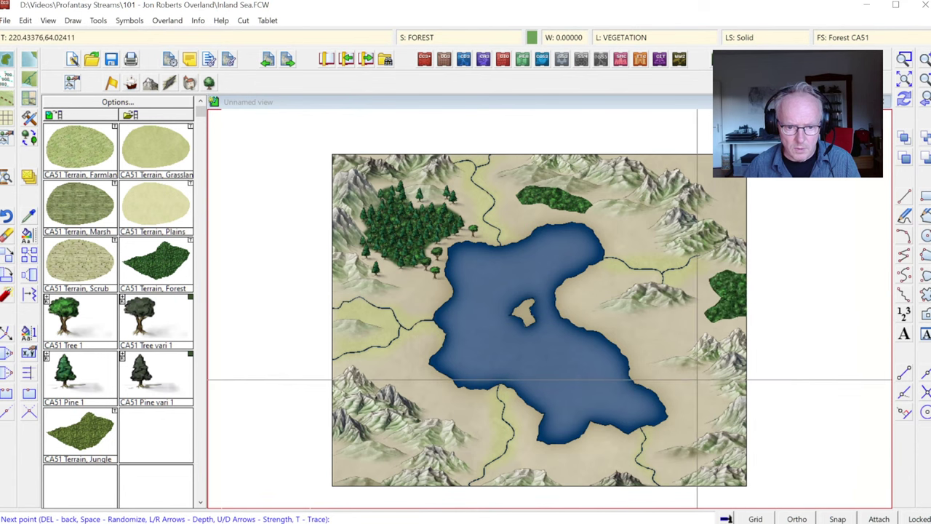
click(677, 429)
click(684, 407)
right_click(728, 377)
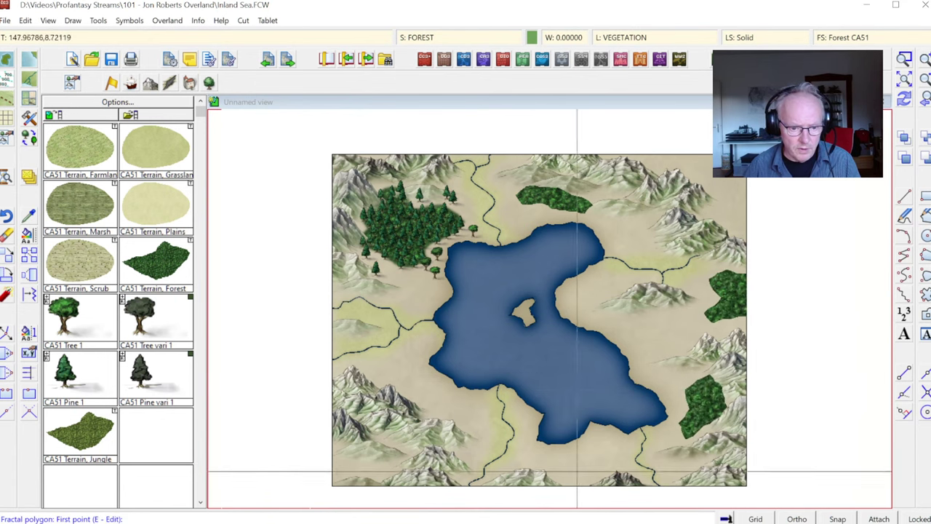
Step: Draw forest patches below the lake and in the lower-left corner
click(570, 458)
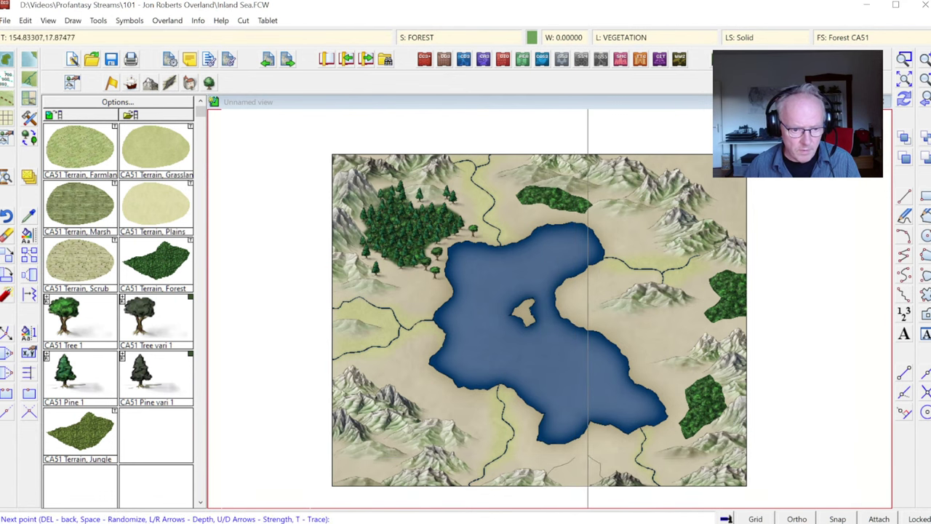
right_click(588, 447)
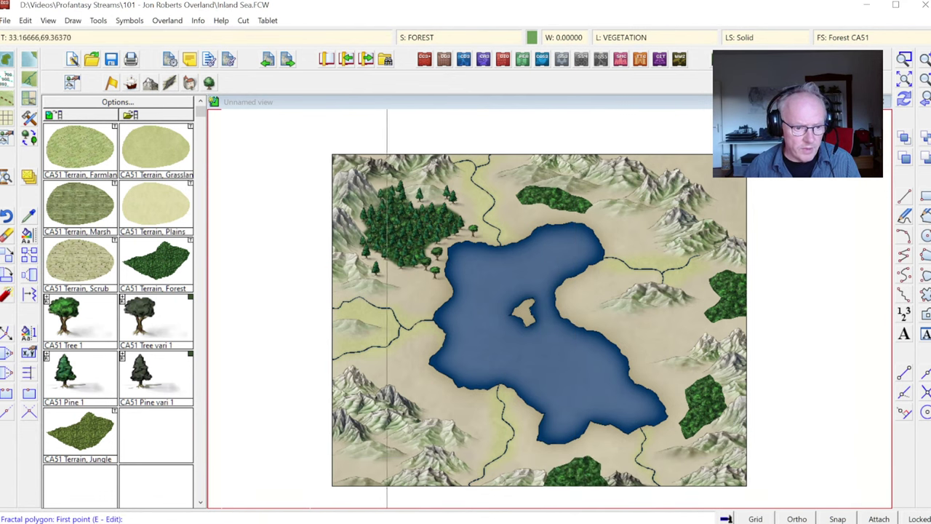
click(382, 453)
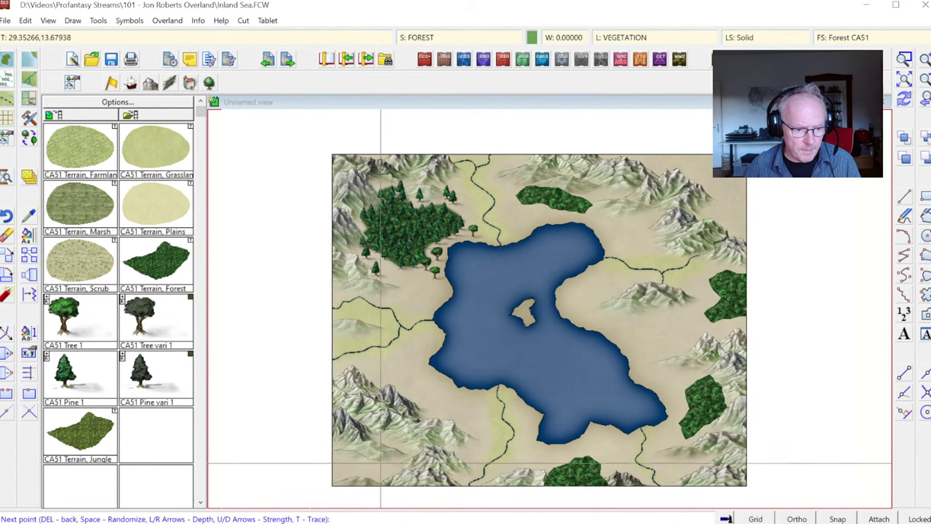
click(376, 485)
click(327, 487)
right_click(327, 487)
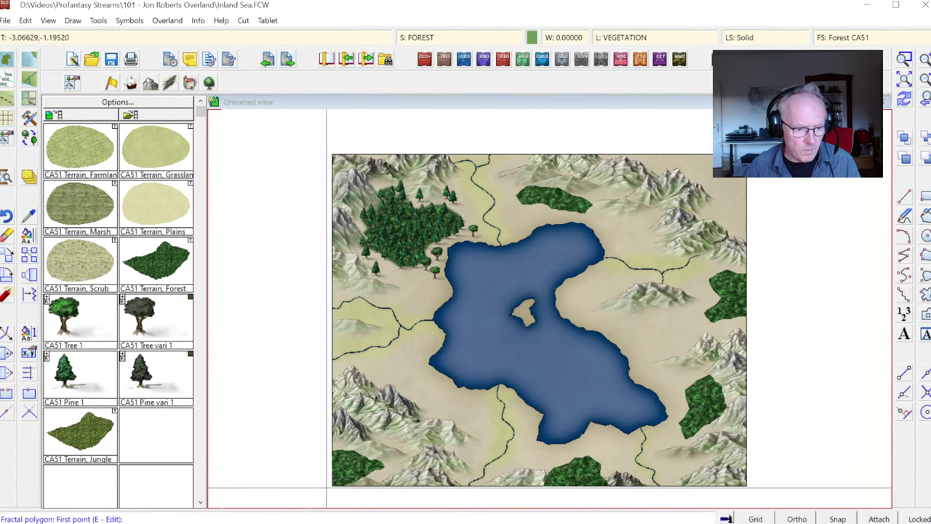
key(Escape)
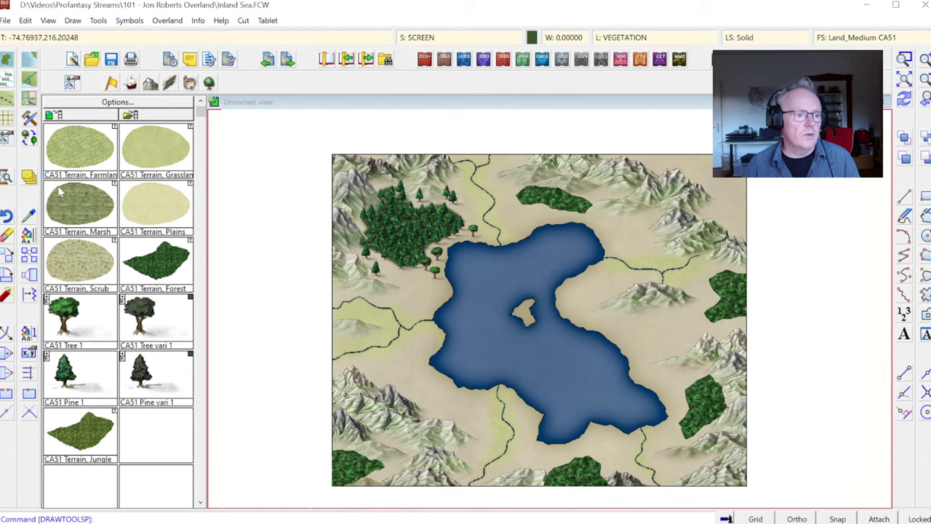
Step: Save the current symbols-in-area fill settings as a pine-fill preset file in the Annual fillers folder
click(73, 21)
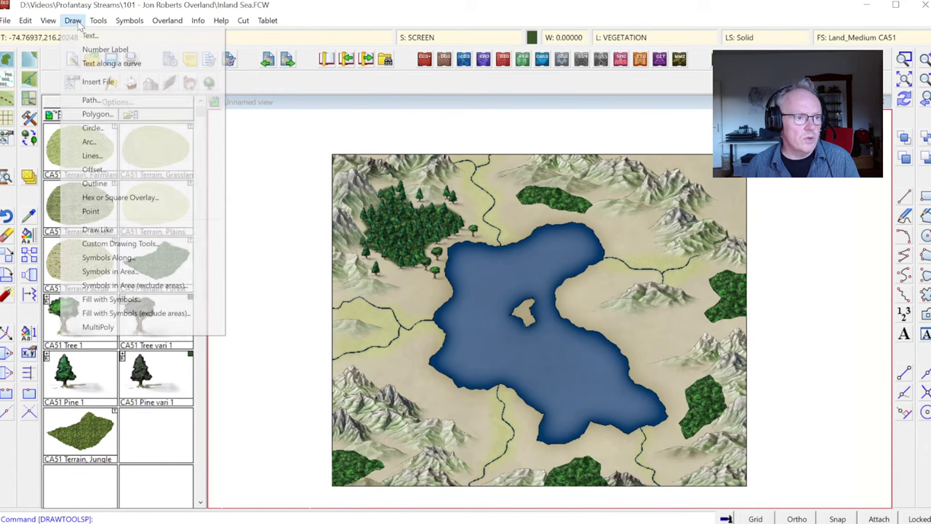
click(121, 273)
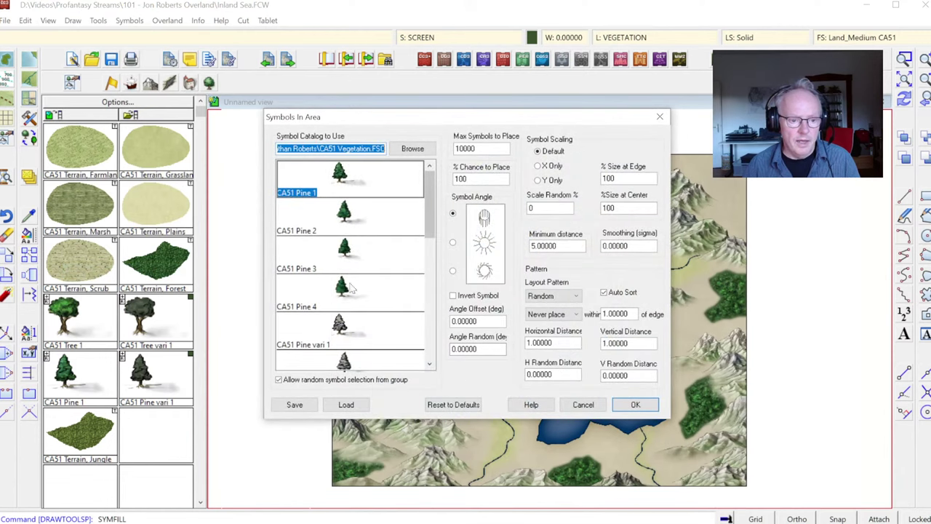
click(293, 406)
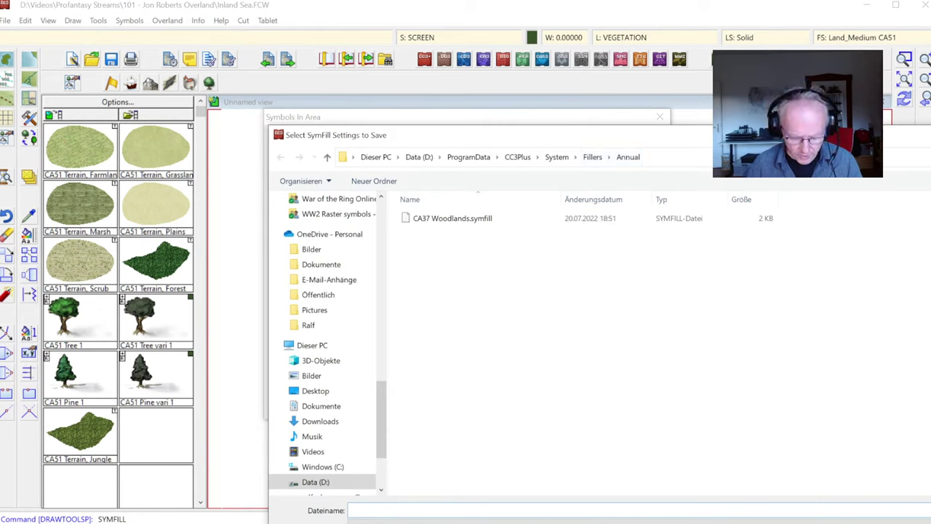
text(Jo)
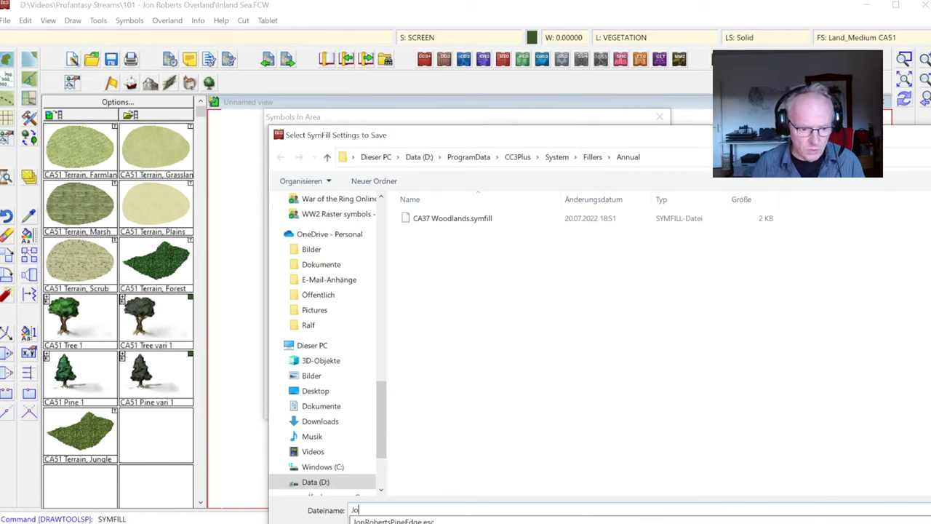
text(nER)
text(obe)
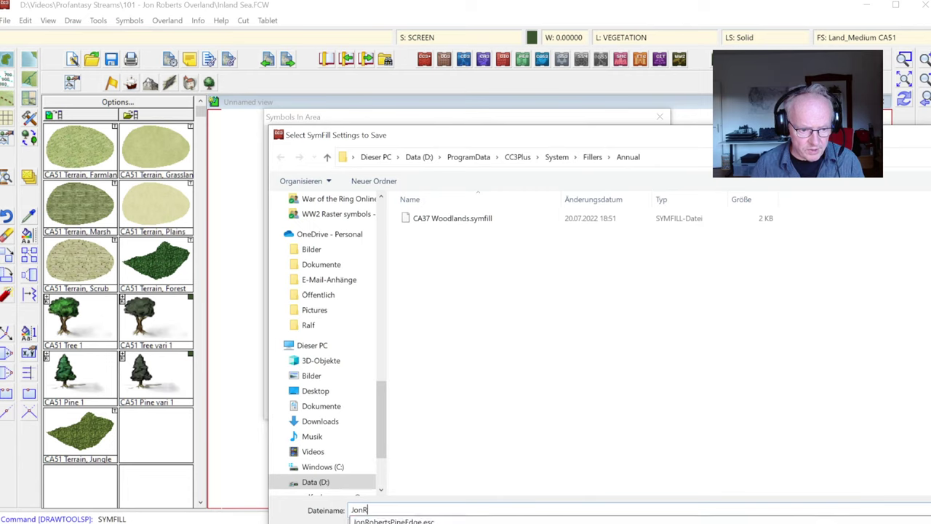
text(rts)
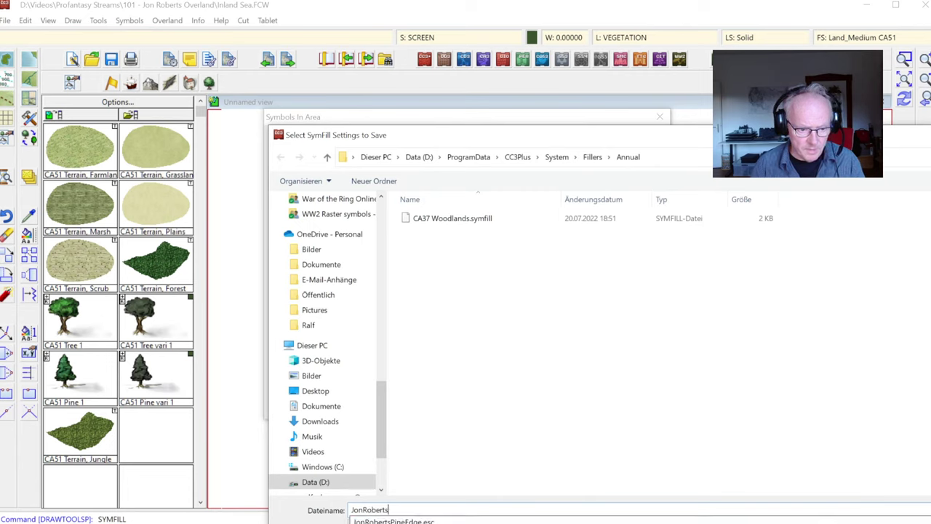
text(PineFill)
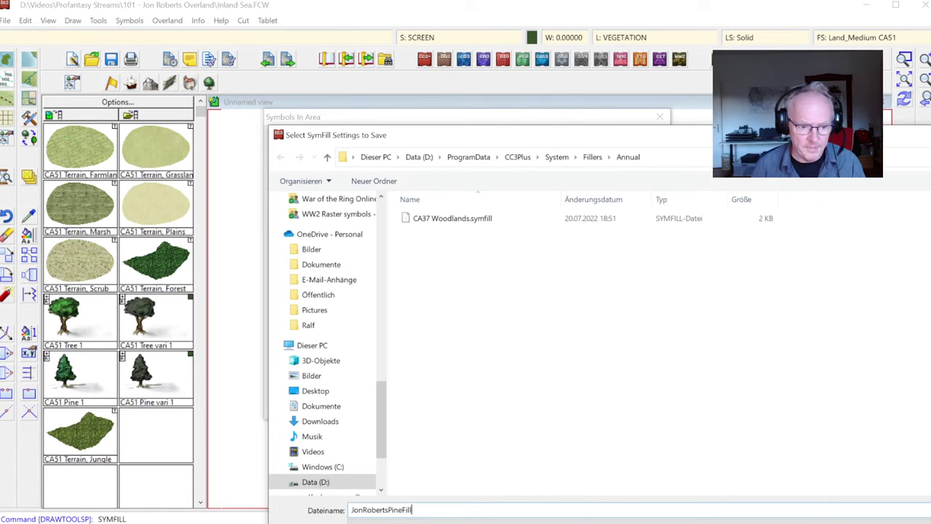
key(Return)
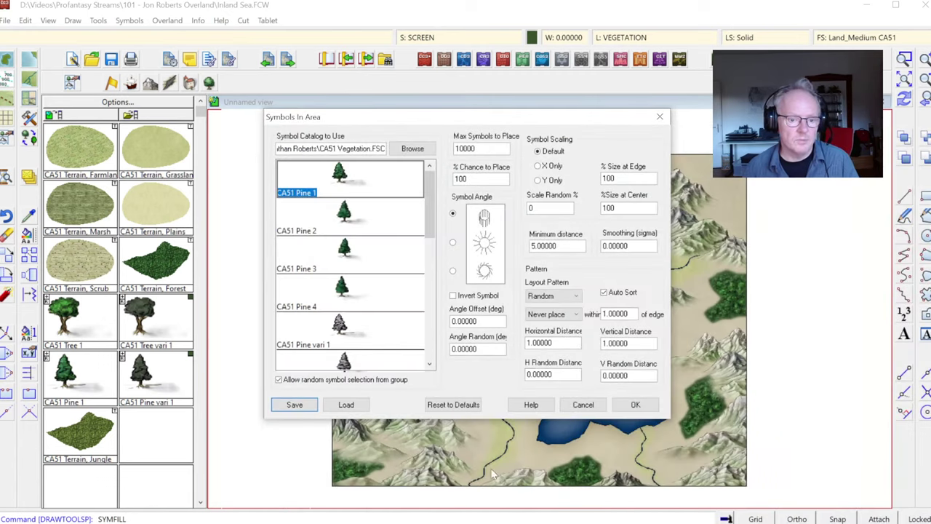
click(635, 404)
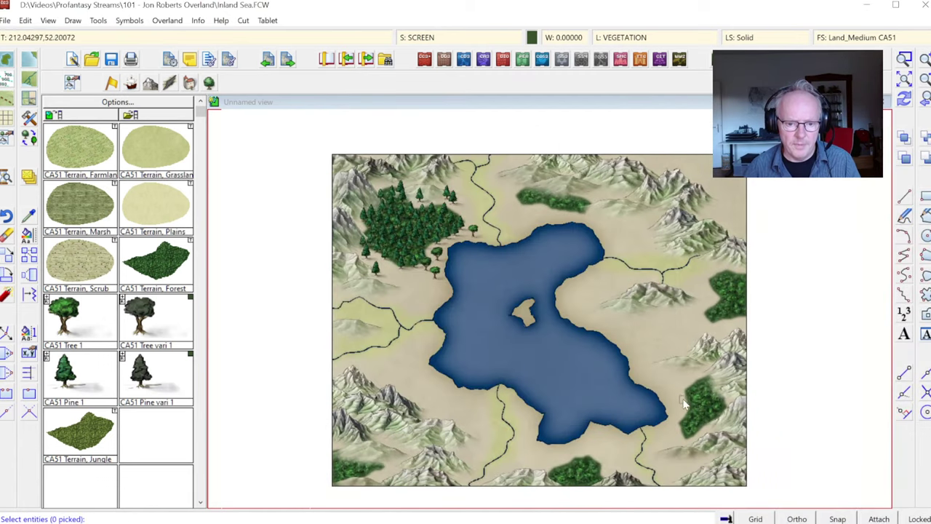
Step: Select the five forest patches around the lake and symbol-fill them using the Tree 1 symbol
click(684, 405)
click(598, 463)
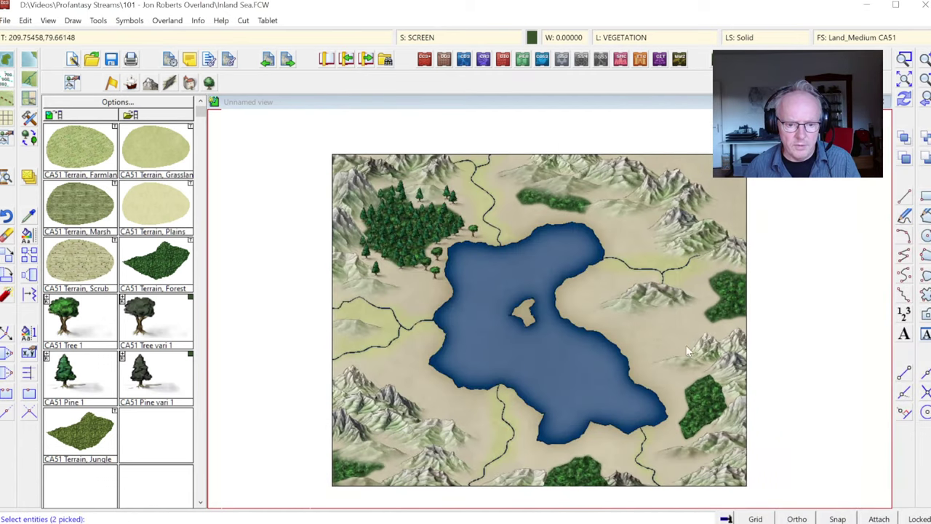
click(716, 299)
click(518, 207)
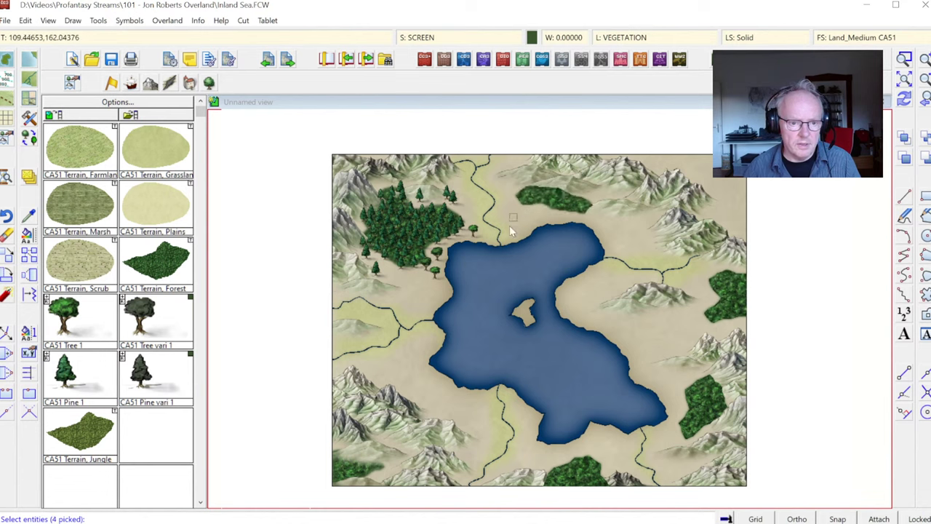
click(377, 476)
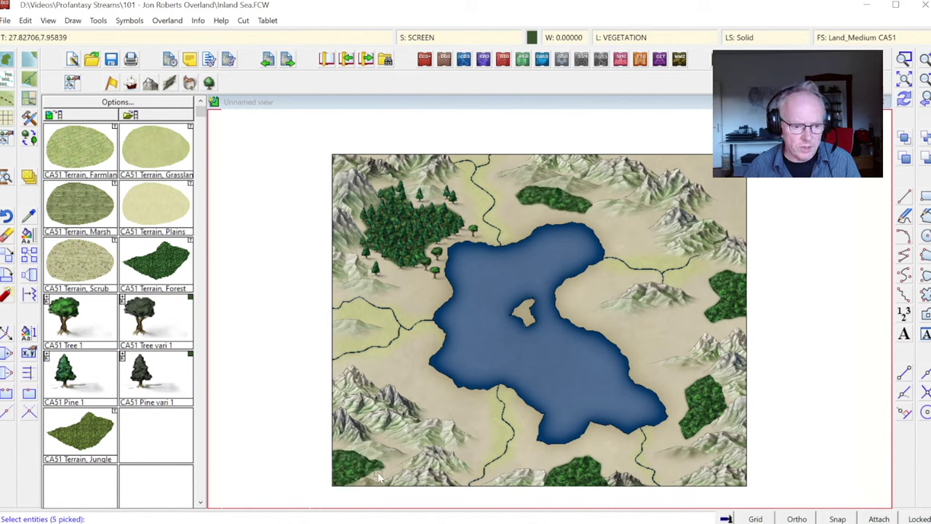
right_click(484, 319)
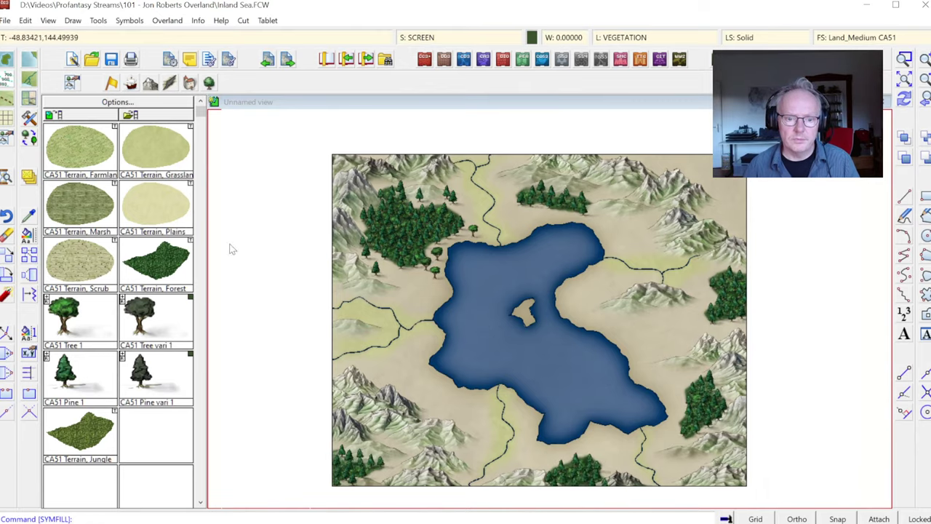
click(75, 324)
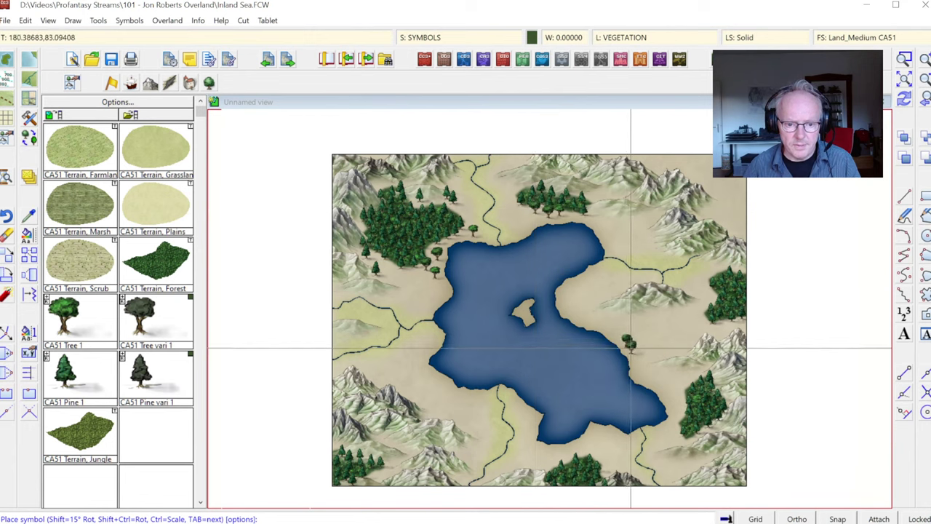
Step: Place five single Tree 1 symbols along the lake's east shore and beside the eastern forest
click(627, 340)
click(680, 398)
click(669, 401)
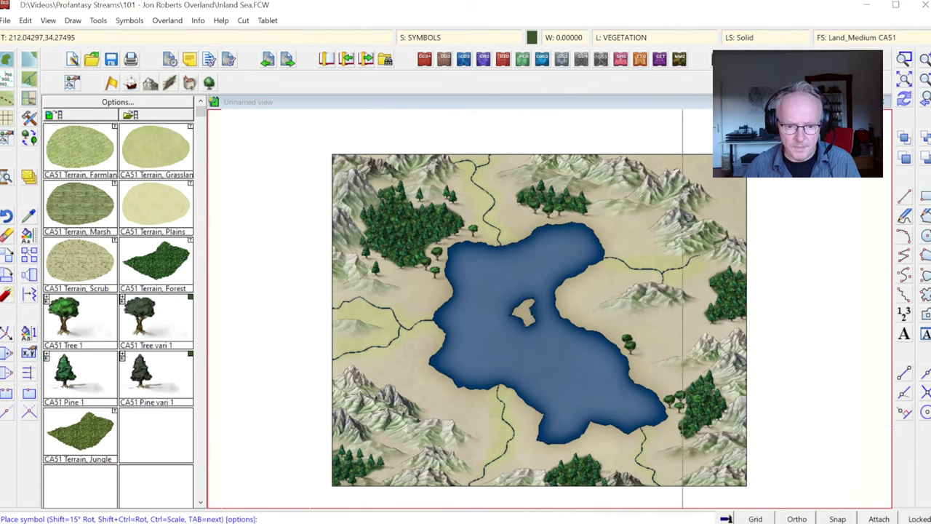
click(675, 432)
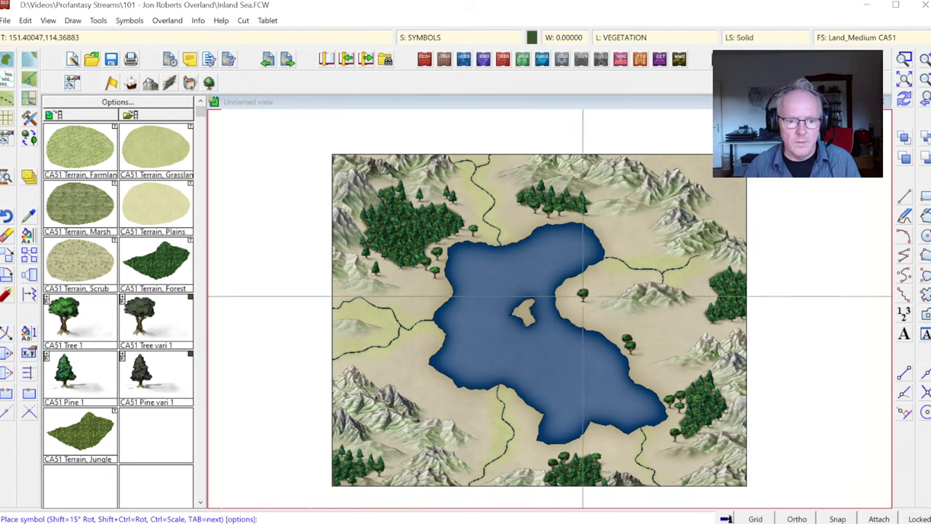
click(568, 299)
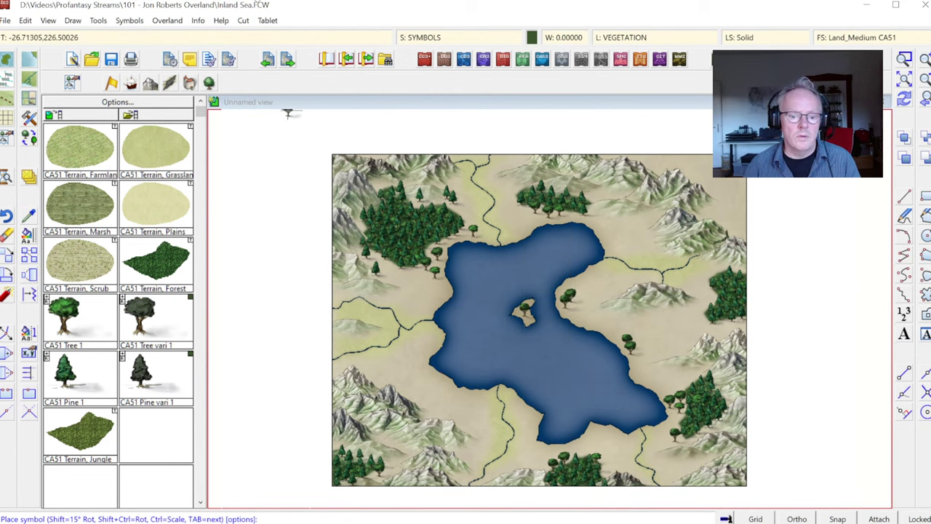
click(129, 21)
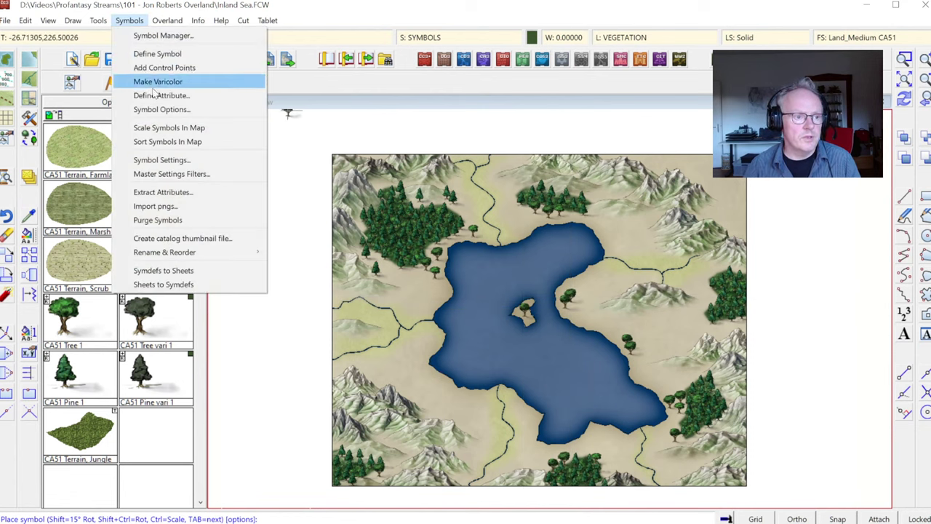
Step: Sort the 158 tree symbols on the vegetation layer into correct overlap order
click(162, 142)
right_click(477, 221)
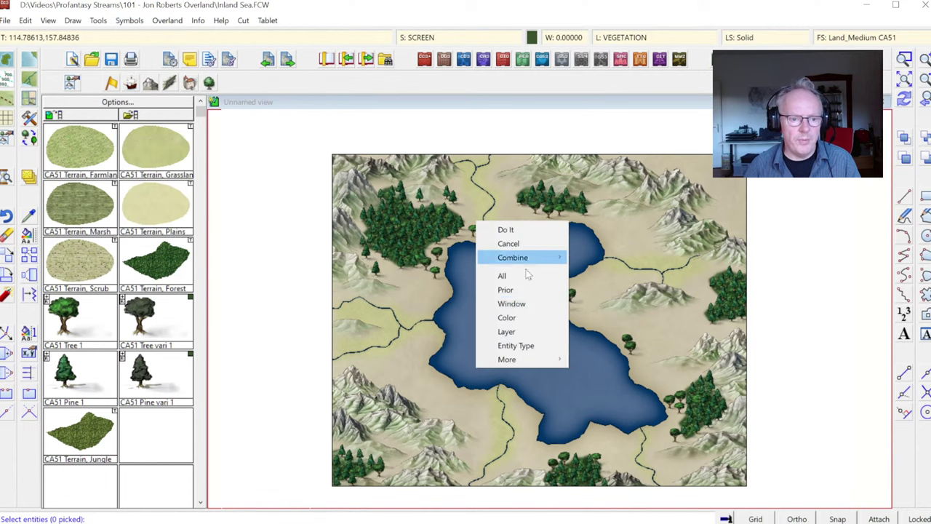
click(513, 332)
click(467, 393)
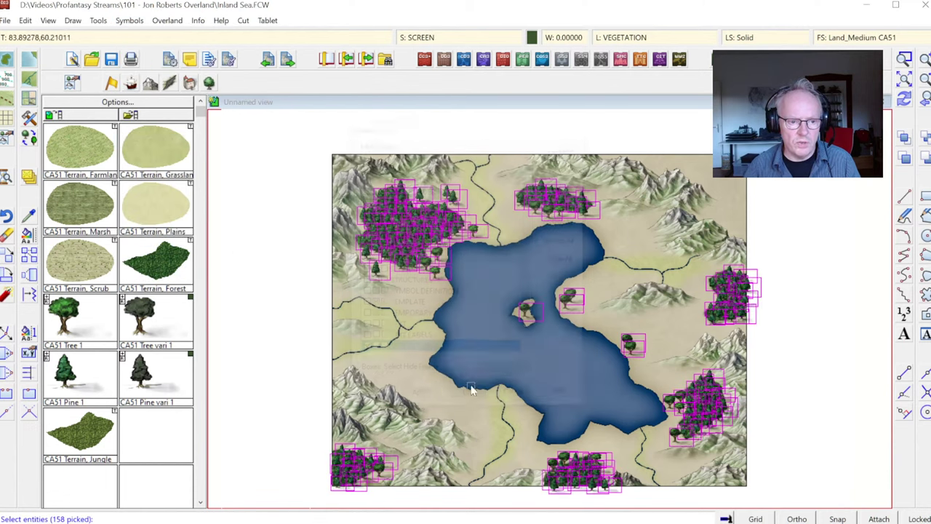
key(Return)
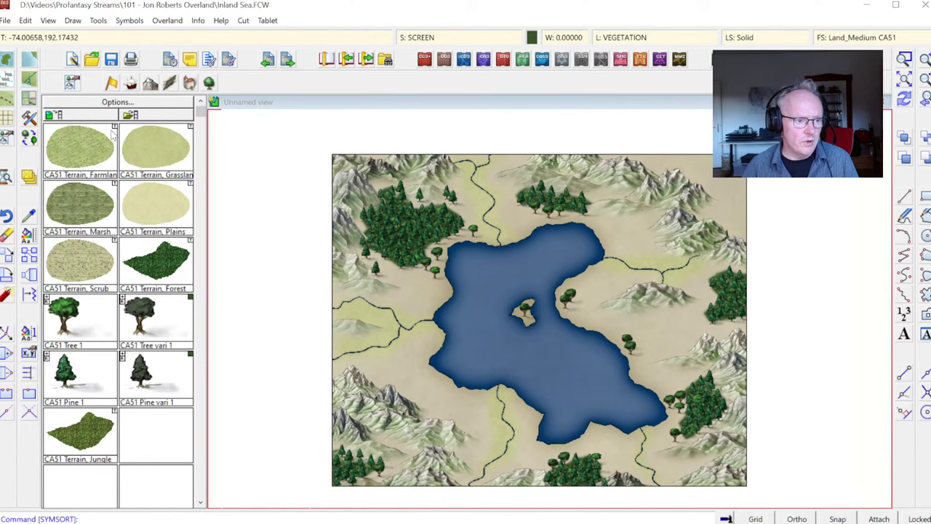
Step: Draw a Marsh terrain patch on the lake's north-west shore, tracing the lake outline
click(81, 200)
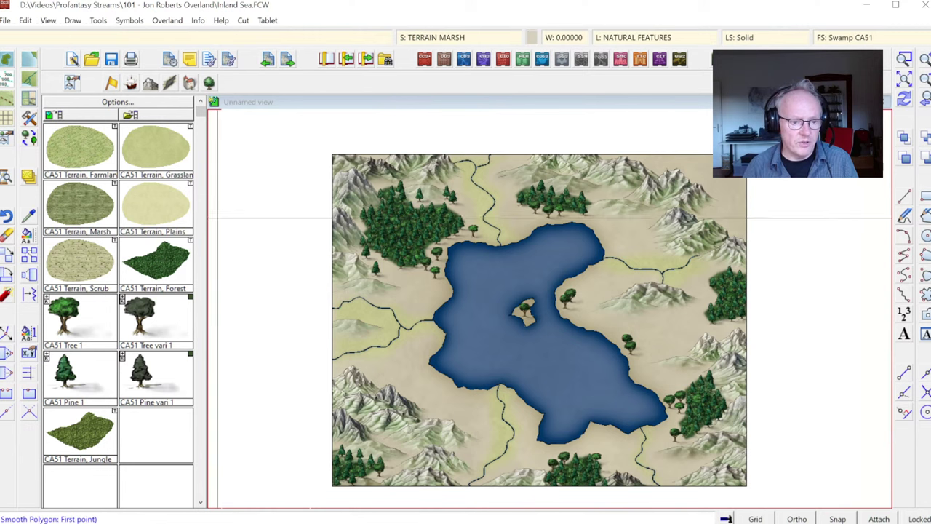
click(419, 250)
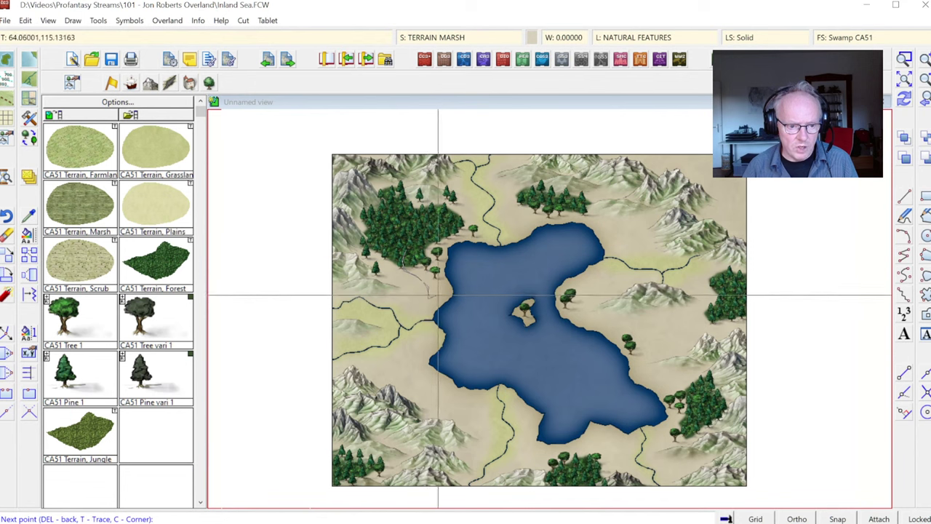
key(t)
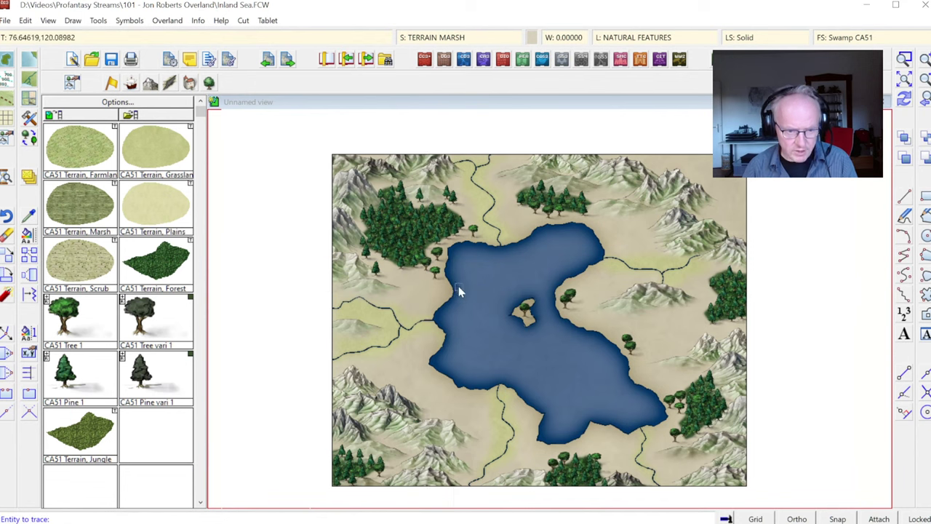
click(450, 300)
click(448, 266)
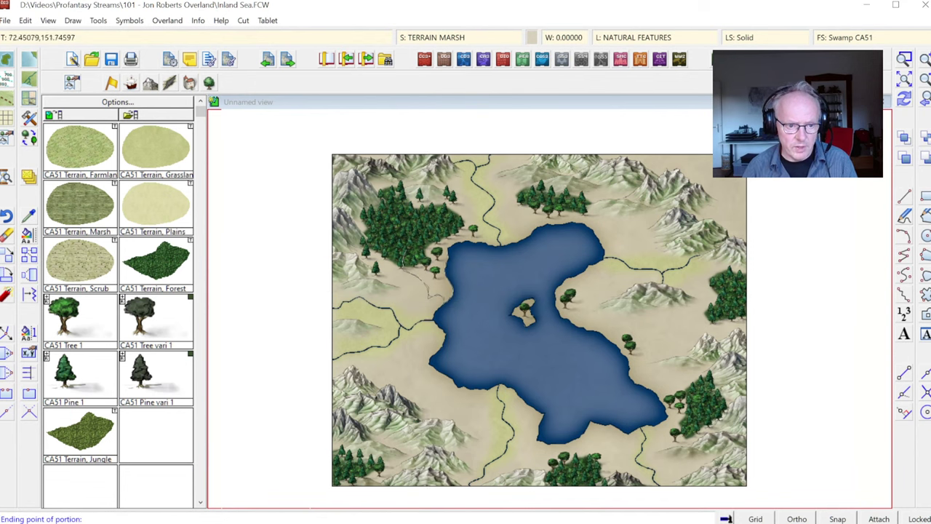
click(434, 242)
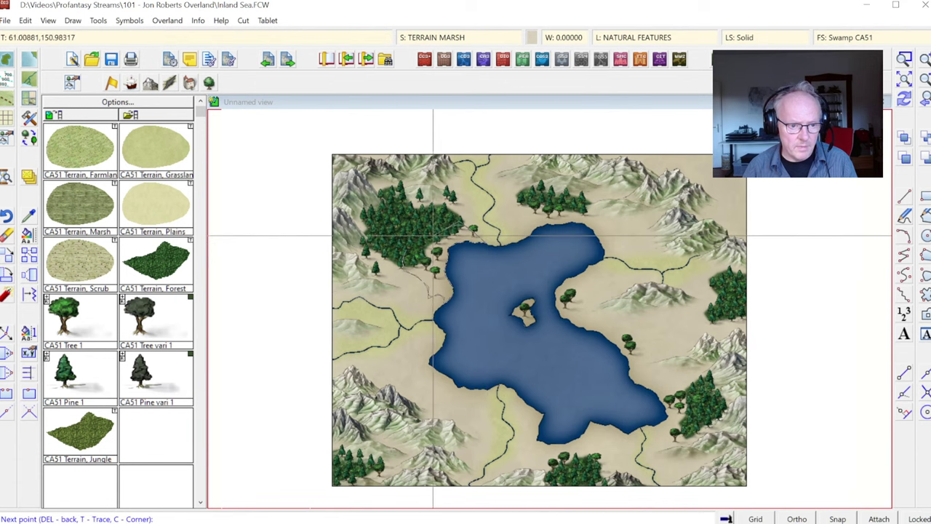
right_click(432, 236)
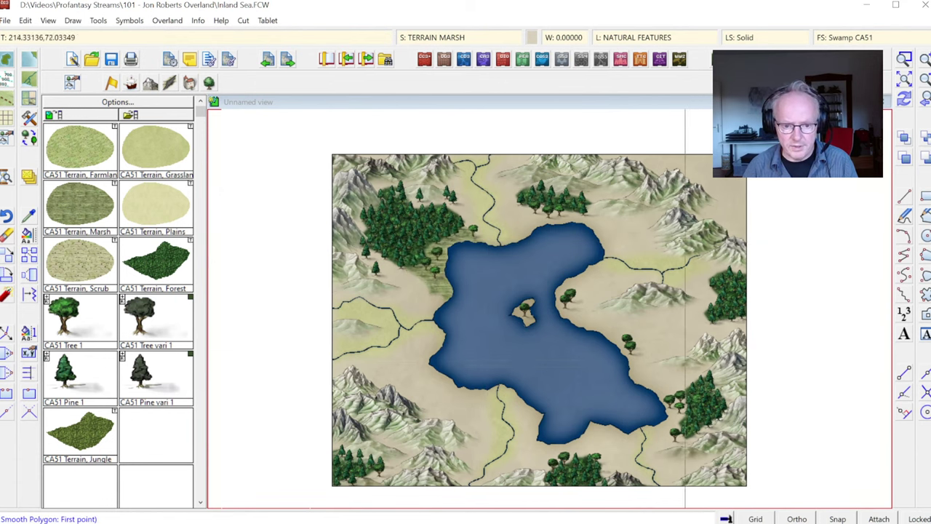
Step: Draw a marsh patch along the lake's east shore, tracing the shoreline
click(619, 336)
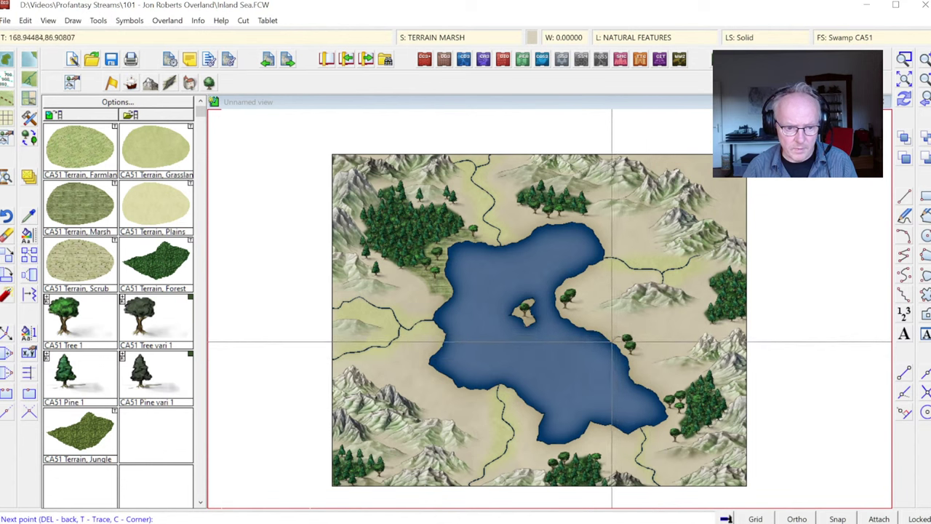
key(t)
click(605, 338)
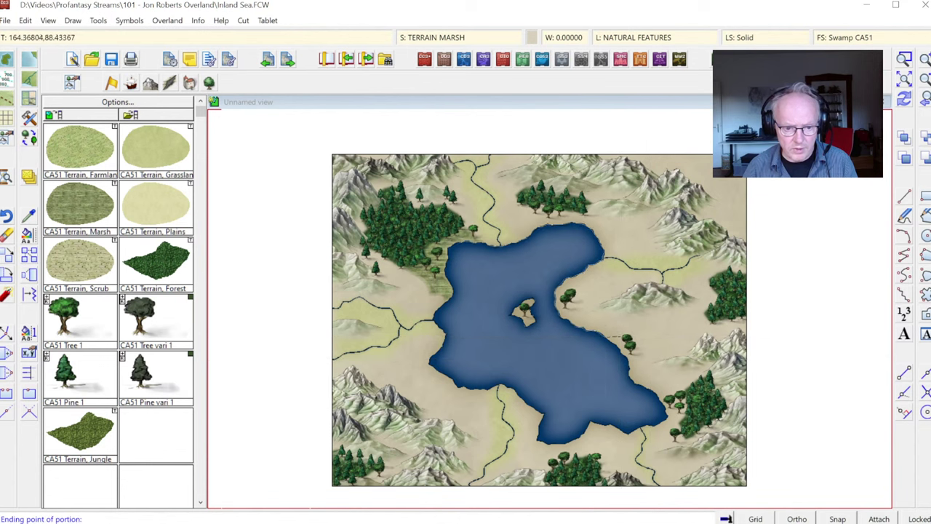
click(655, 426)
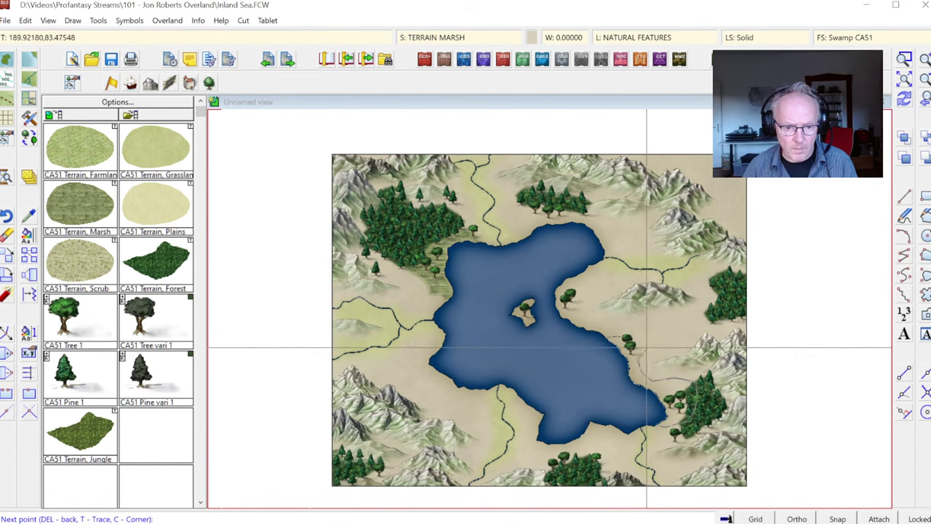
right_click(646, 347)
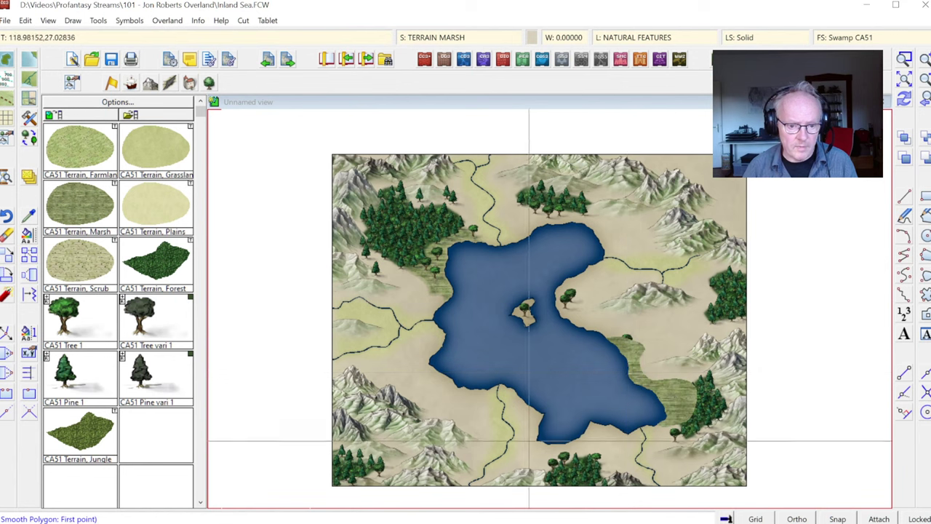
Step: Draw a marsh patch tracing the lake's south-west shore, then end marsh drawing
click(479, 397)
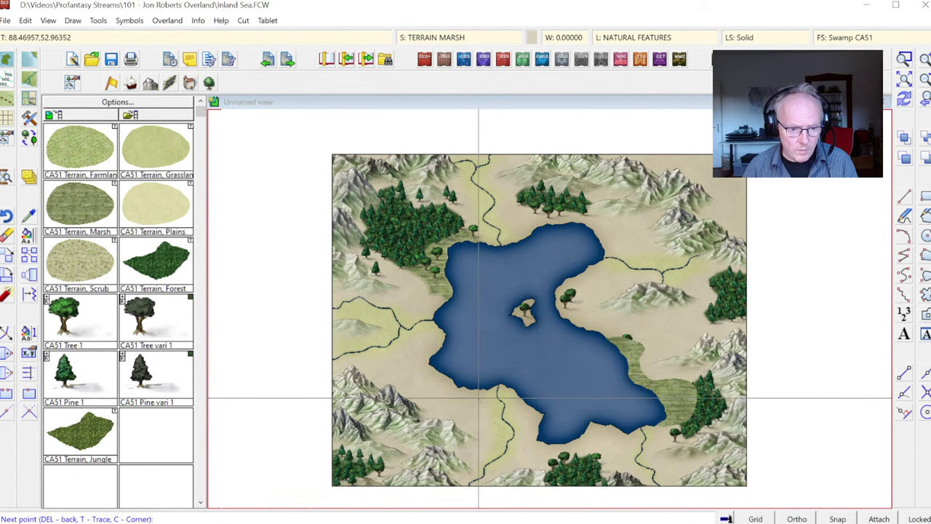
key(t)
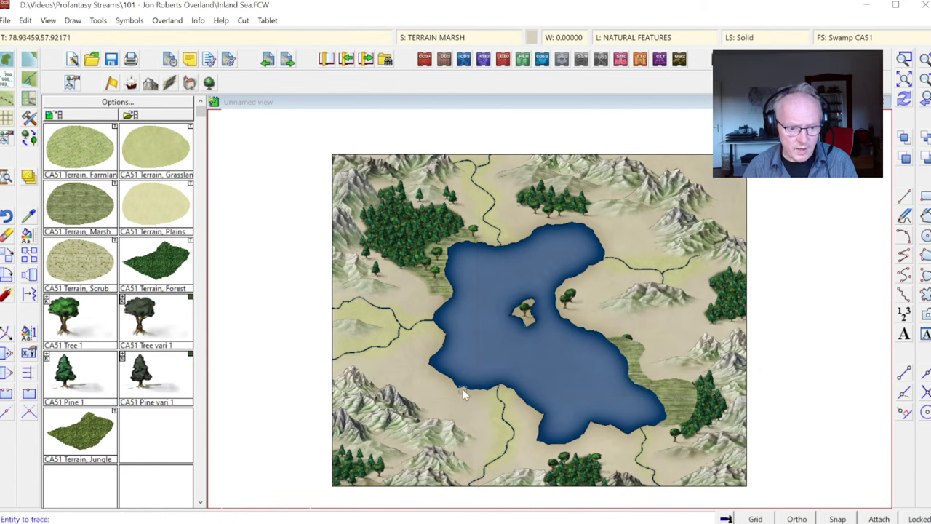
click(464, 391)
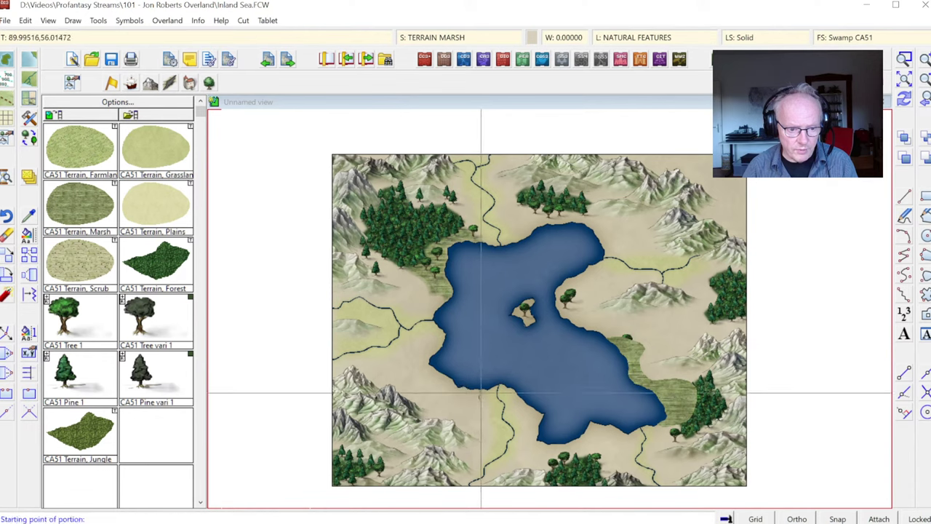
click(482, 394)
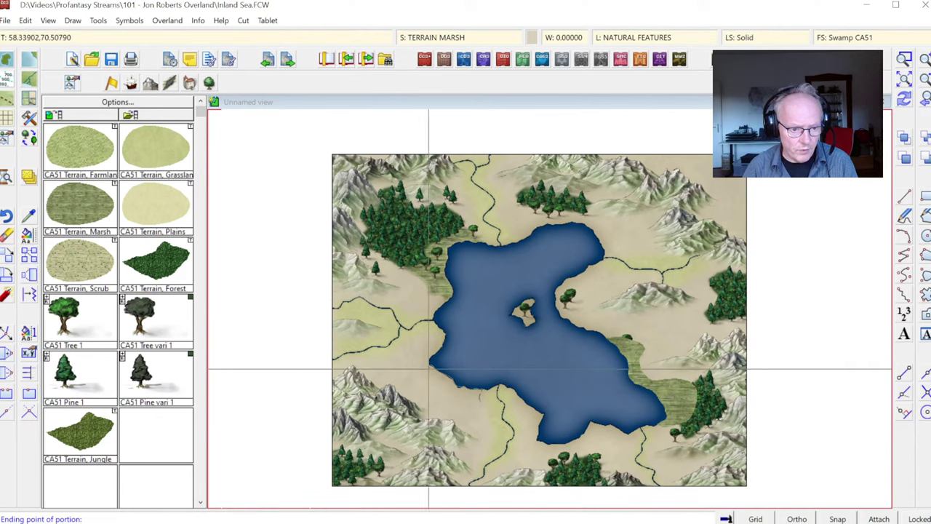
click(418, 362)
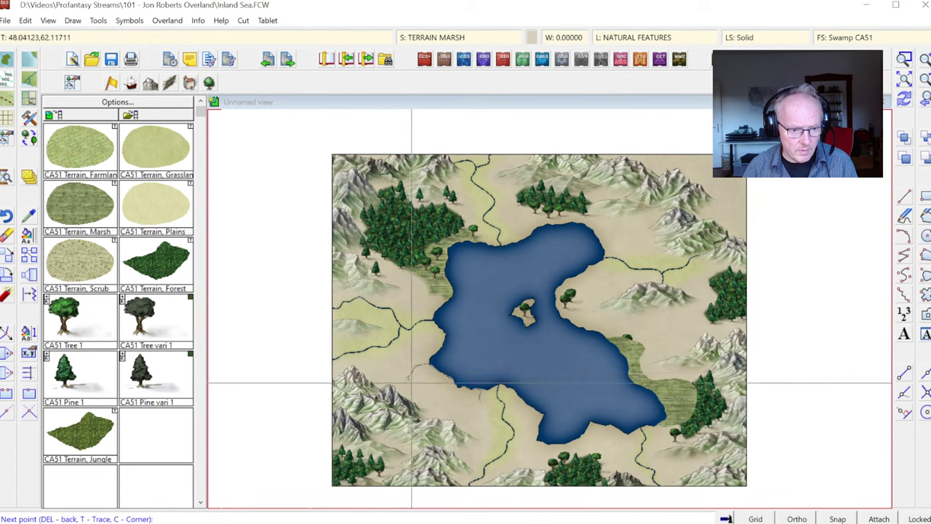
click(436, 393)
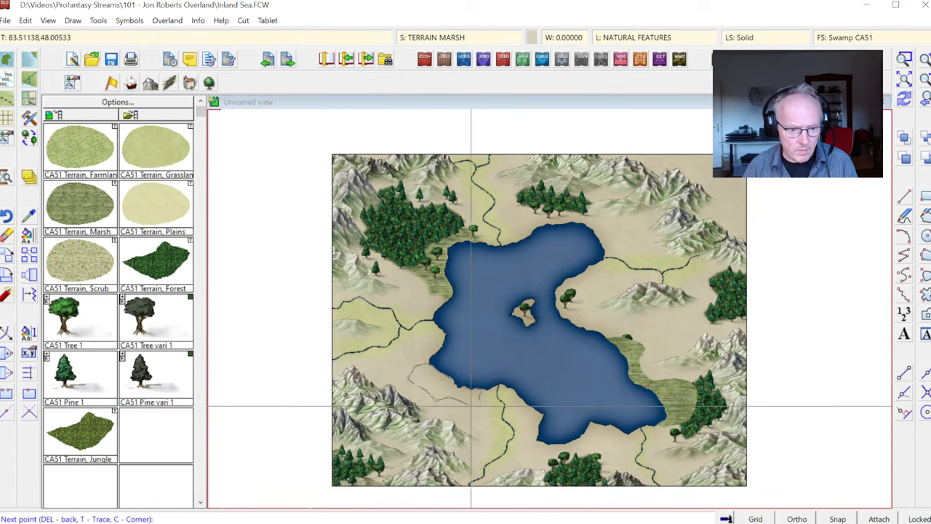
right_click(473, 405)
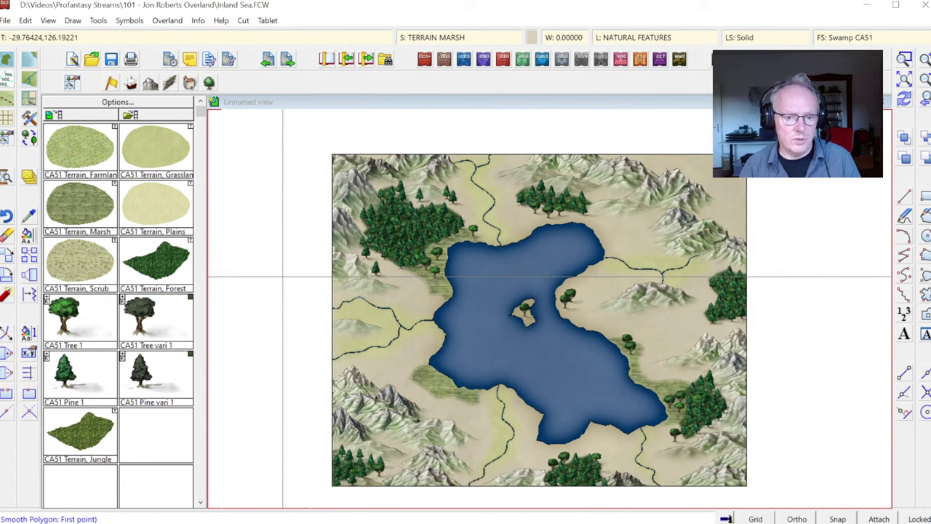
key(Escape)
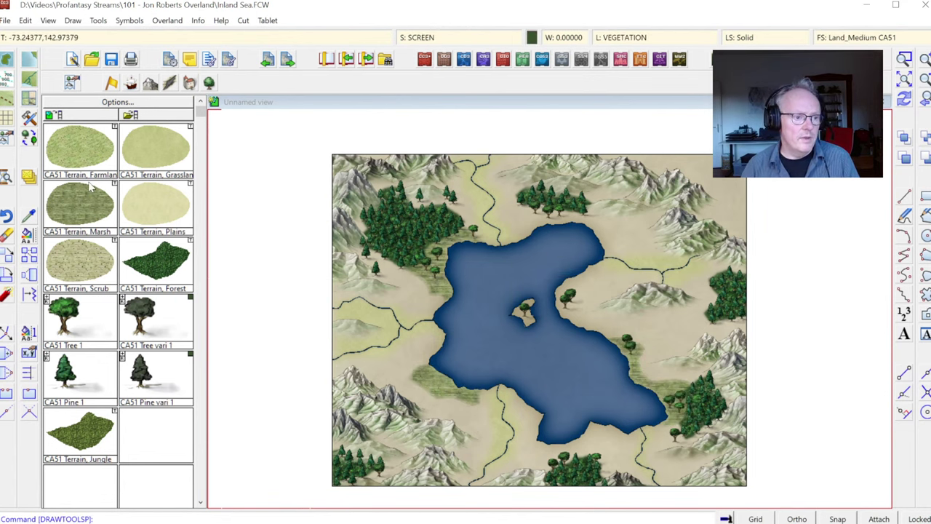
Step: Choose the Terrain Default, Mountain Back style and draw a background area at the map's top-left
click(170, 83)
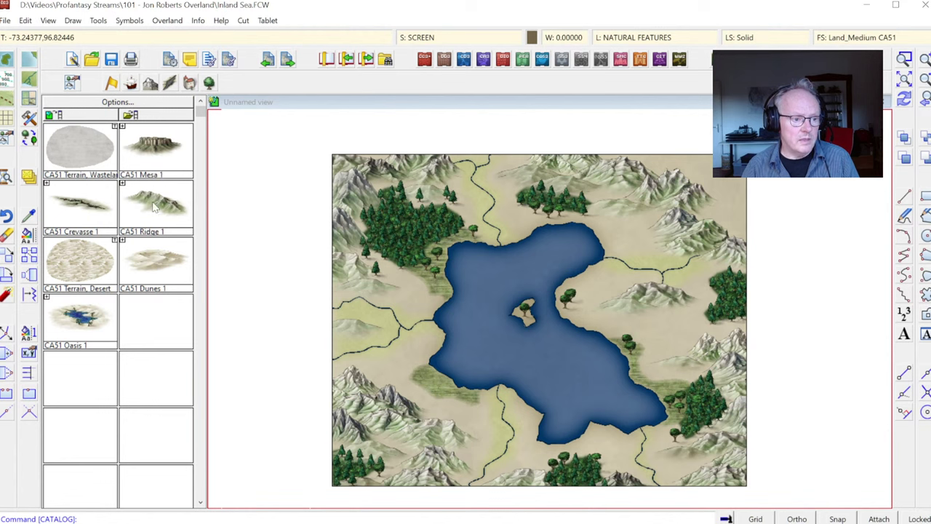
click(30, 100)
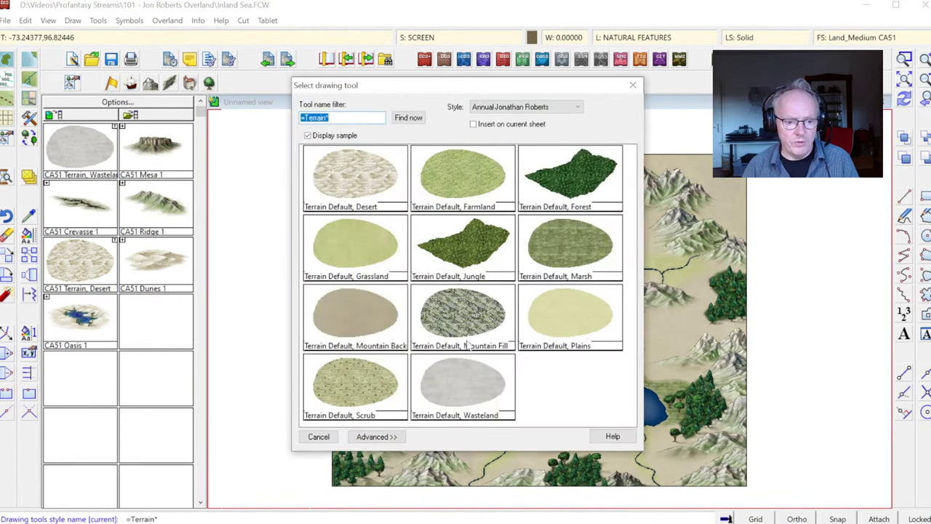
double_click(361, 304)
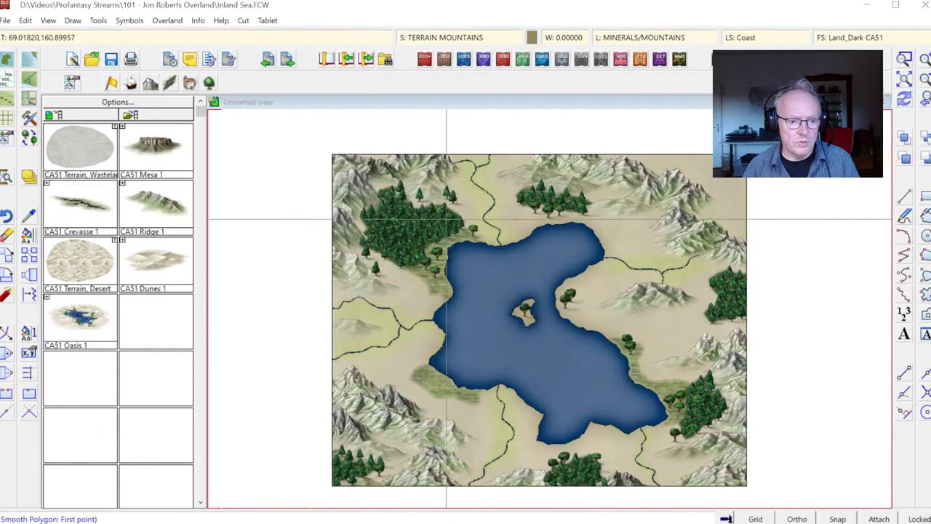
click(456, 149)
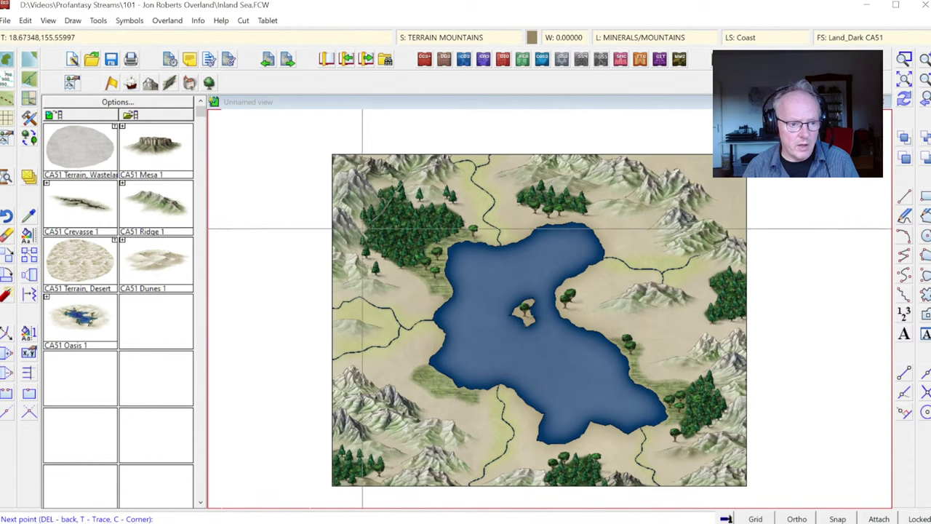
click(350, 267)
right_click(240, 167)
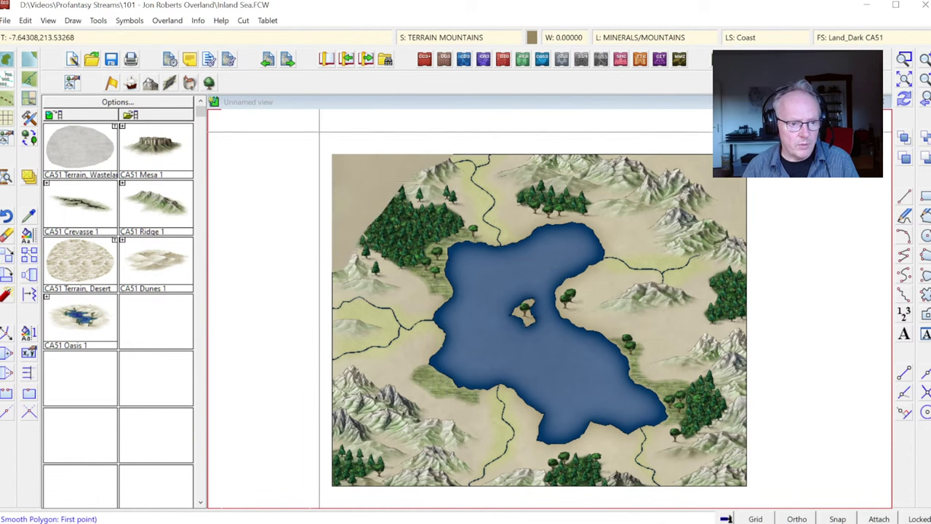
Step: Draw two more mountain-background areas in the upper right and along the right edge
click(640, 171)
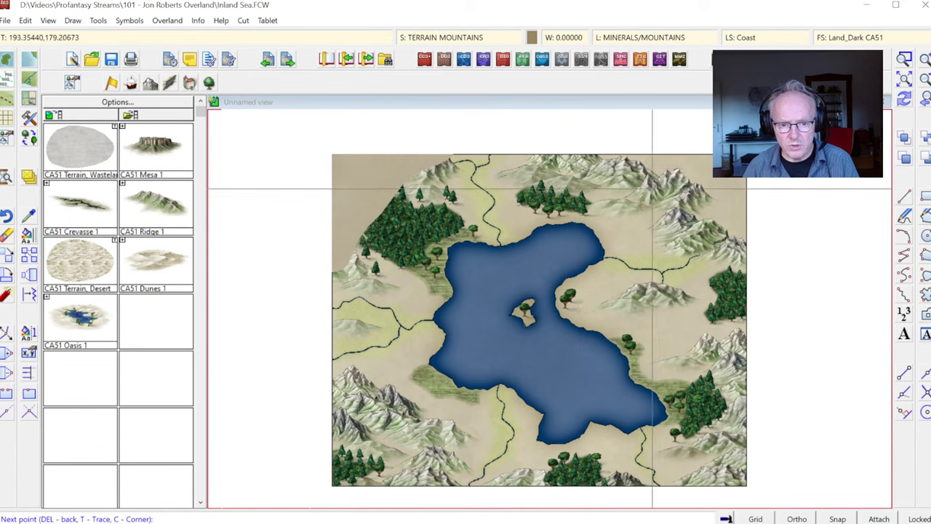
click(631, 207)
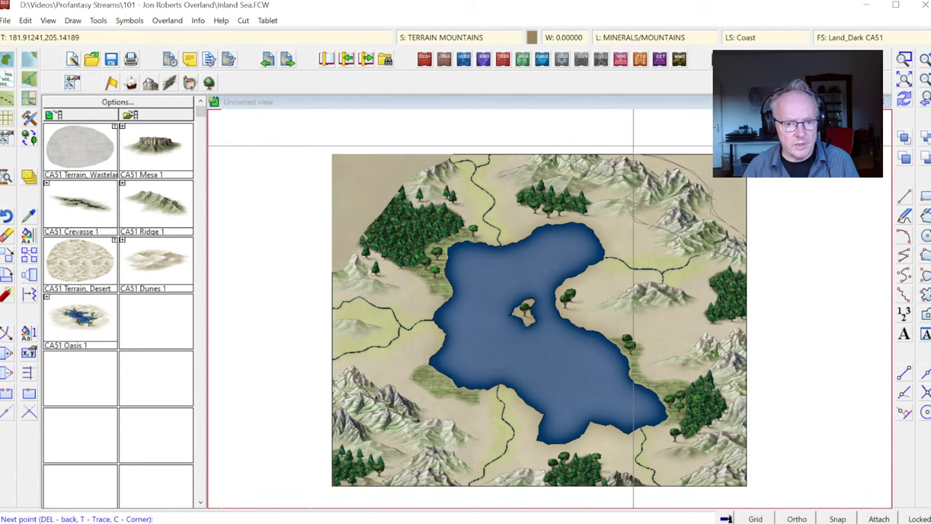
right_click(690, 244)
click(732, 348)
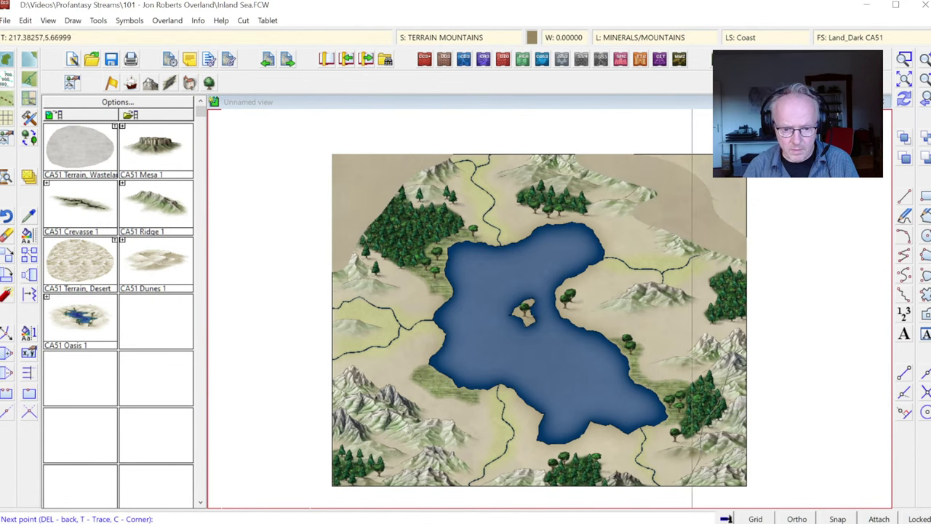
right_click(700, 440)
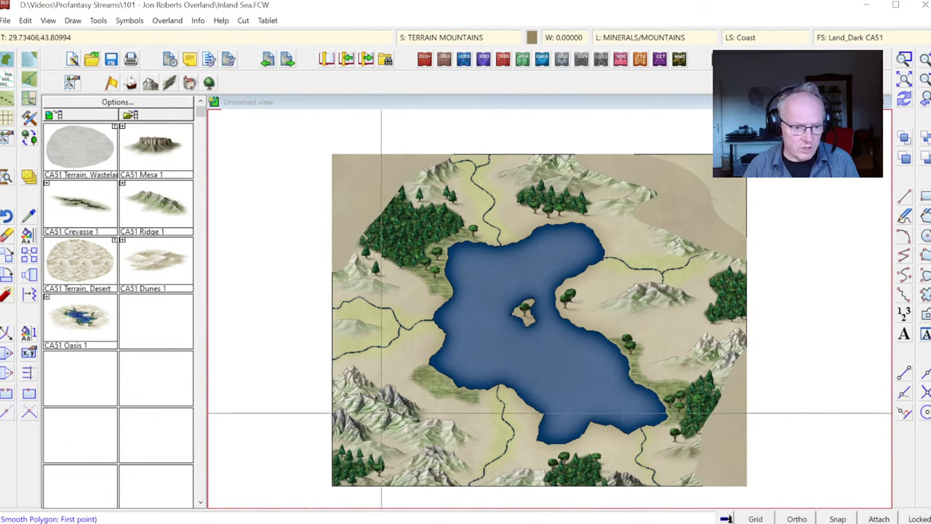
Step: Draw a lower-left mountain-background area and redraw the map so fills sit under symbols
click(453, 407)
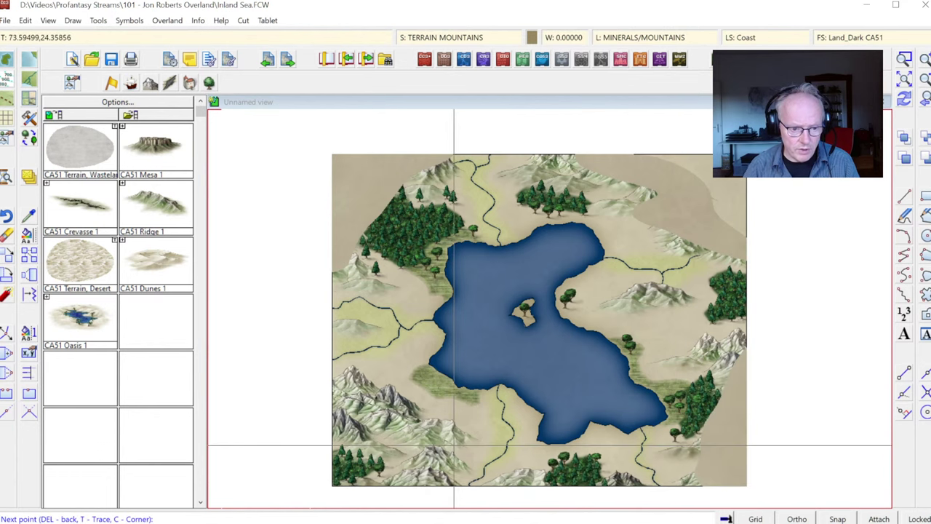
click(471, 480)
click(354, 492)
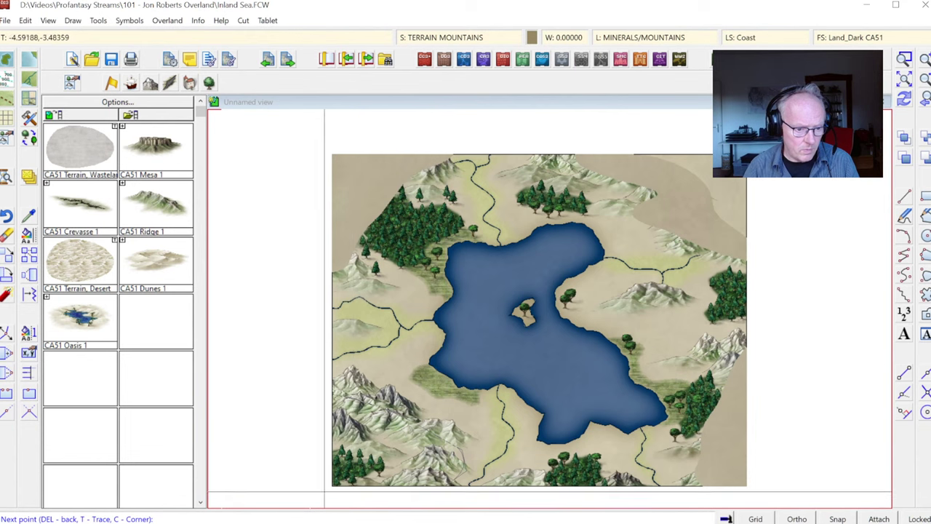
right_click(354, 491)
key(Escape)
click(905, 99)
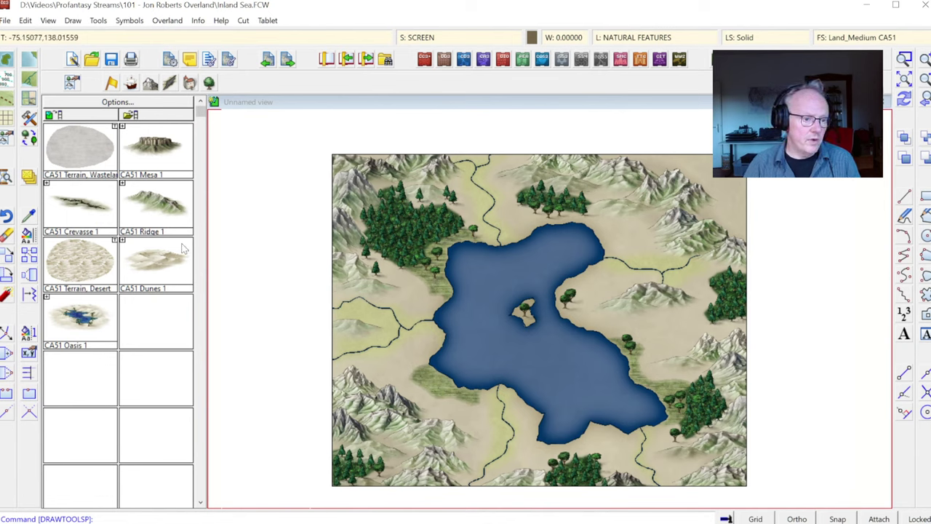
Step: Draw a CA51 Terrain, Desert dunes area in the map's upper right
click(80, 264)
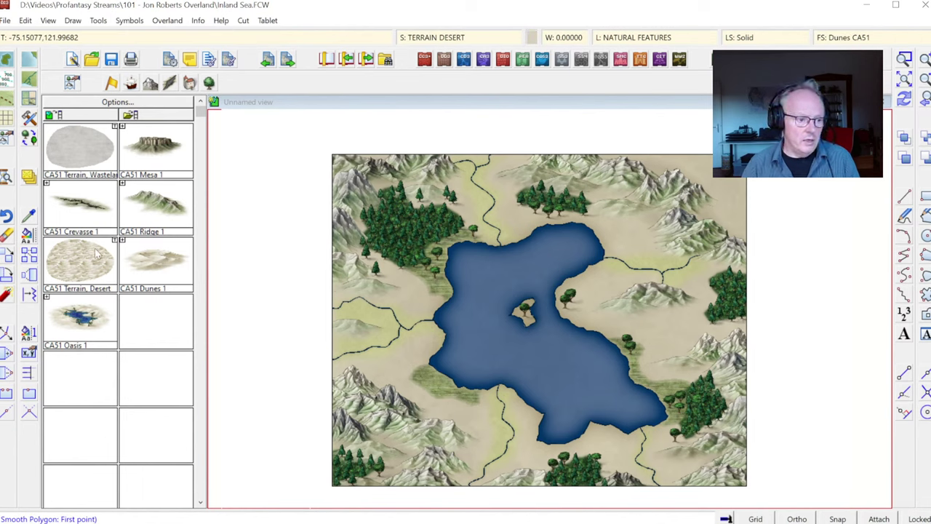
click(600, 146)
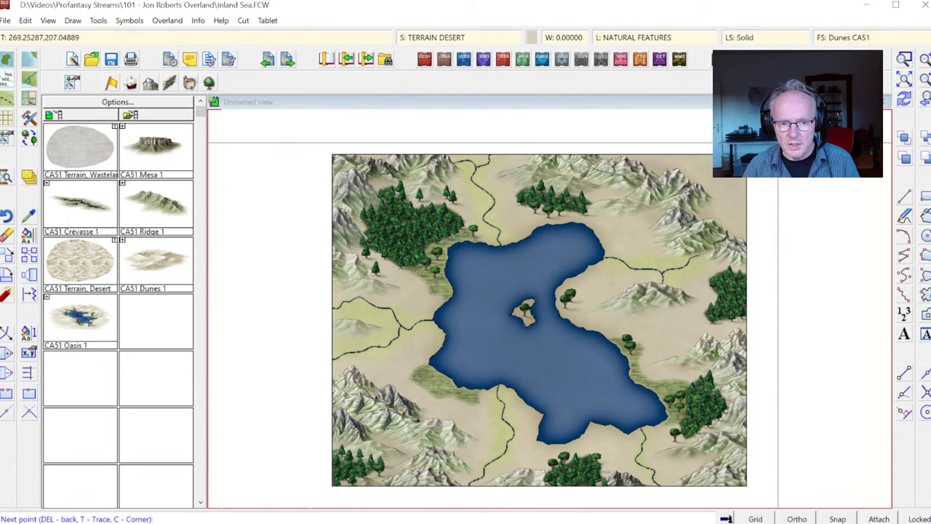
right_click(618, 143)
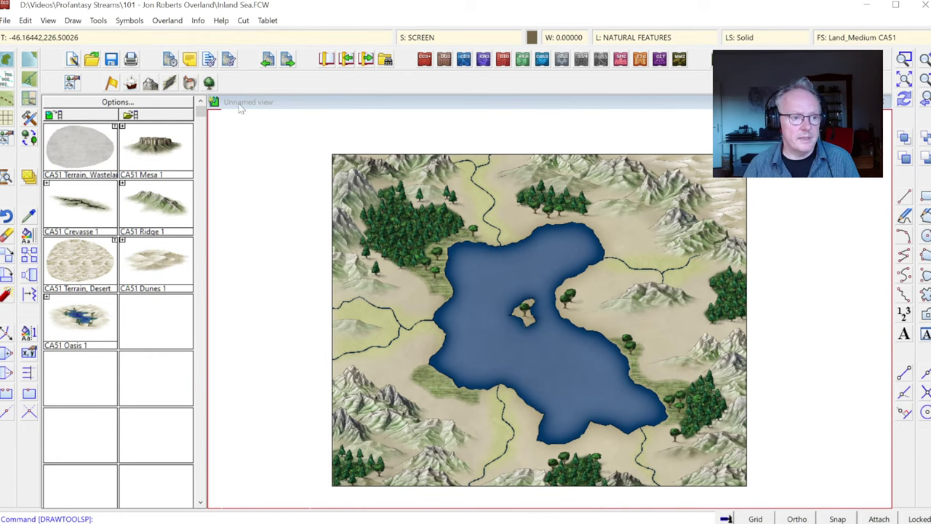
Step: Place a CA51 City 1 symbol on the lake's east shore after zooming onto the map
click(189, 83)
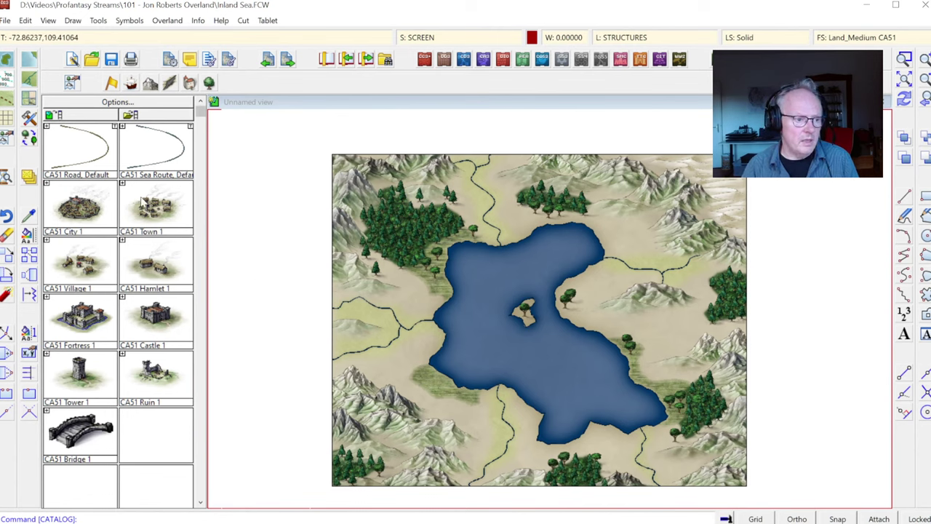
click(88, 212)
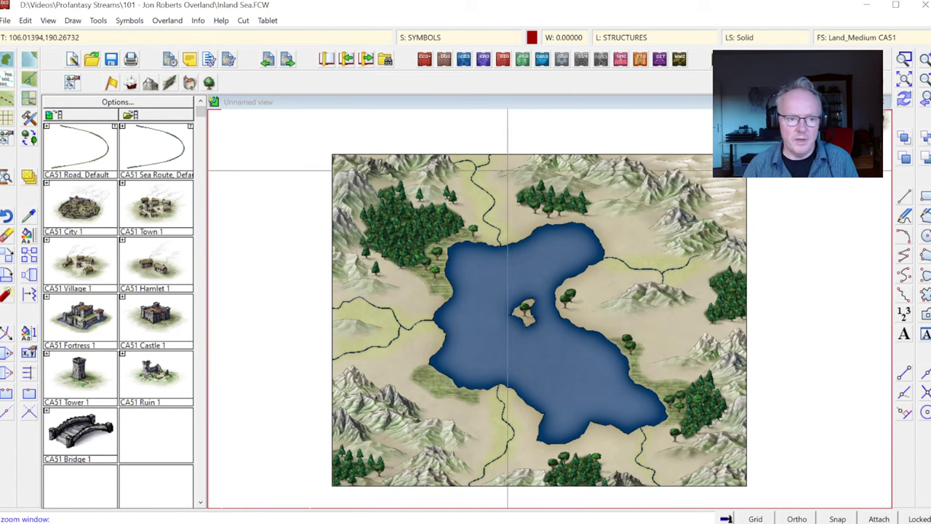
click(328, 152)
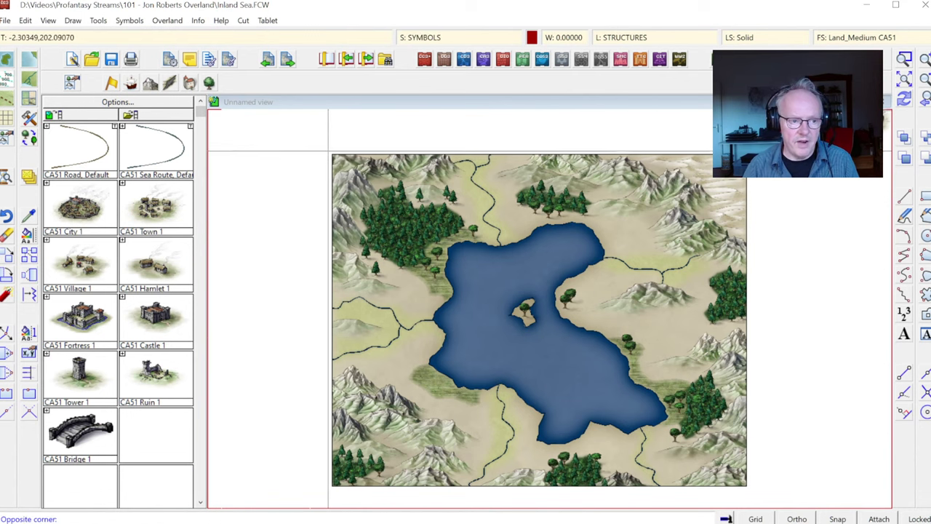
click(747, 495)
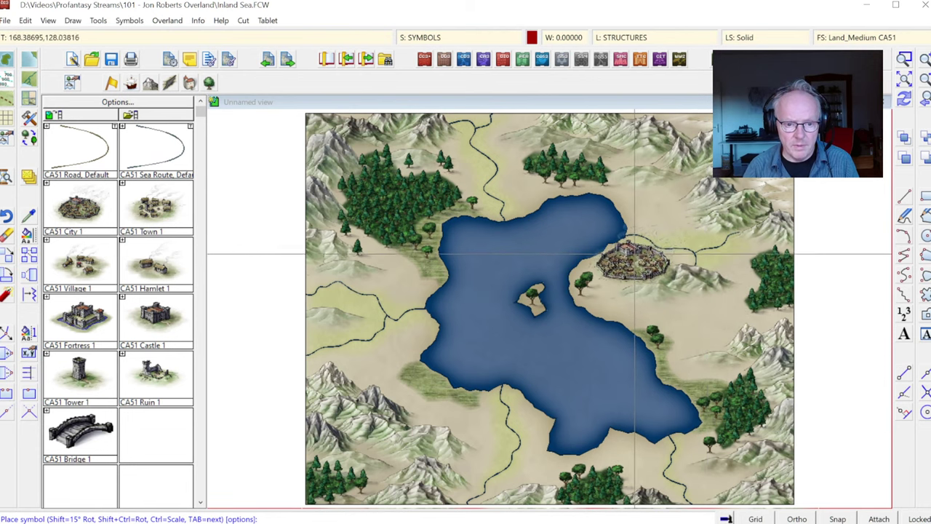
click(632, 255)
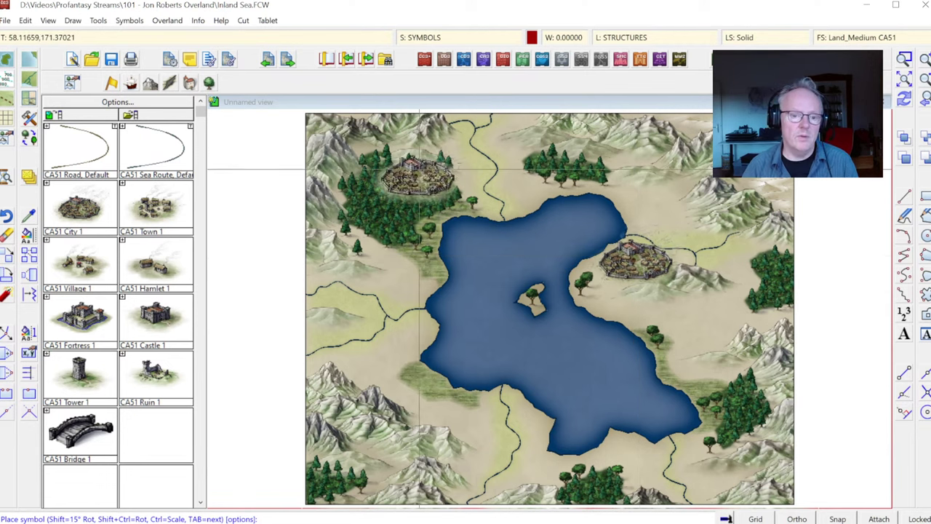
right_click(429, 184)
click(129, 20)
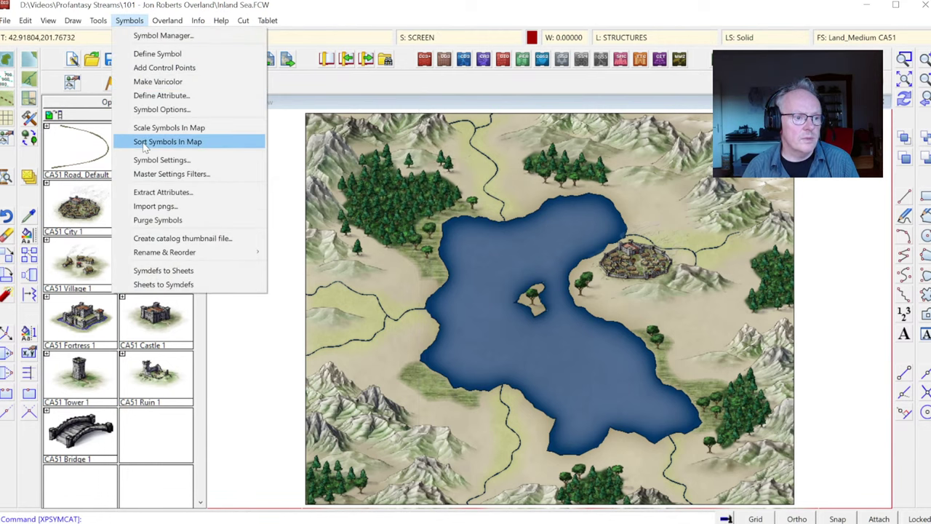
Step: Sort all 254 symbols on the map into proper drawing order
click(145, 147)
right_click(464, 214)
click(461, 256)
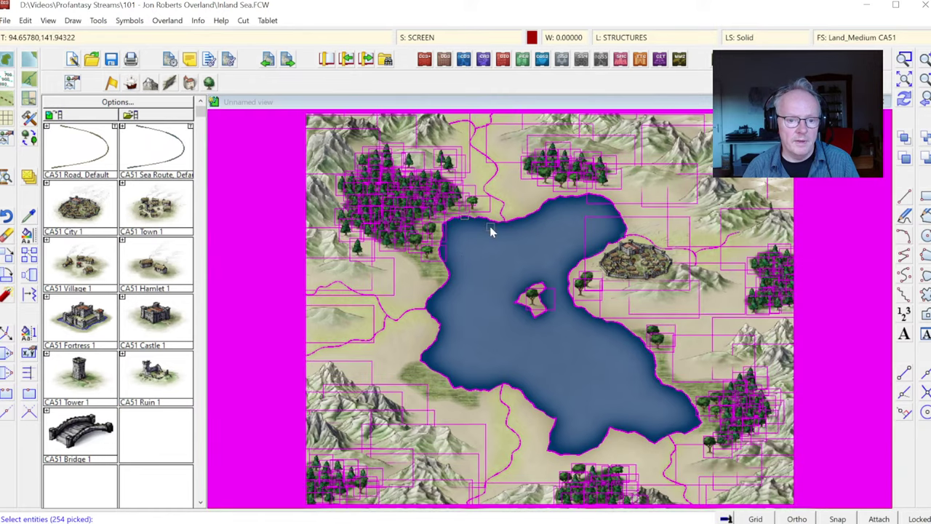
key(Return)
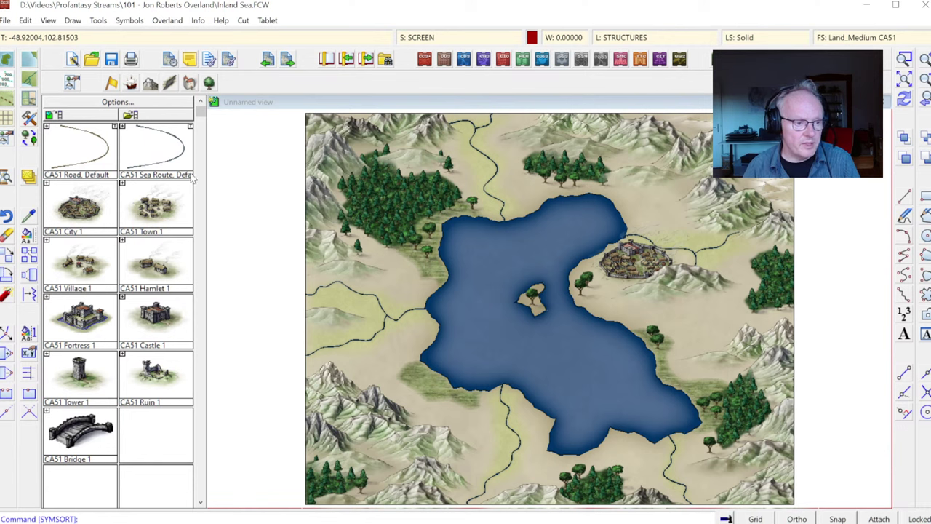
Step: Place Town 1 on the lake's west shore and villages at the south shore, top edge and left edge
click(156, 210)
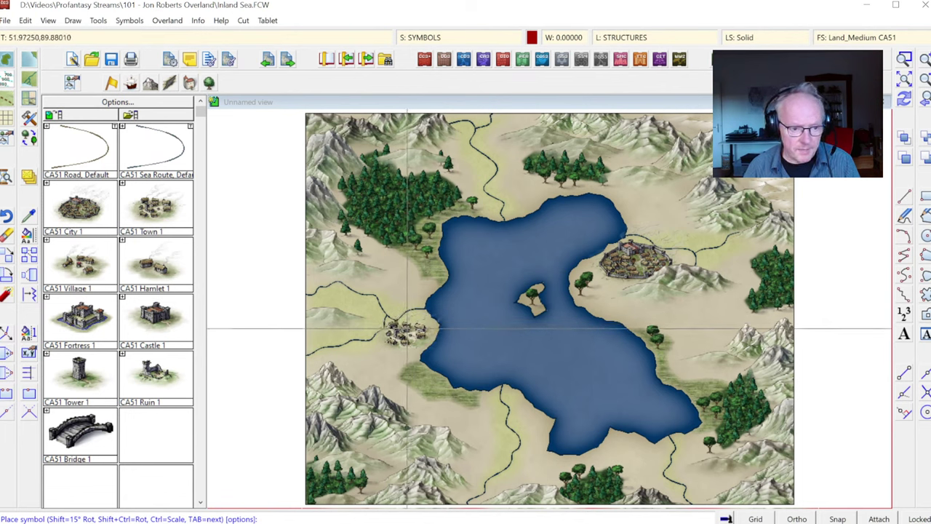
click(406, 328)
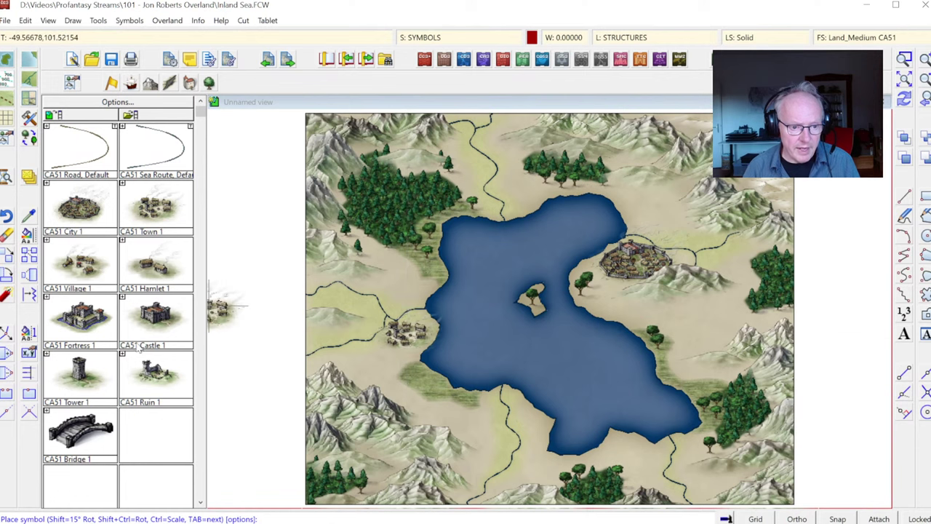
click(164, 402)
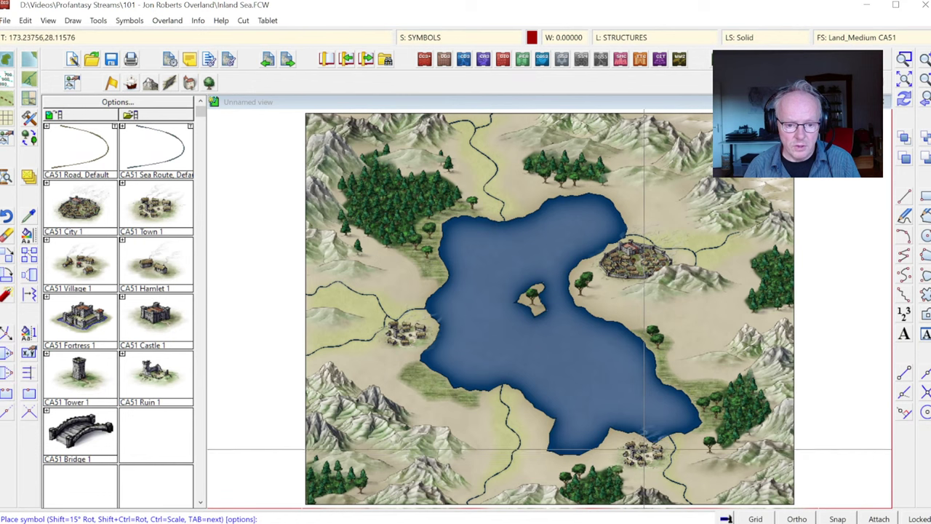
click(646, 450)
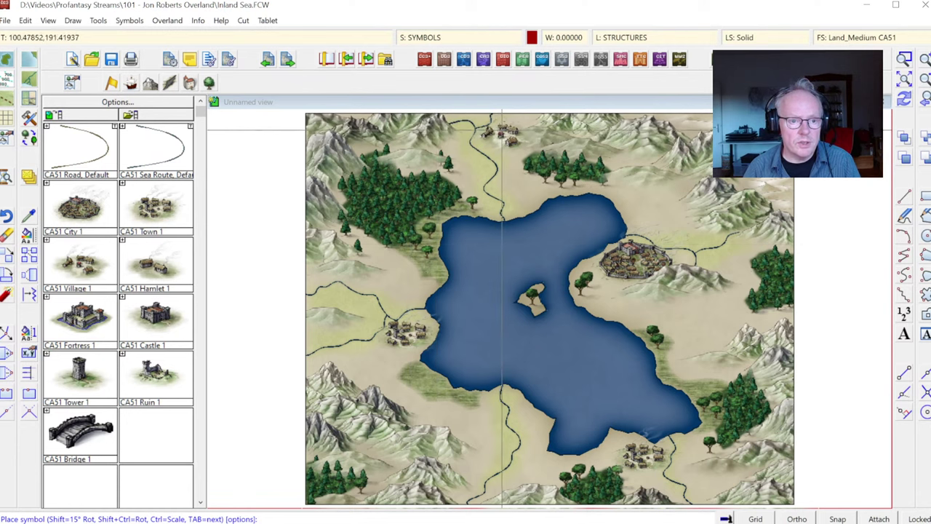
click(502, 133)
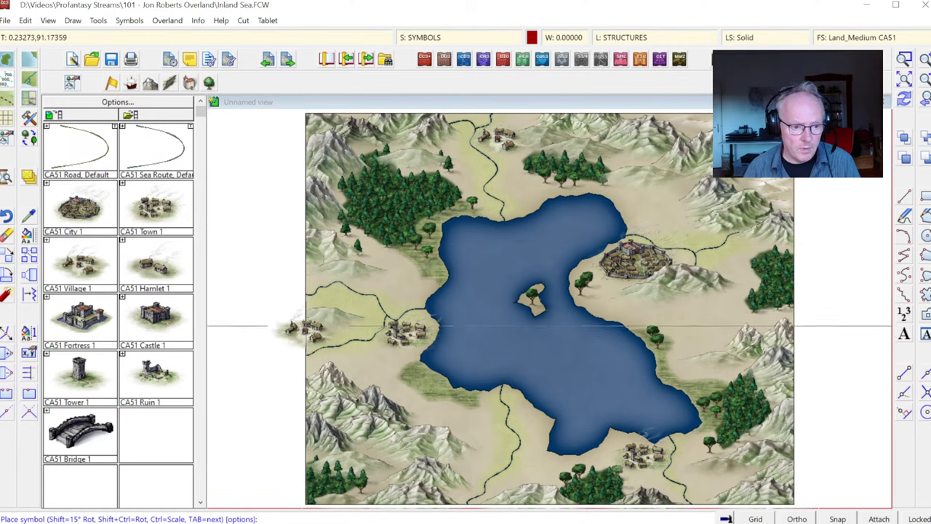
click(305, 329)
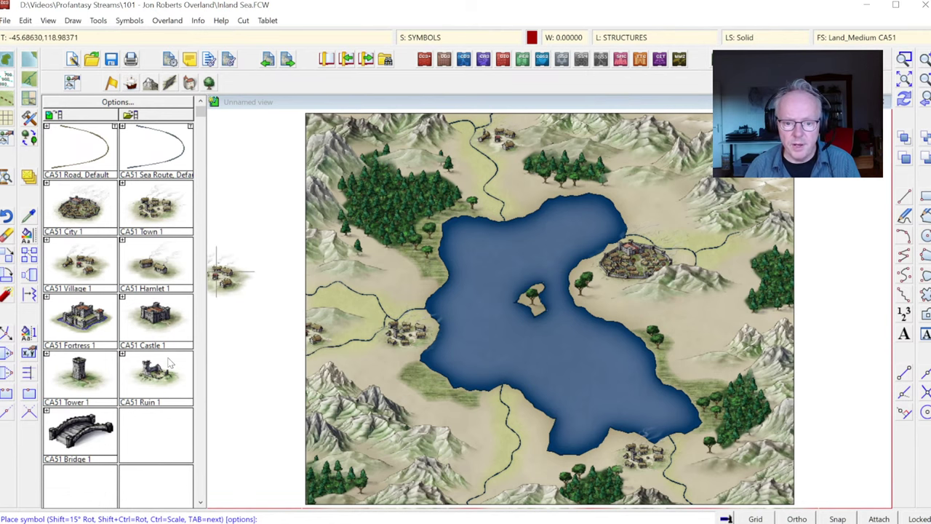
Step: Place Hamlet 1 symbols at the road end east of the city and on the bottom road
click(160, 269)
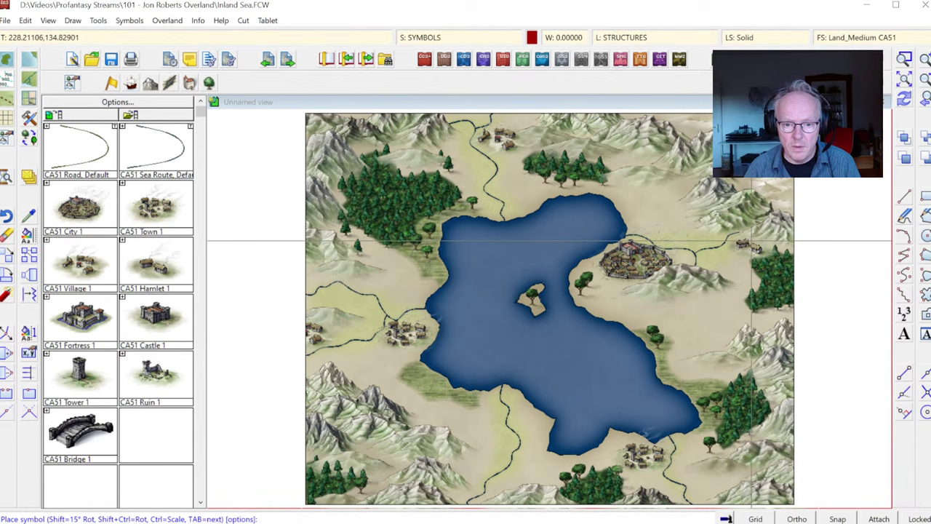
click(752, 241)
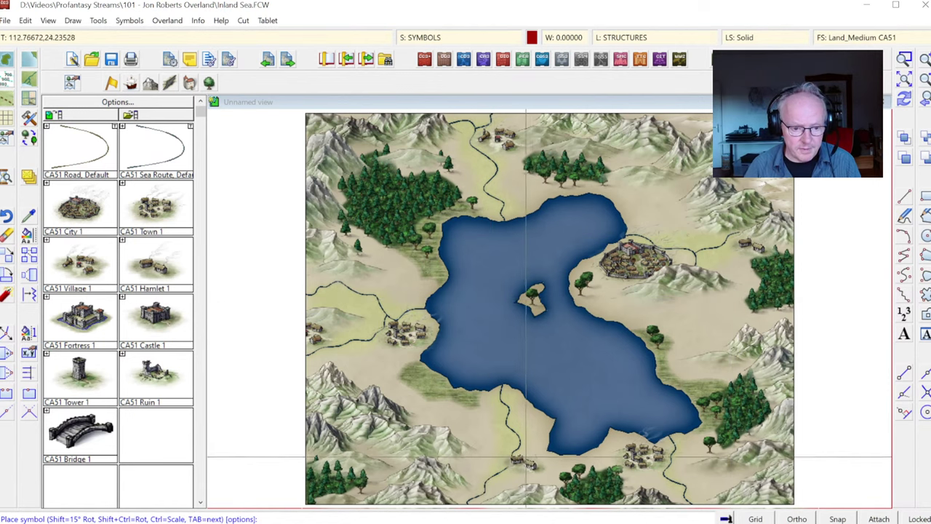
click(543, 456)
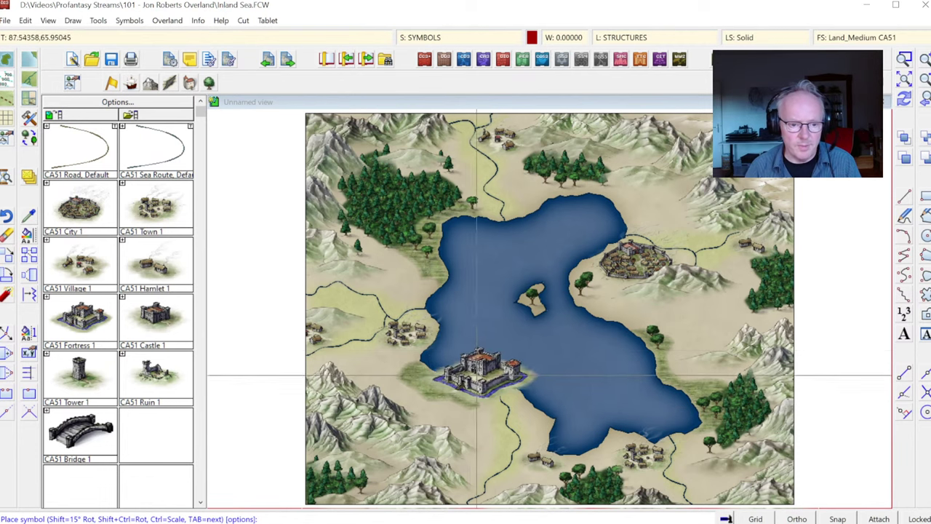
Step: Place a Castle 1 at the northern forest edge and towers below the lake and on the southwest shore
click(125, 320)
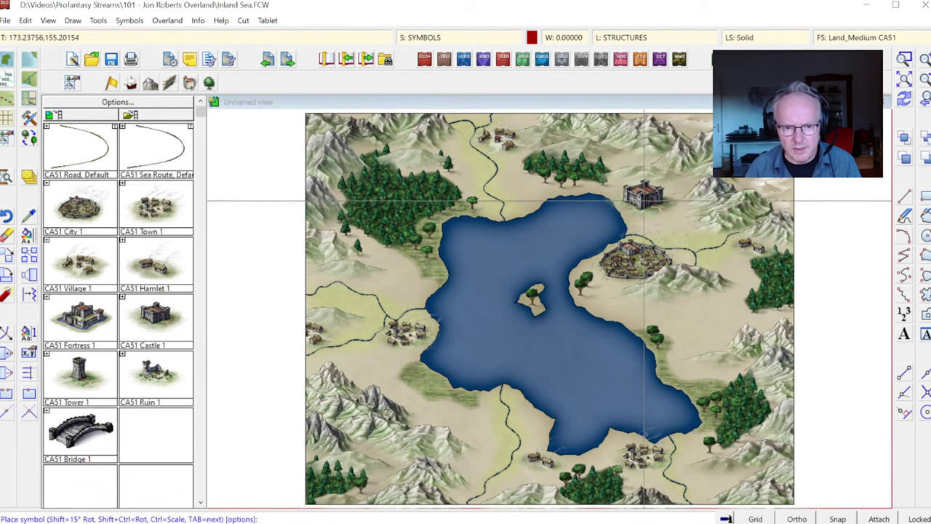
click(644, 188)
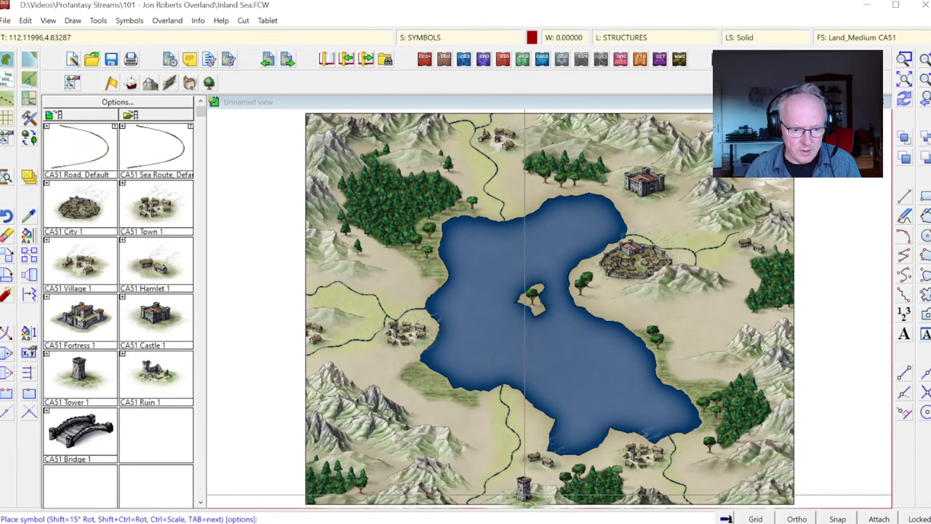
click(522, 485)
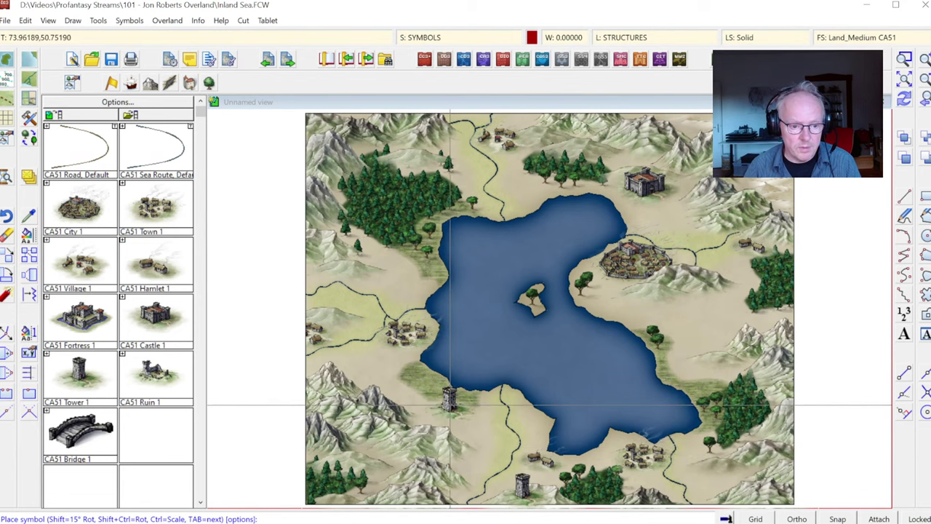
click(445, 405)
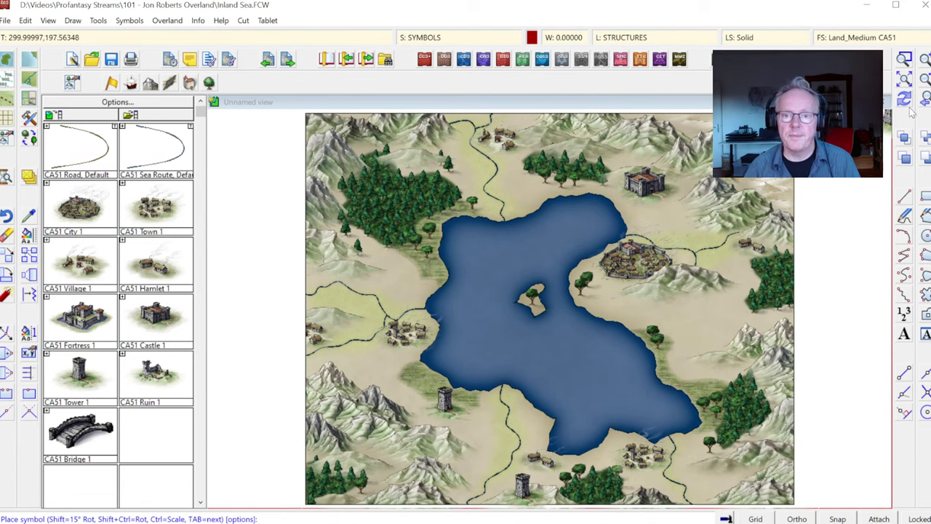
click(644, 191)
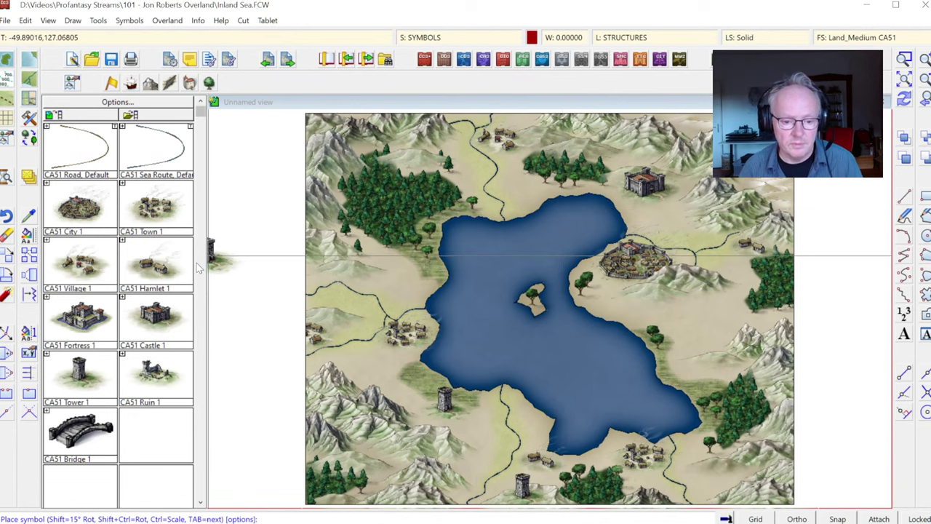
Step: Place a Bridge 1 symbol at the crossing by the eastern walled town, then mirror it
key(Escape)
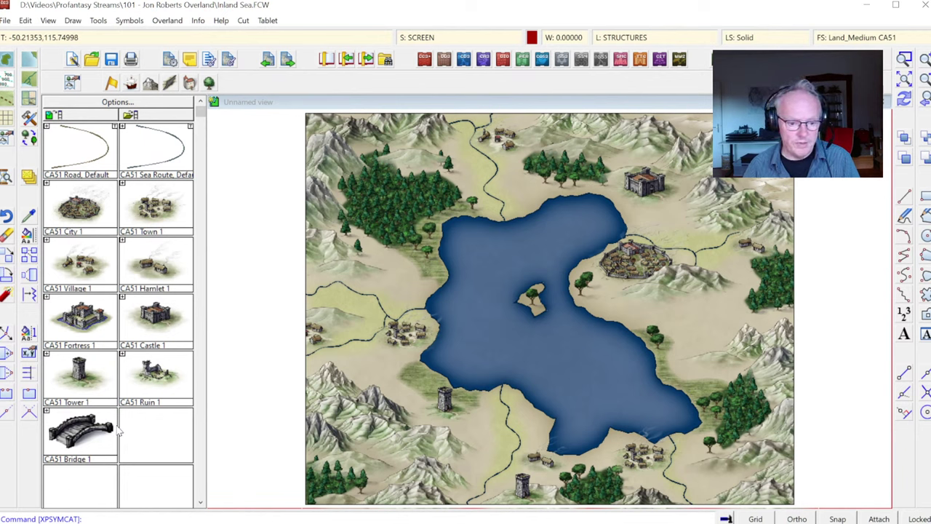
click(66, 430)
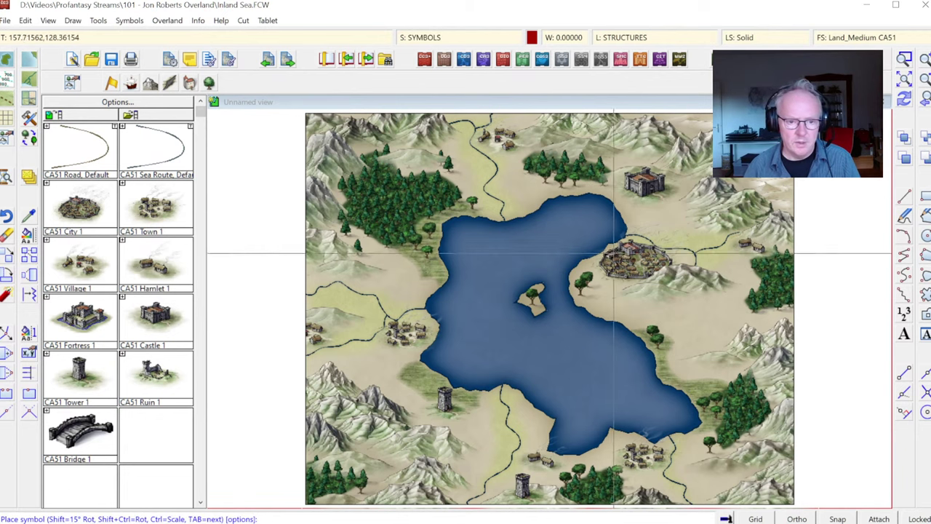
click(644, 236)
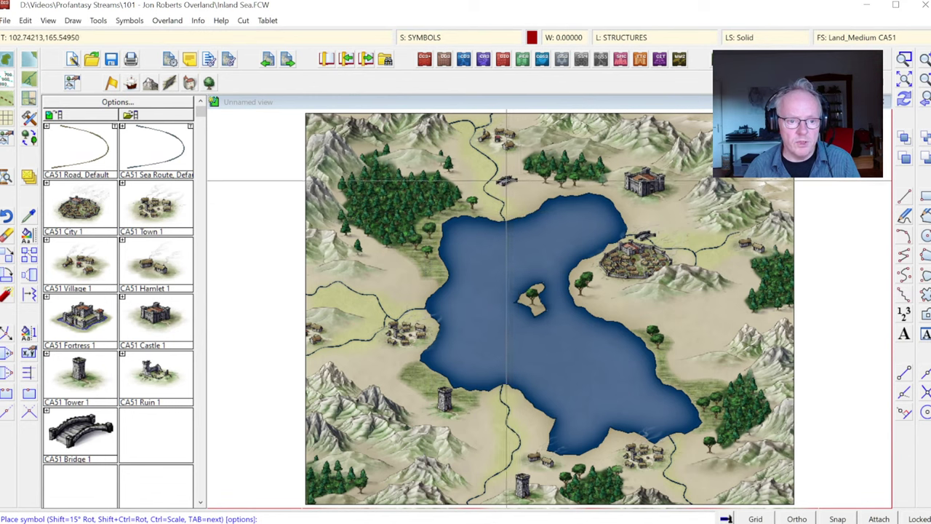
right_click(506, 181)
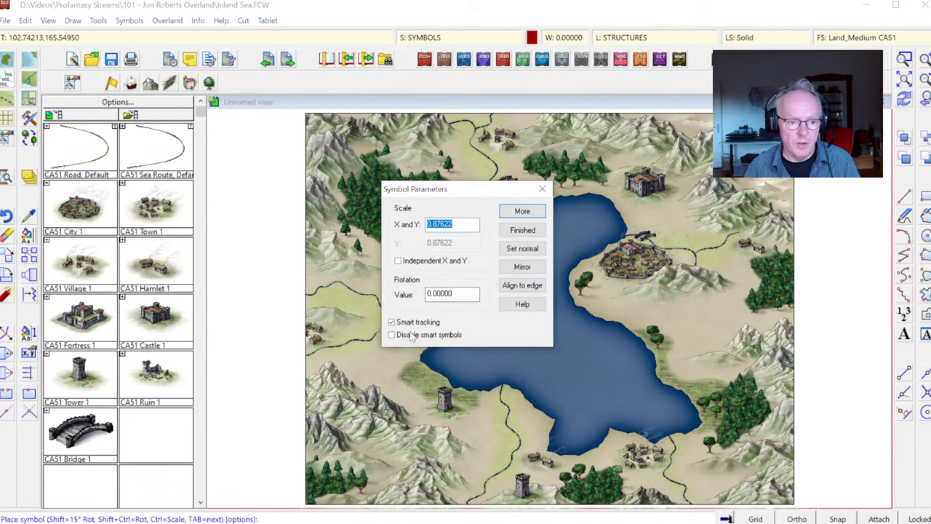
click(520, 211)
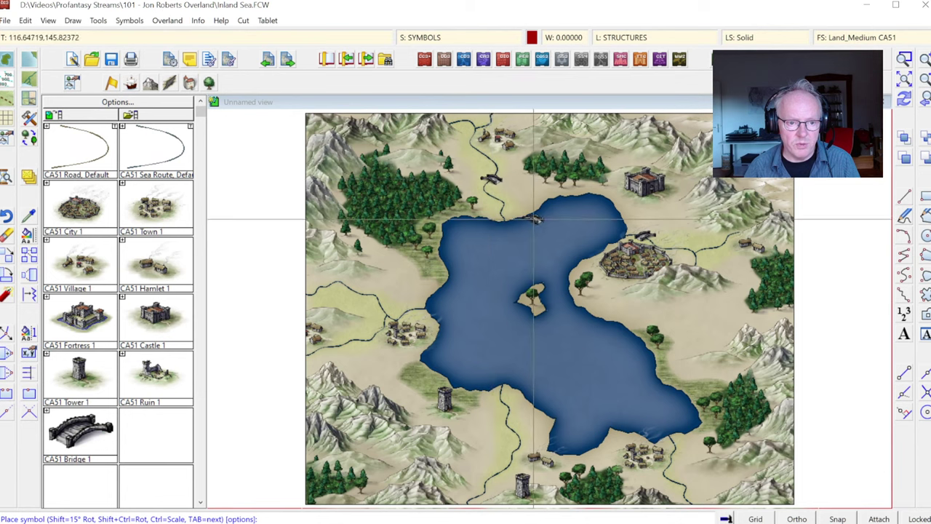
Step: Unflip the bridge and place it on the southern river crossing
right_click(537, 240)
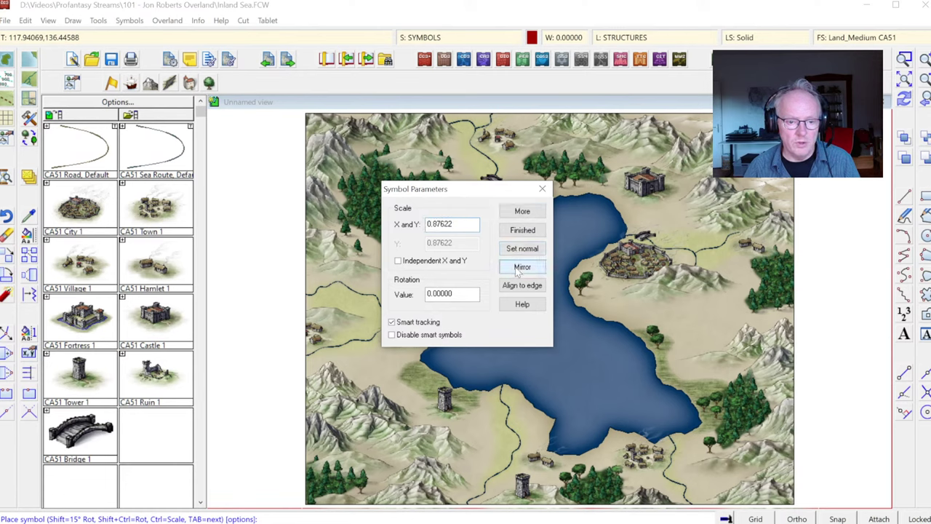
click(531, 212)
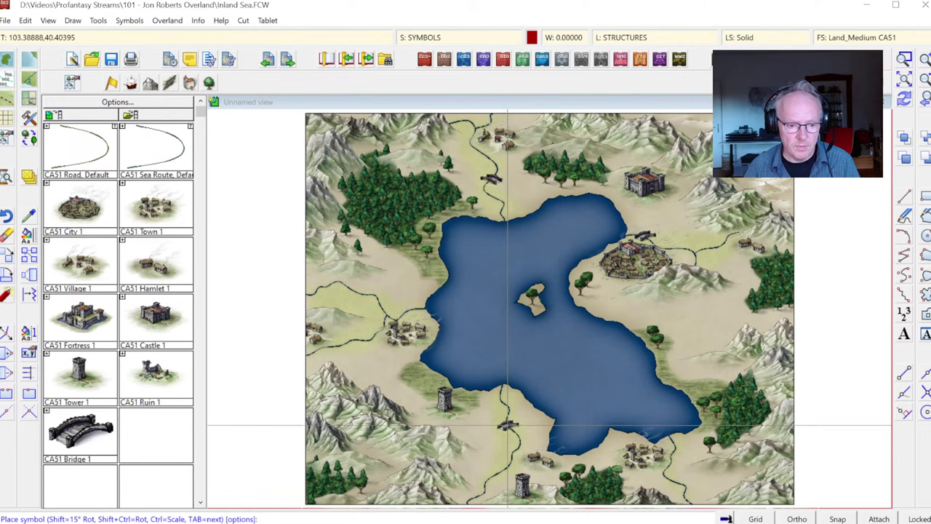
right_click(502, 411)
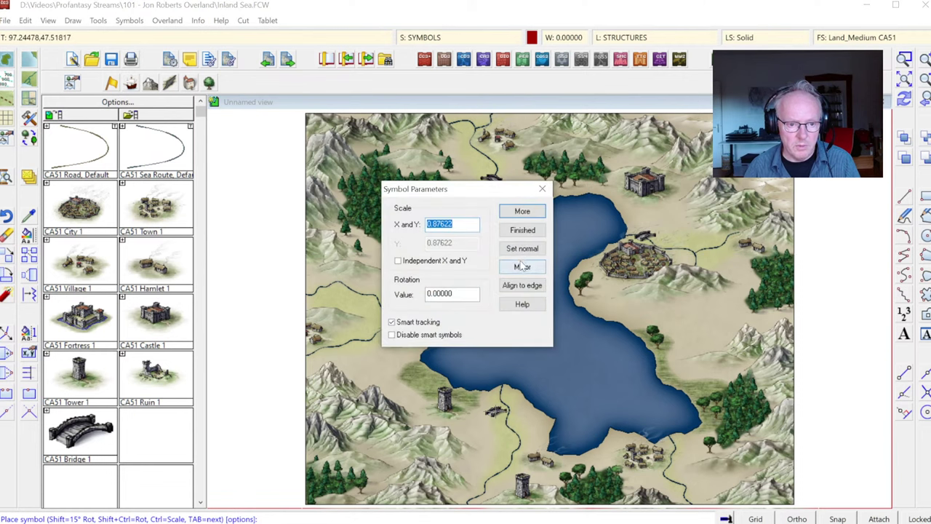
click(518, 211)
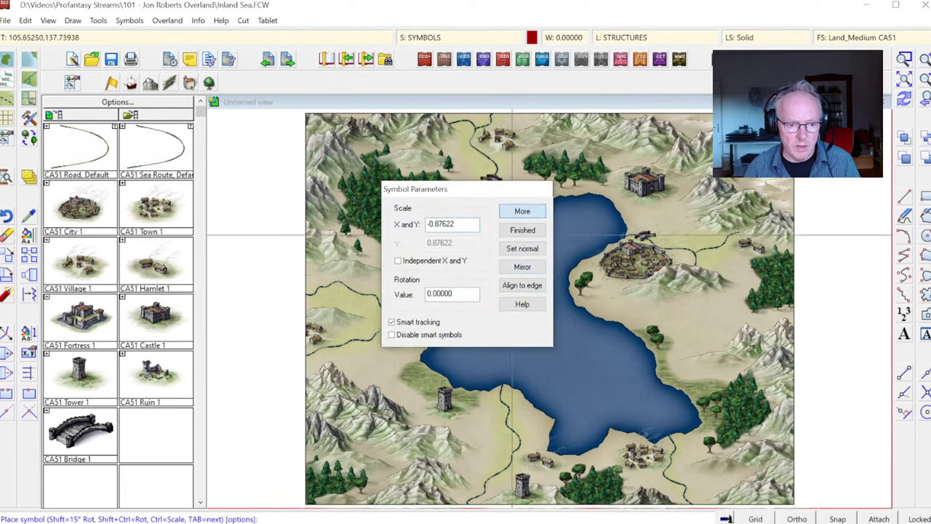
click(517, 449)
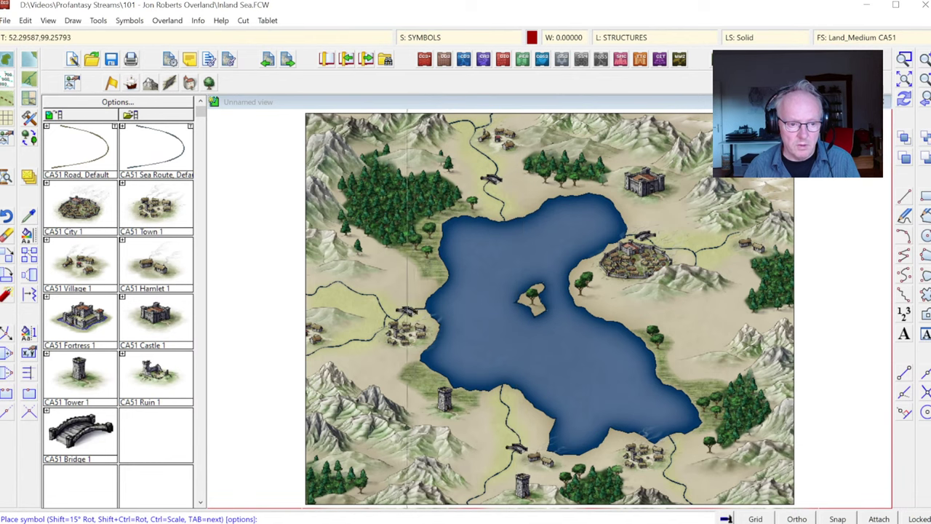
Step: Mirror the bridge to fit the western river crossing
right_click(416, 284)
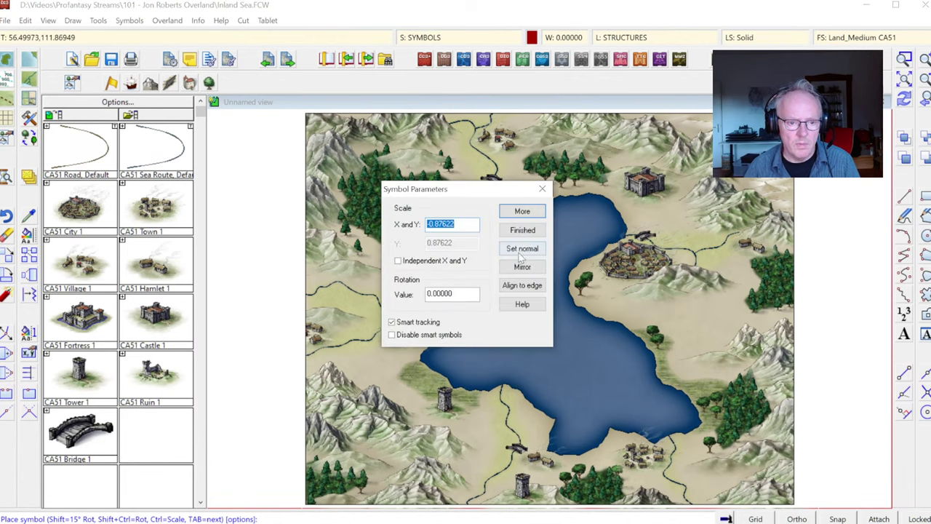
click(518, 232)
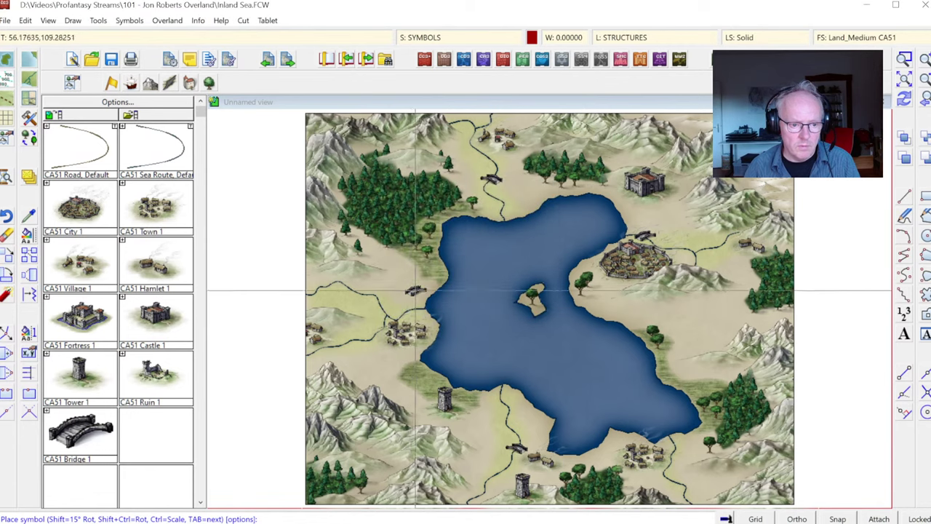
right_click(495, 255)
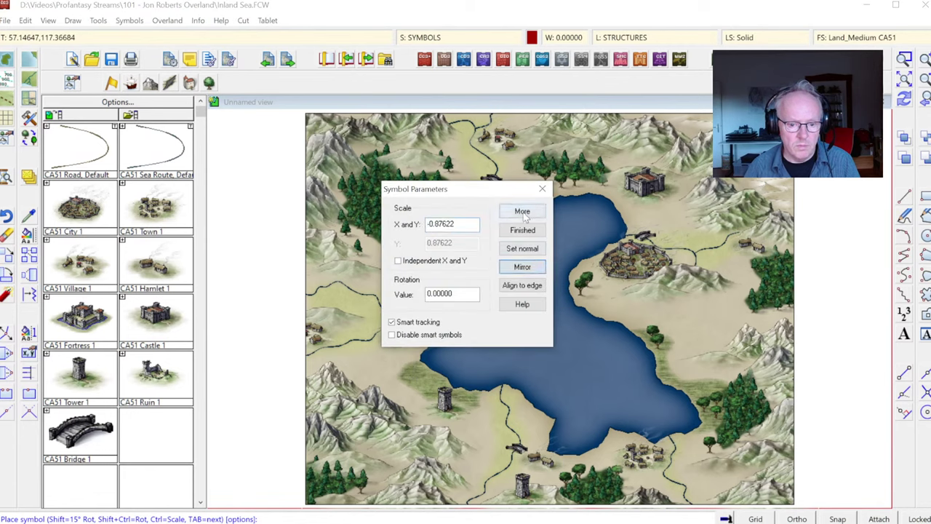
click(522, 229)
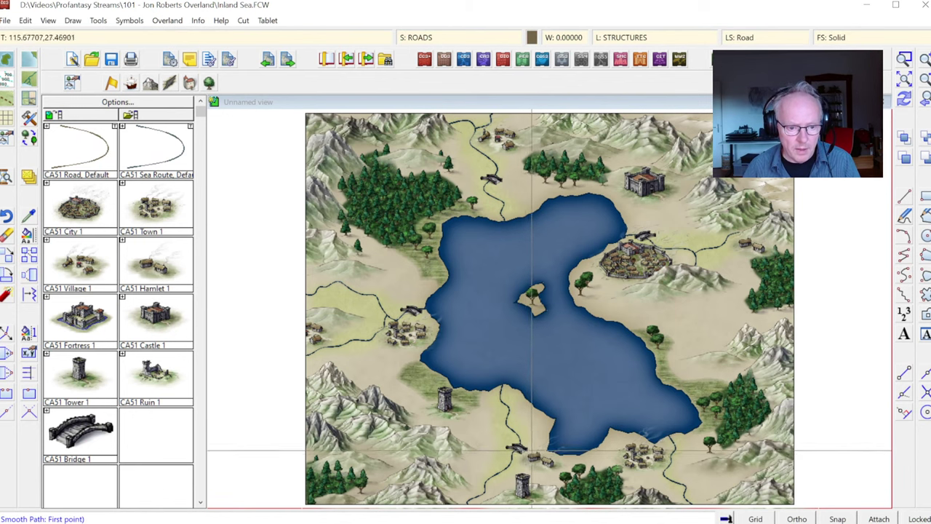
Step: Draw a dotted road from the southern bridge up the western shore and around the lake
click(518, 453)
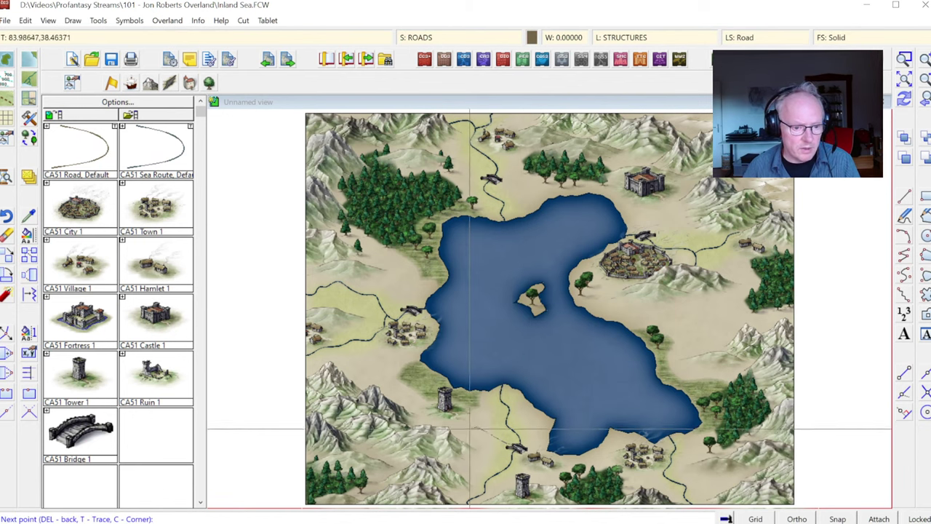
click(424, 410)
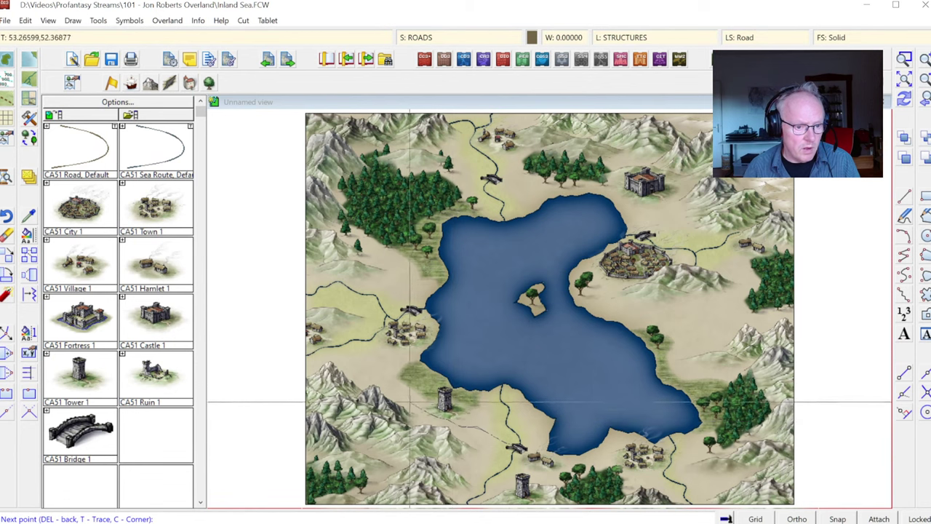
click(387, 360)
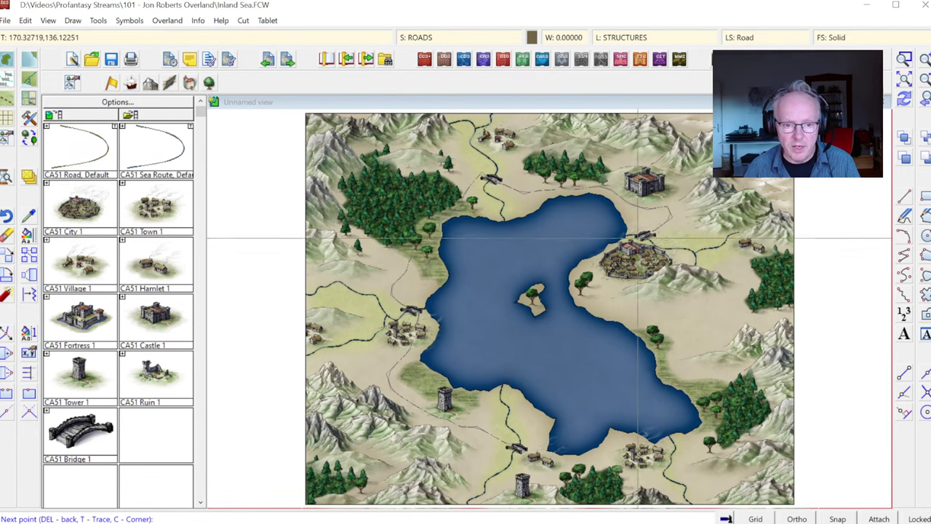
right_click(630, 255)
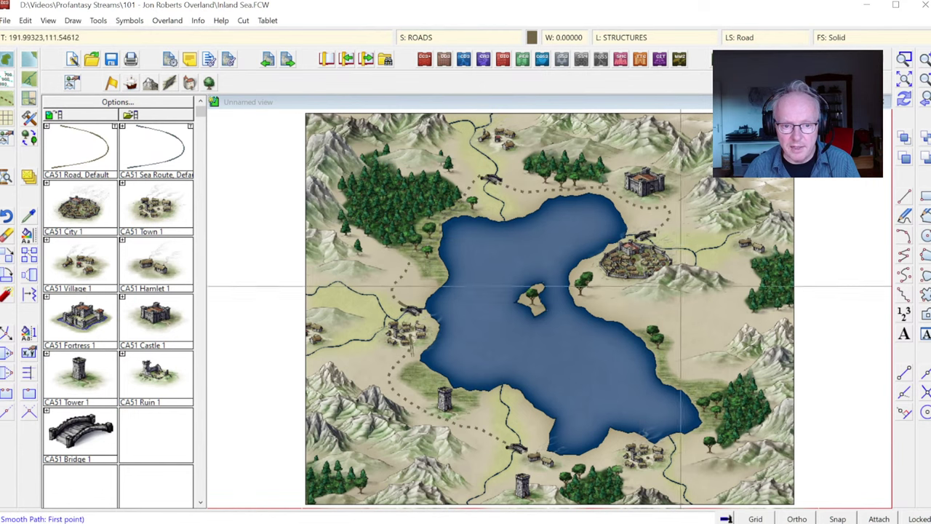
Step: Draw a second road from the eastern town south to the bottom-right village
click(622, 280)
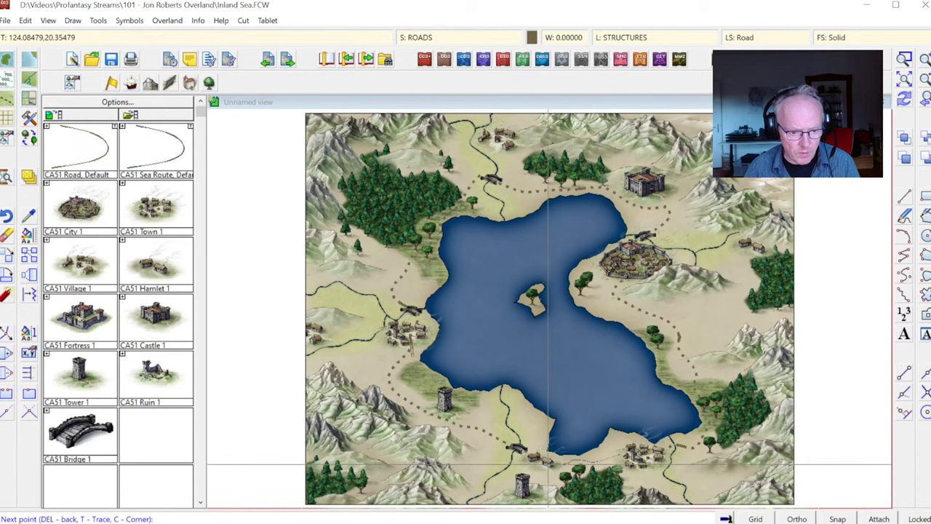
right_click(608, 449)
key(Escape)
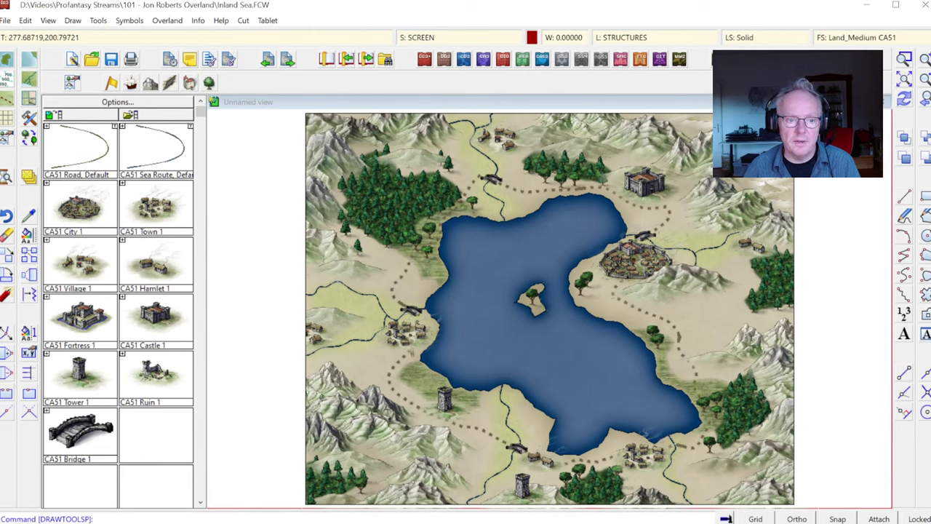
click(904, 58)
click(608, 382)
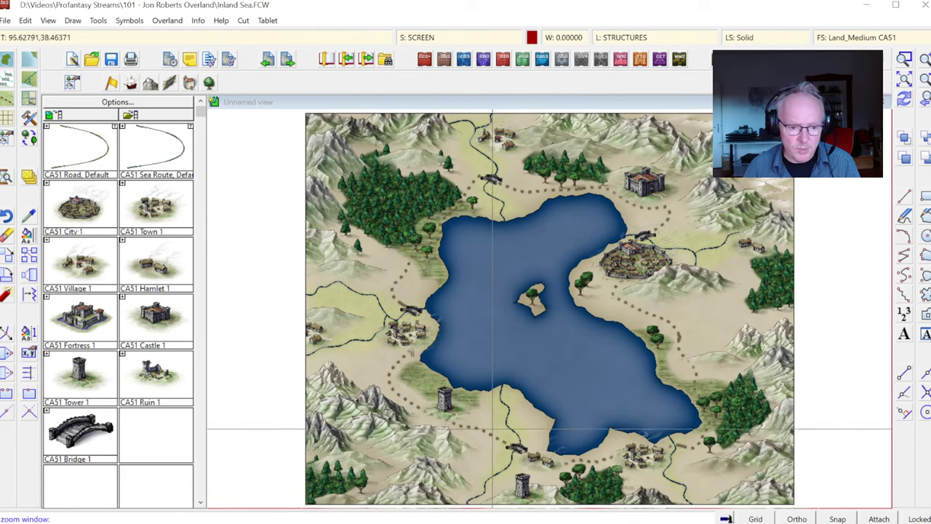
click(524, 460)
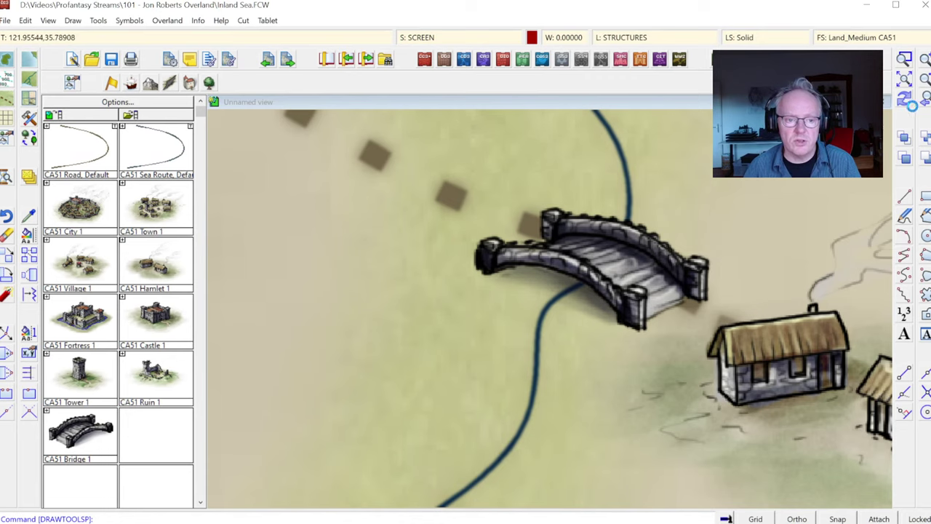
click(907, 102)
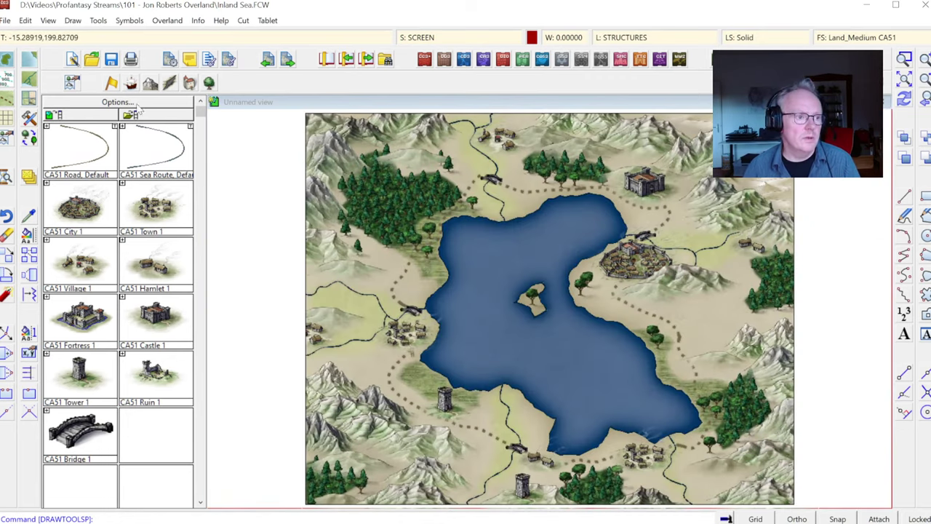
click(7, 106)
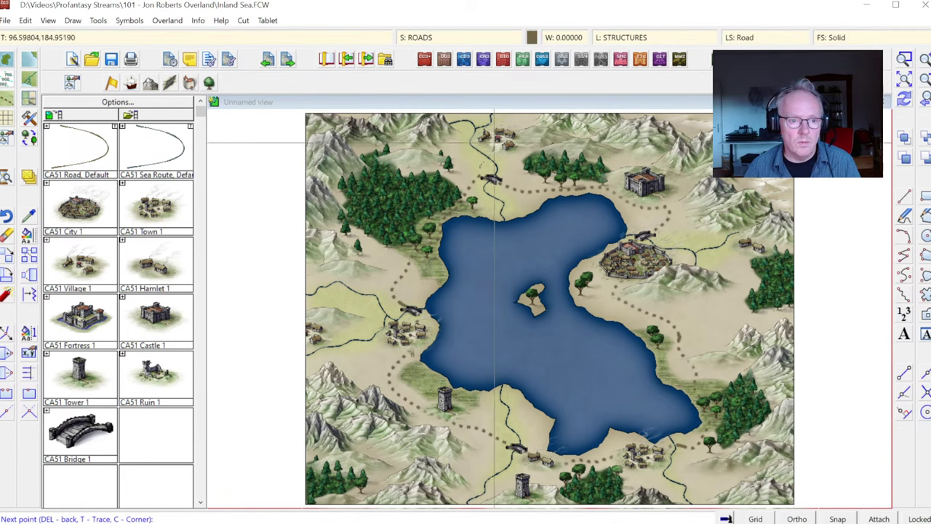
key(Escape)
key(Return)
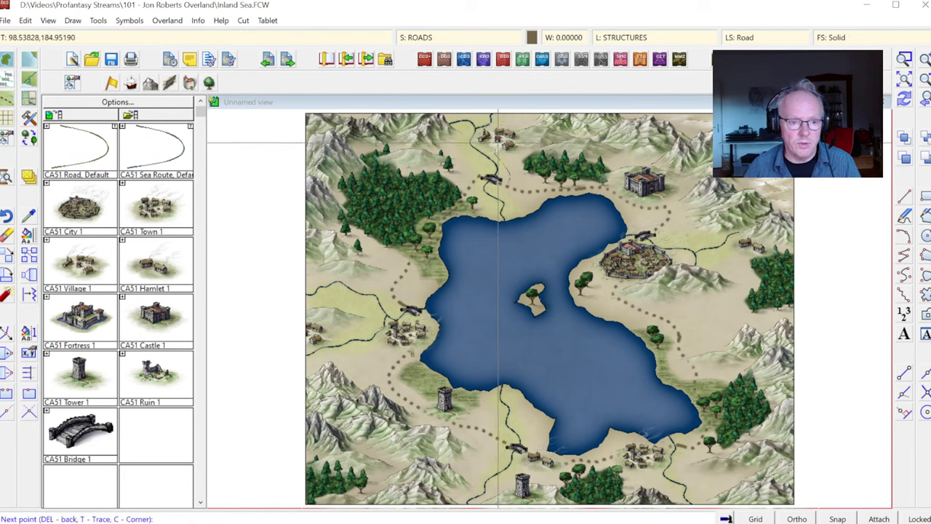
right_click(498, 142)
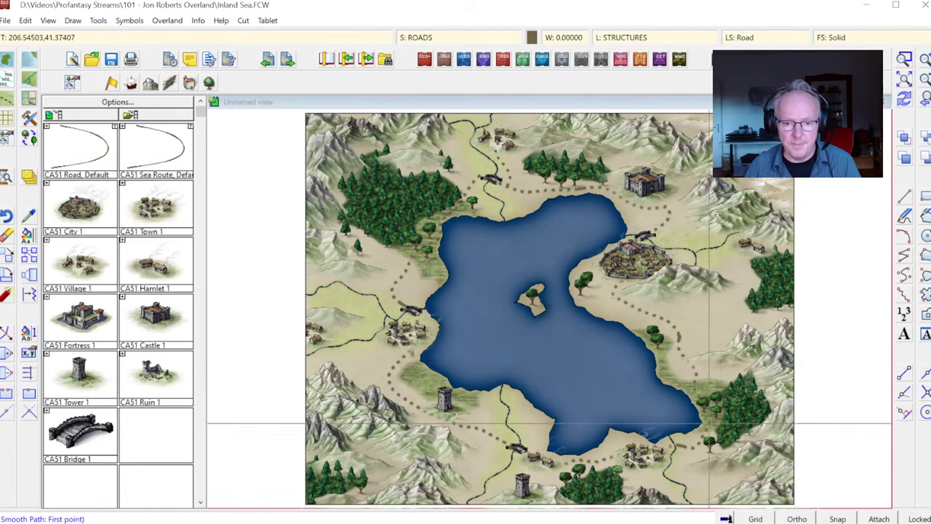
right_click(692, 316)
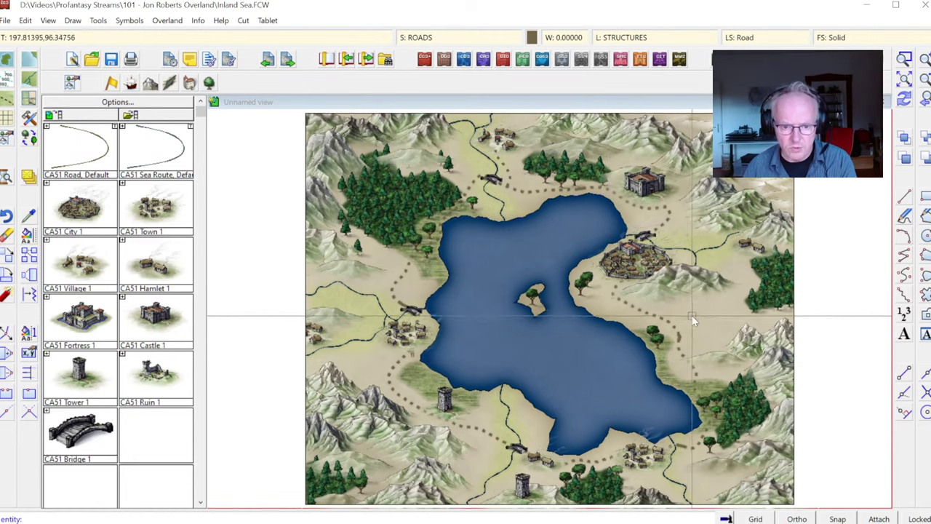
click(675, 326)
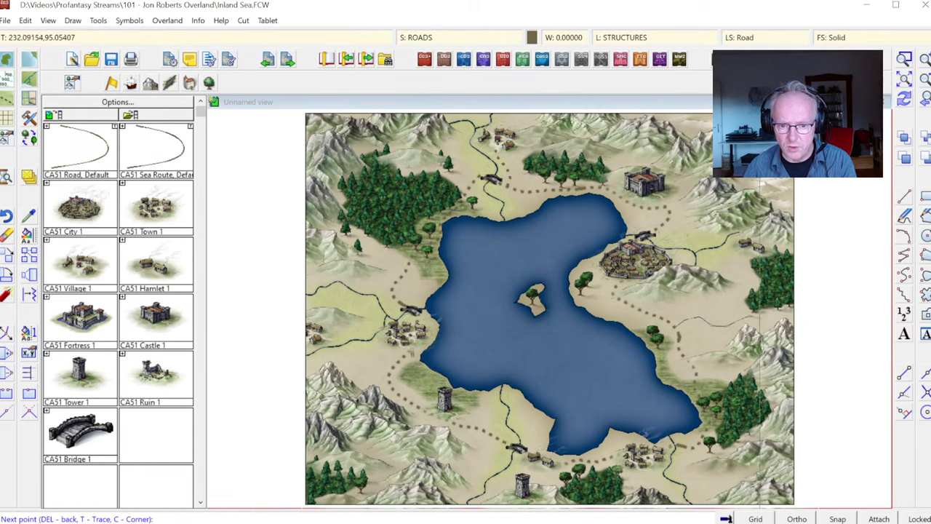
right_click(709, 316)
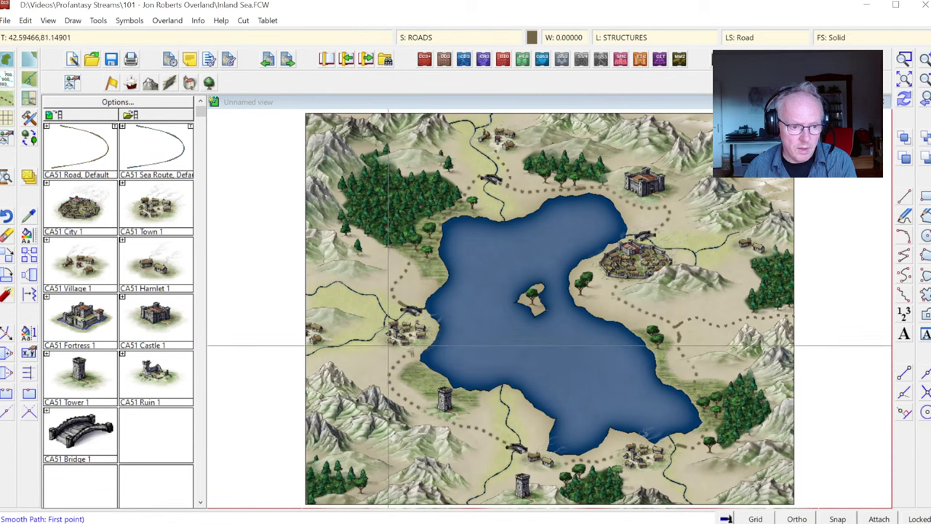
click(403, 347)
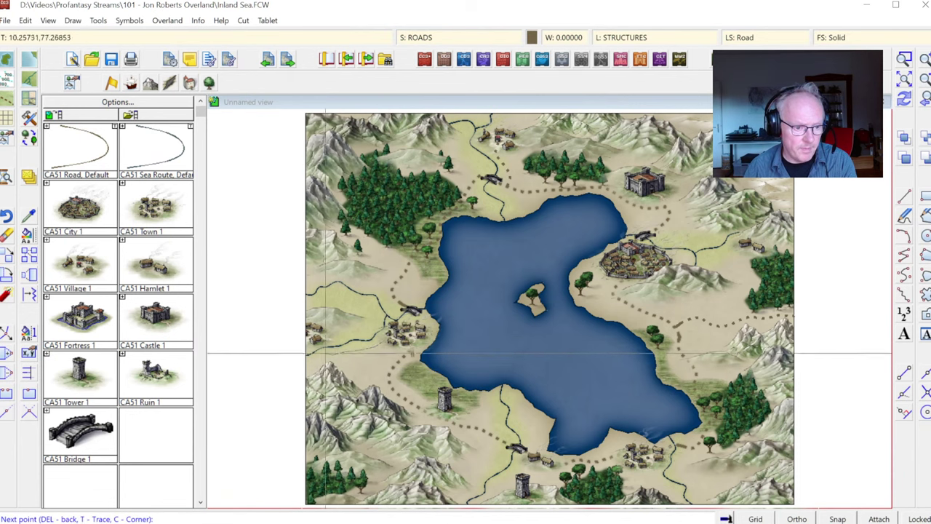
right_click(715, 204)
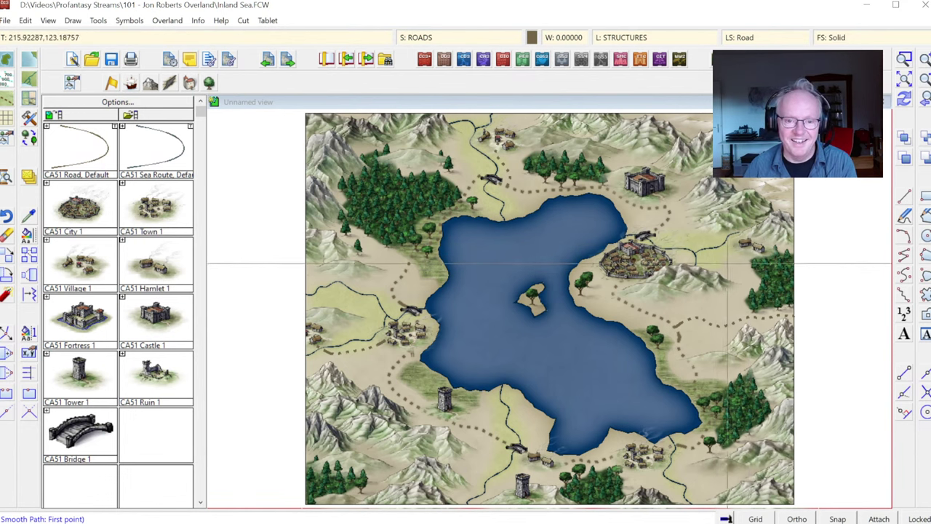
right_click(667, 219)
click(668, 219)
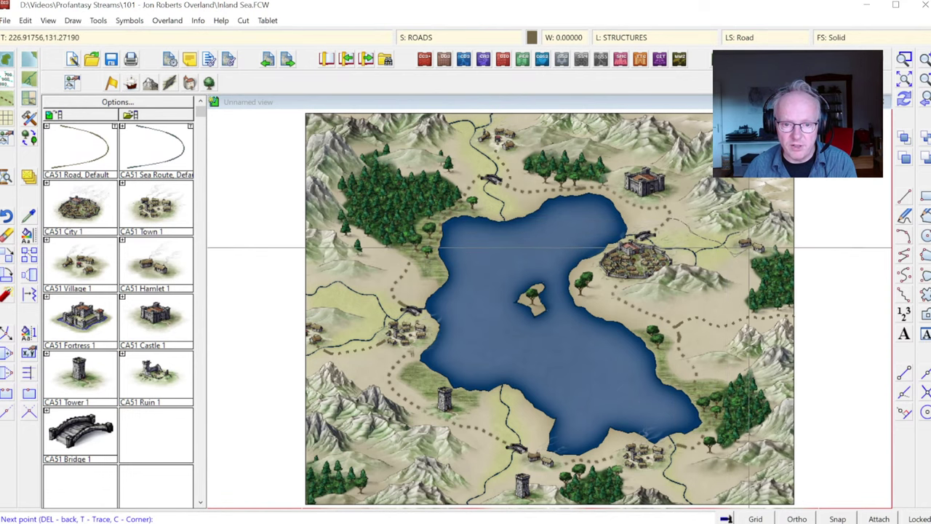
right_click(706, 269)
key(Escape)
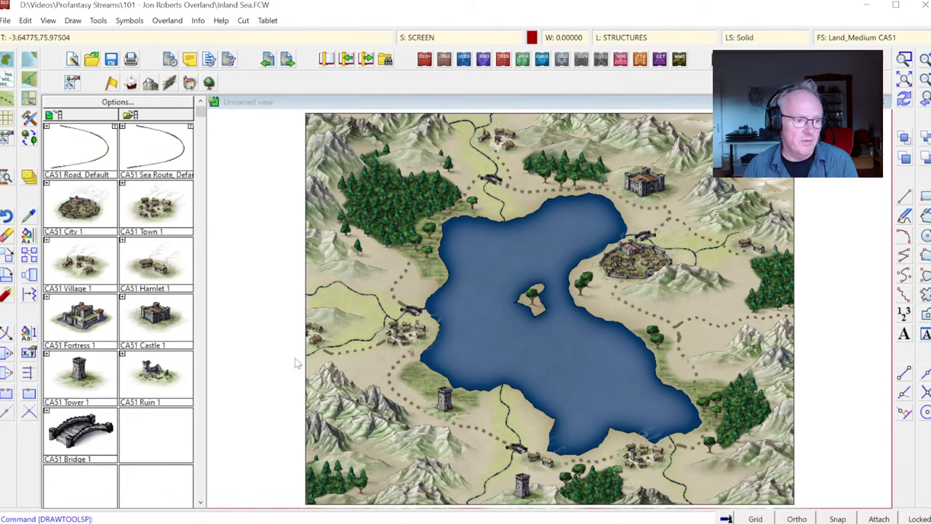
Step: Mirror the CA51 Ruin 1 symbol and place it in the map's top-right corner
click(164, 377)
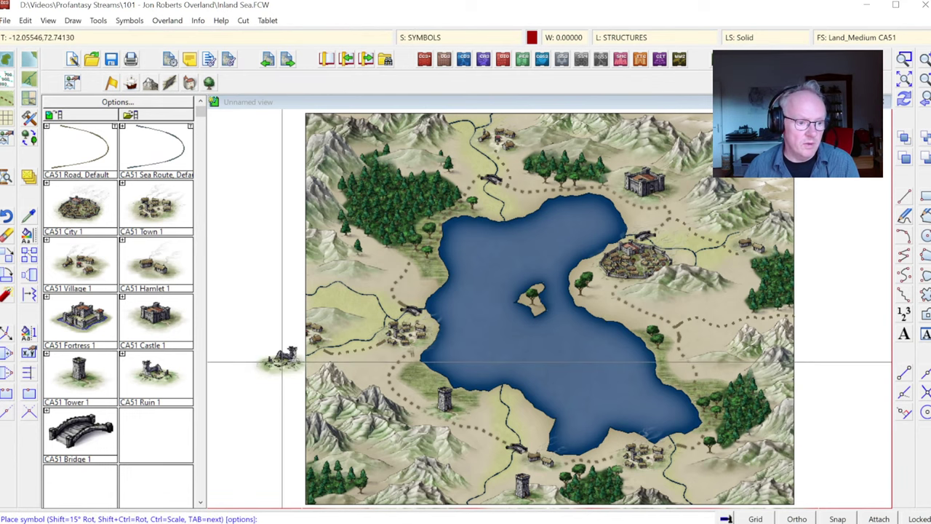
right_click(770, 275)
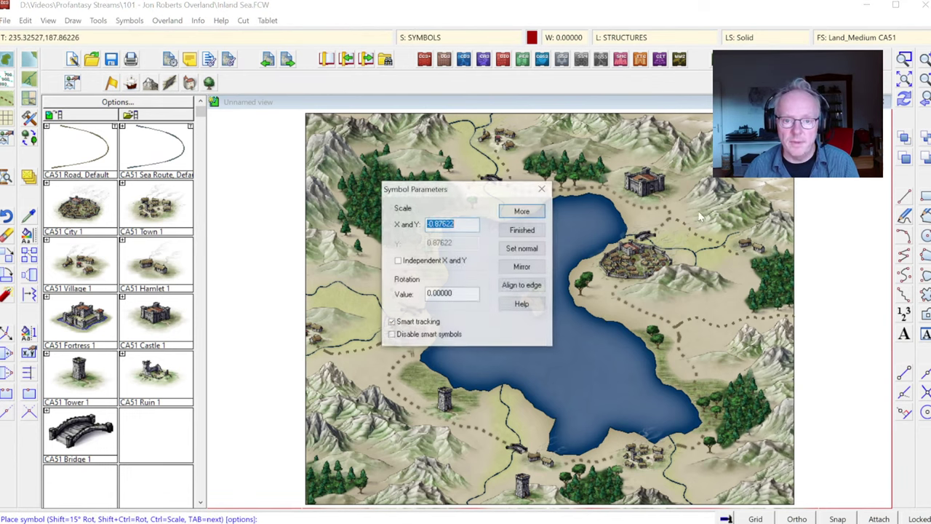
click(522, 267)
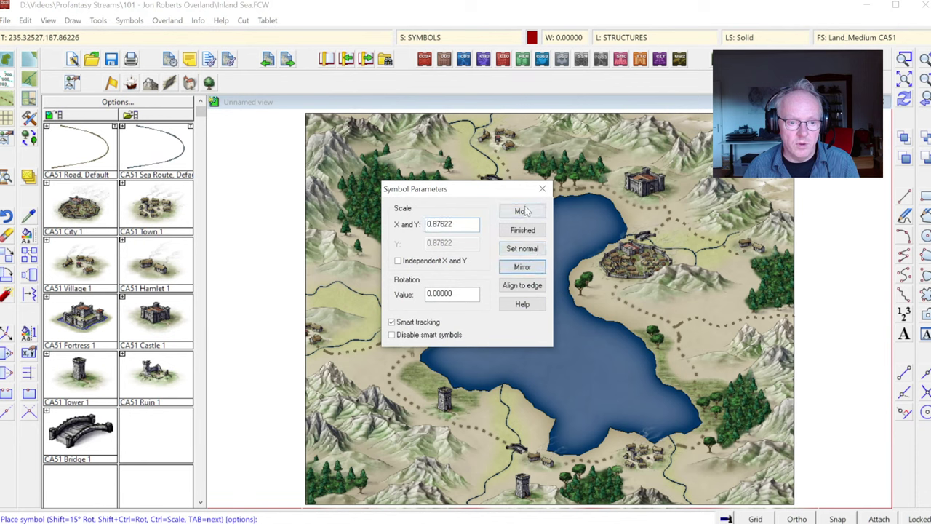
click(522, 230)
right_click(770, 275)
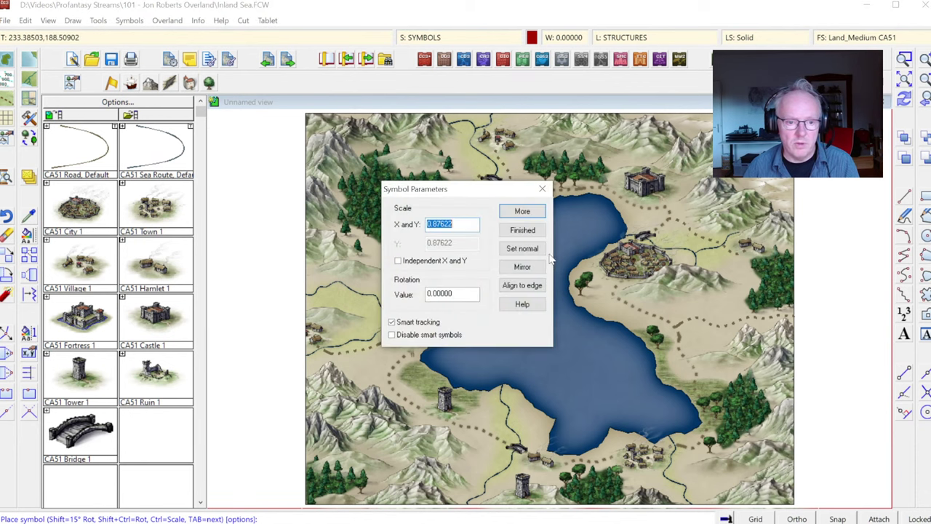
click(523, 229)
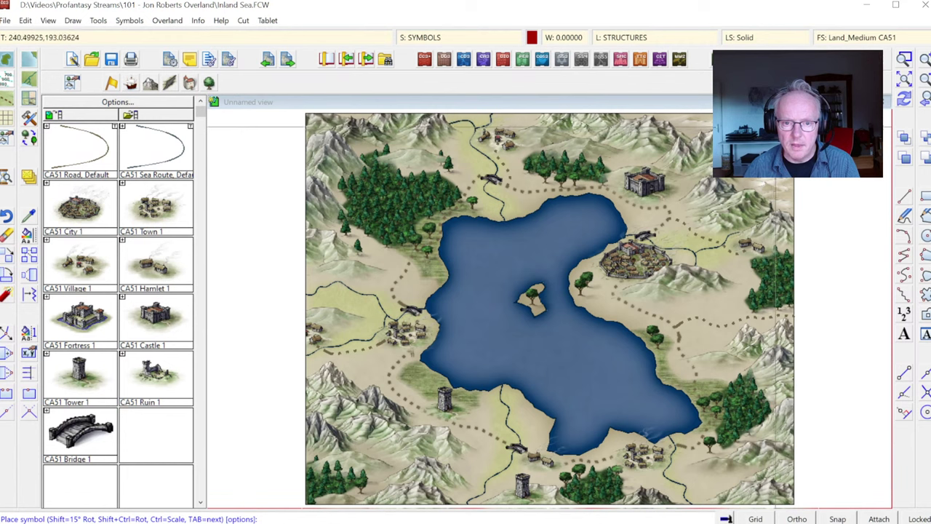
key(Escape)
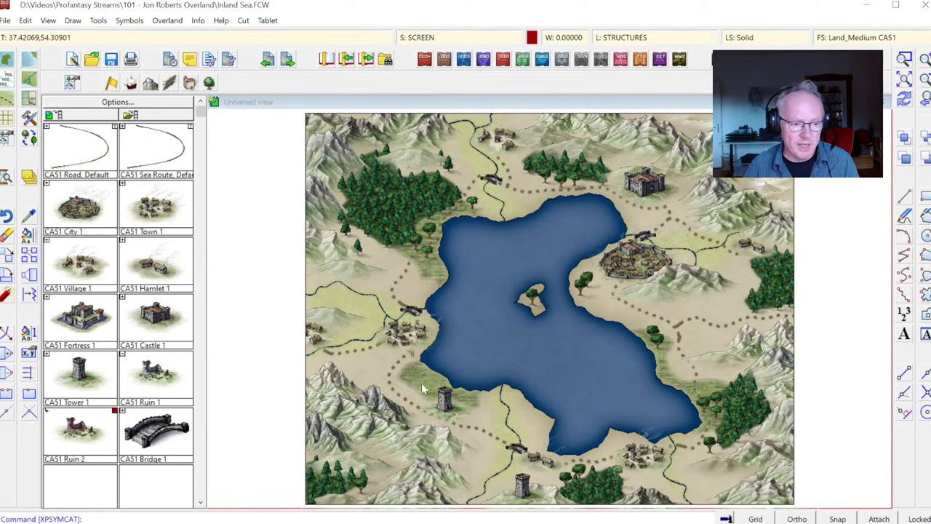
click(904, 58)
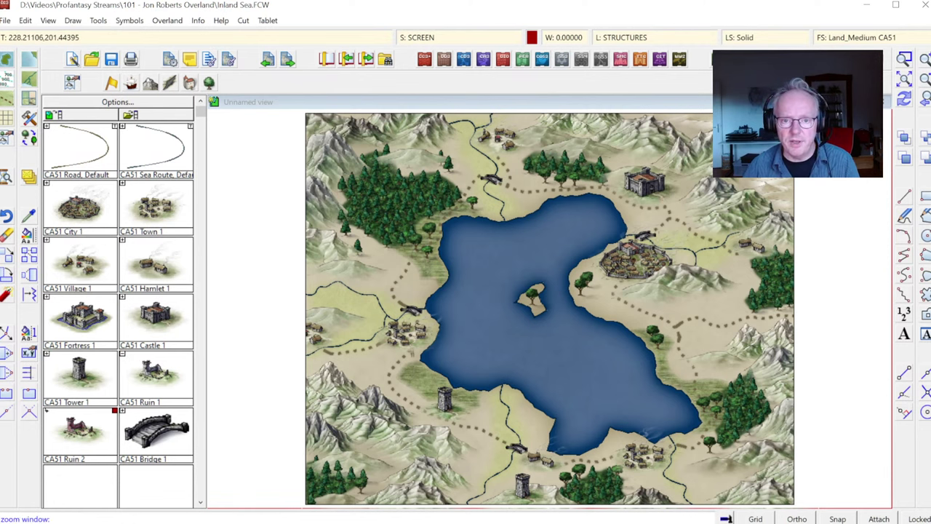
click(796, 113)
click(807, 200)
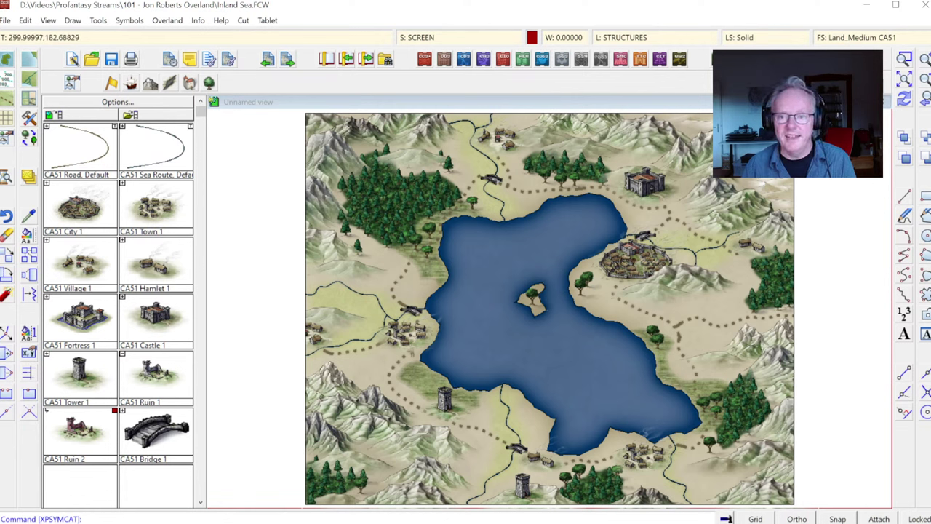
click(906, 61)
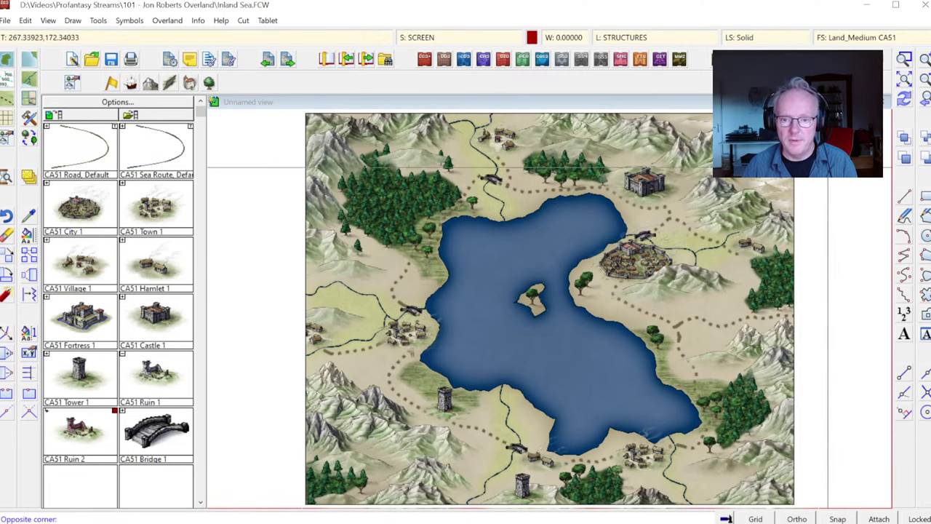
click(828, 177)
click(926, 81)
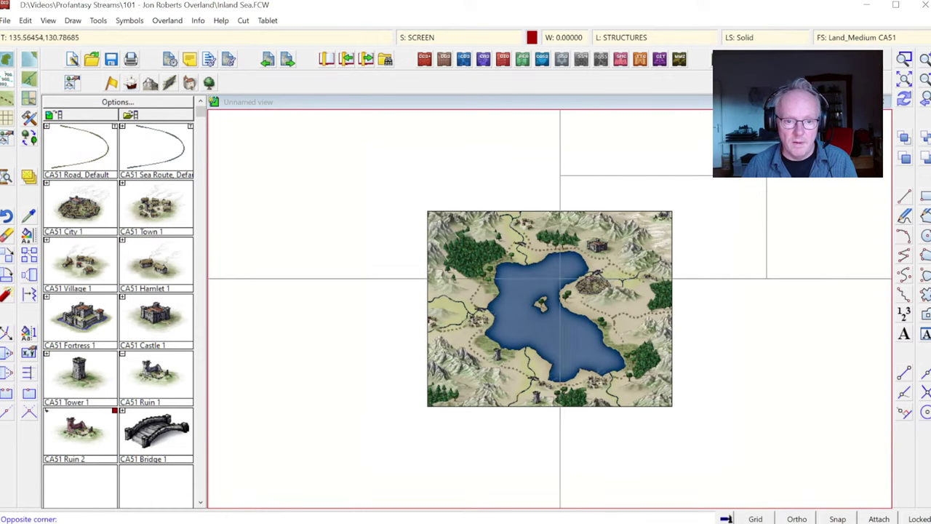
scroll(540, 306, up, 3)
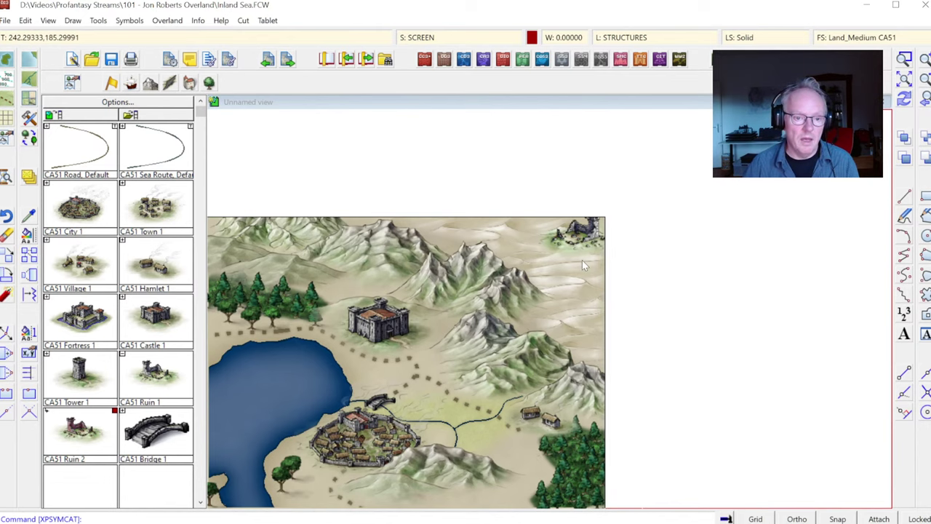
Step: Fit the whole map in view, then zoom in close on the road junction east of the lake
click(925, 98)
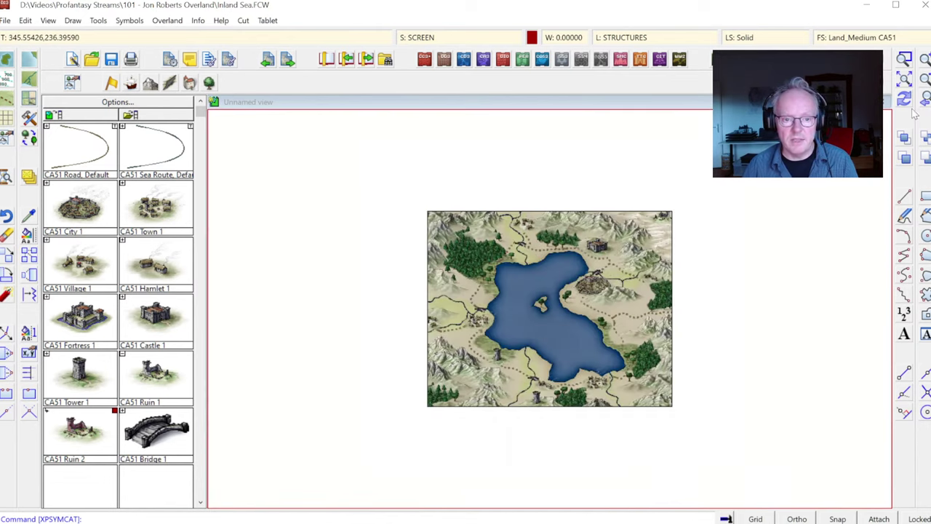
click(902, 62)
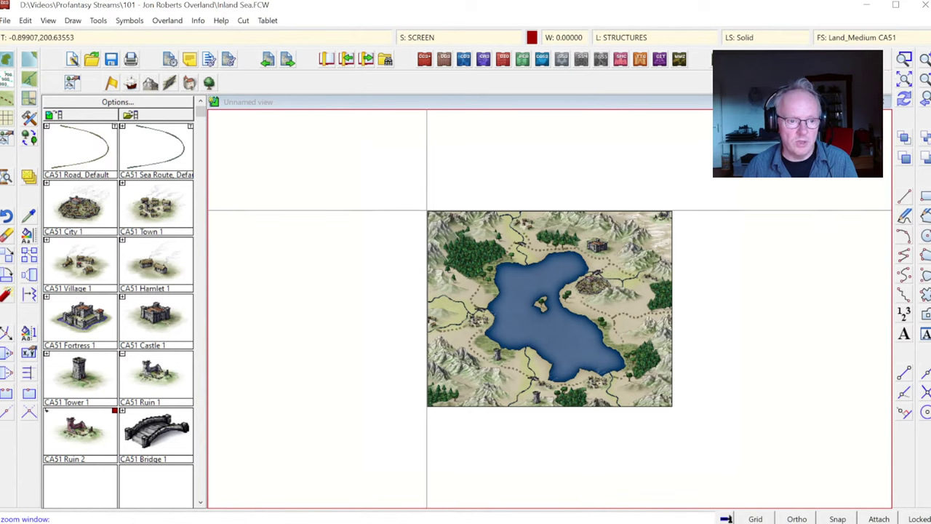
click(423, 206)
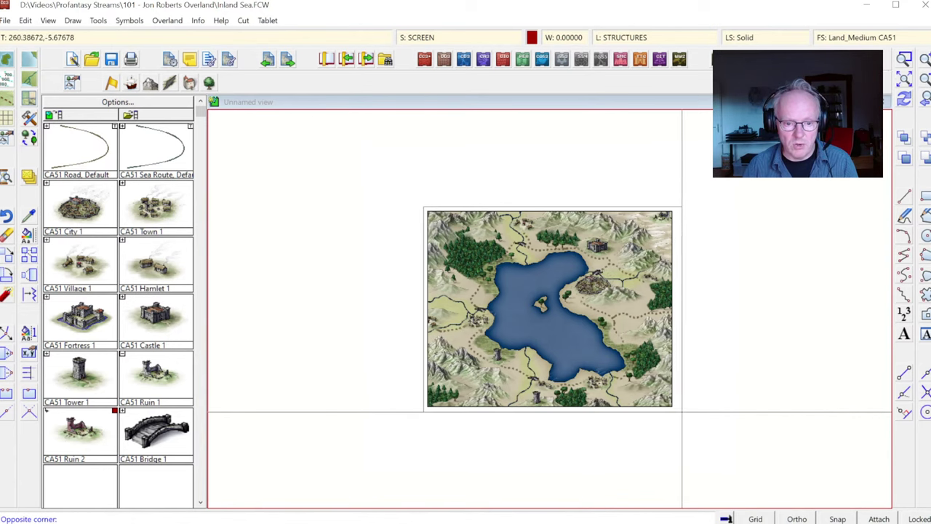
click(674, 409)
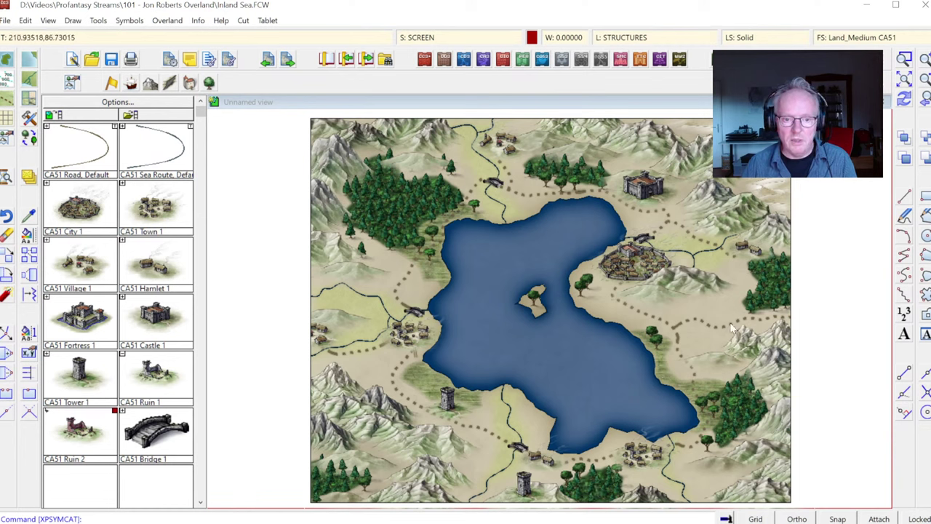
click(904, 59)
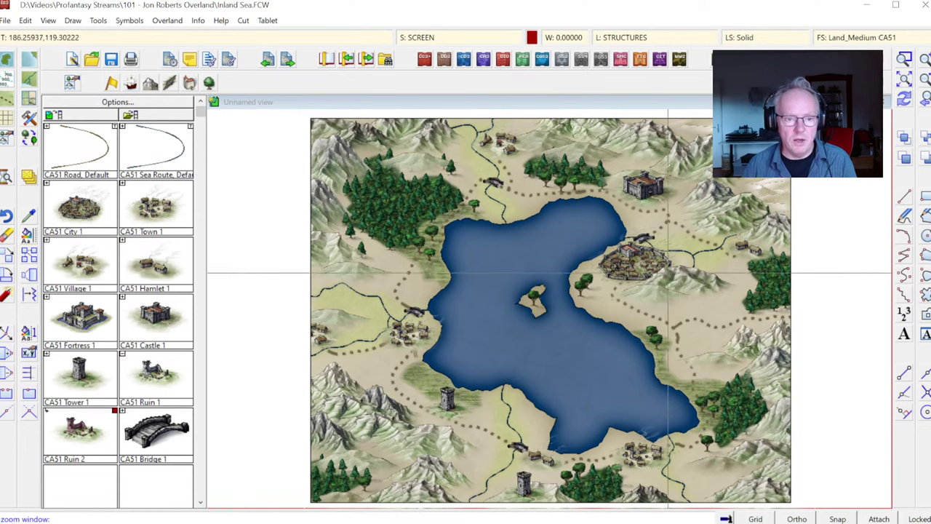
click(652, 311)
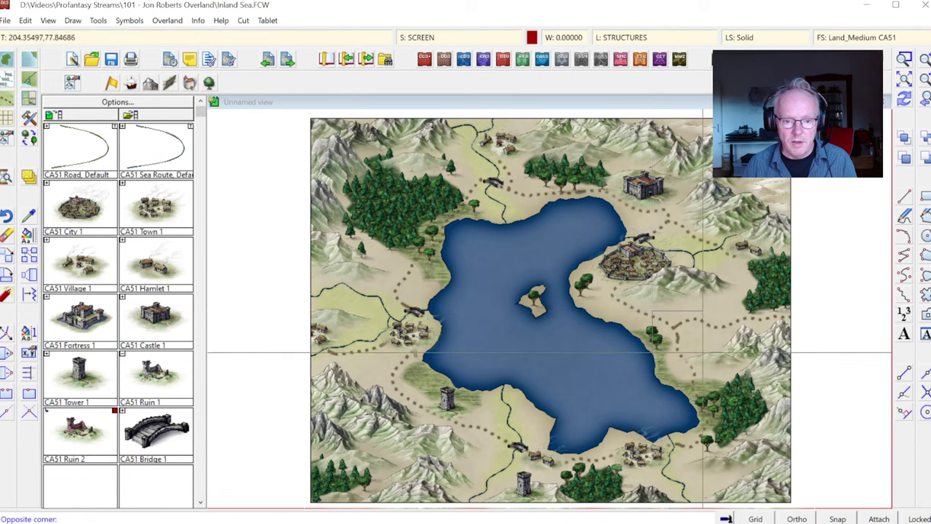
click(699, 347)
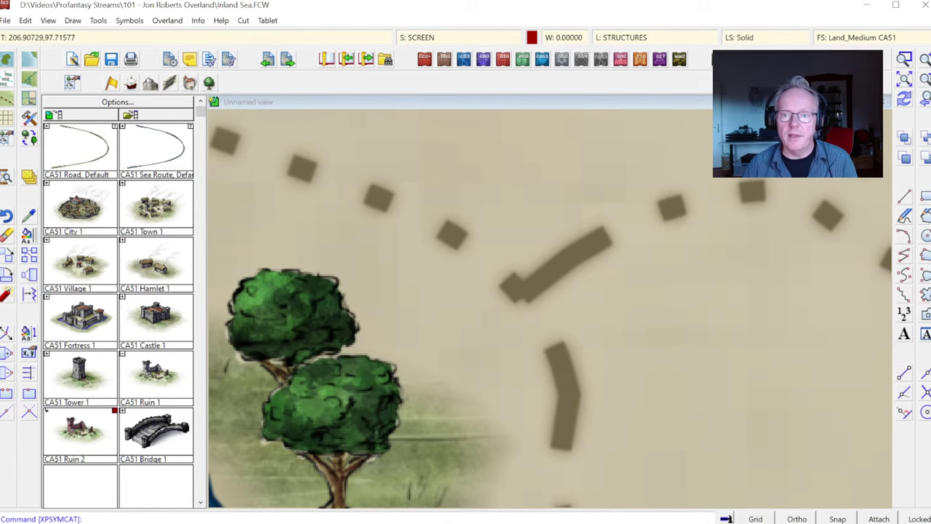
Step: Delete a node from the dotted road near the junction
scroll(552, 269, down, 2)
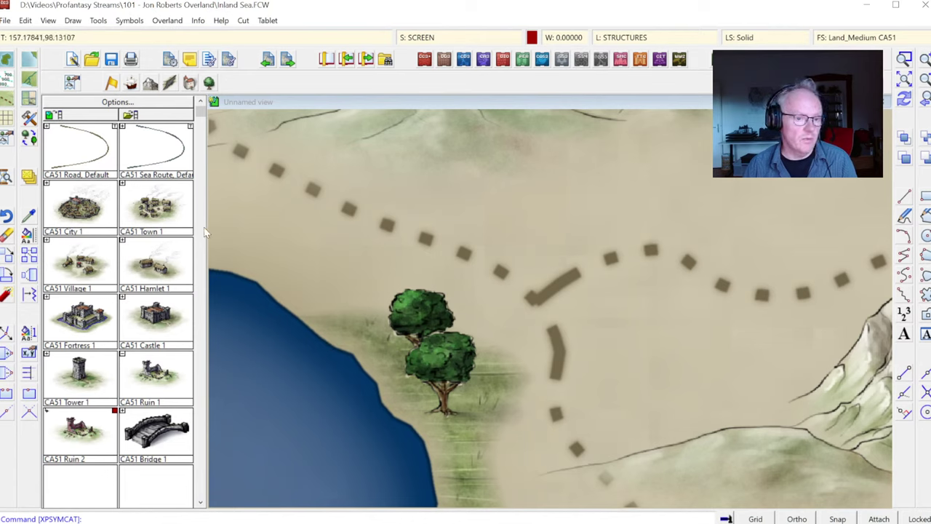
click(7, 373)
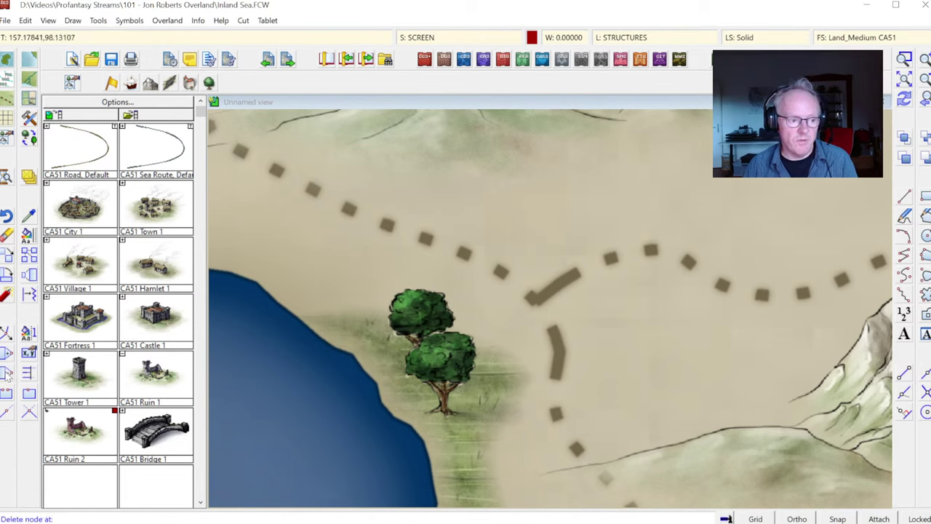
click(557, 285)
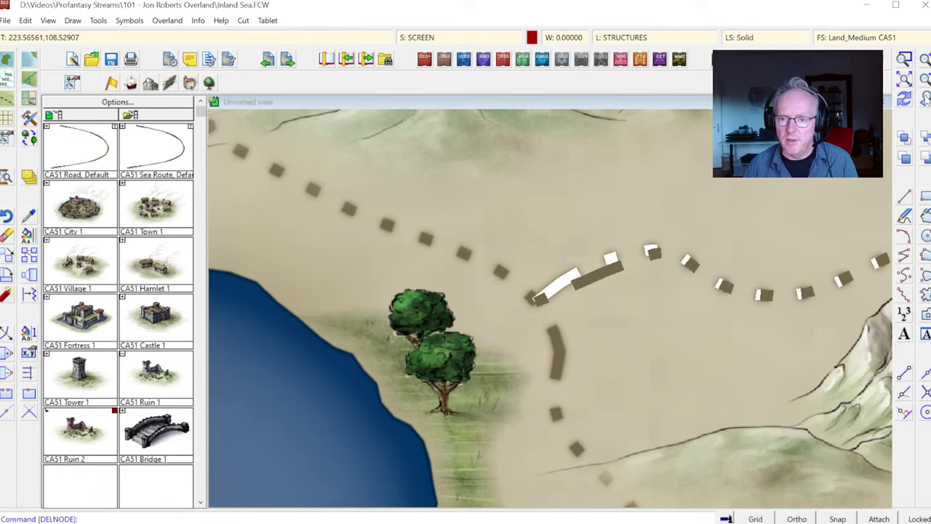
scroll(713, 251, up, 2)
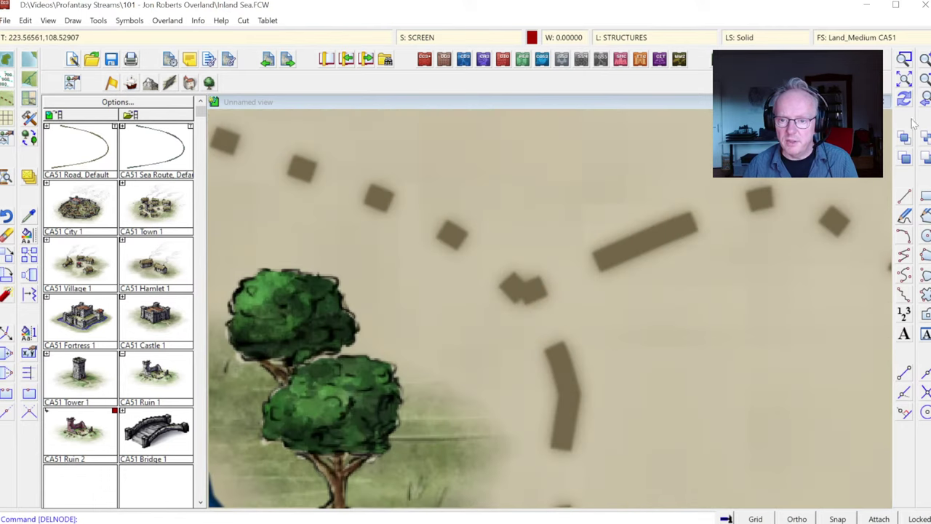
click(921, 82)
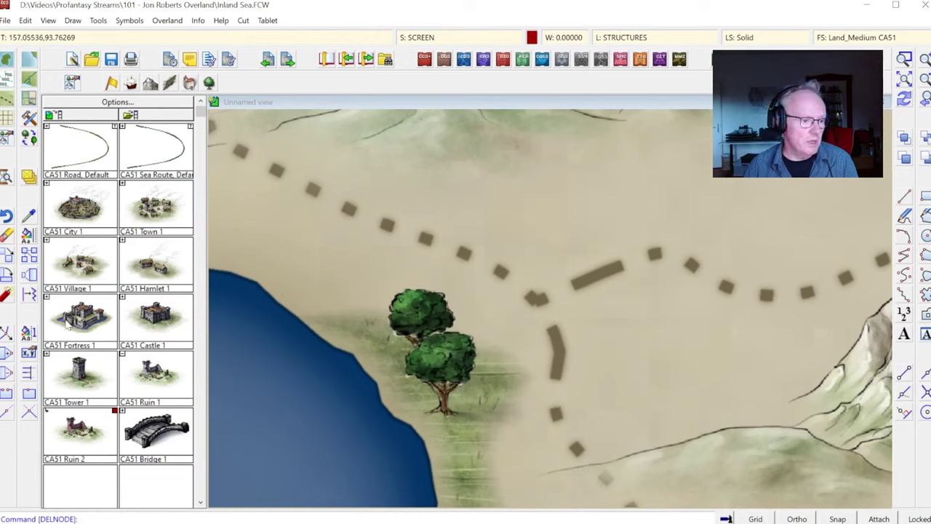
Step: Edit the dotted road's points at the junction
click(6, 332)
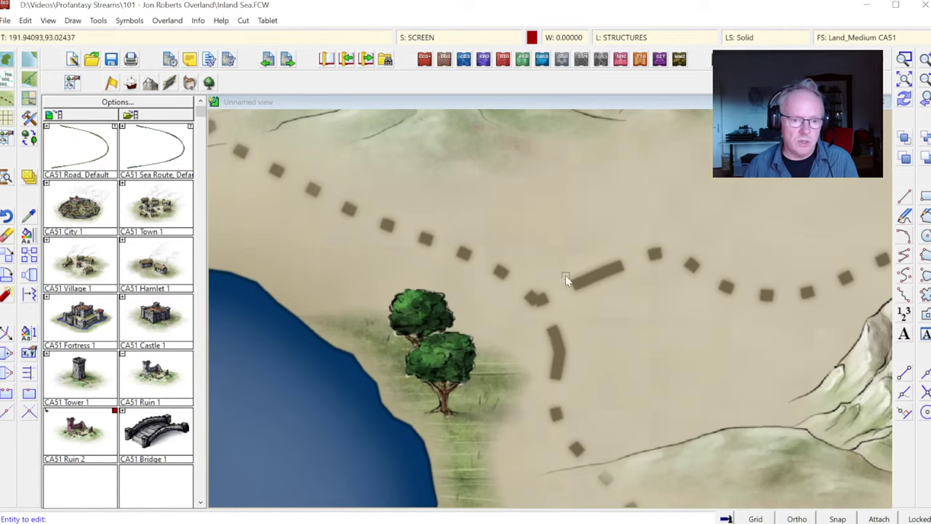
click(600, 280)
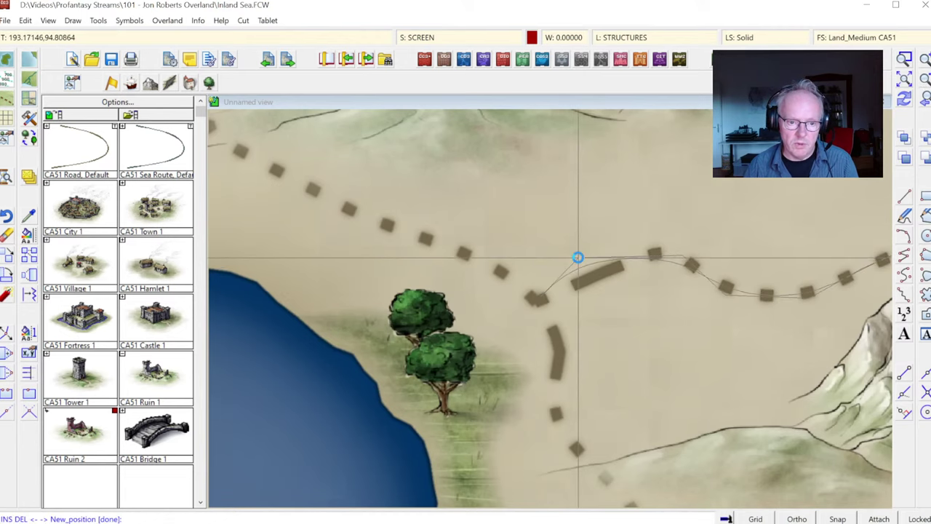
right_click(617, 286)
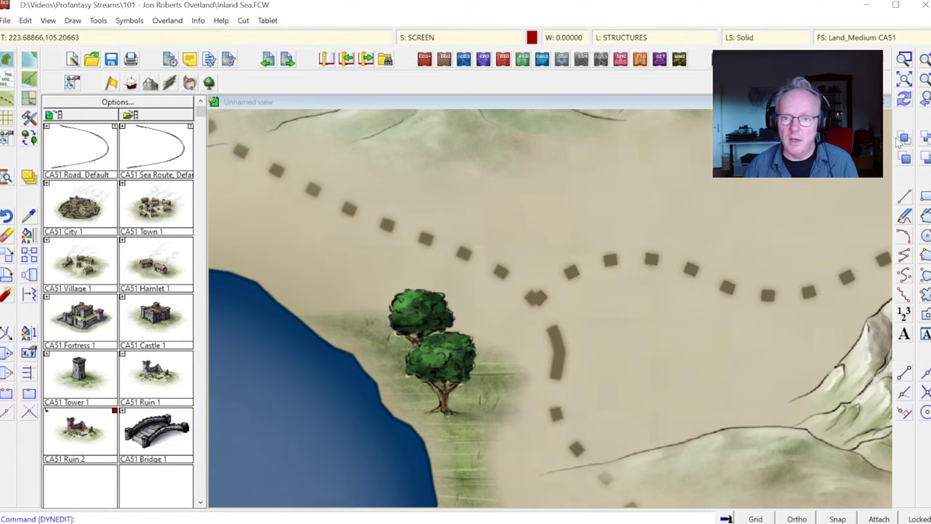
click(926, 83)
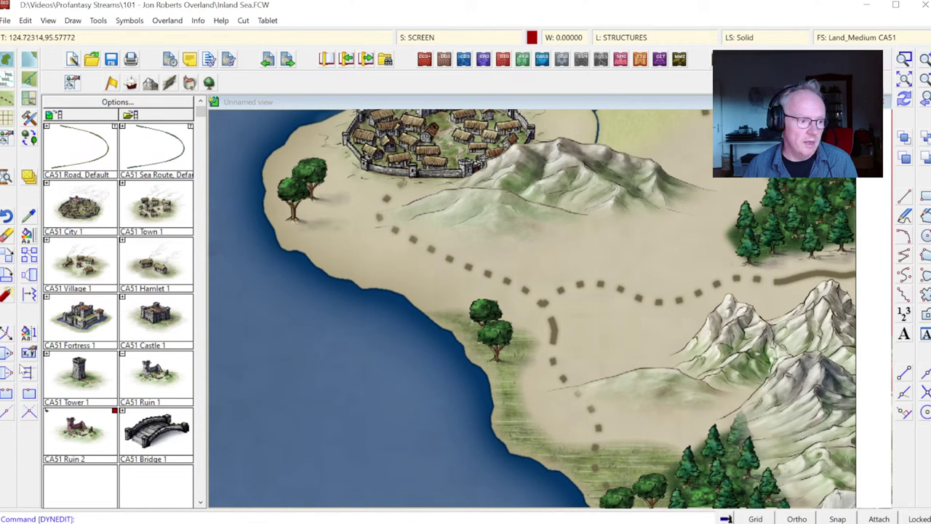
Step: Delete the stray road-end nodes at the map's right edge and redraw
click(904, 273)
click(804, 283)
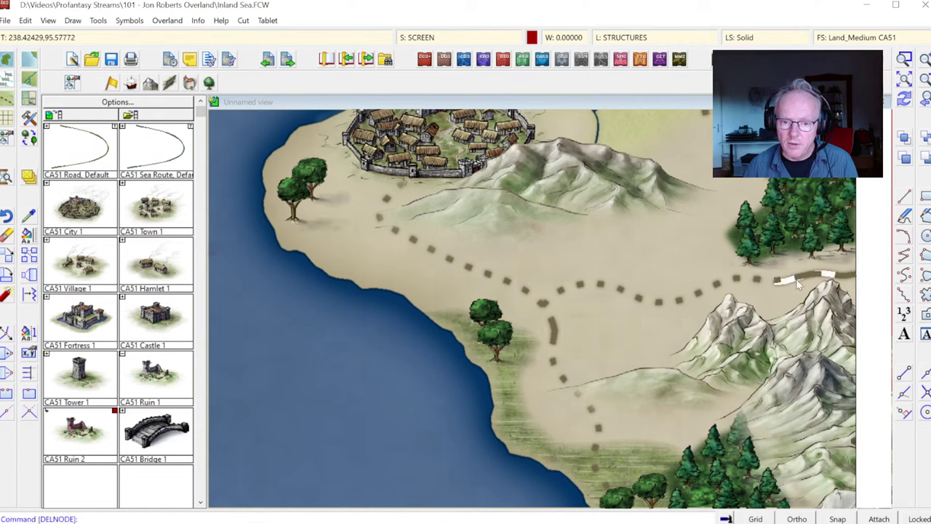
click(813, 276)
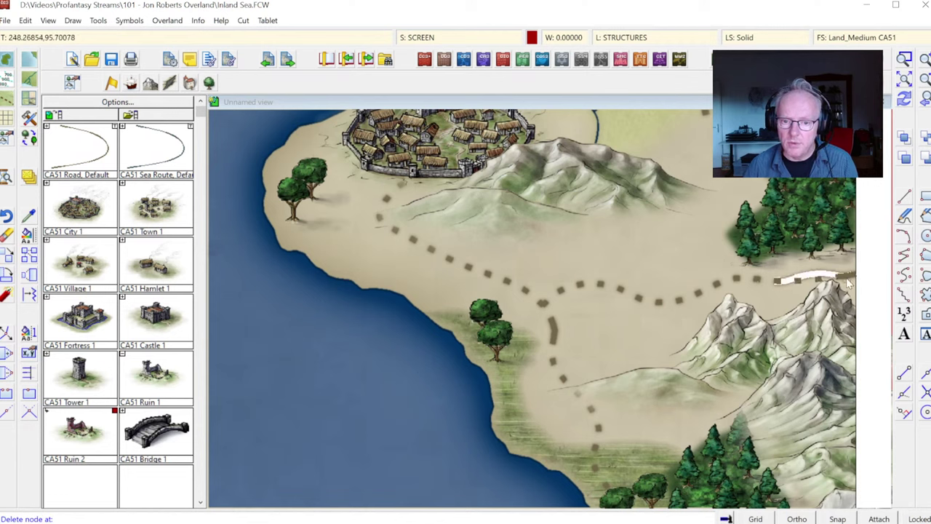
click(845, 282)
click(845, 285)
click(845, 284)
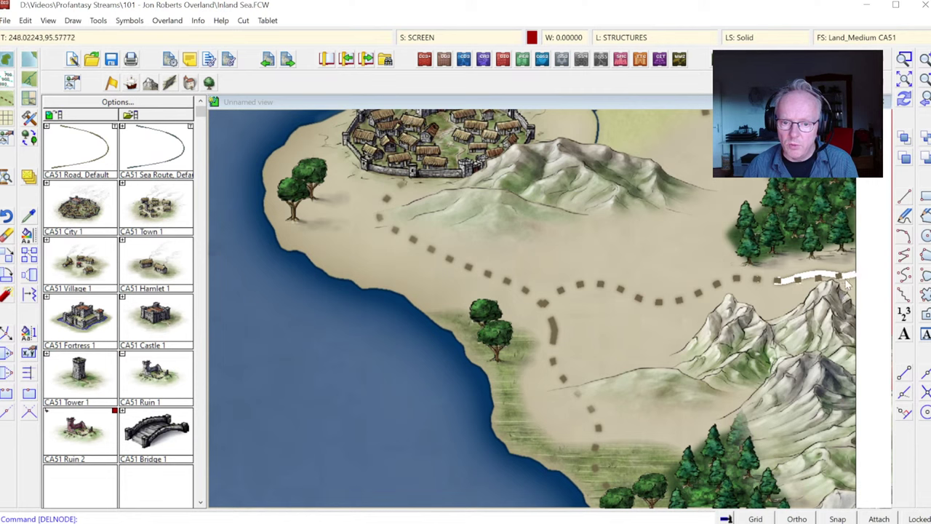
click(904, 99)
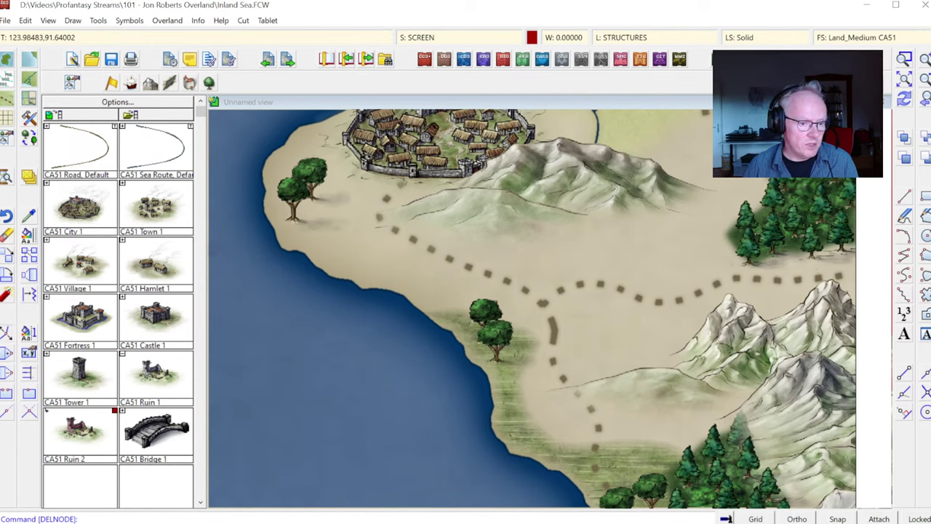
Step: Move the junction node slightly to smooth the road's kink, then view the whole map
click(554, 331)
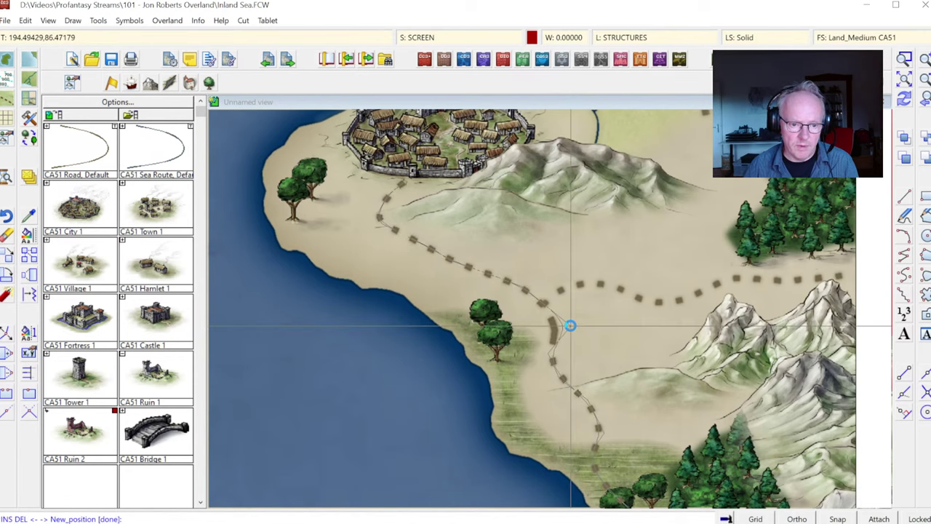
click(561, 328)
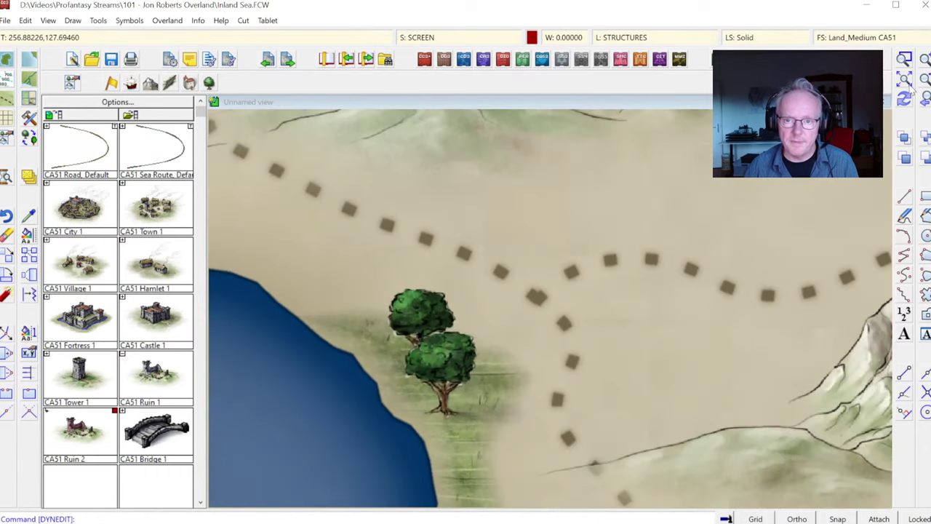
click(904, 59)
click(905, 61)
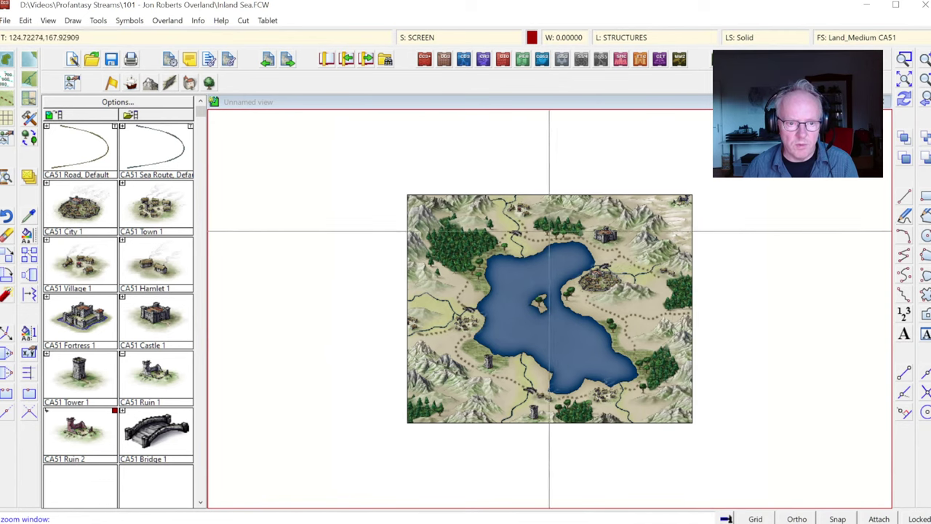
Step: Move a road node by the north shore so the dashes space evenly
right_click(587, 257)
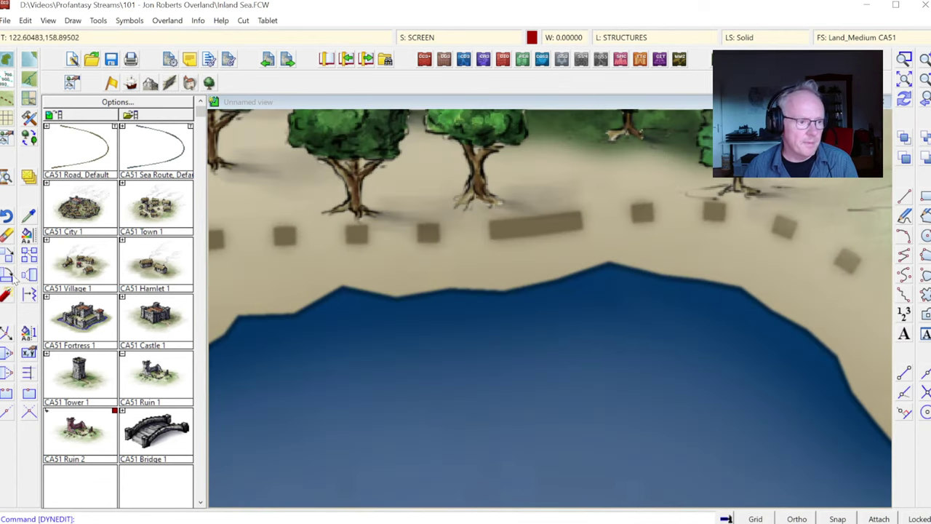
click(7, 335)
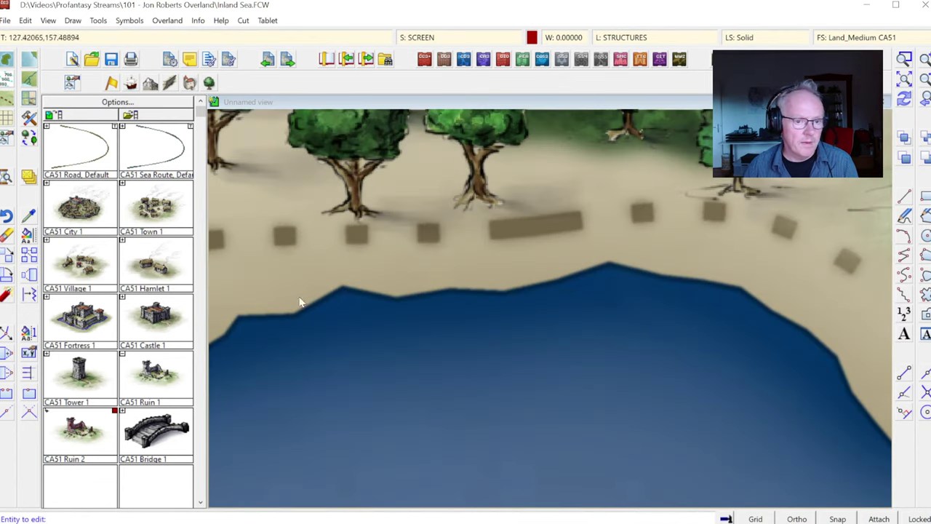
click(525, 228)
click(531, 244)
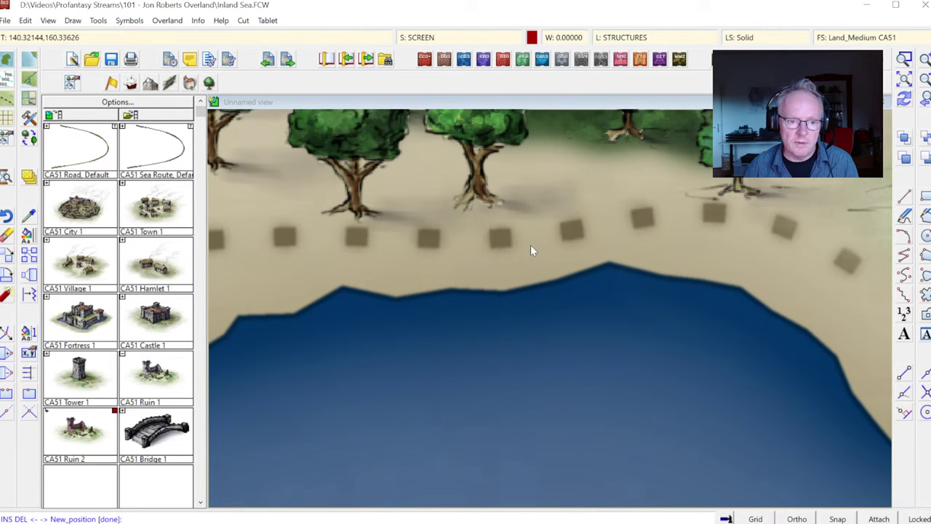
right_click(530, 245)
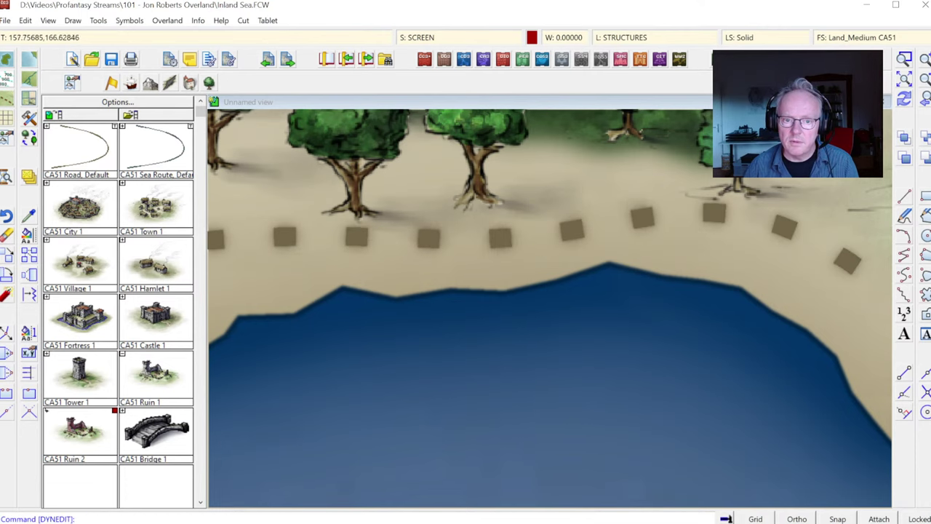
click(927, 101)
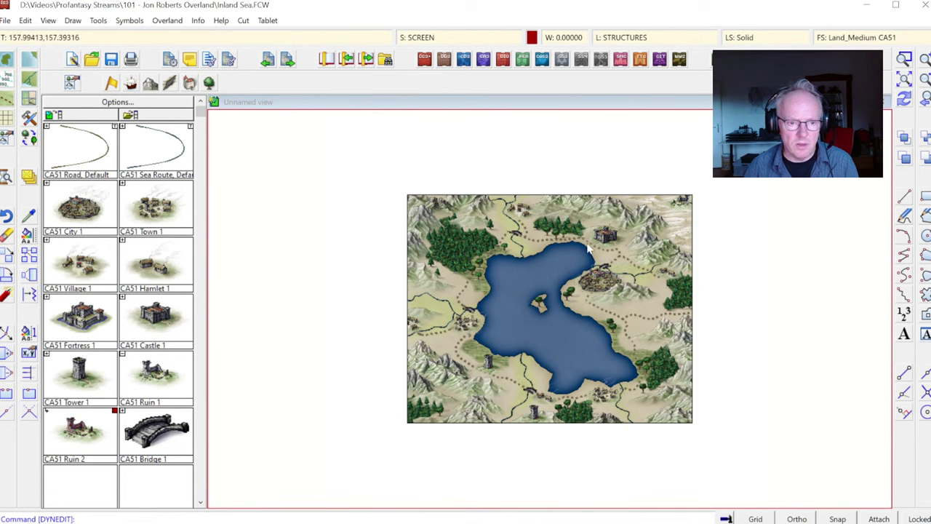
Step: Reposition the road's start node near the river and end node beside the left-edge village
click(389, 324)
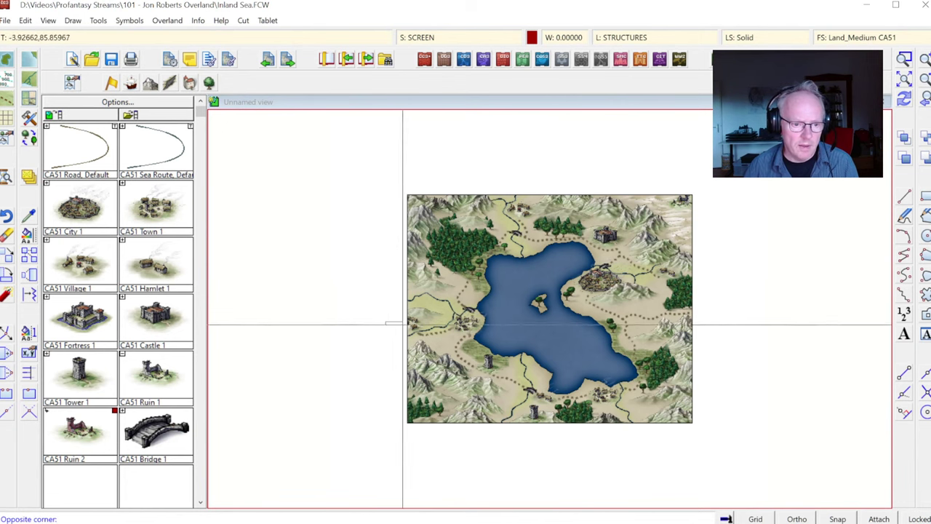
click(473, 359)
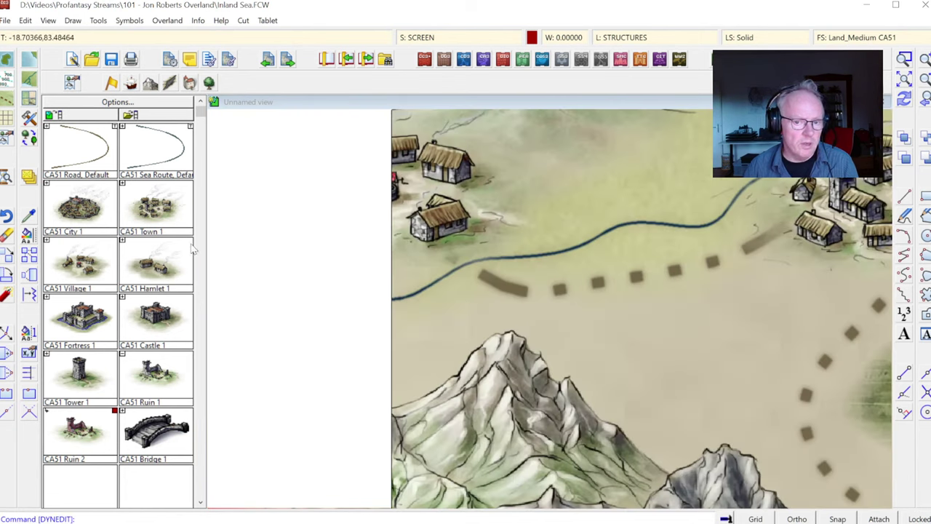
click(6, 332)
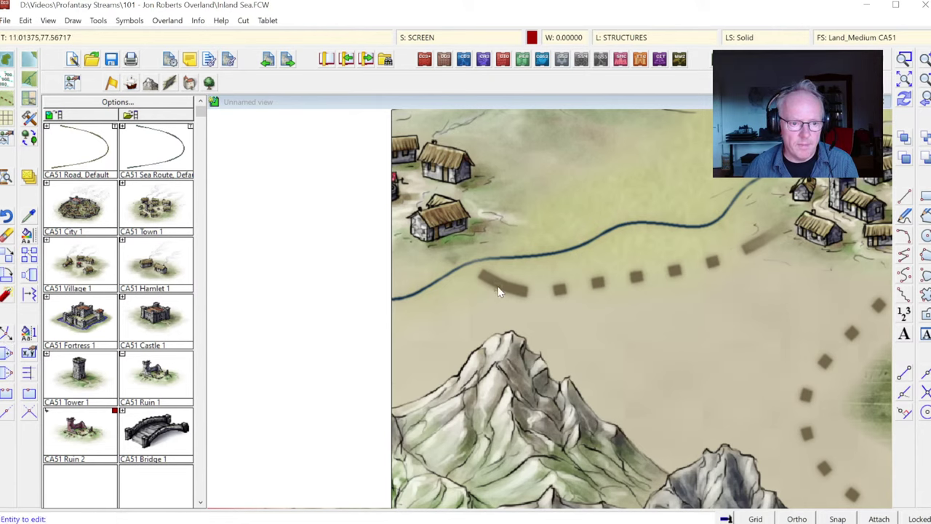
click(499, 291)
click(451, 258)
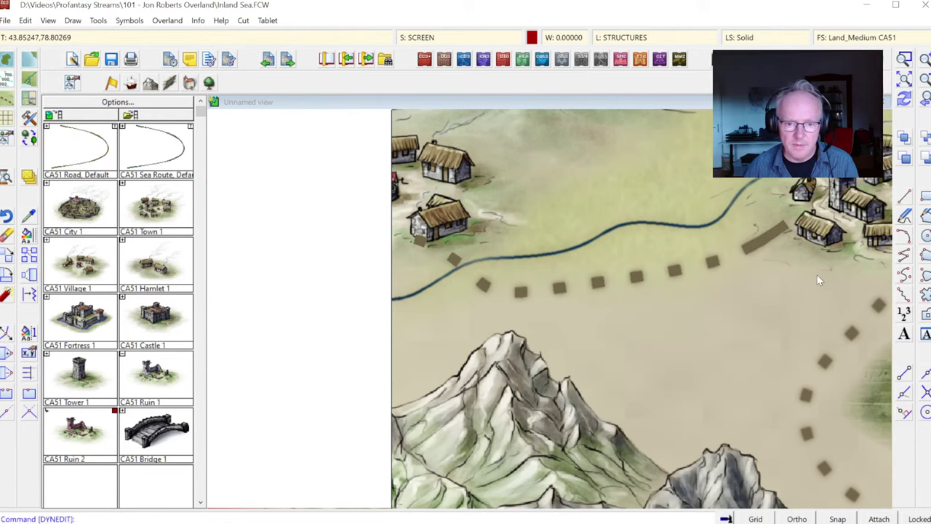
right_click(777, 247)
click(776, 244)
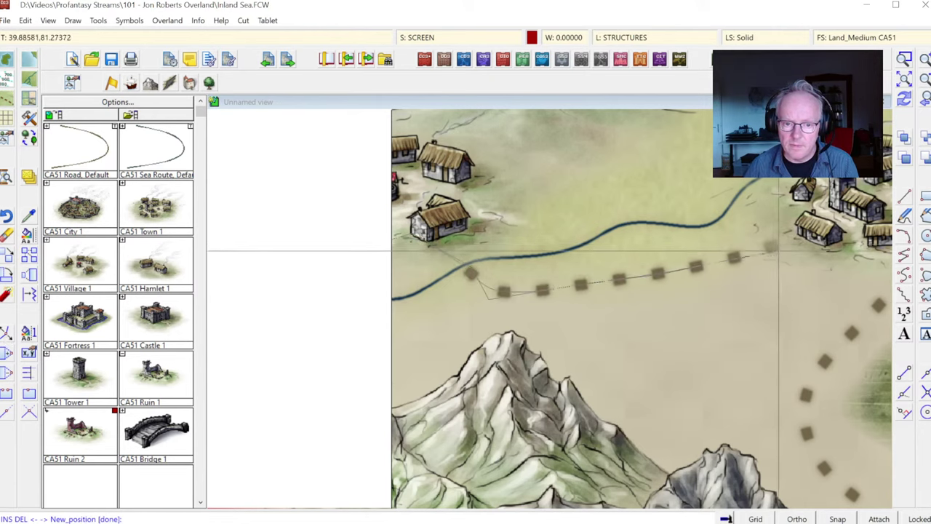
click(778, 250)
click(924, 99)
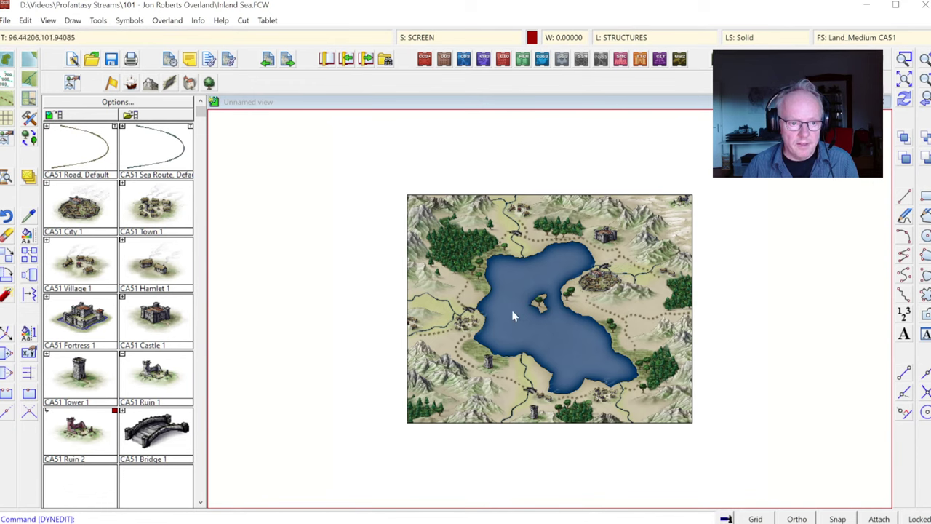
Step: Move the road node onto the west-shore village's bridge, redraw, and show the whole map
click(902, 60)
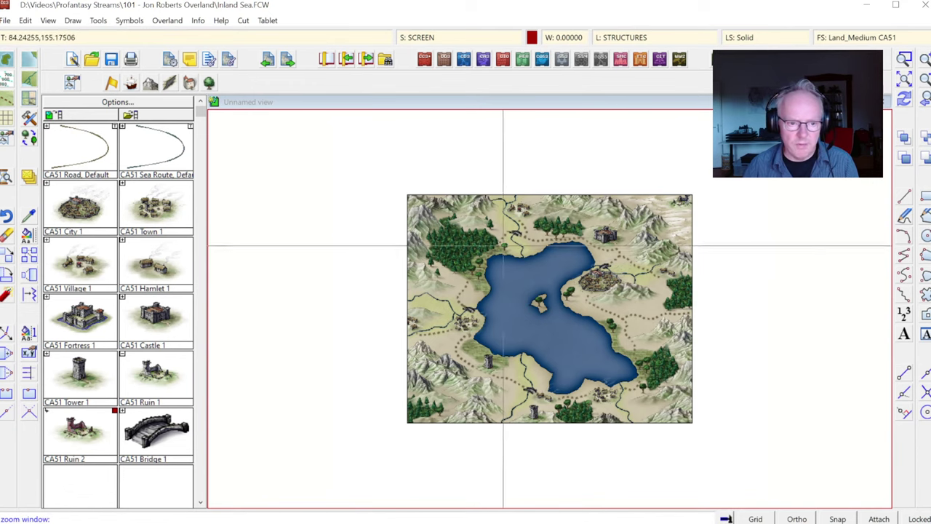
click(478, 321)
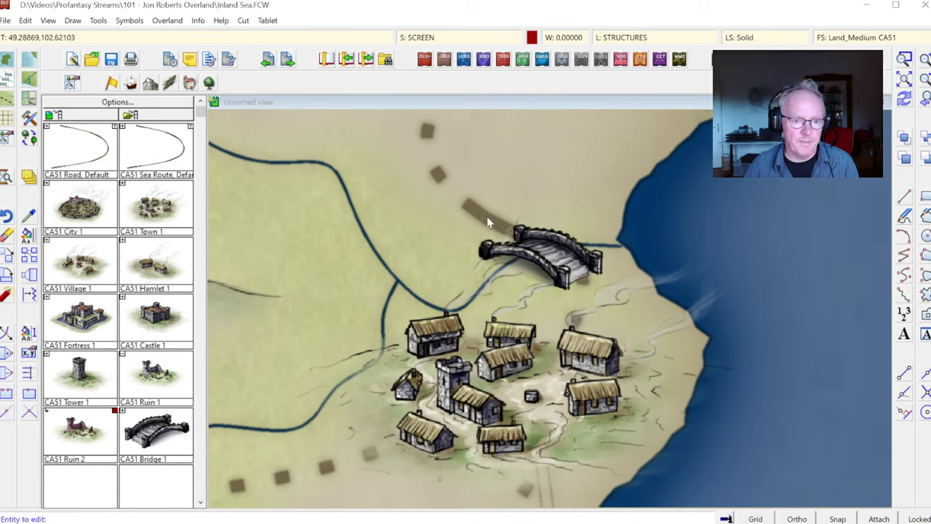
click(486, 216)
click(478, 229)
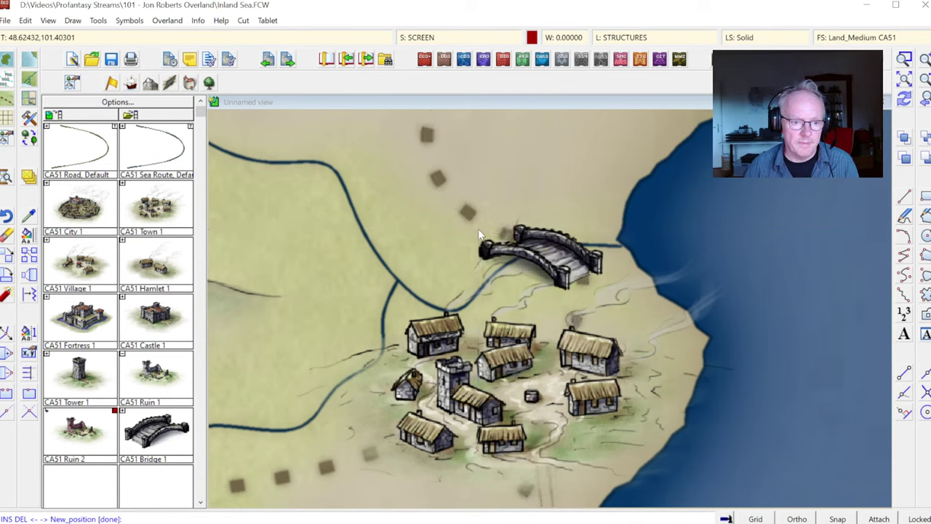
right_click(575, 244)
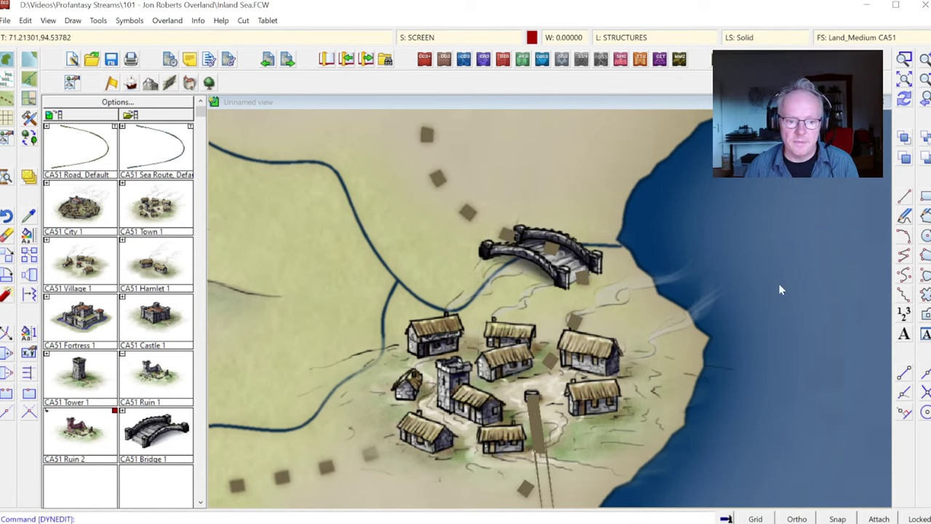
click(903, 100)
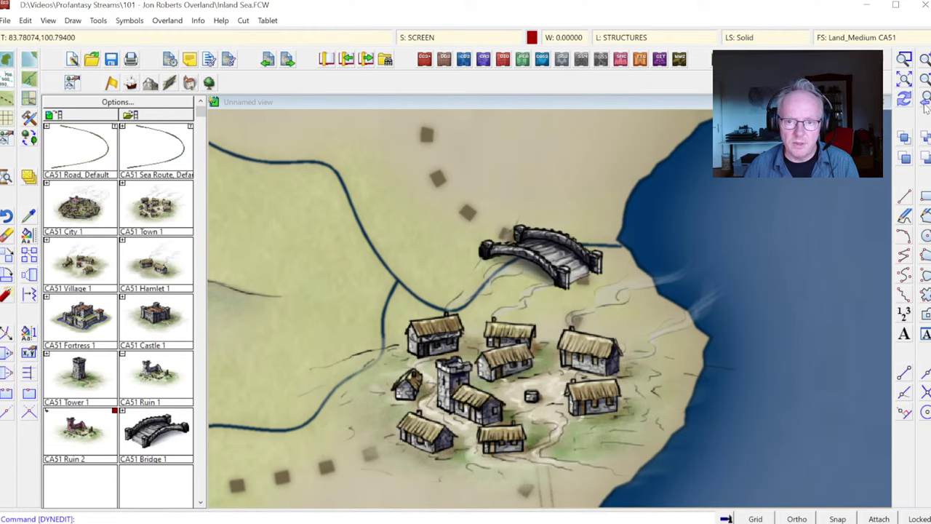
click(924, 101)
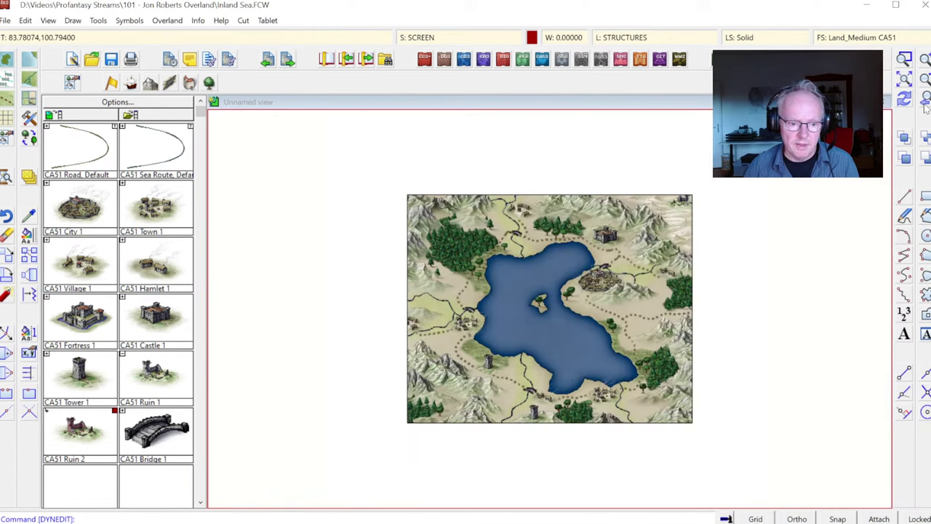
Step: Zoom into the west-shore village and delete a node from the road south of it
click(904, 61)
click(435, 281)
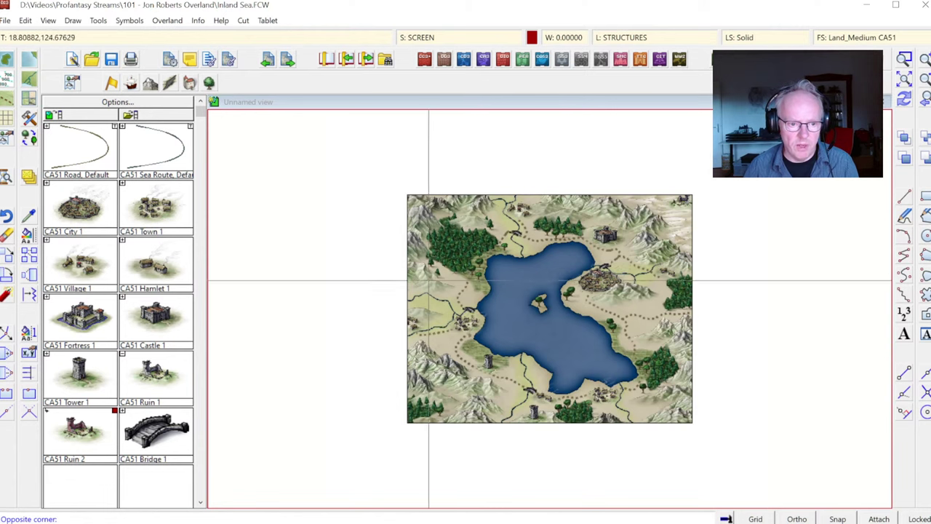
click(521, 364)
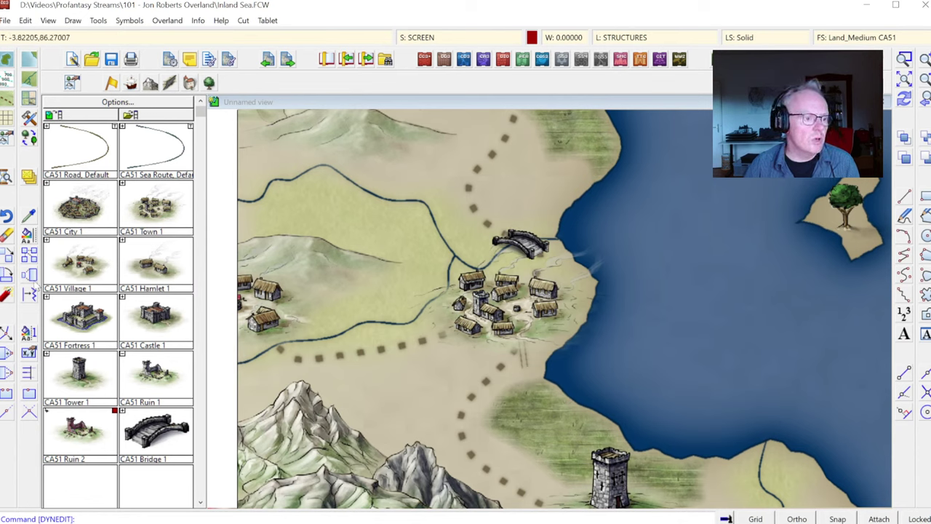
click(7, 372)
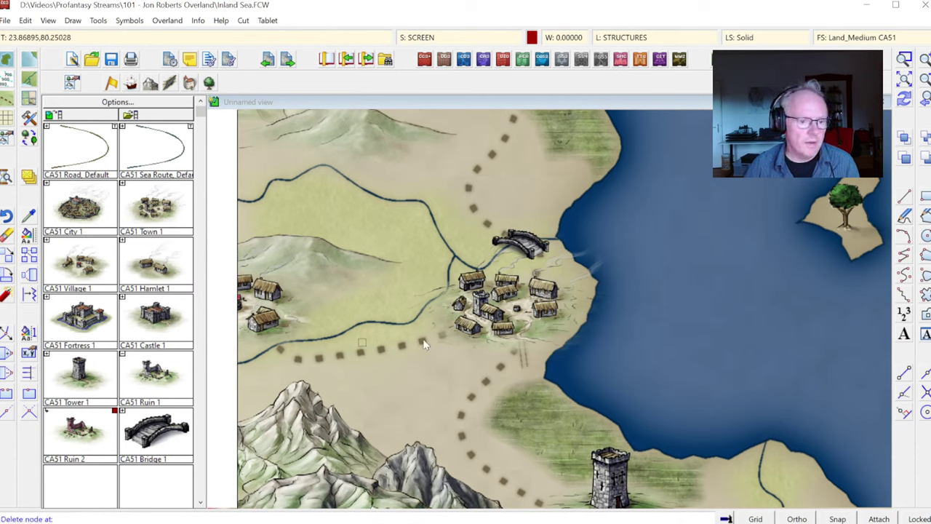
click(514, 354)
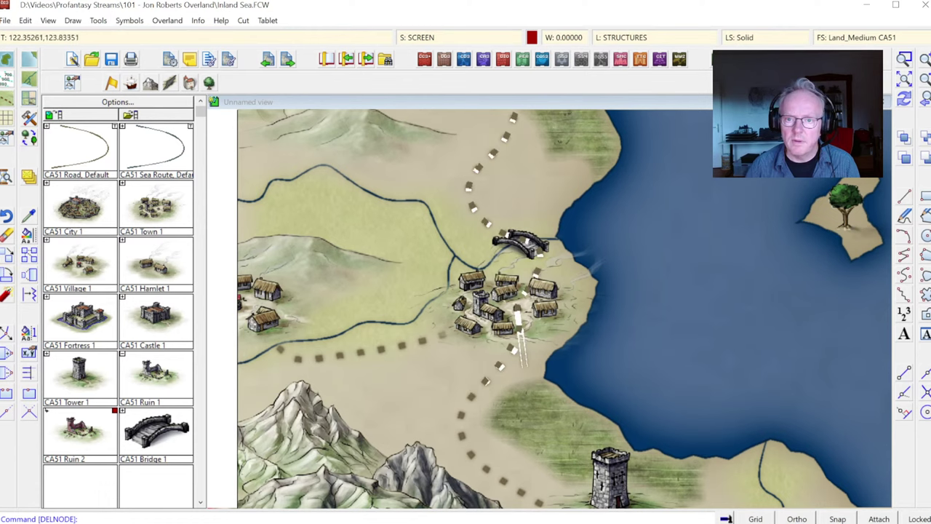
key(ctrl+e)
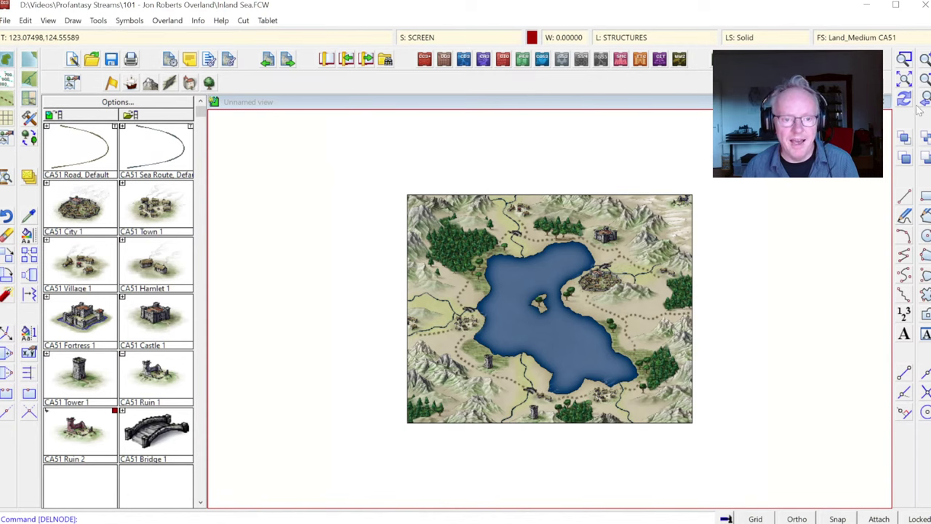
Step: Move the road node onto the northern bridge's end, then view the whole map
key(ctrl+w)
click(460, 221)
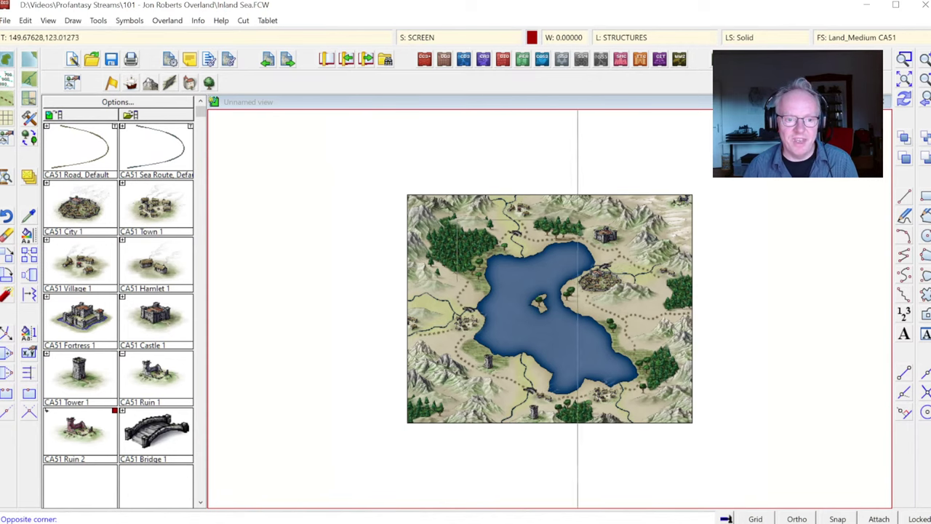
click(578, 283)
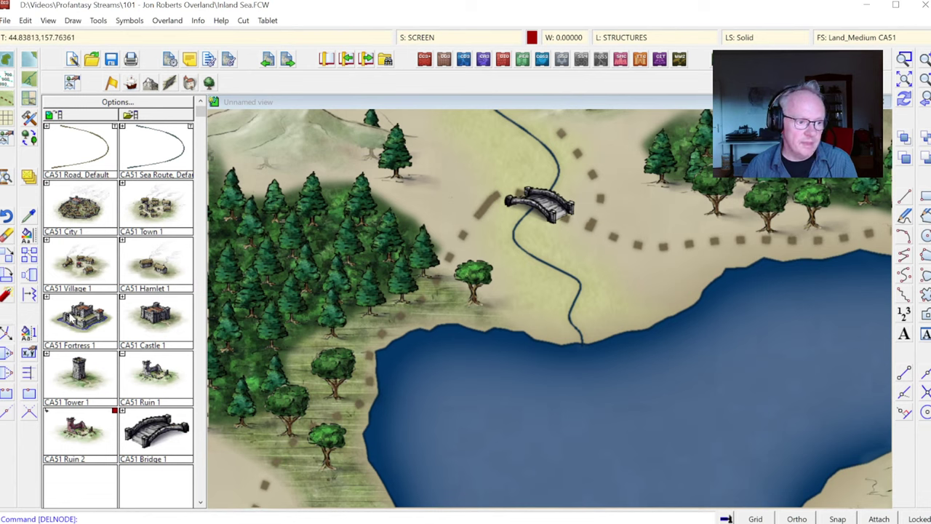
click(27, 293)
click(480, 203)
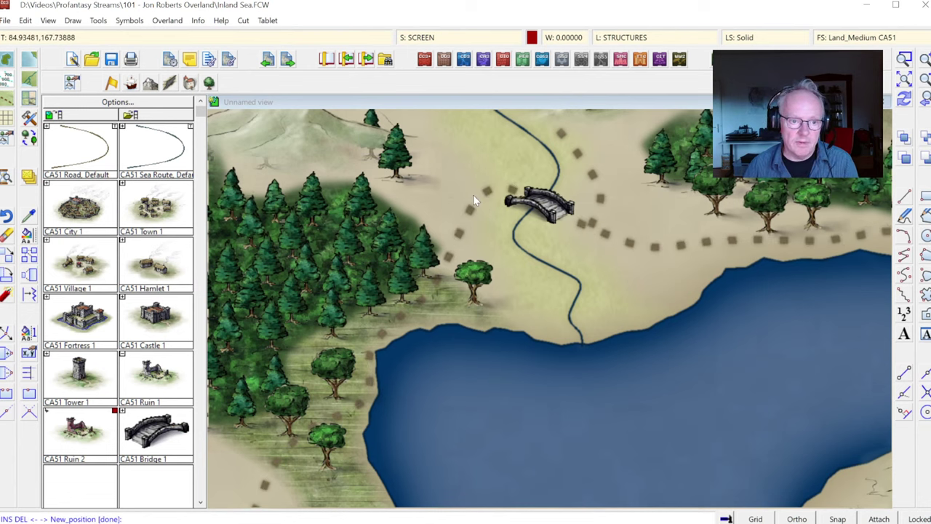
click(477, 198)
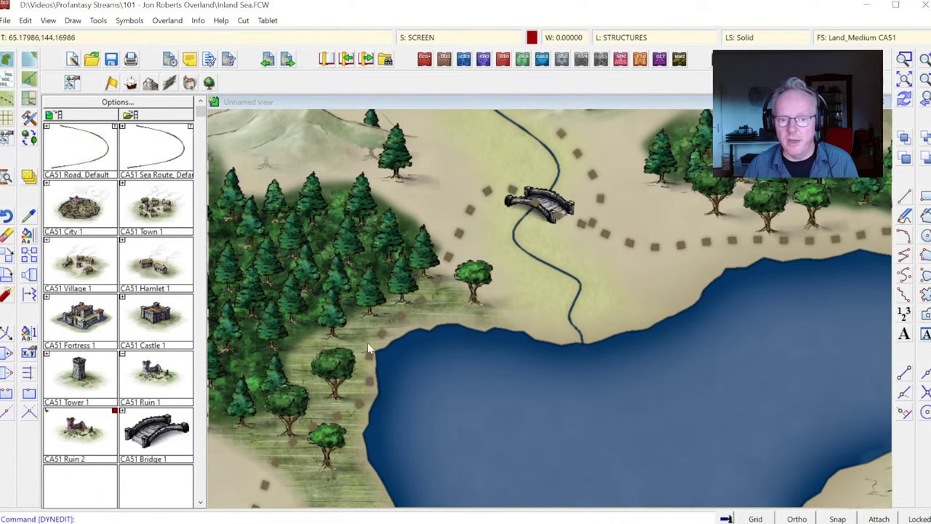
click(922, 97)
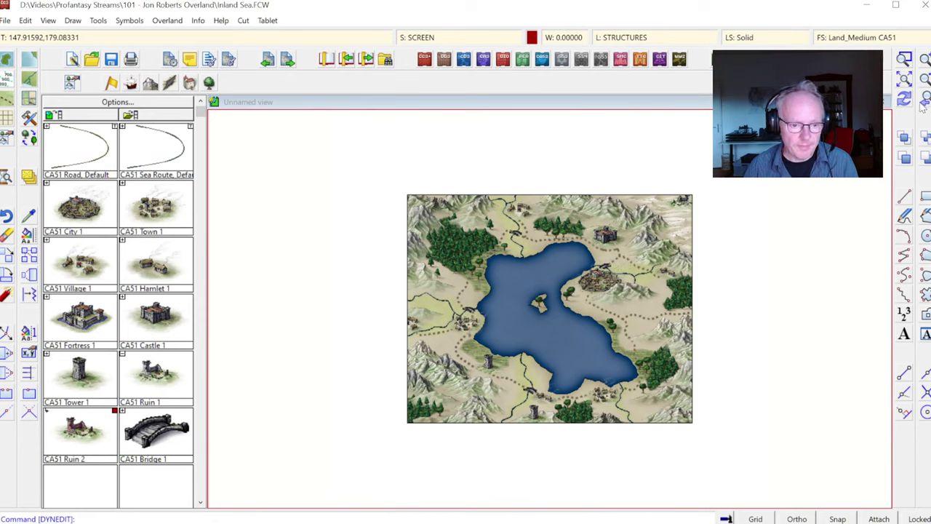
Step: Split the dotted road just short of the bridge by the walled lakeside town
click(909, 61)
click(571, 237)
click(634, 283)
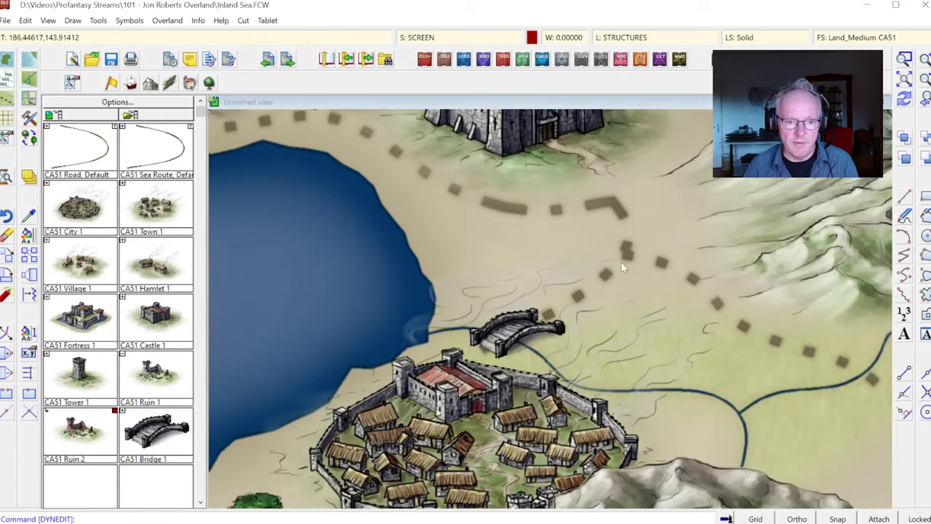
click(29, 393)
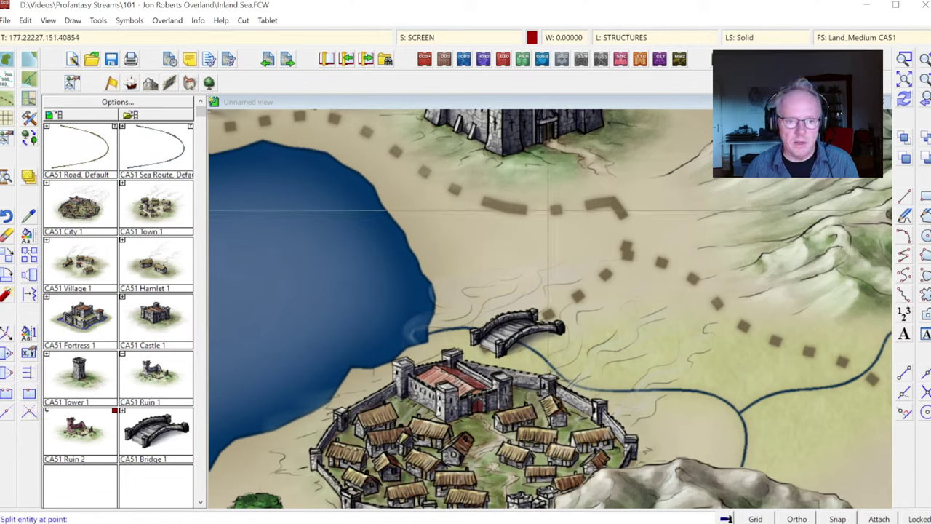
click(402, 157)
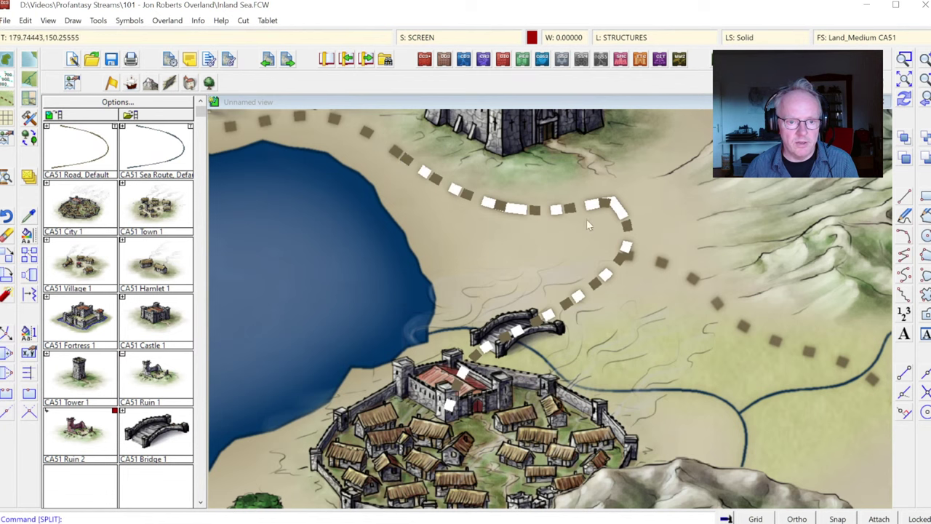
click(904, 97)
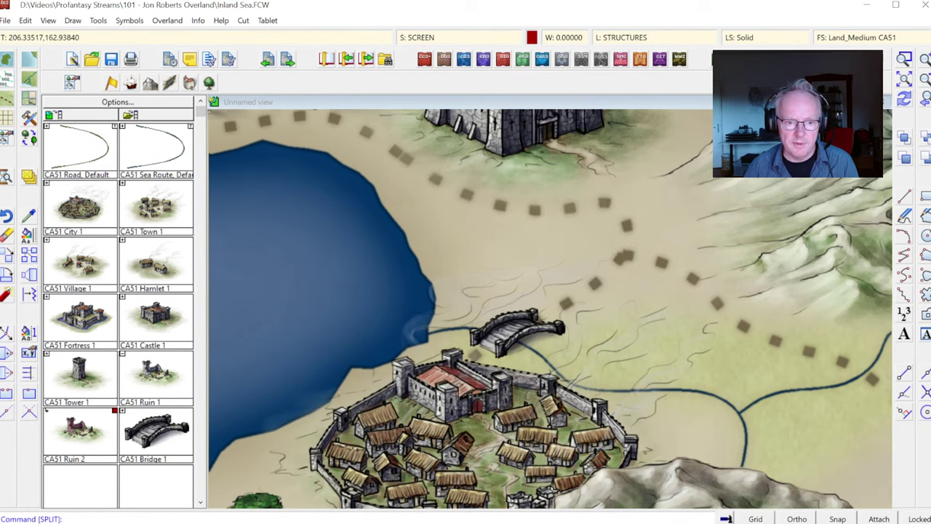
click(926, 100)
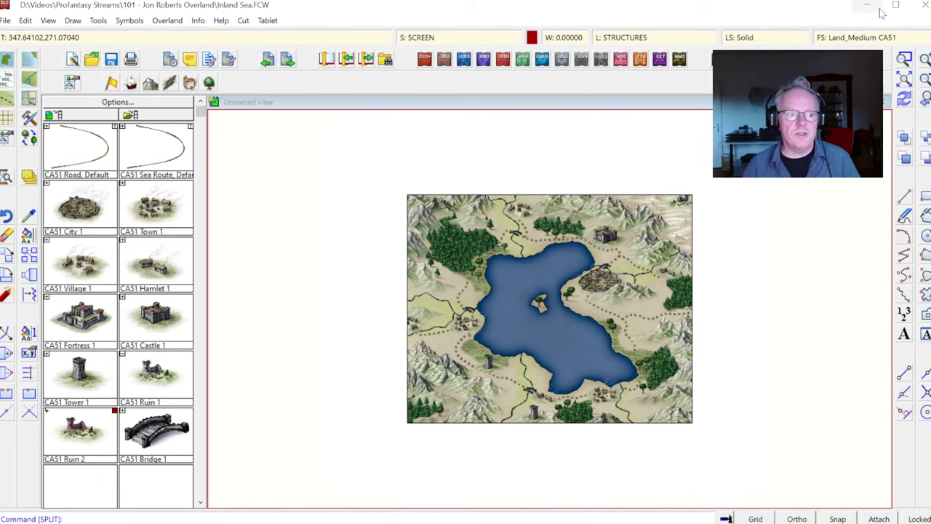
Step: Zoom so the whole map fills the view
click(905, 59)
click(400, 192)
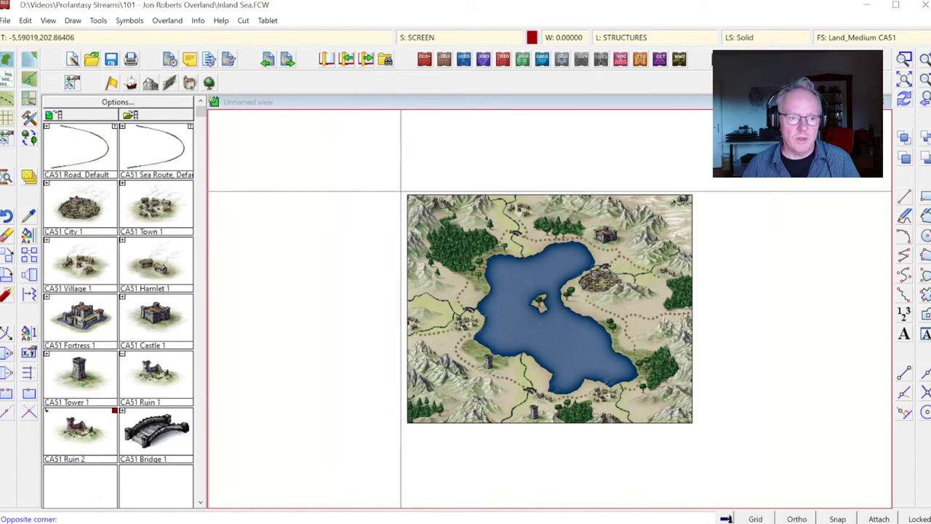
click(694, 429)
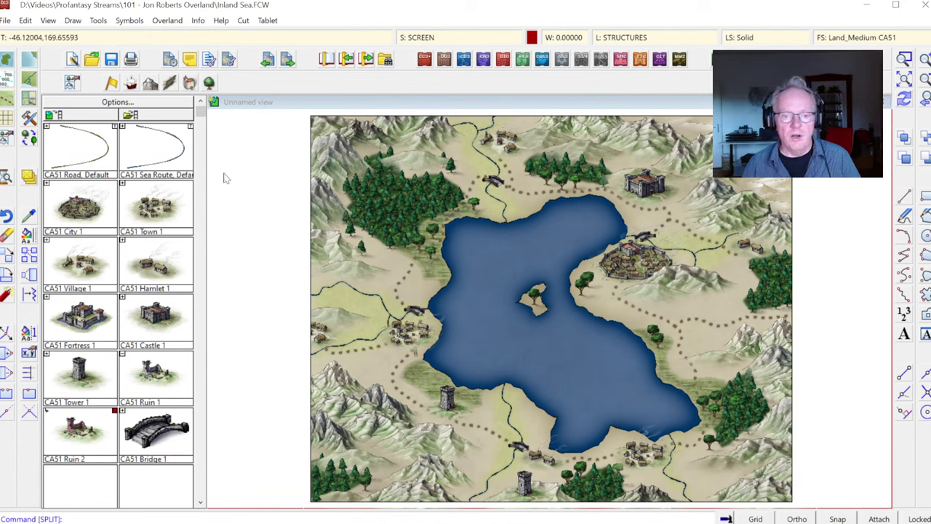
Step: Browse the Border, Coast/Sea, Mountains, Features, Structures and Vegetation symbol catalogs
click(113, 84)
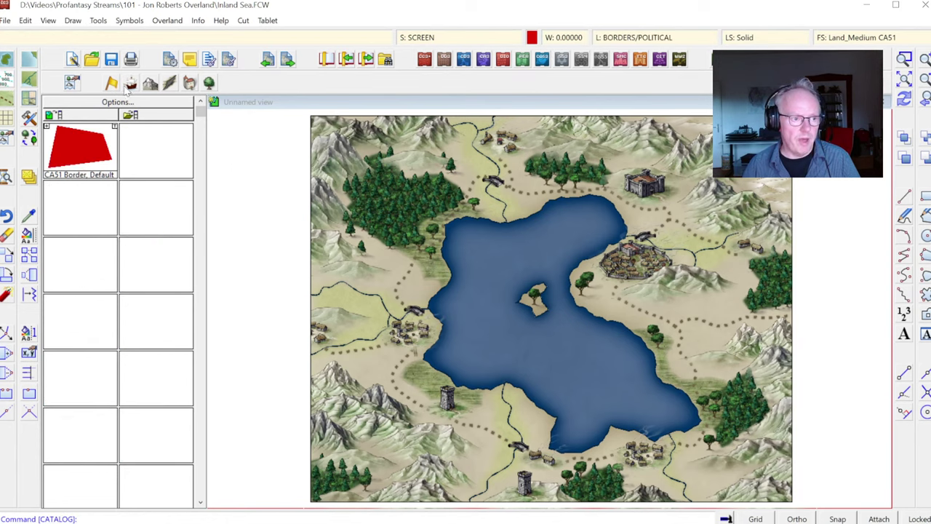
click(131, 84)
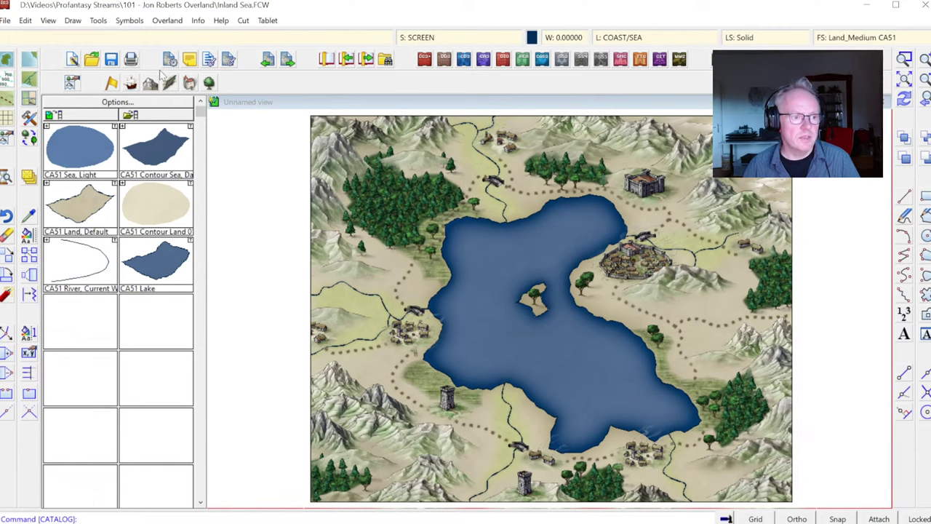
click(151, 84)
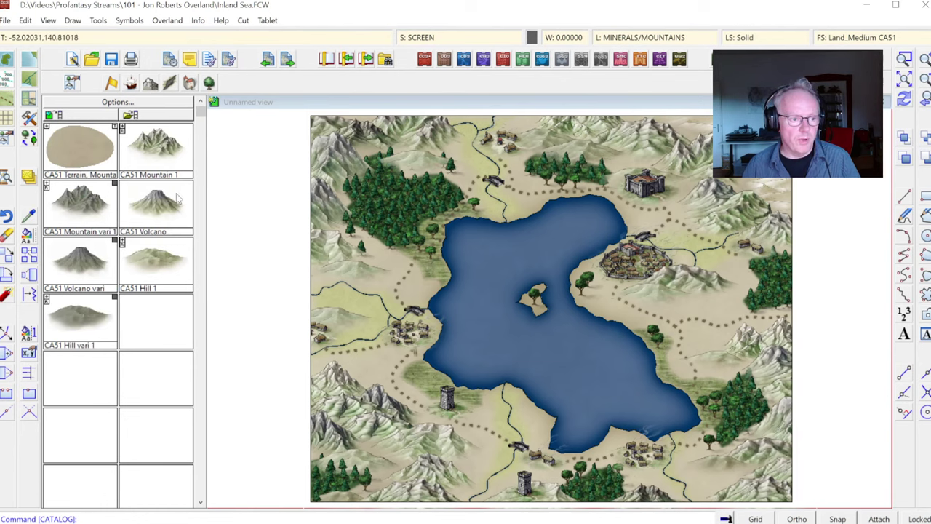
click(168, 84)
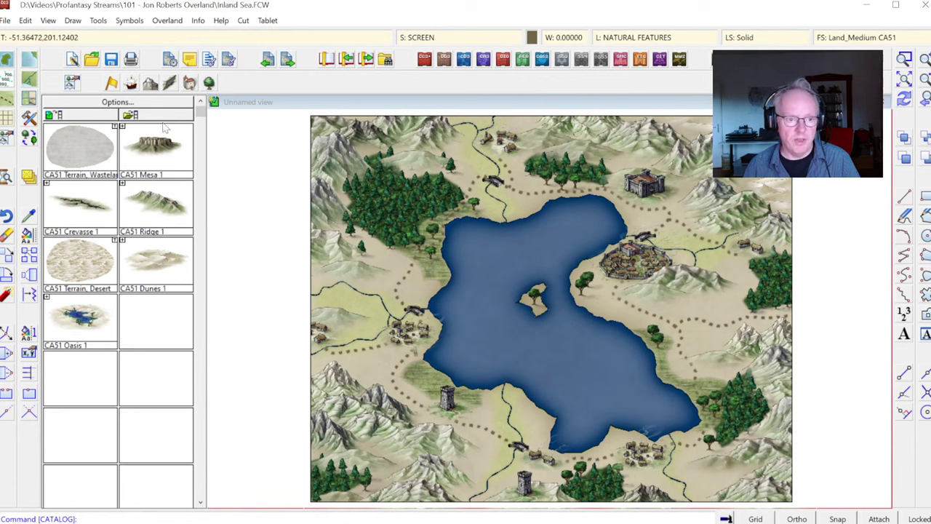
click(188, 84)
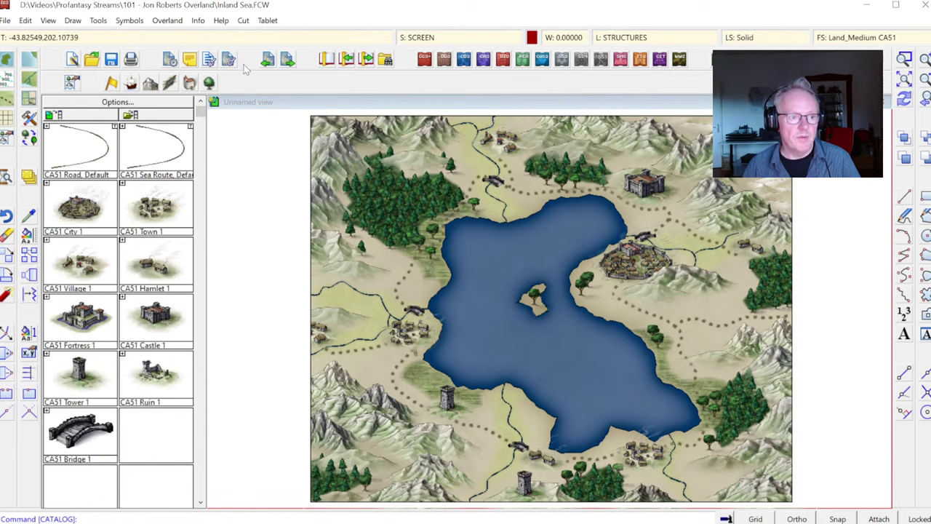
click(208, 83)
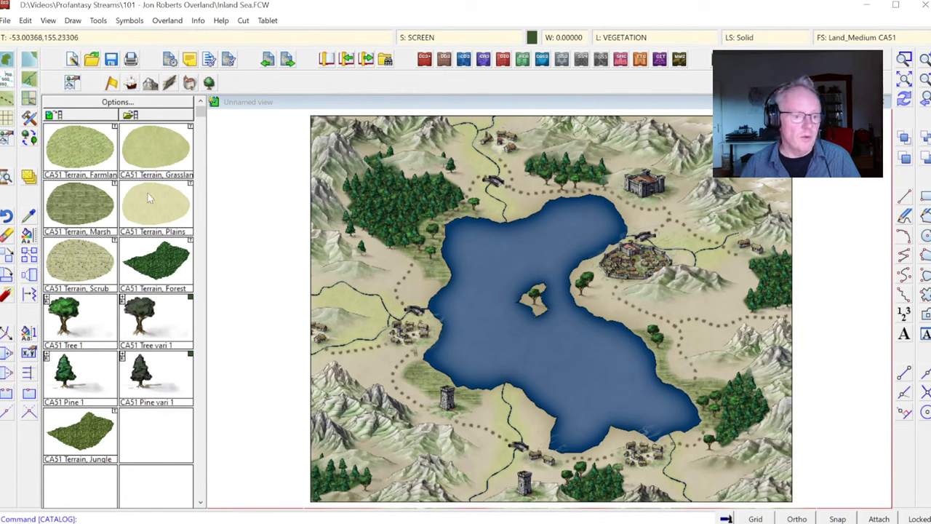
Step: Select the Farmland terrain fill and draw a farmland patch on the lake's west shore
click(83, 154)
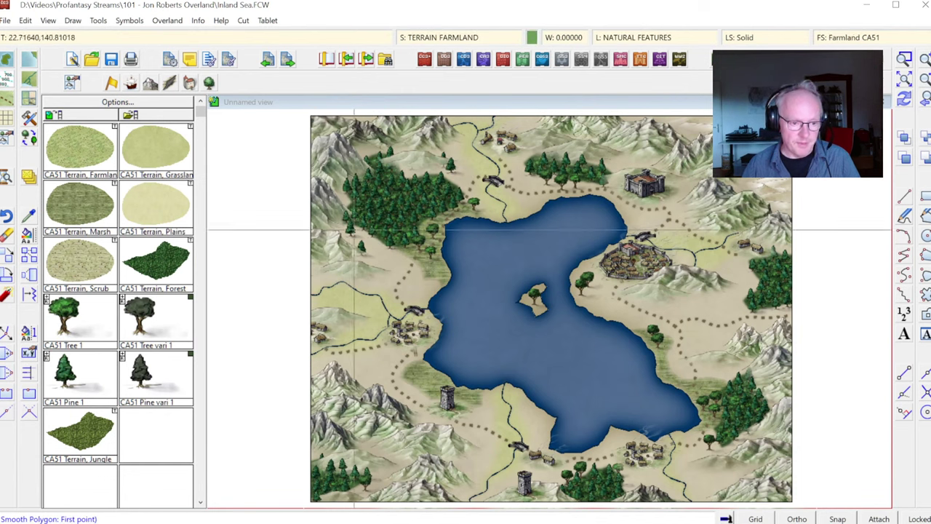
click(398, 336)
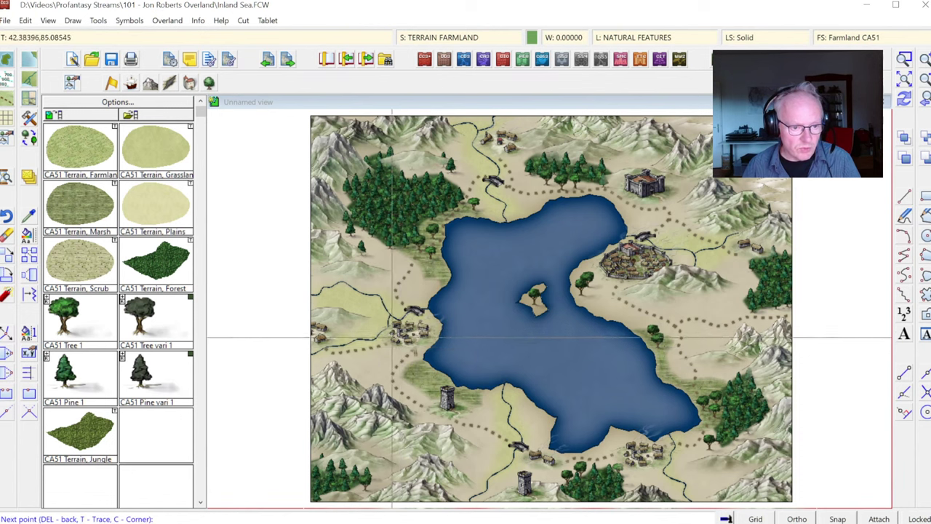
click(347, 355)
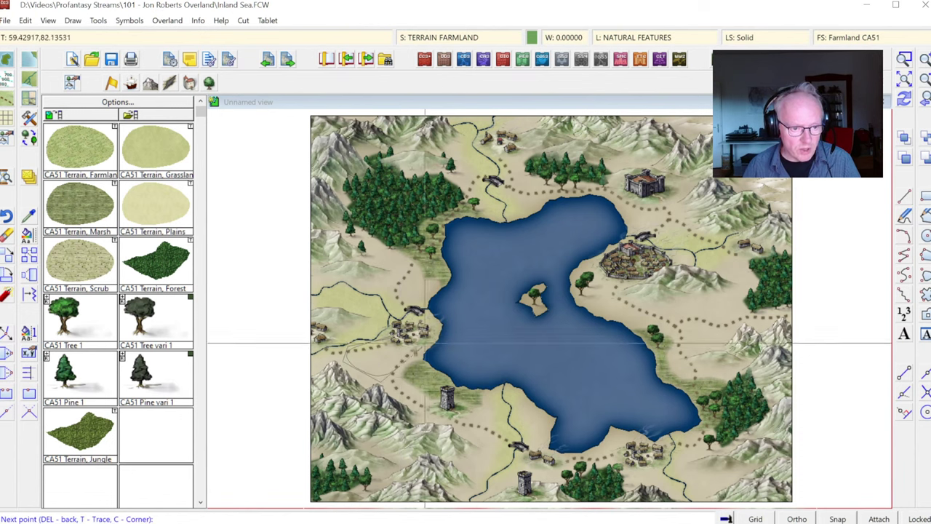
click(378, 373)
click(425, 325)
right_click(425, 325)
Step: Add farmland patches below and above the eastern town
click(627, 254)
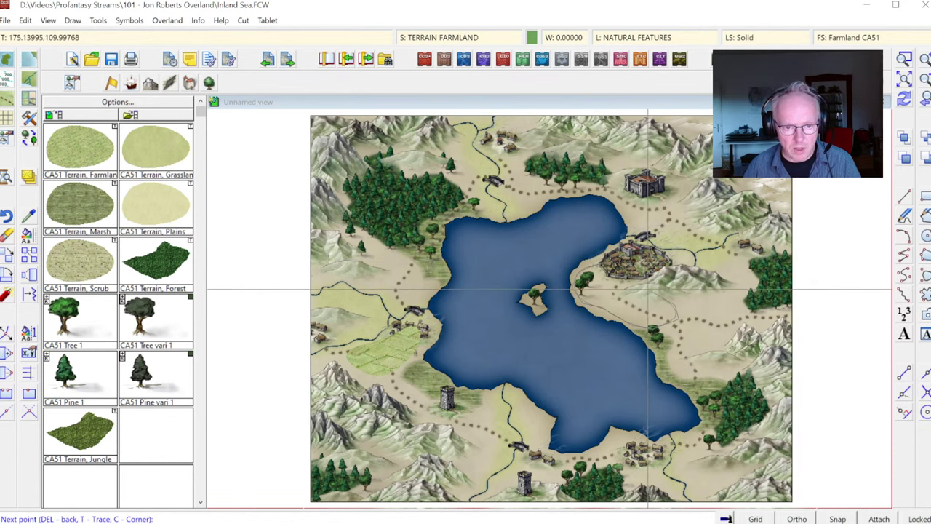
right_click(655, 257)
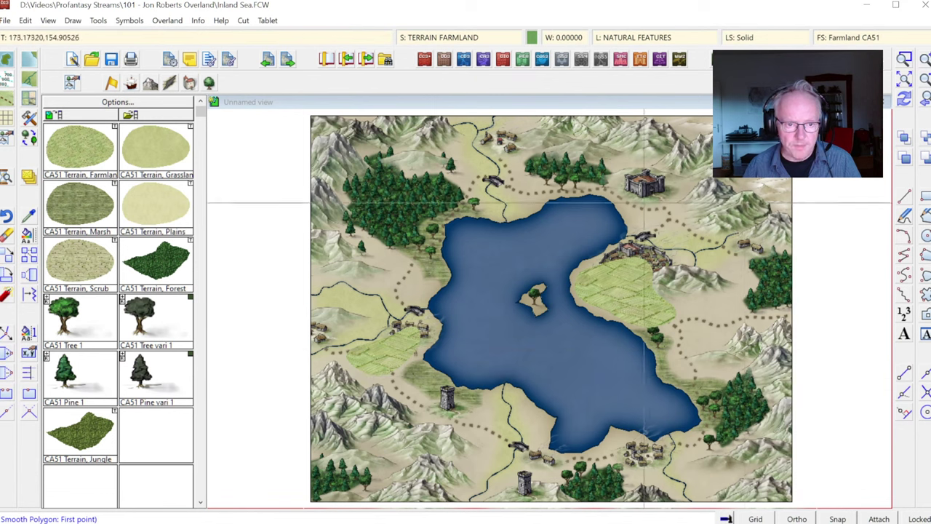
click(658, 201)
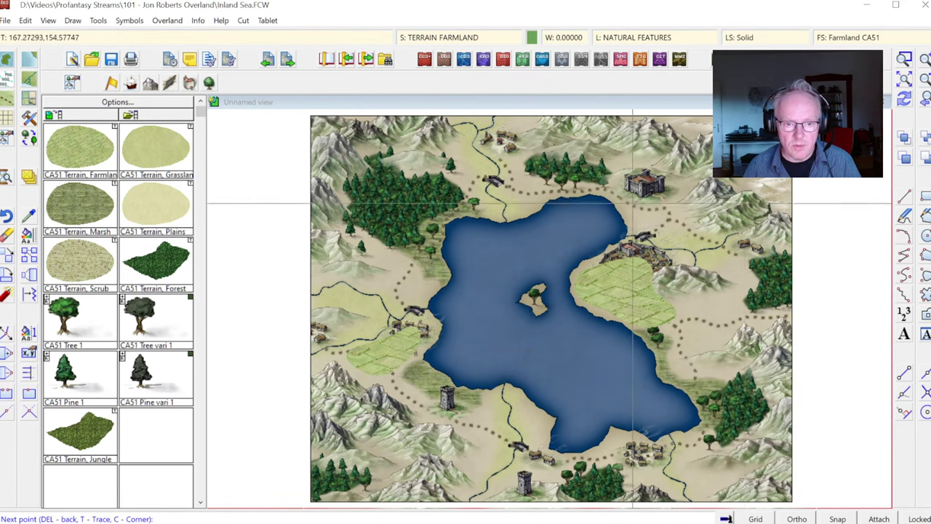
click(683, 241)
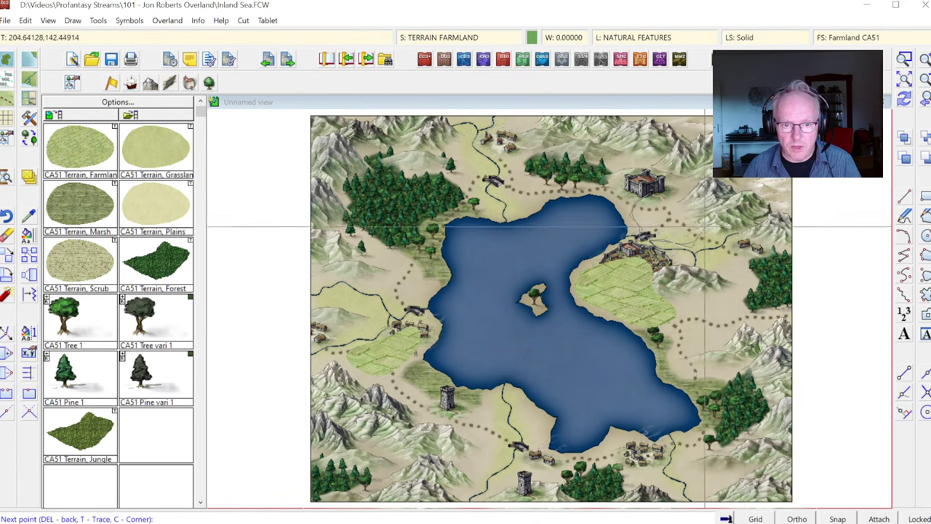
click(704, 211)
right_click(691, 188)
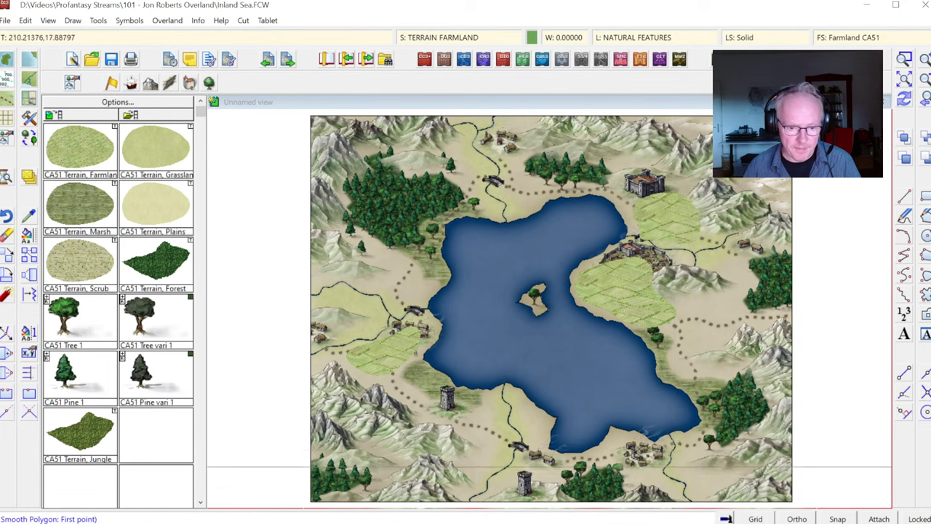
Step: Draw a farmland patch at the lower right and another small patch along the bottom
click(704, 499)
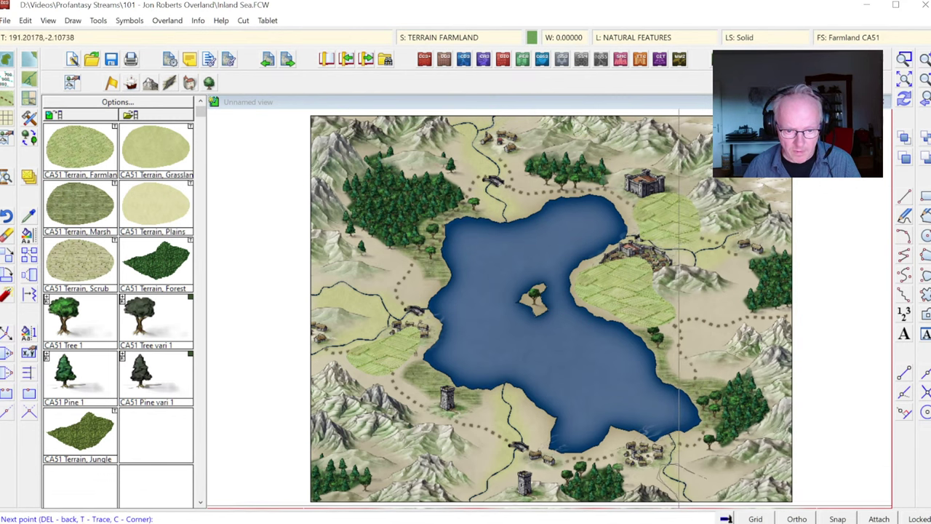
right_click(713, 481)
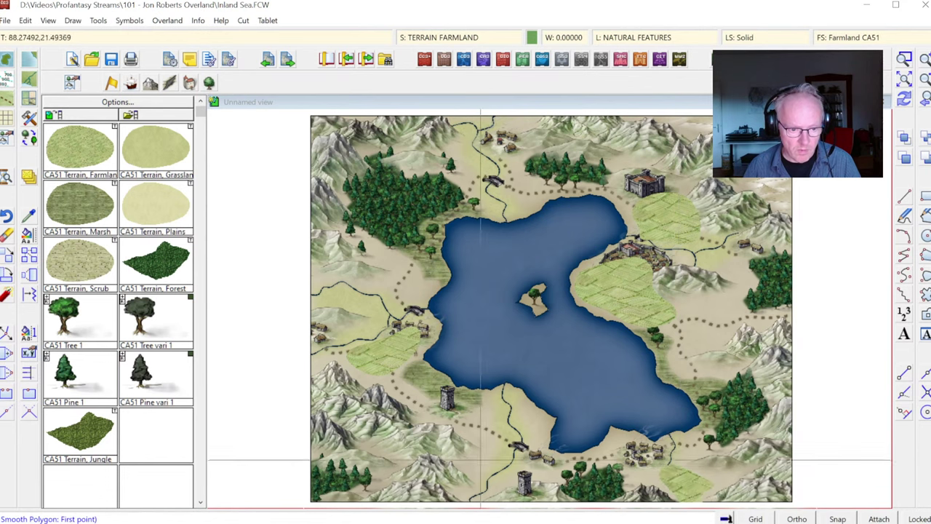
click(480, 460)
click(518, 459)
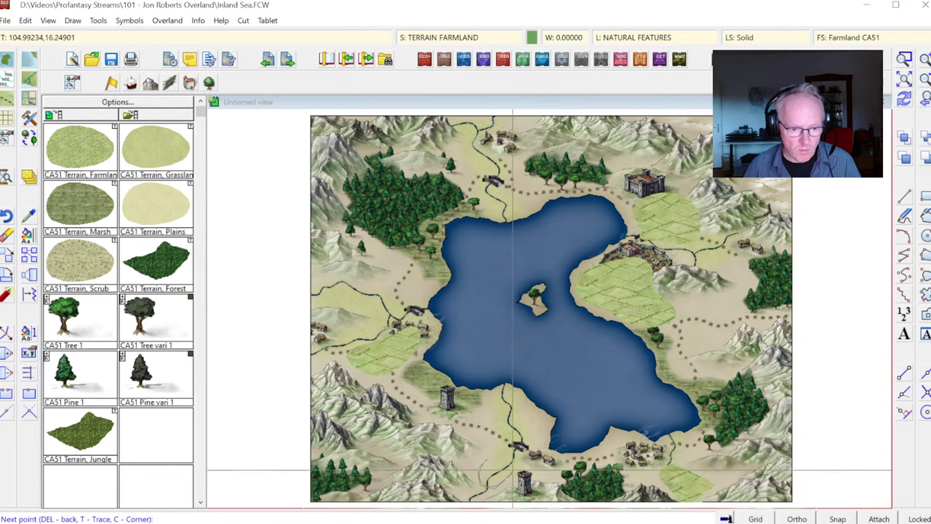
click(501, 485)
right_click(495, 452)
Step: Outline a farmland patch on the southern shore, then end the farmland command
click(509, 413)
click(492, 398)
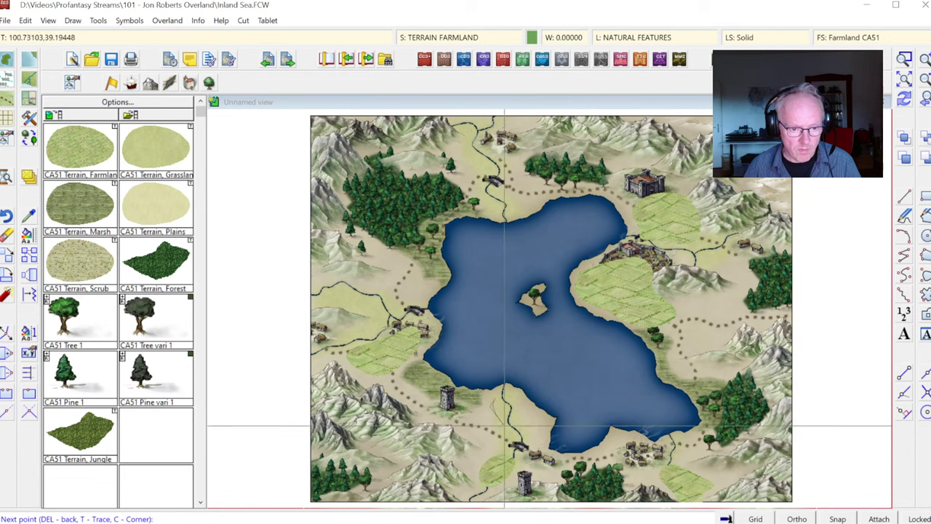
click(510, 435)
click(538, 423)
right_click(533, 398)
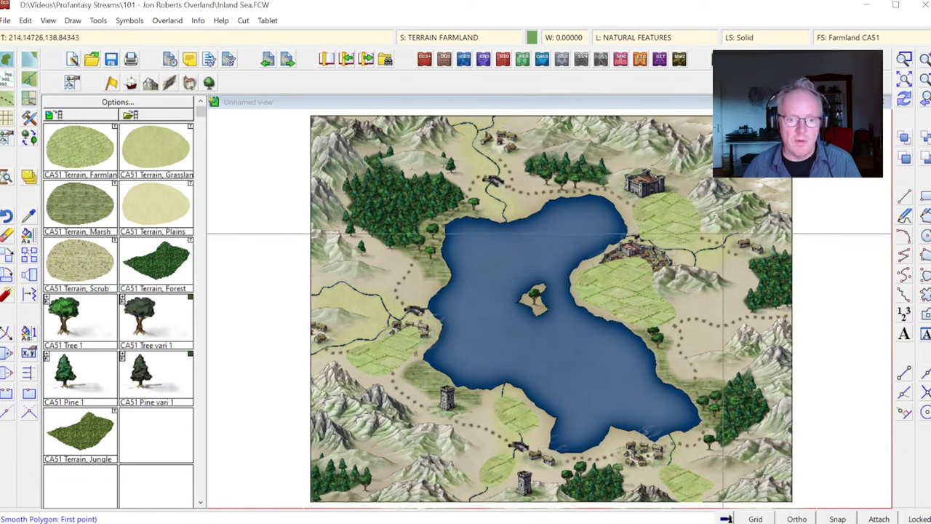
right_click(695, 237)
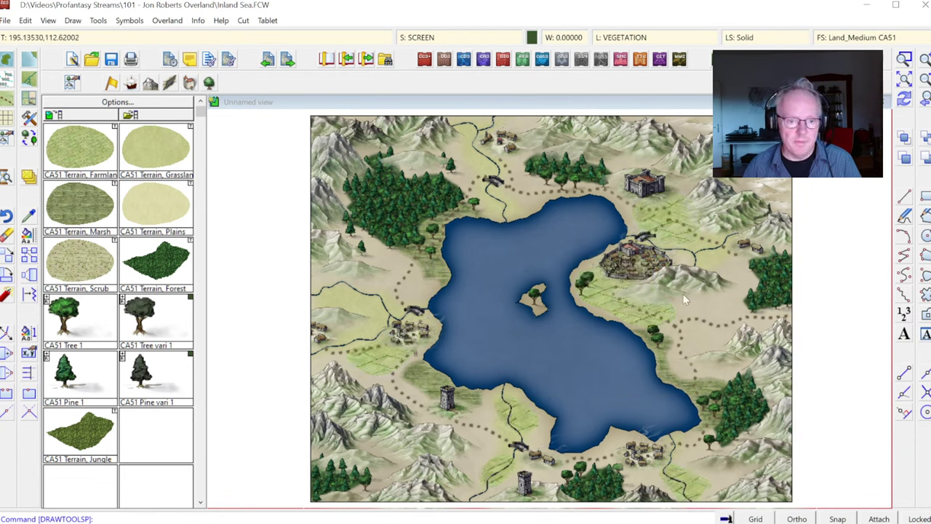
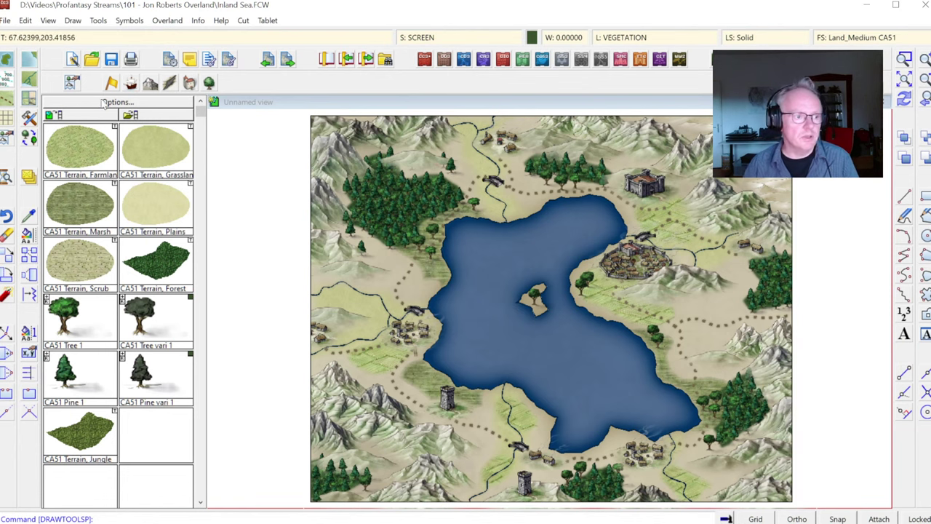
Step: Make black the current drawing colour and start a new text label
click(532, 37)
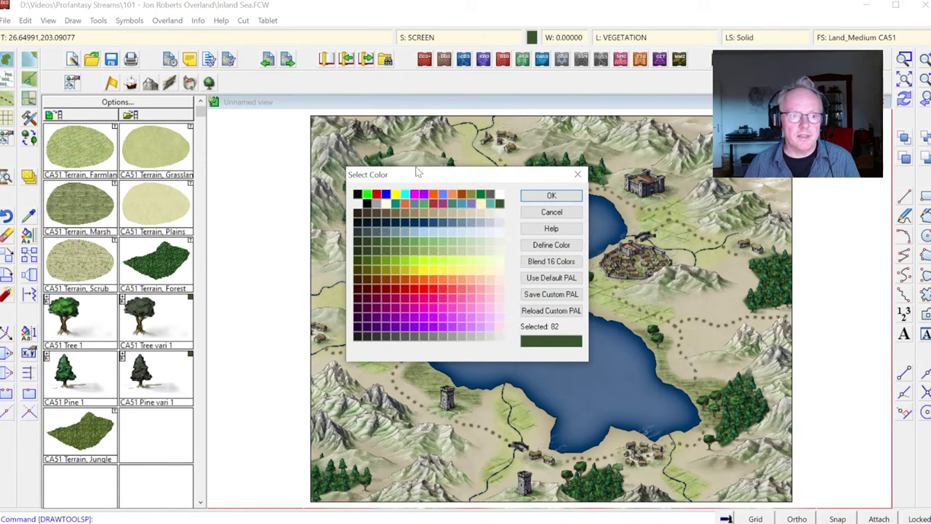
click(358, 194)
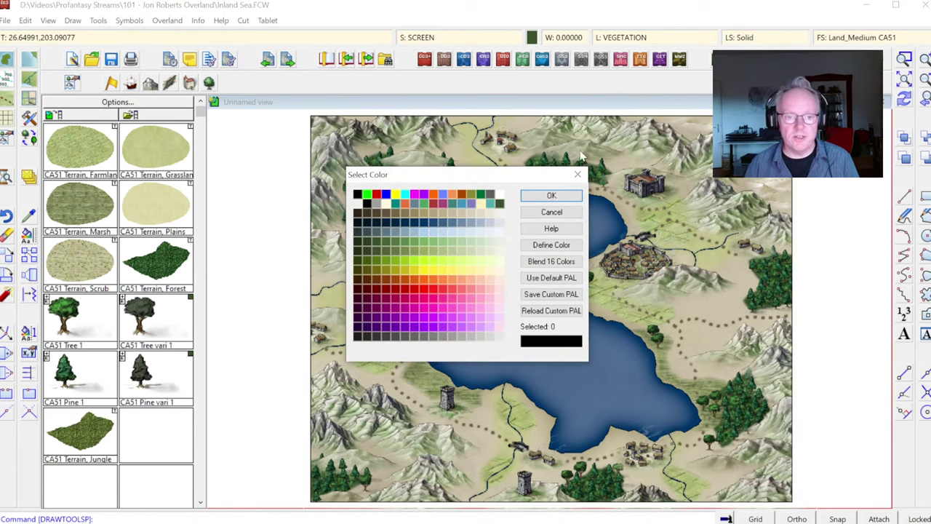
click(569, 196)
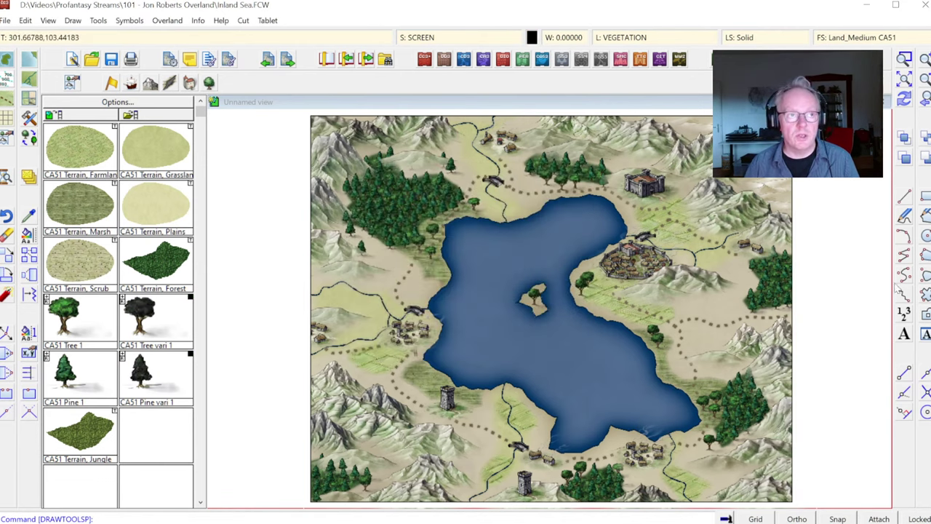
click(904, 335)
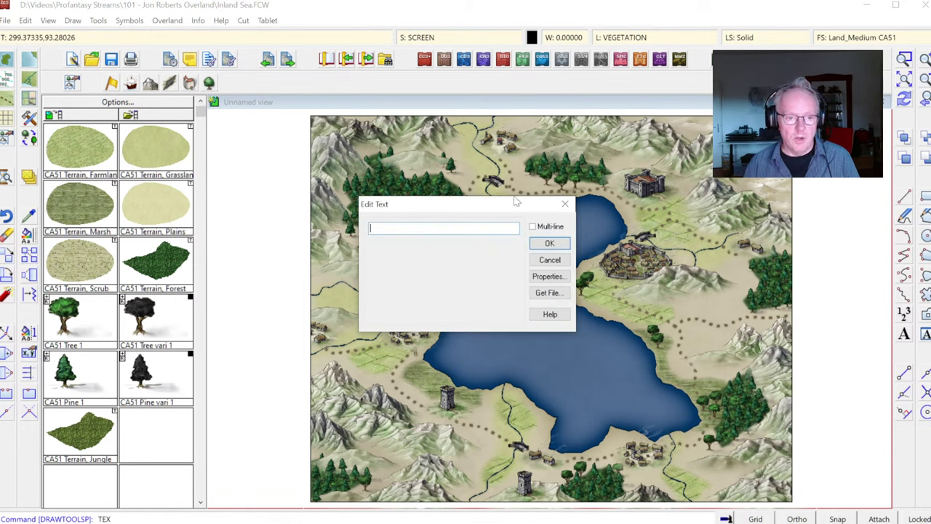
Step: Place the black 'Kilda' label beside the walled town on the north-east shore
drag(515, 202, 507, 320)
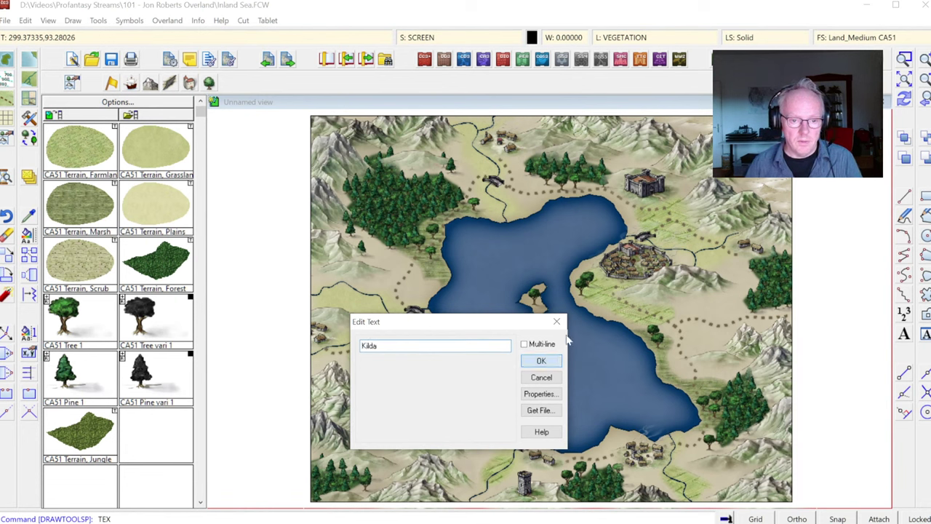
click(541, 361)
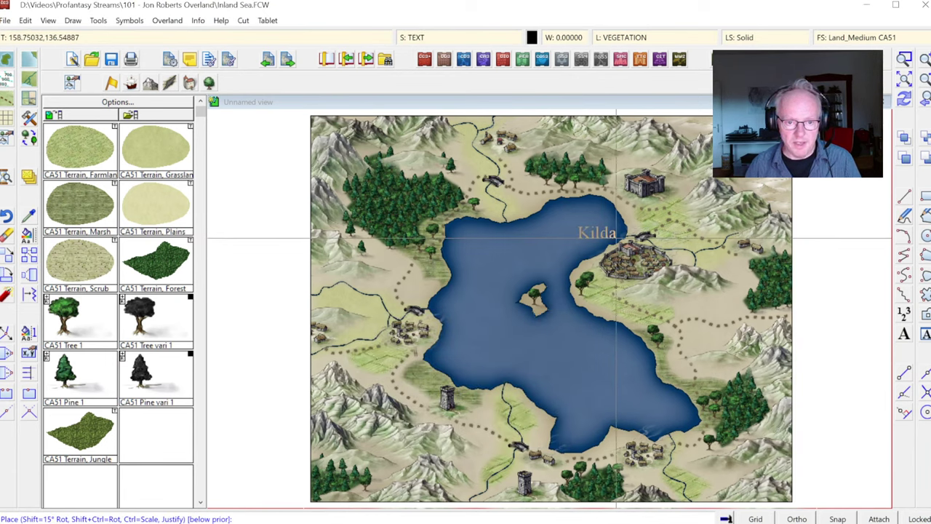
click(616, 237)
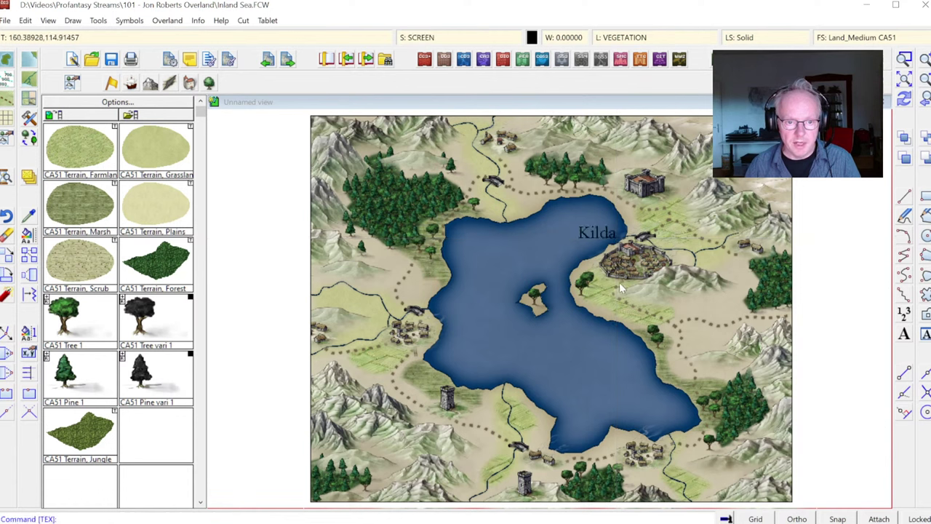
click(911, 104)
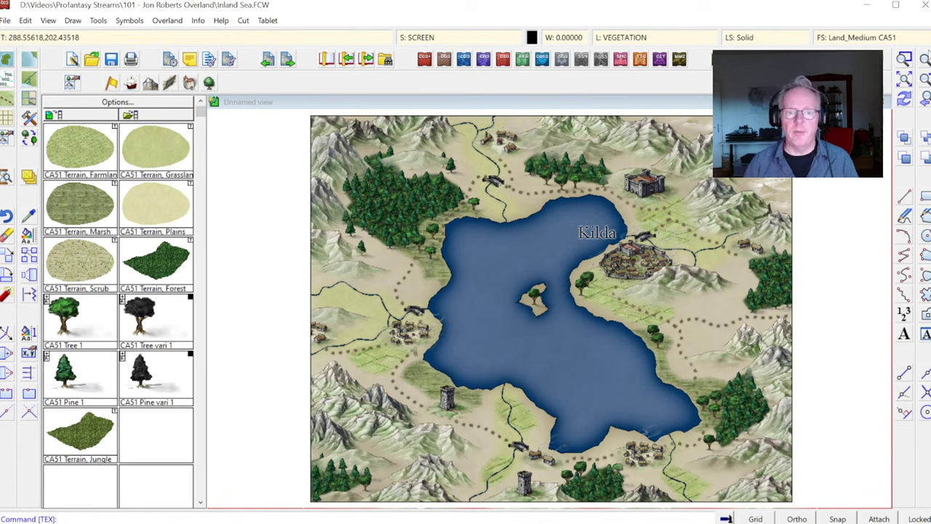
Step: Zoom in on the area around the Kilda label
click(904, 59)
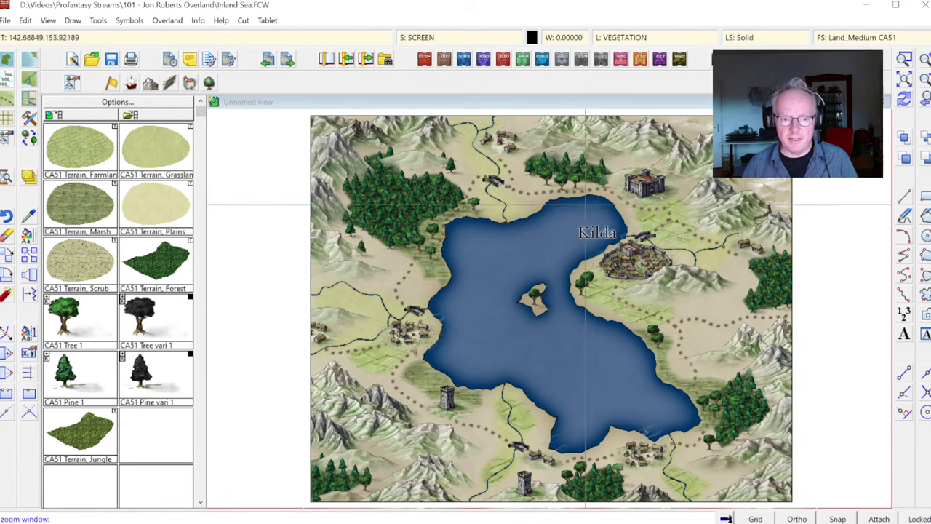
click(522, 208)
click(695, 298)
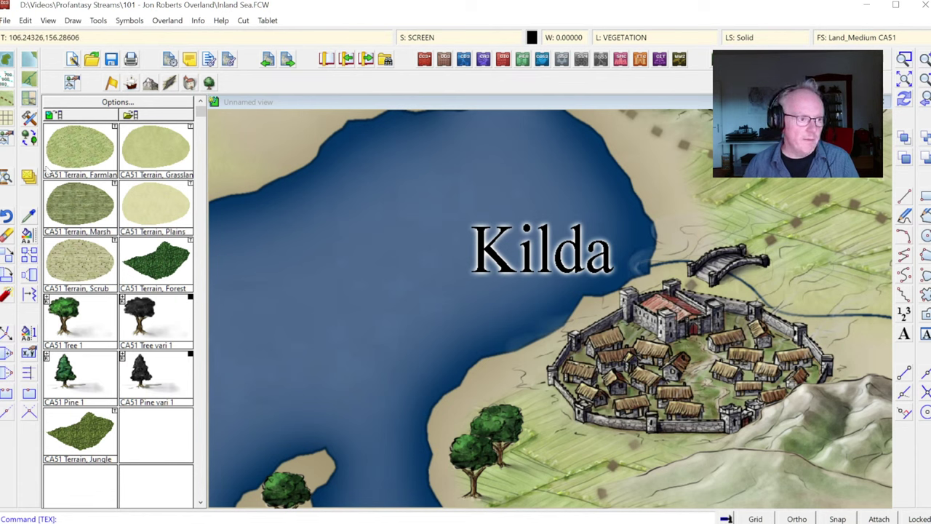
Step: Pick up the Kilda label's settings and open its text properties
click(28, 216)
click(499, 279)
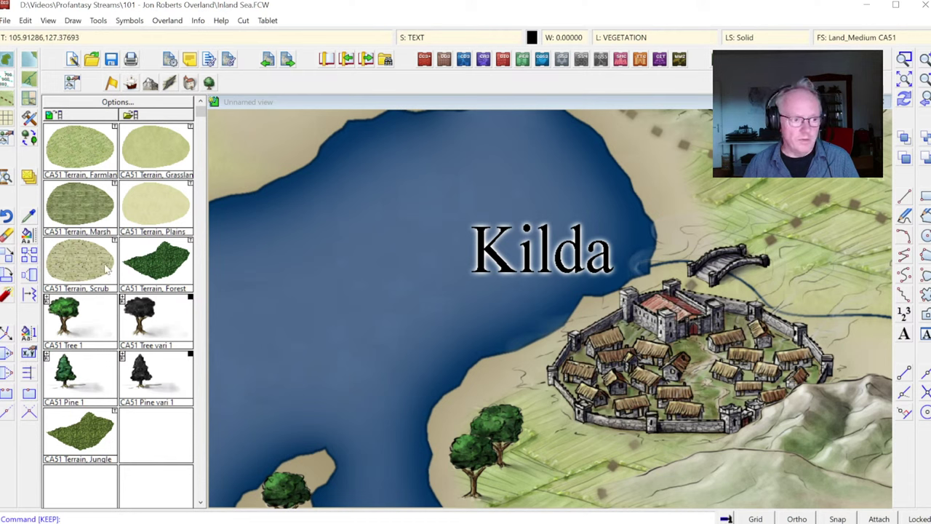
click(26, 235)
click(89, 360)
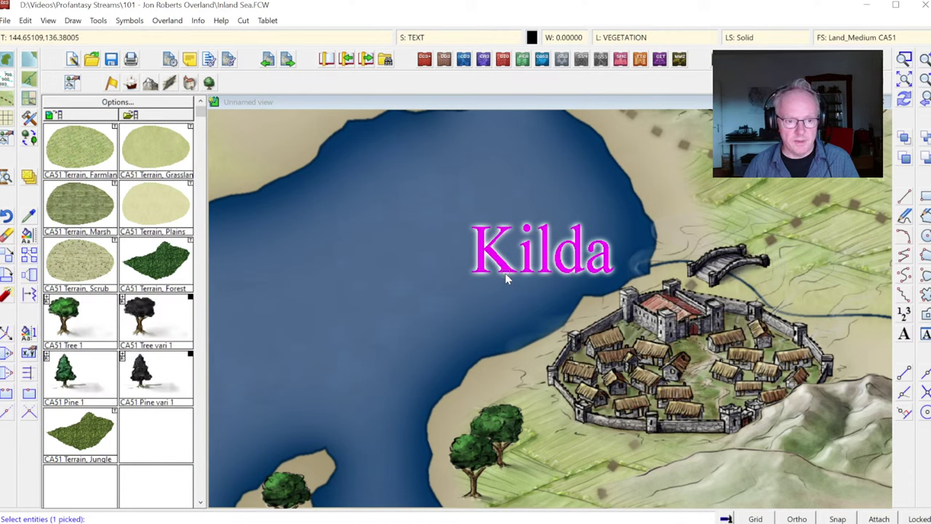
right_click(505, 273)
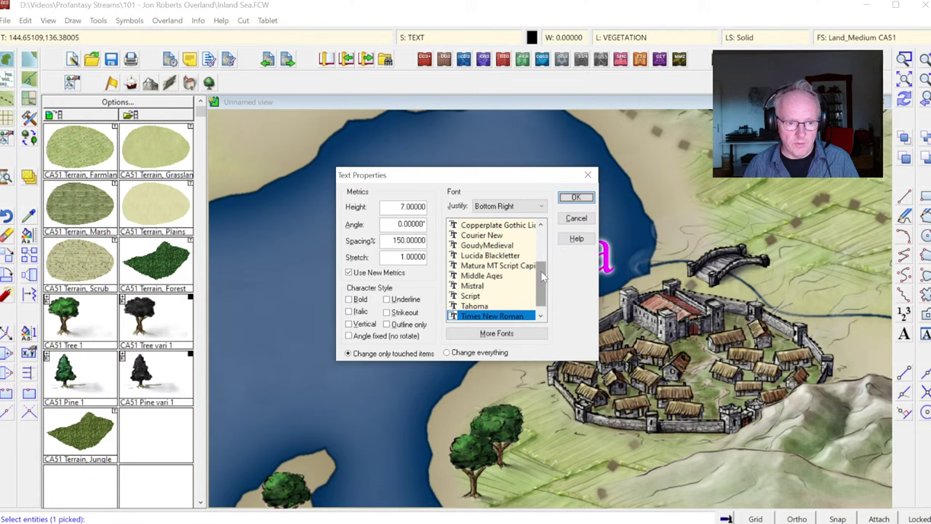
drag(539, 275, 541, 296)
Step: Choose the JSL Ancient font from More Fonts and apply it to Kilda
click(495, 334)
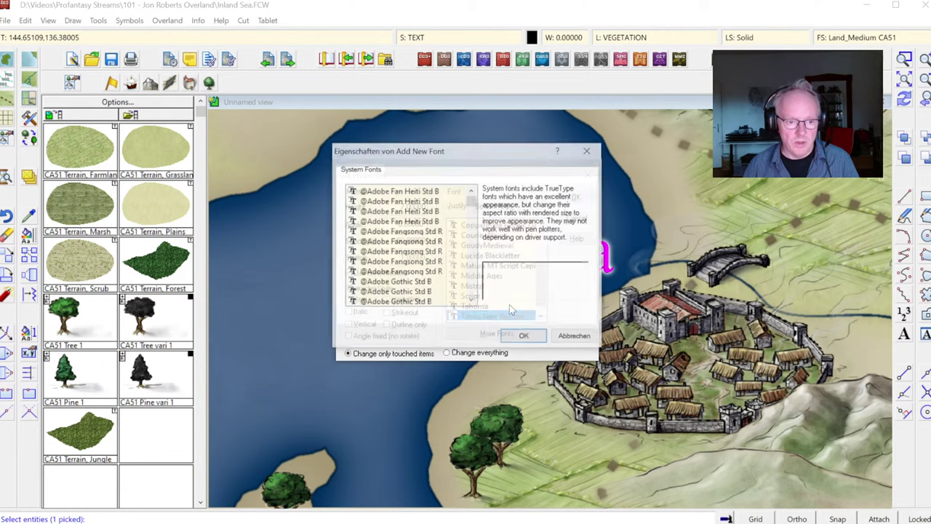
drag(472, 203, 471, 237)
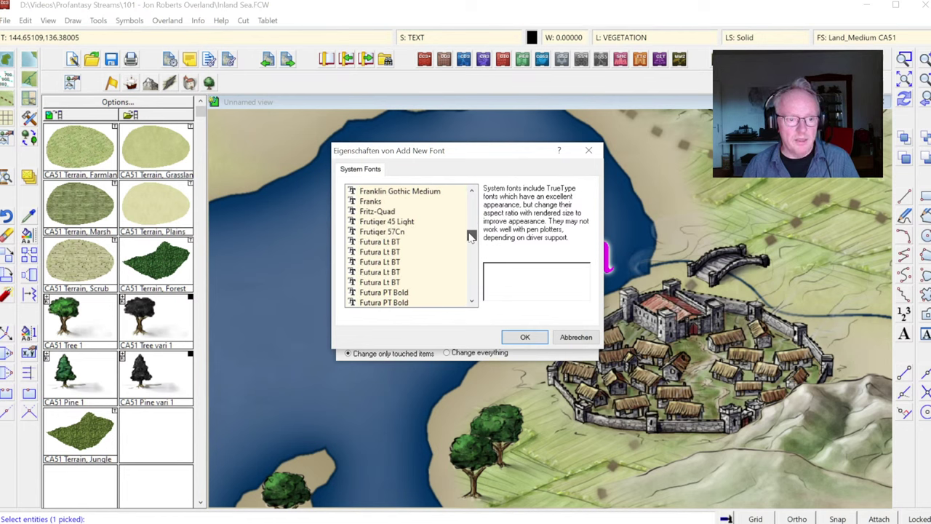
mouse_move(471, 235)
mouse_down()
mouse_move(471, 247)
mouse_move(472, 204)
mouse_move(473, 251)
mouse_up()
scroll(474, 251, down, 5)
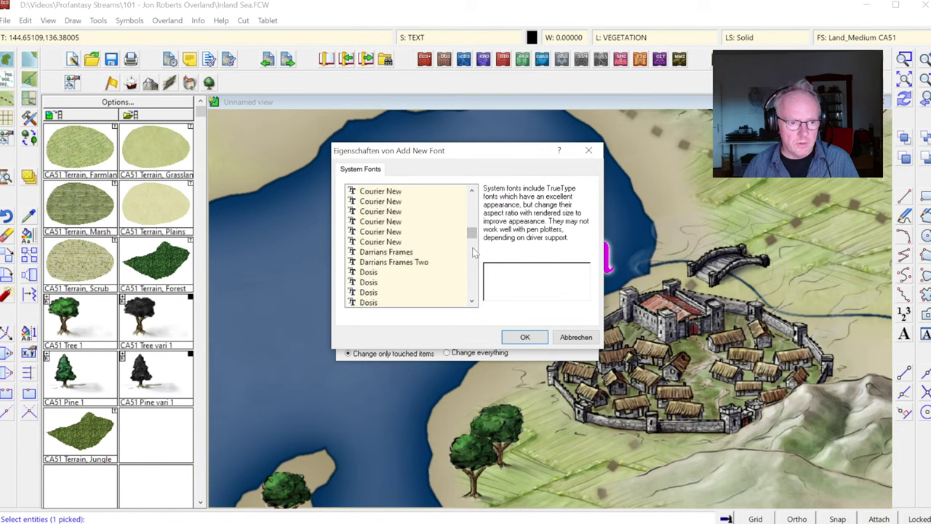
scroll(474, 251, down, 3)
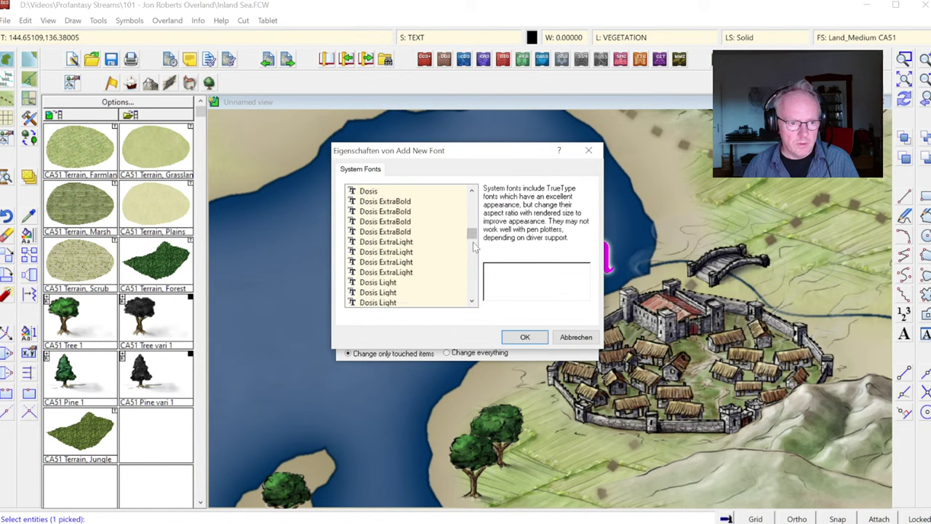
drag(472, 240, 473, 249)
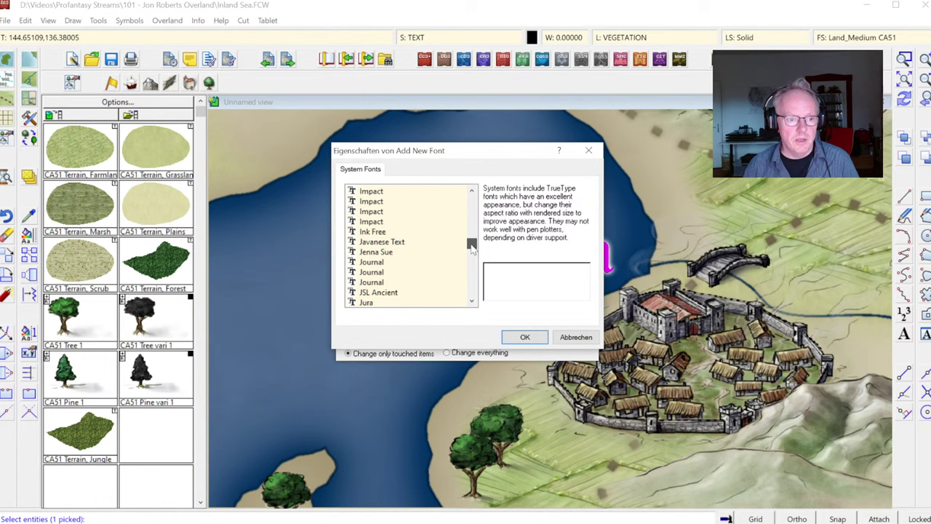
click(396, 294)
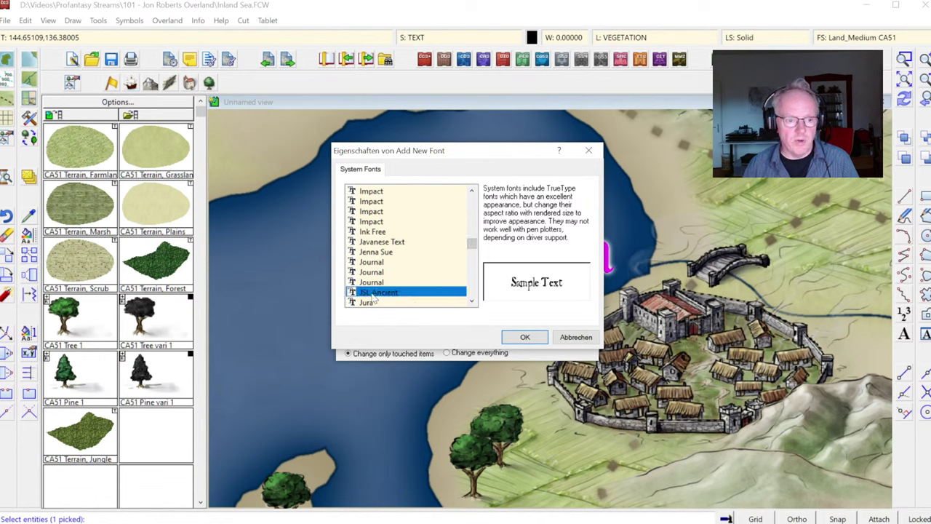
click(525, 337)
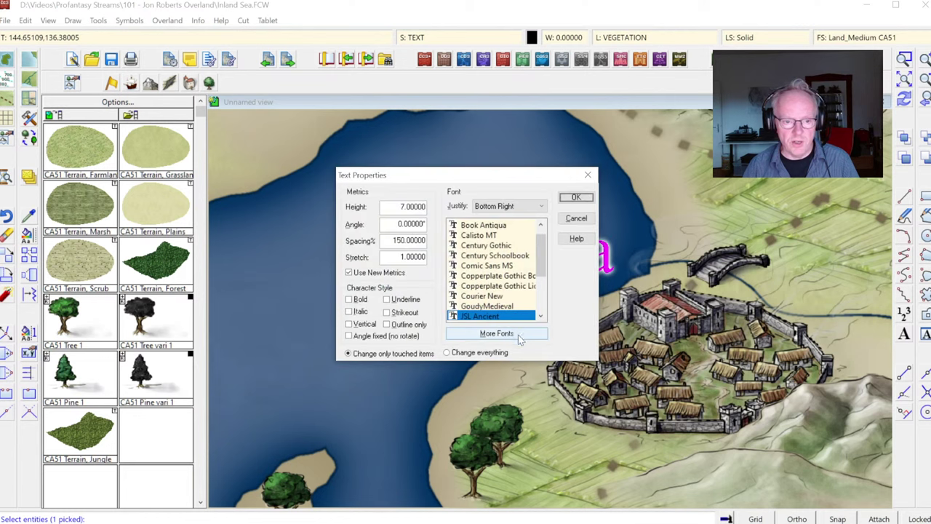
click(575, 197)
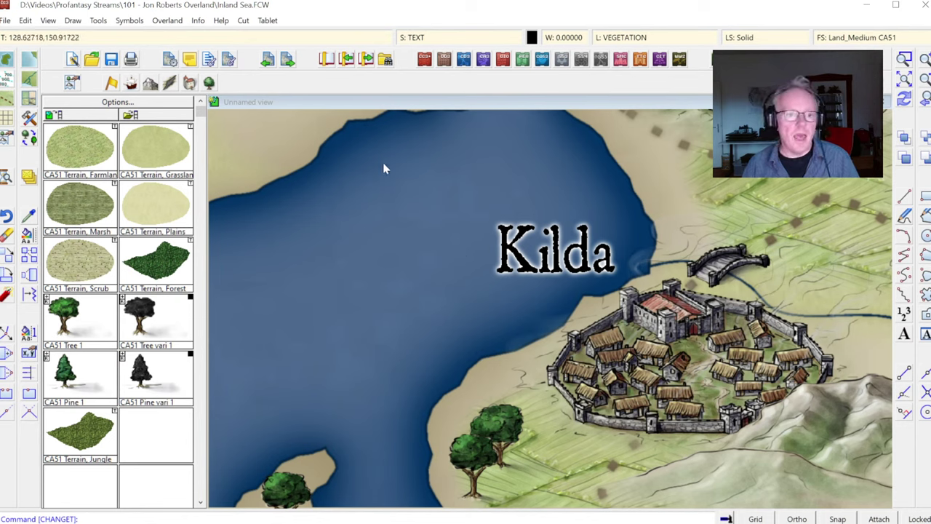
Step: Add a white Outer Glow effect to the TEXT drawing sheet
click(420, 42)
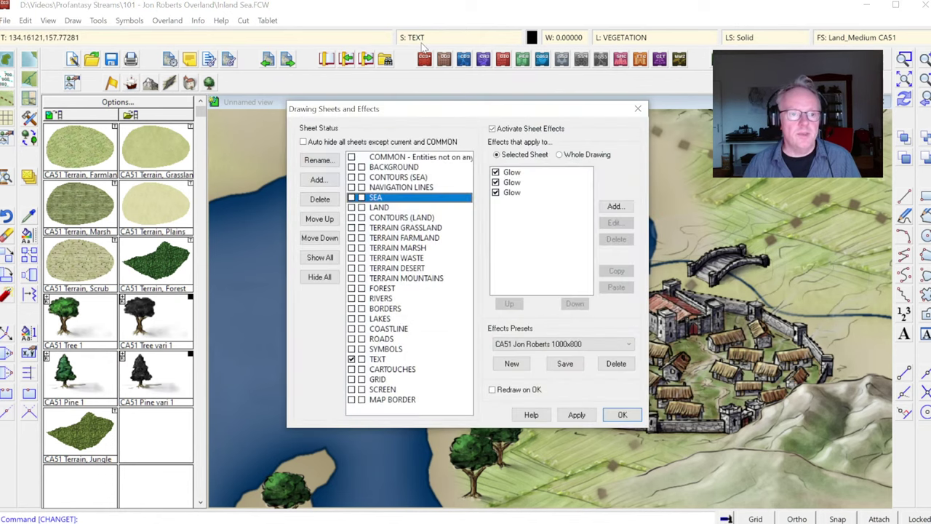
click(370, 360)
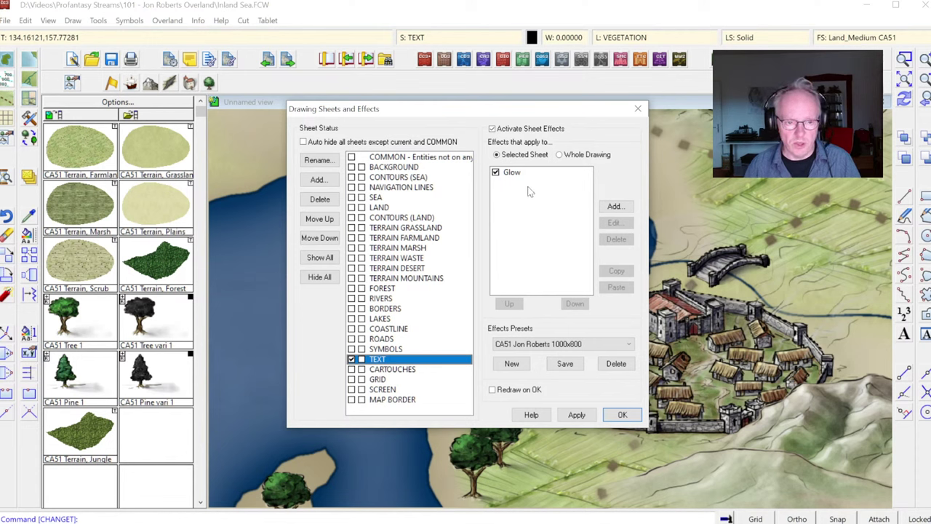
click(616, 208)
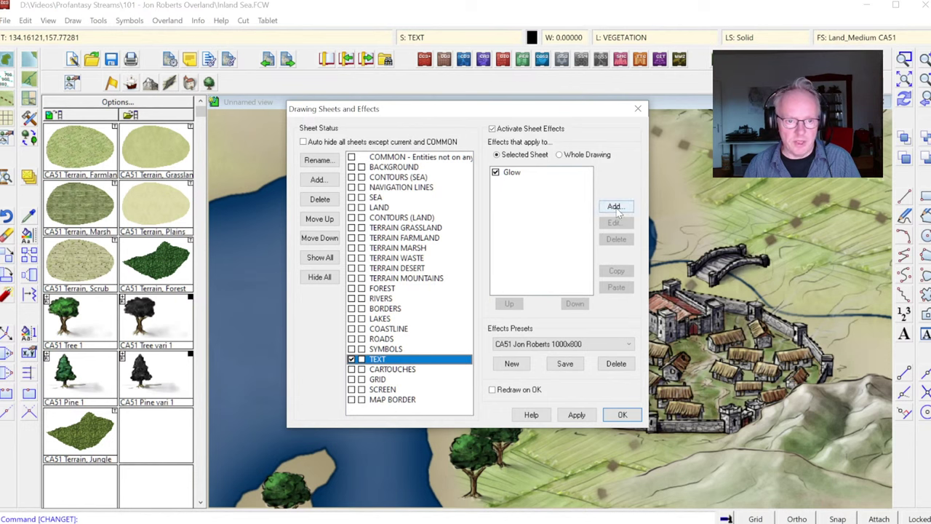
double_click(424, 263)
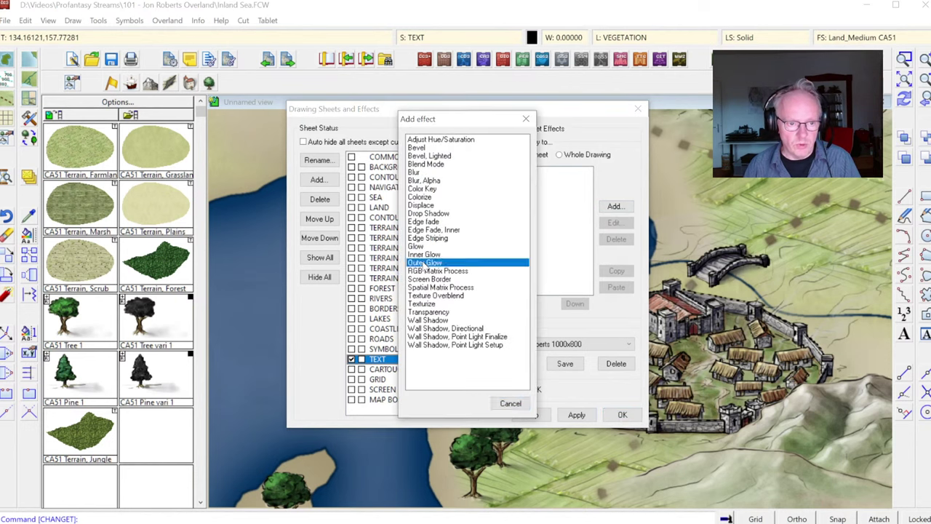
click(486, 238)
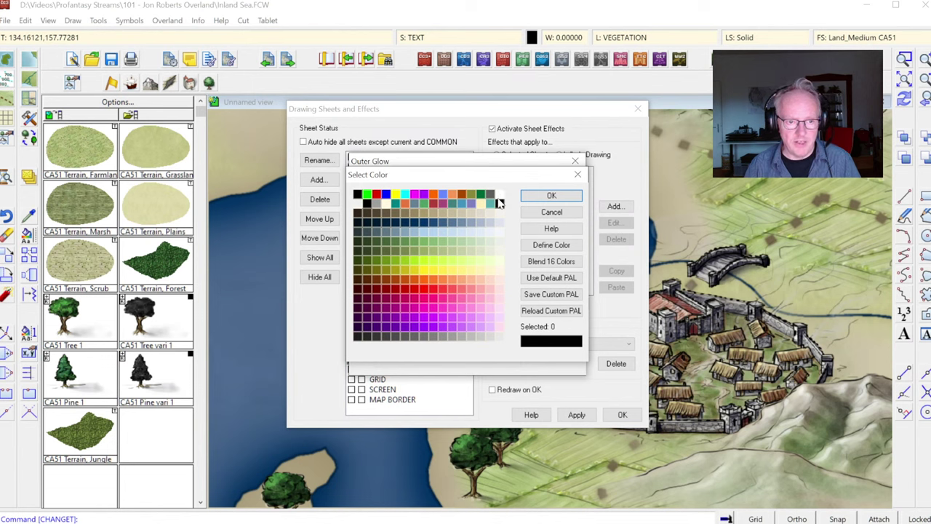
click(499, 200)
click(539, 197)
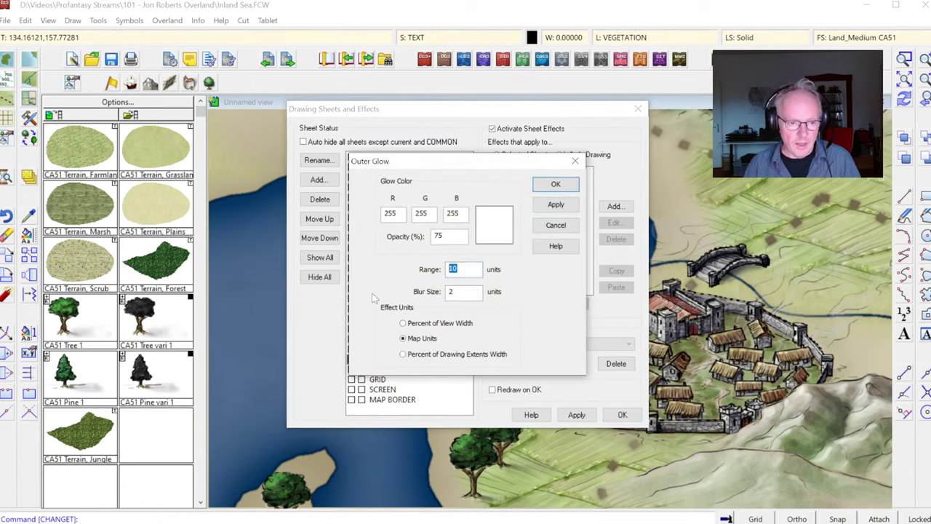
Step: Set the Outer Glow range to 1 and blur size .2, and switch off the plain Glow
text(1)
key(Tab)
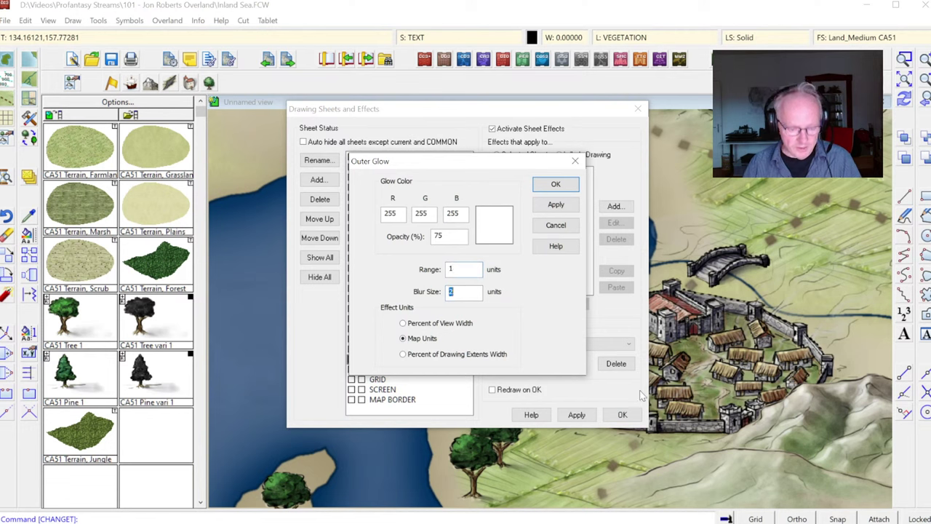
key(BackSpace)
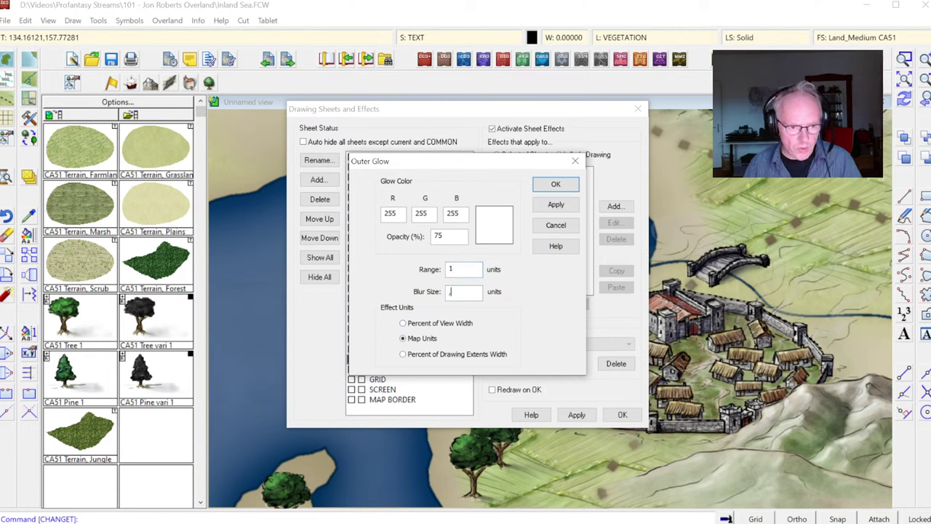
text(.2)
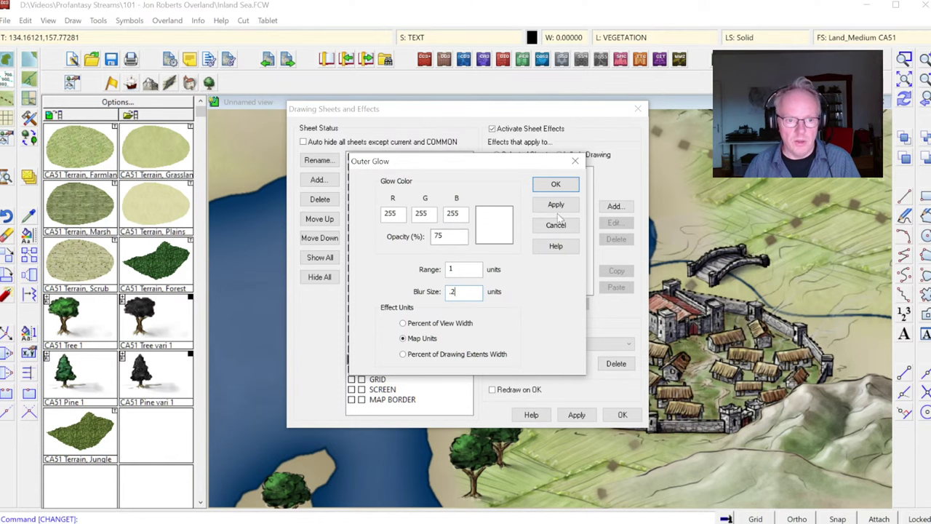
click(556, 184)
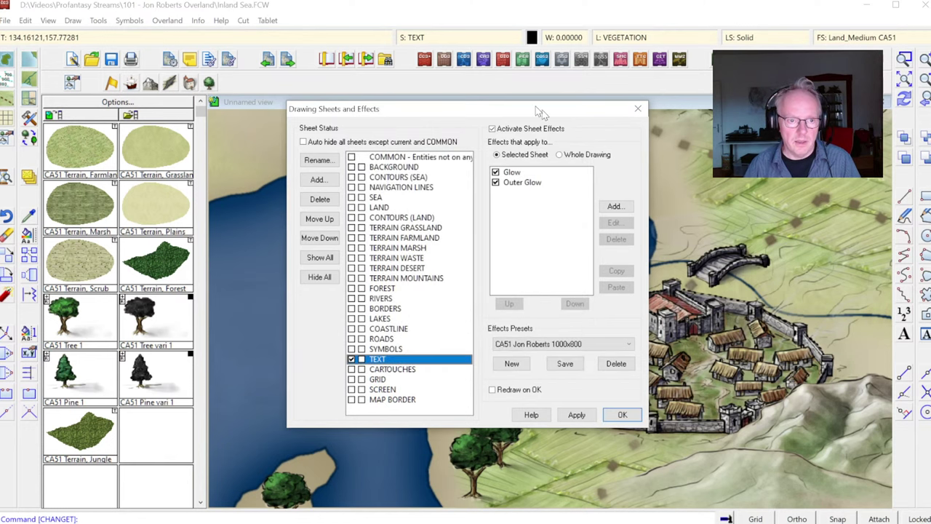
drag(541, 113, 344, 78)
click(300, 138)
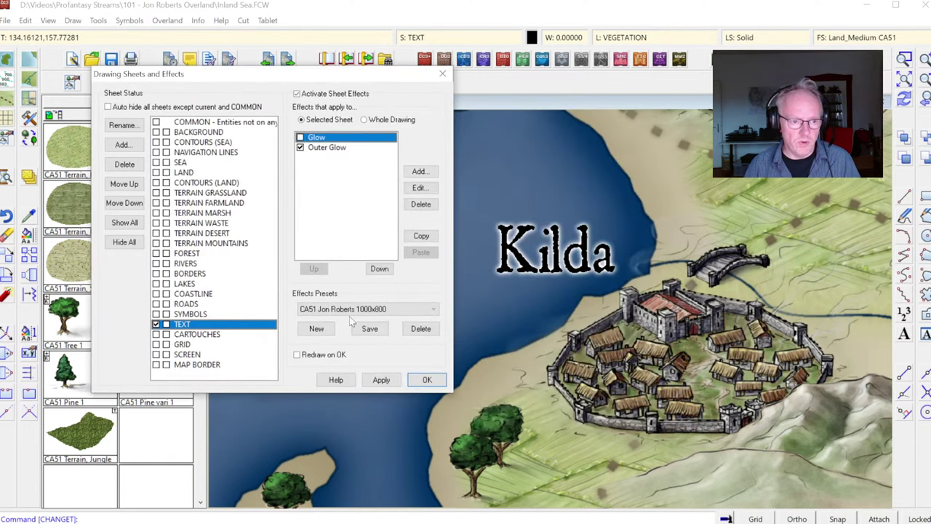
Step: Tighten the TEXT sheet's Outer Glow to range .65 and 85% opacity
click(381, 380)
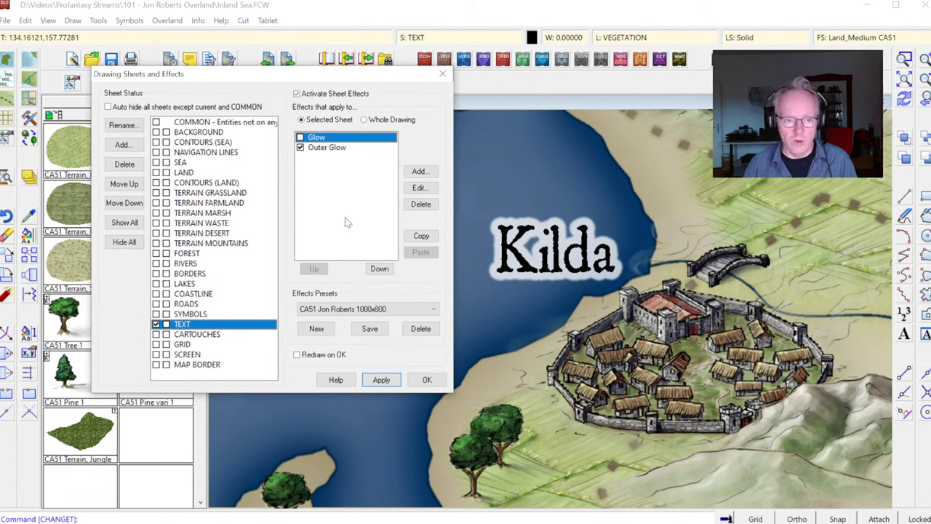
click(327, 148)
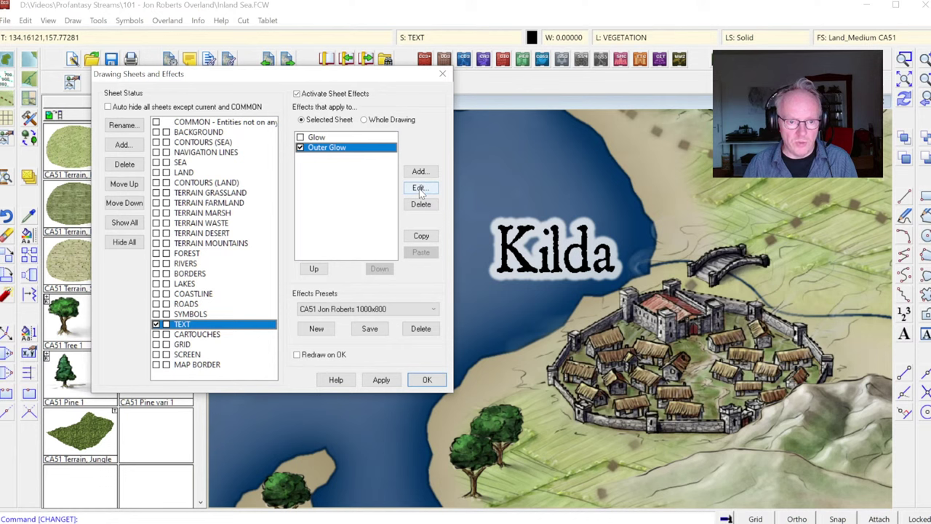
click(419, 188)
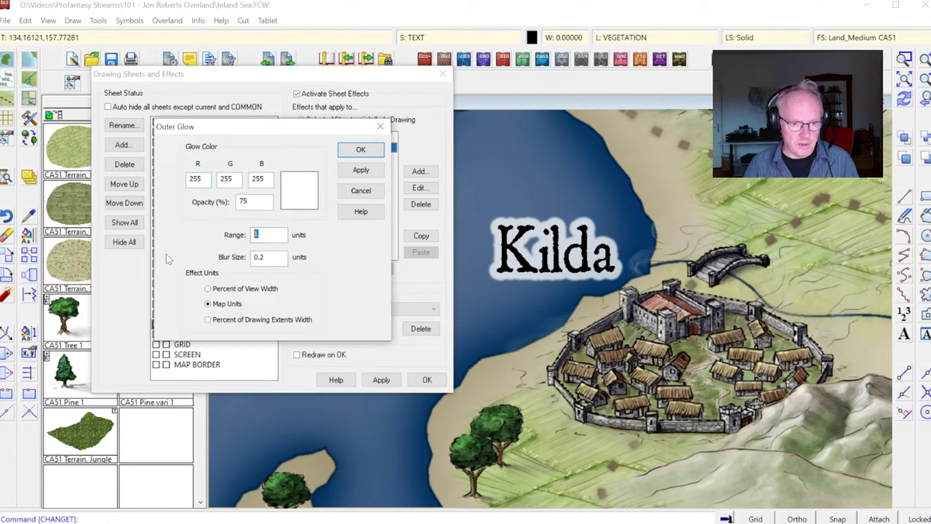
text(.65)
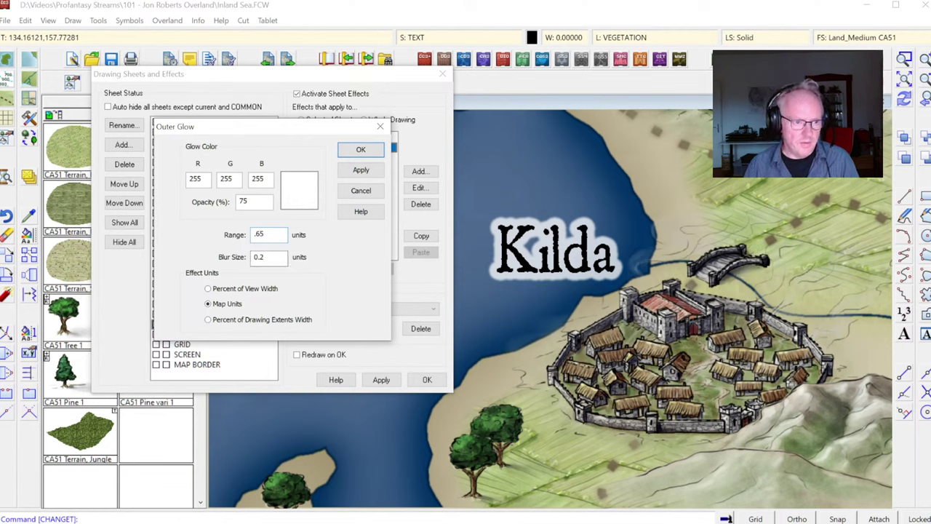
key(shift+Tab)
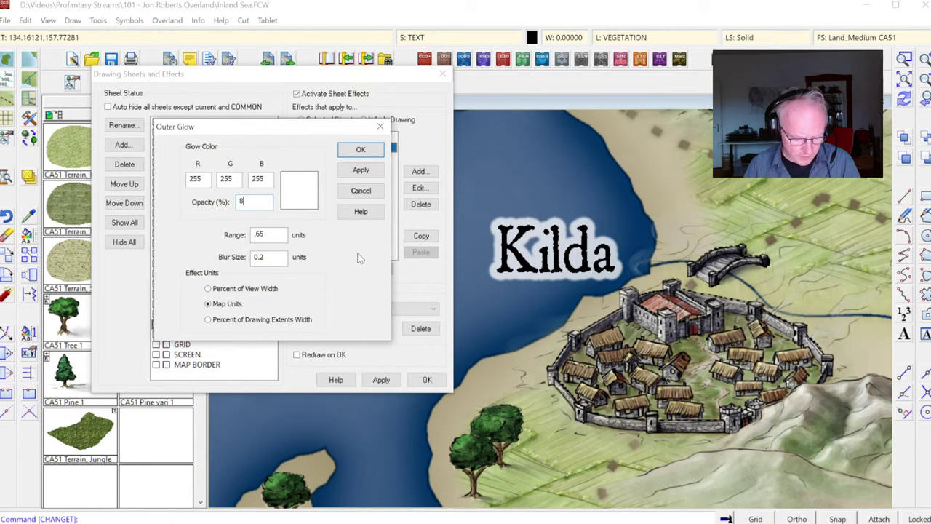
text(85)
click(363, 171)
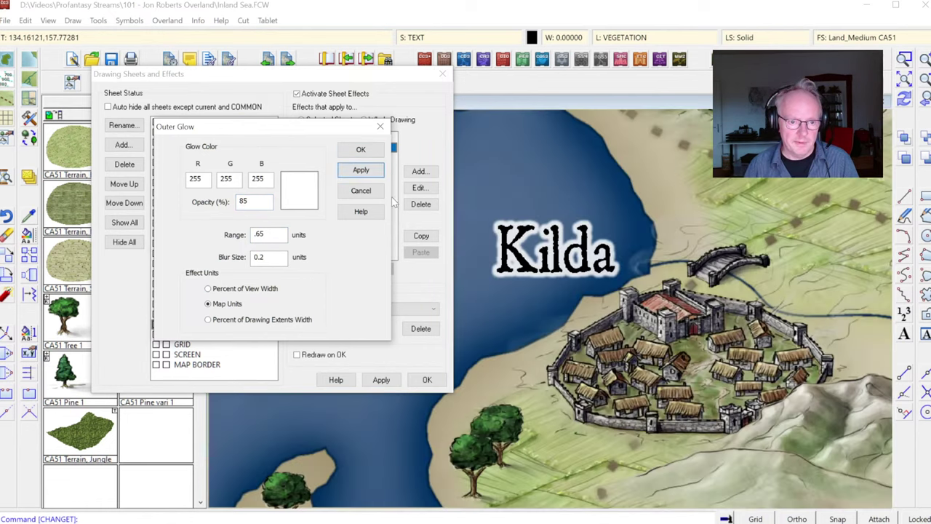
click(360, 150)
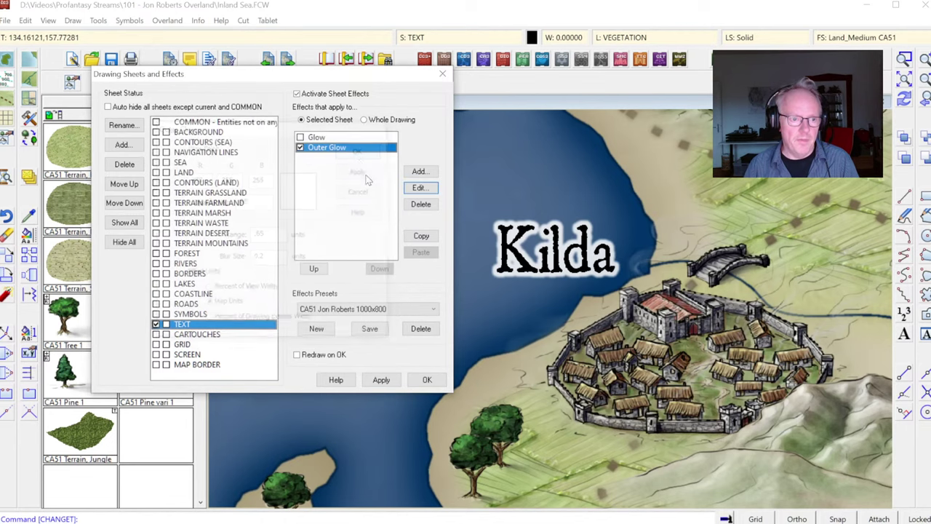
click(427, 378)
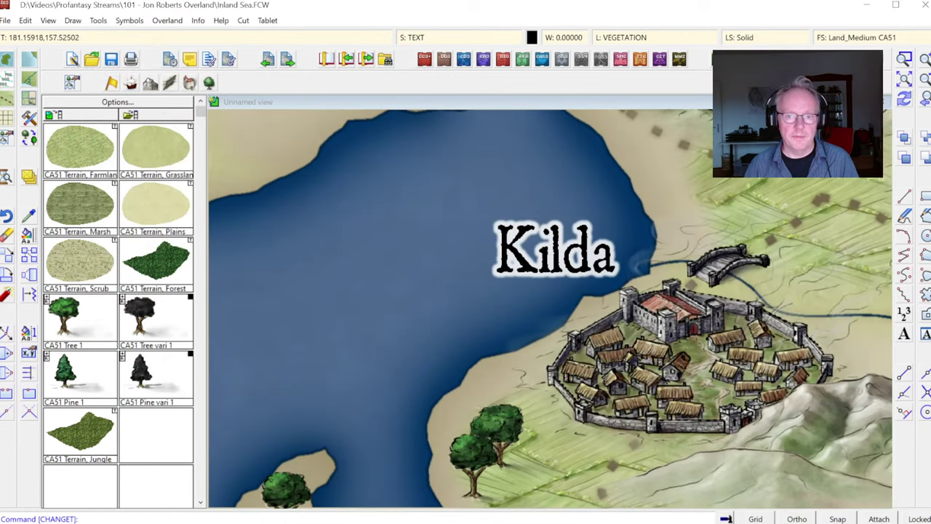
Step: Zoom to the whole map, then zoom in on the north-east shore around Kilda and the castle
click(905, 80)
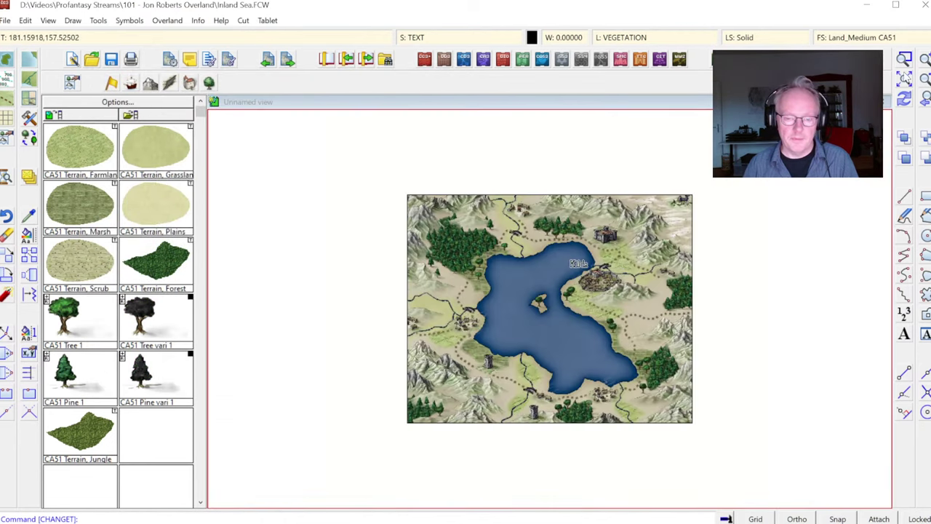
click(905, 61)
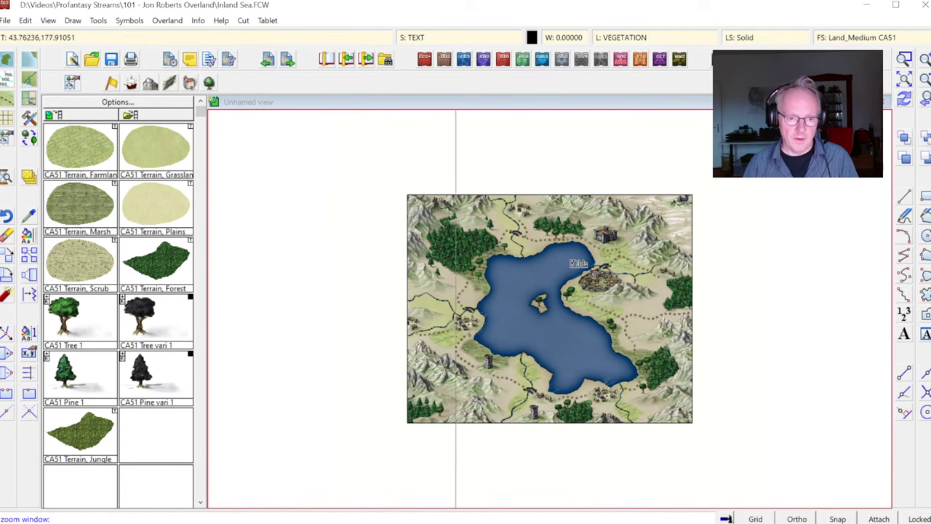
click(496, 209)
click(653, 316)
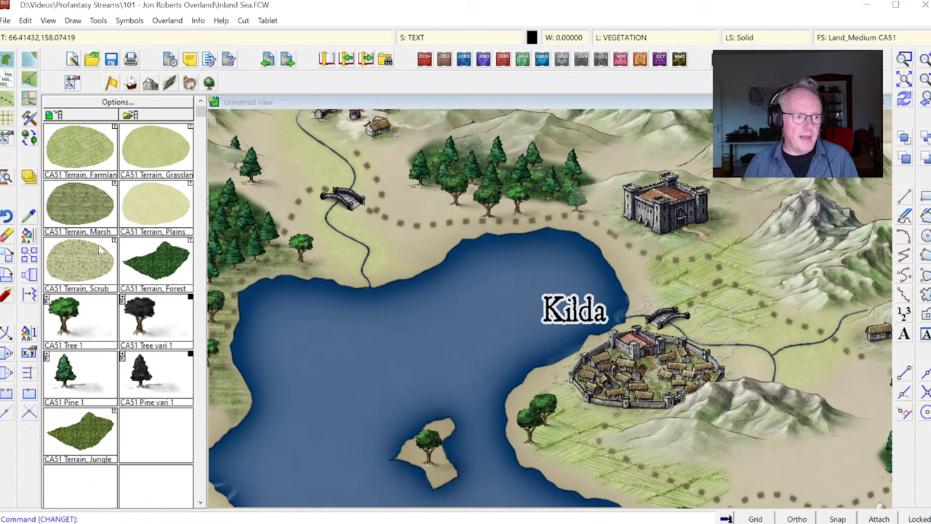
Step: Extract the Kilda label's text style for new labels, changing height from 7 to 4
click(30, 216)
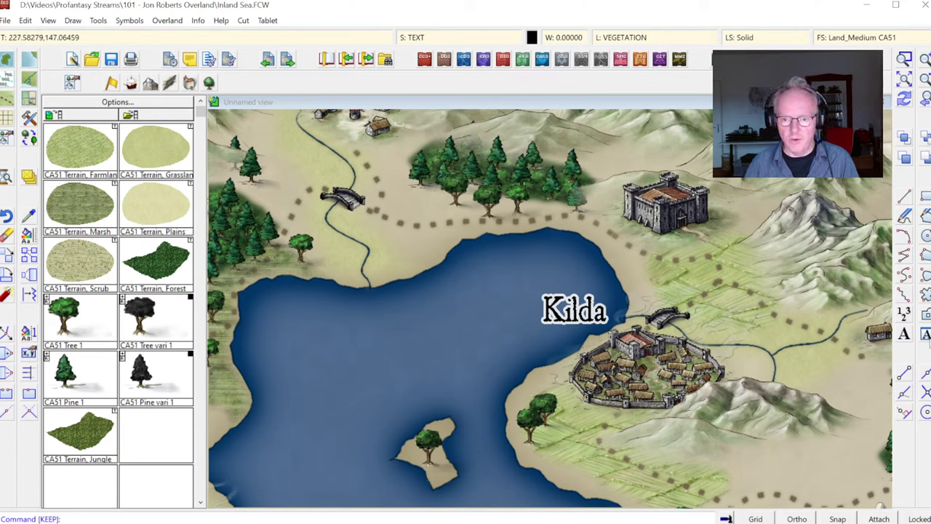
click(568, 313)
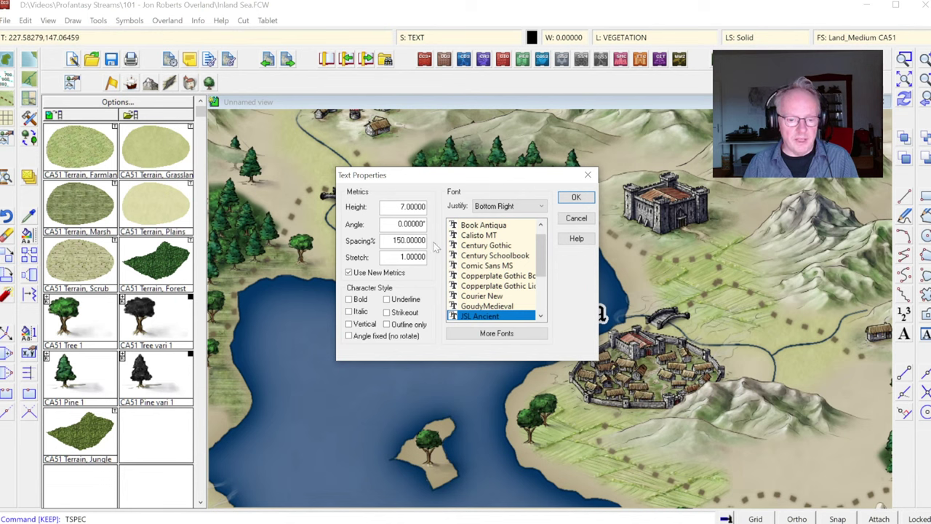
double_click(412, 206)
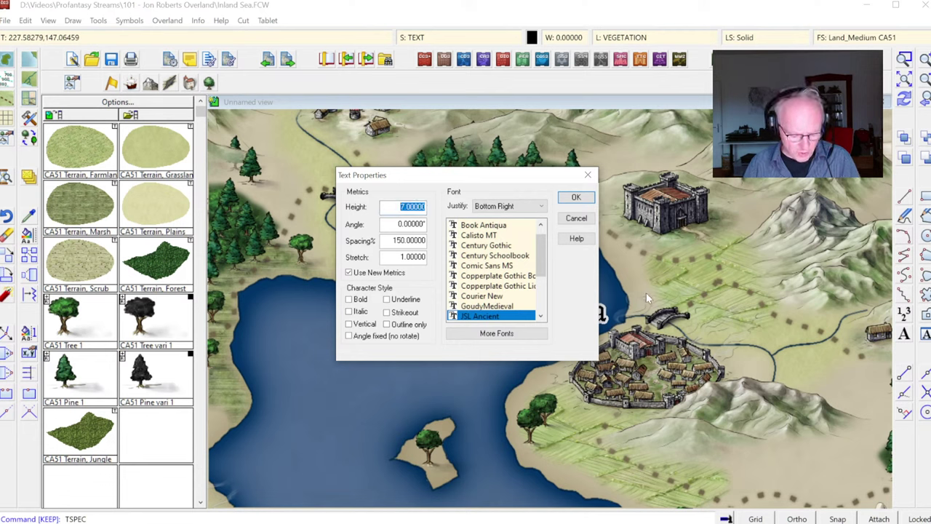
text(4)
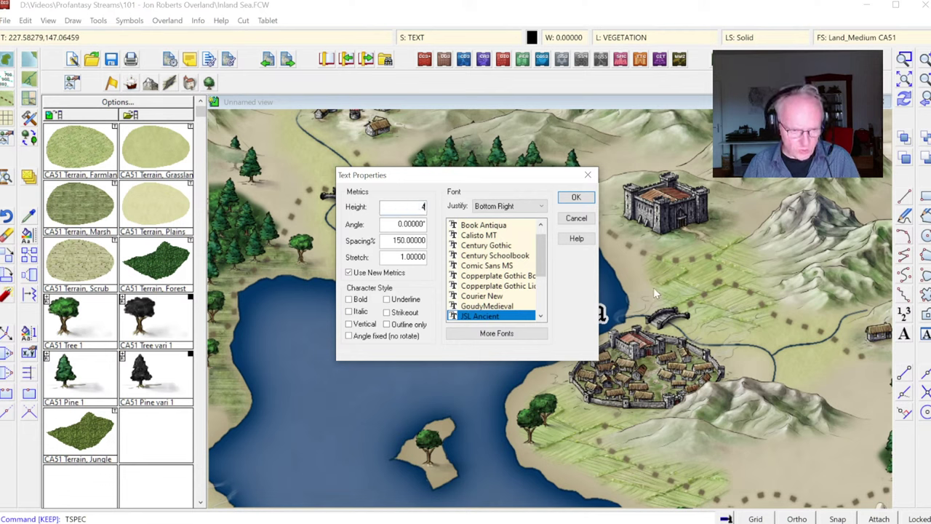
click(574, 200)
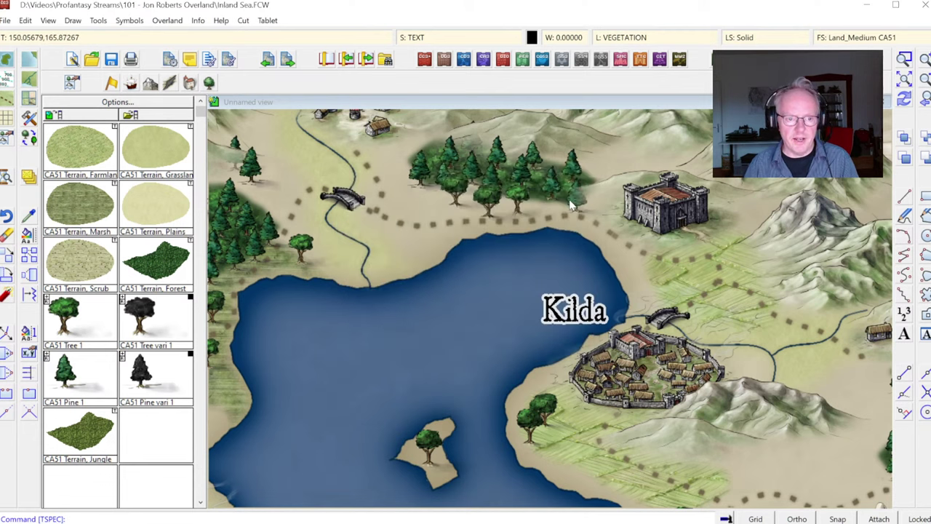
Step: Add a centre-justified 'Castle Bronze' label above the castle north of Kilda
click(905, 334)
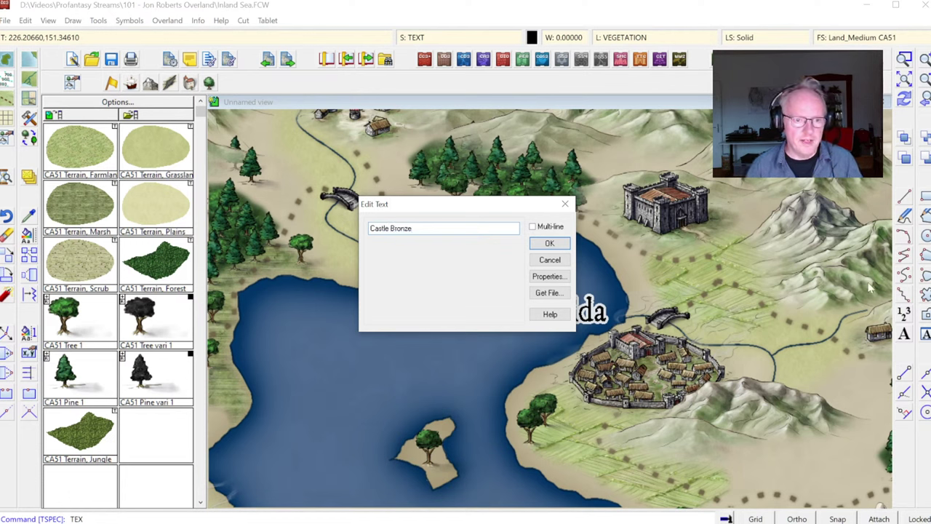
click(549, 243)
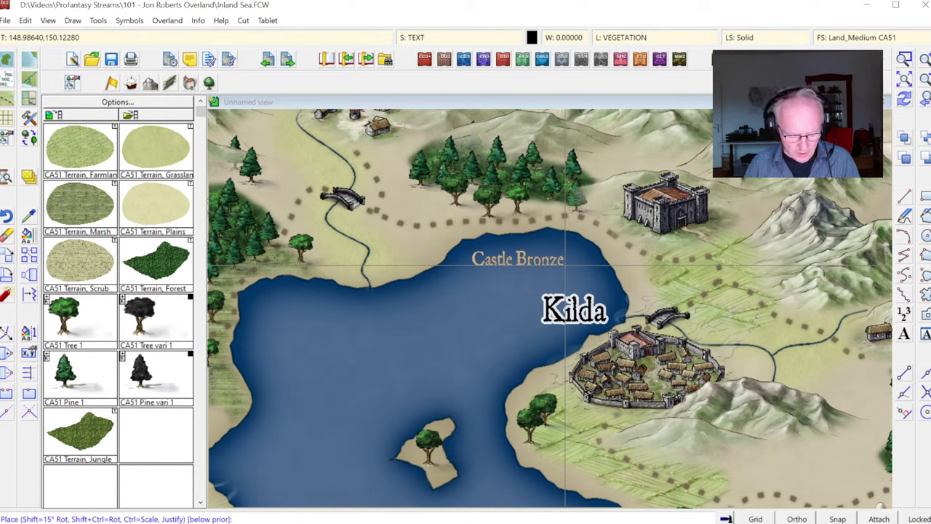
key(j)
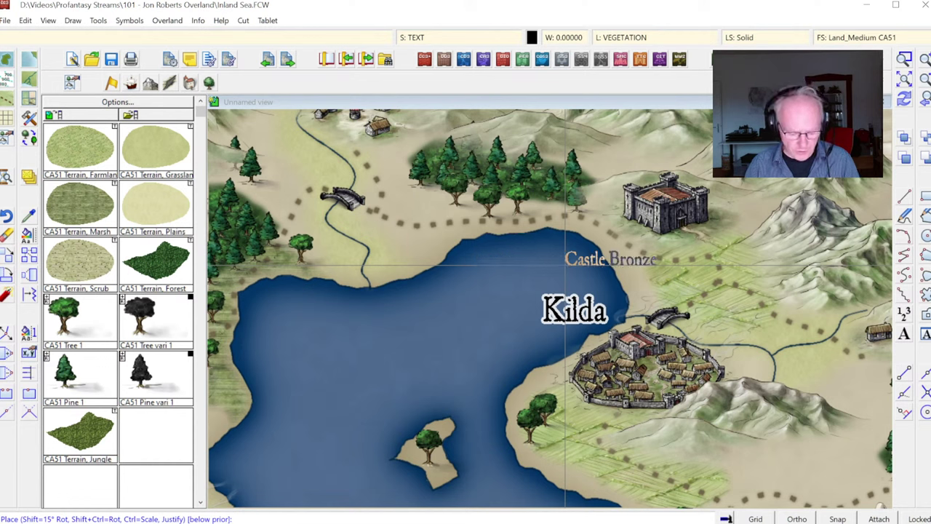
key(j)
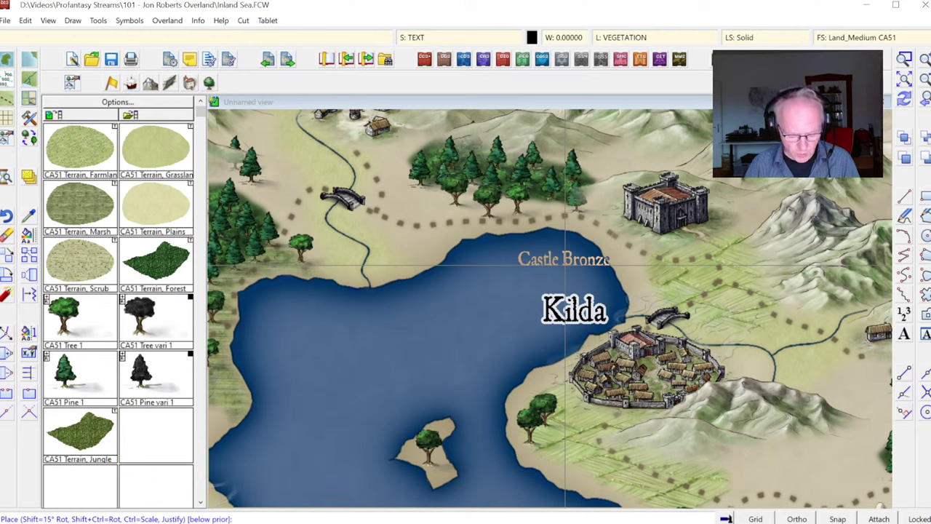
key(j)
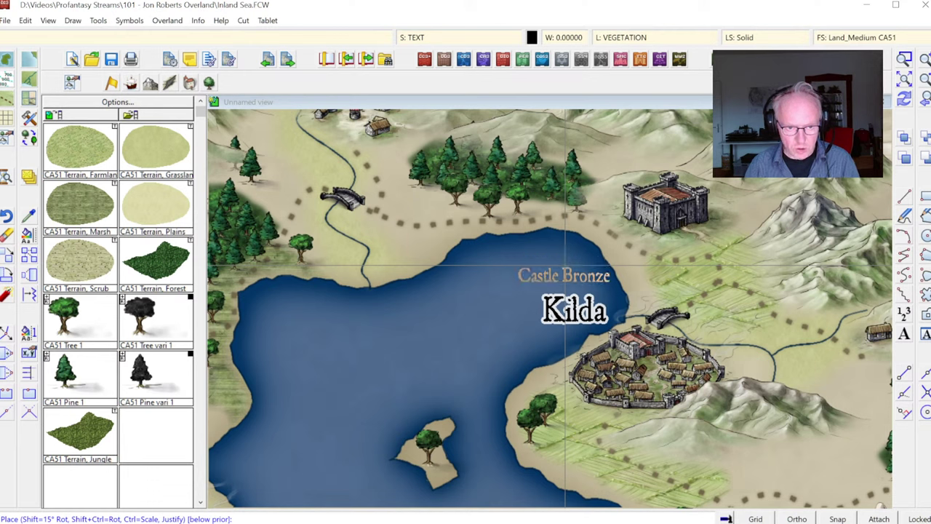
key(j)
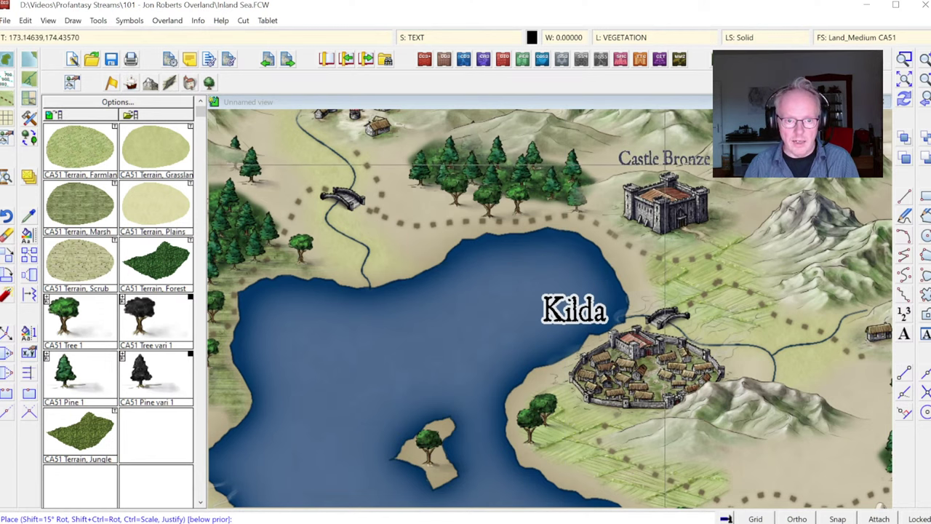
click(664, 166)
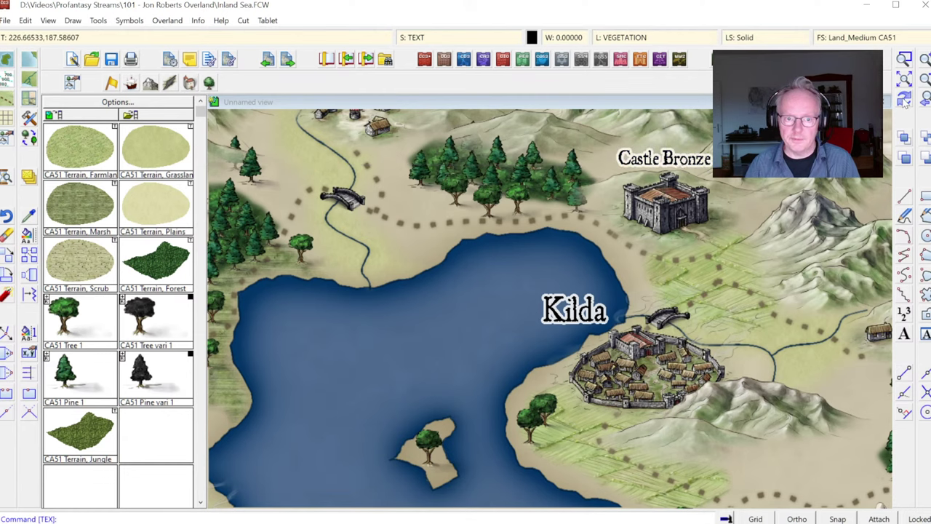
click(904, 62)
Step: Zoom into the lake and label the south-east shore village 'Torray'
click(904, 79)
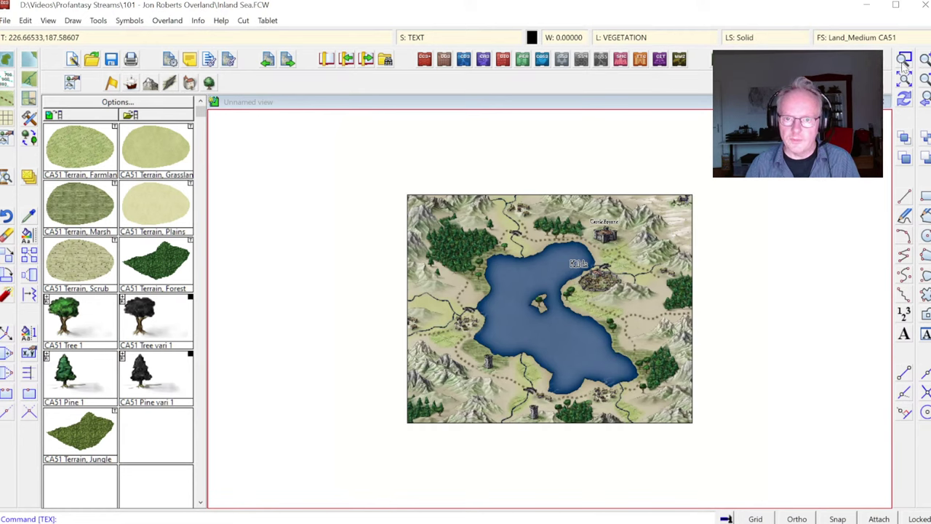
click(655, 274)
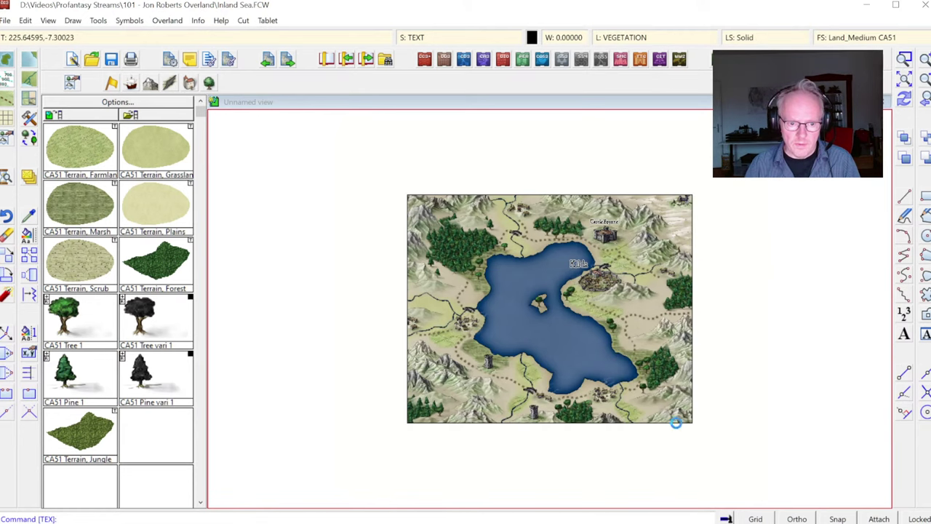
click(675, 420)
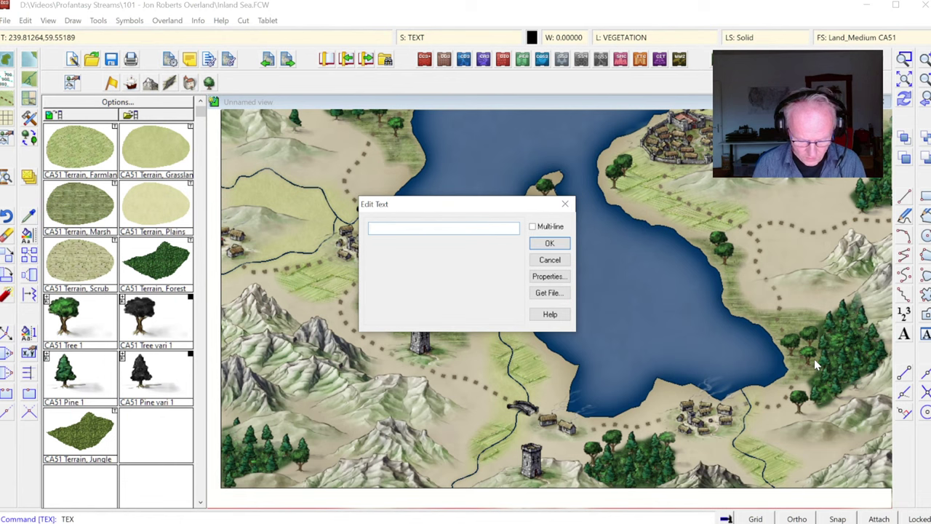
text(Torray)
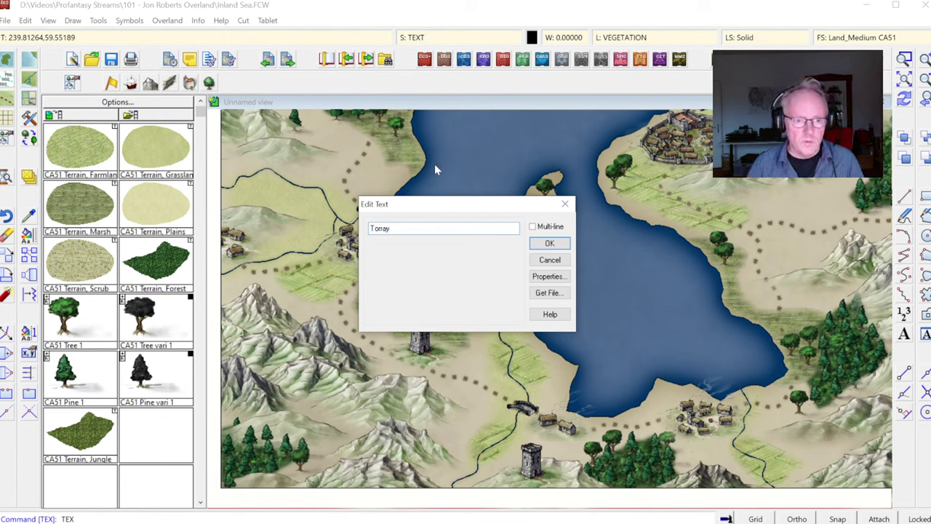
key(Return)
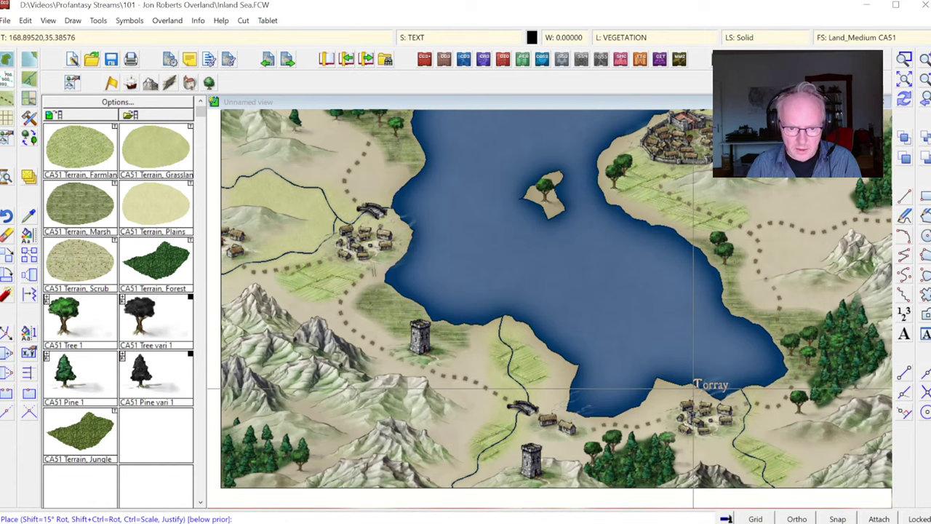
click(692, 390)
Step: Label the western shore village 'Westburn'
text(S)
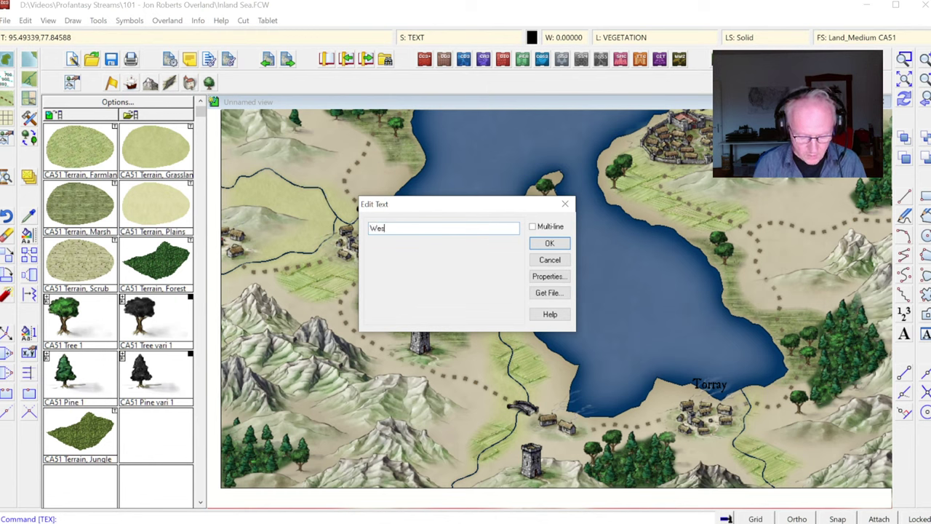
text(estburn)
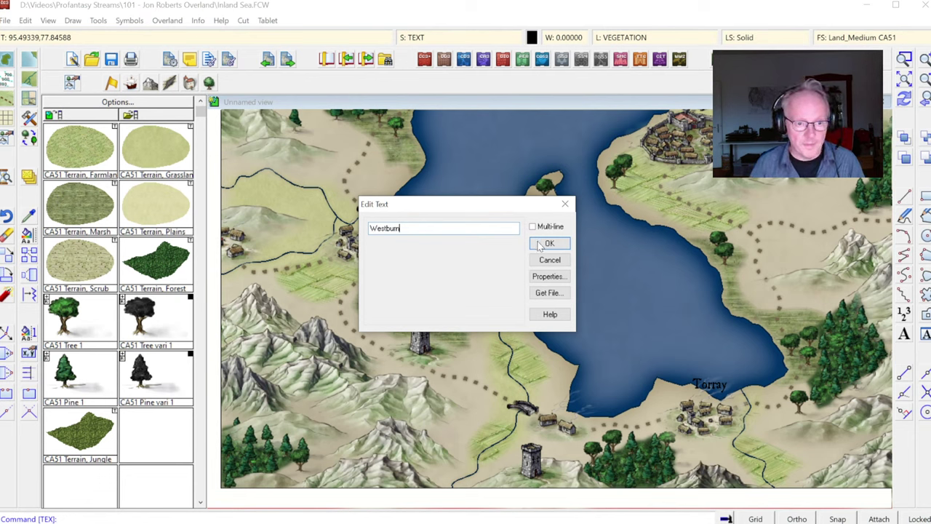
key(Return)
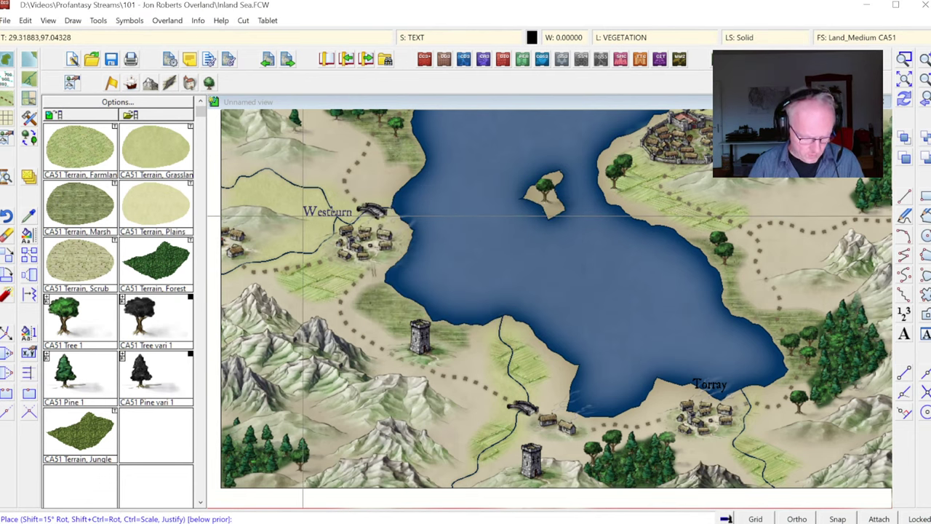
click(297, 217)
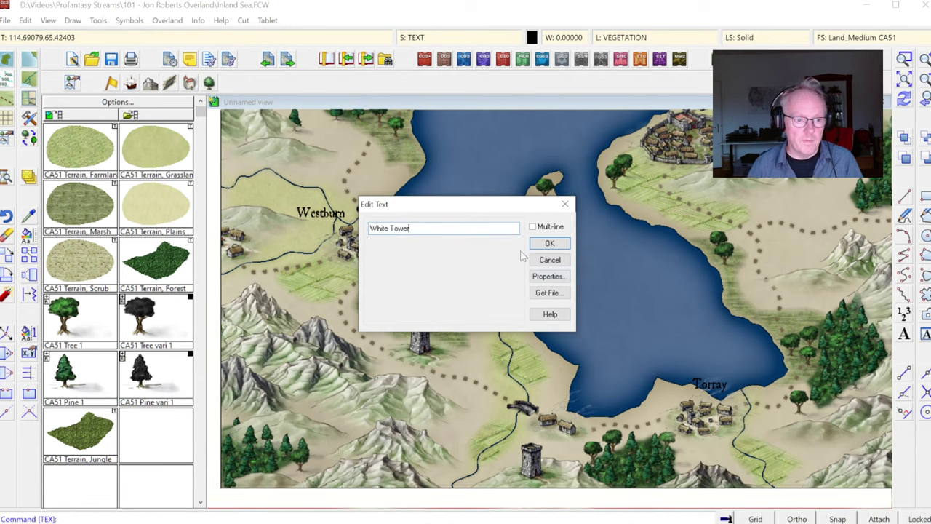
Step: Place the 'White Tower' label beside the tower and refresh the view
click(548, 244)
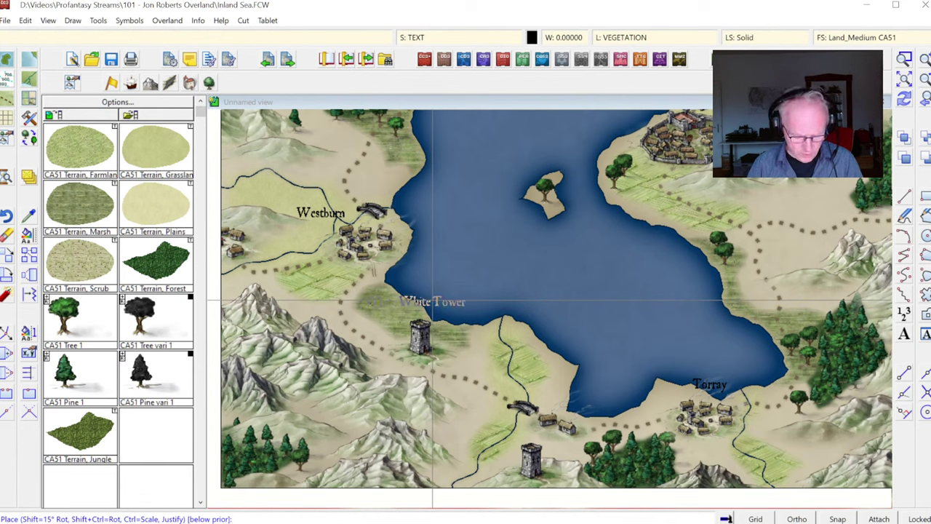
click(420, 309)
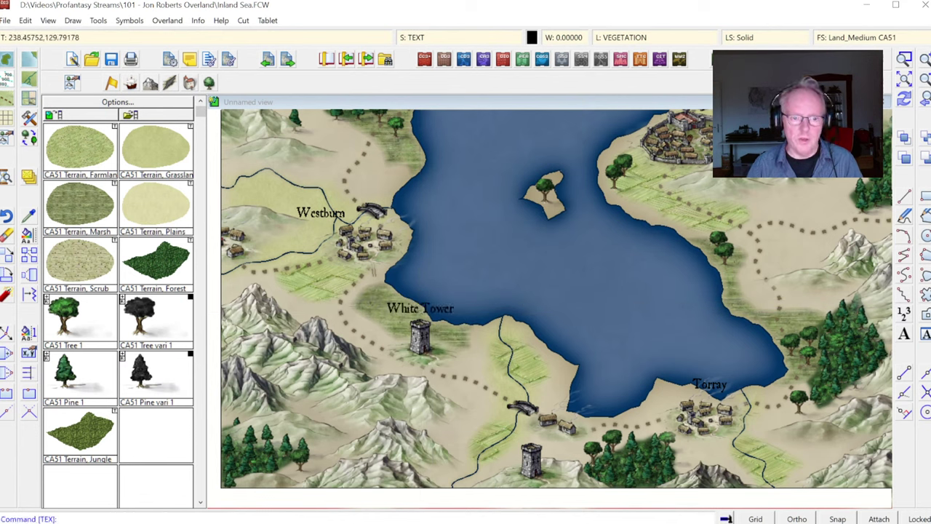
click(906, 99)
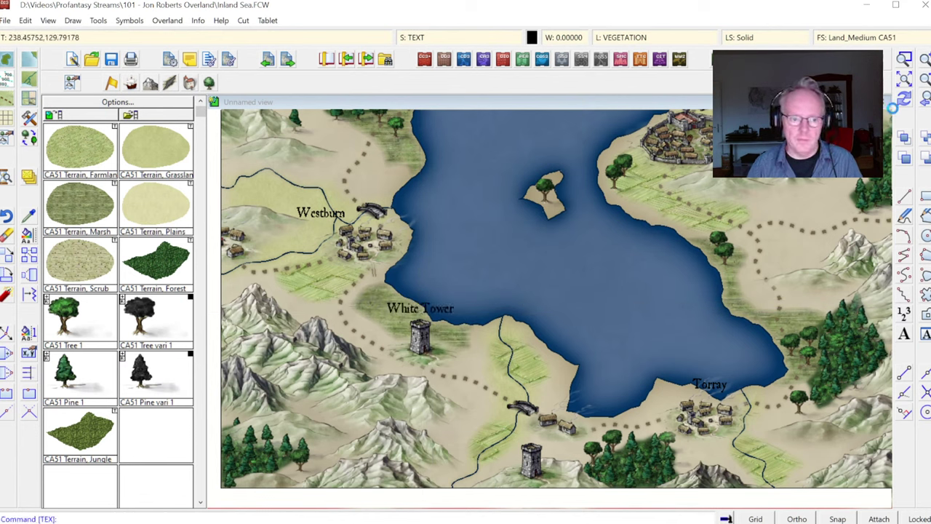
click(920, 80)
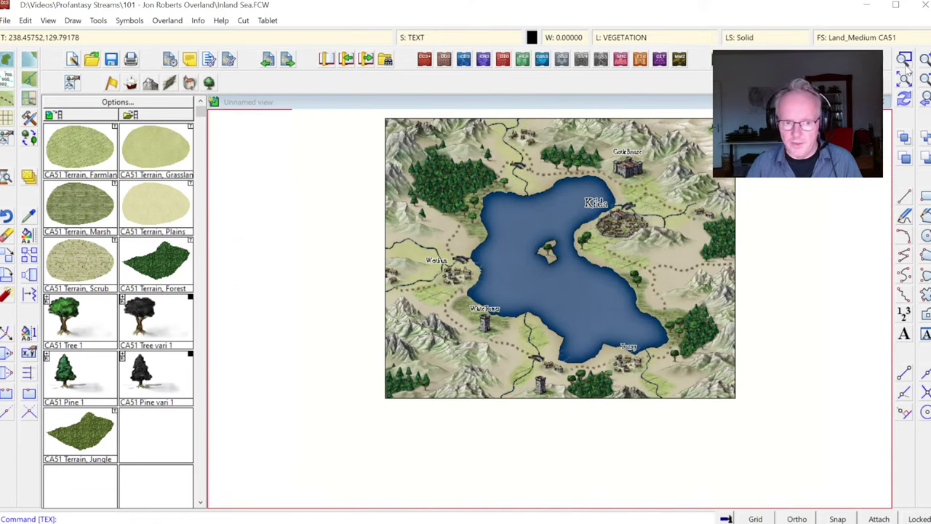
Step: Frame the entire map so it fills the drawing window
click(904, 80)
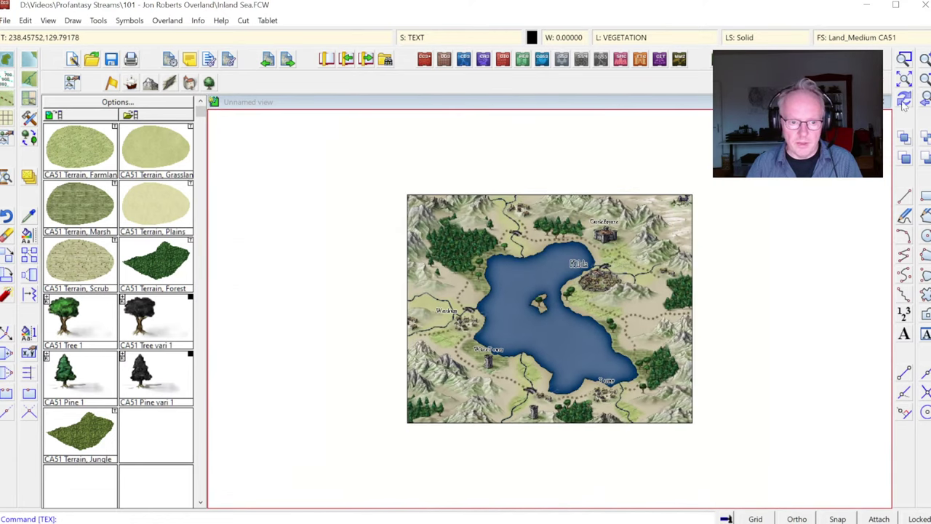
click(904, 59)
click(409, 196)
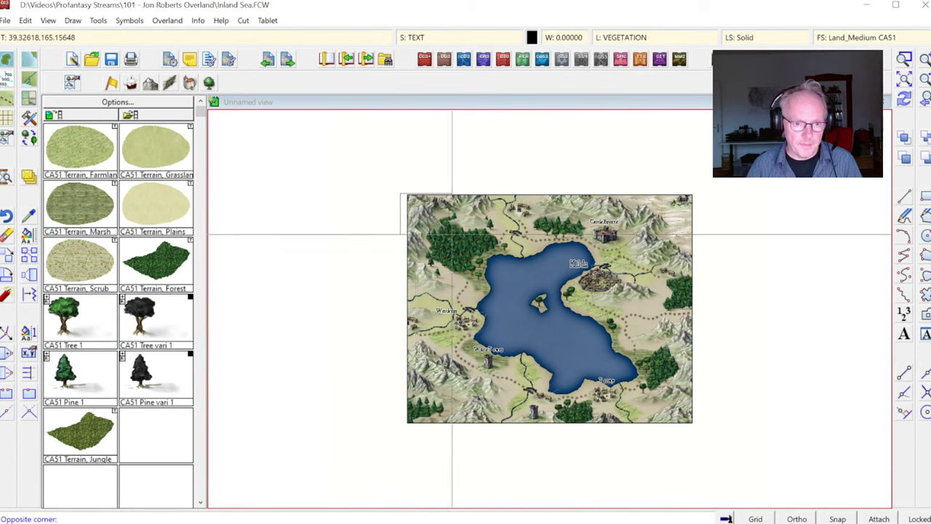
click(693, 422)
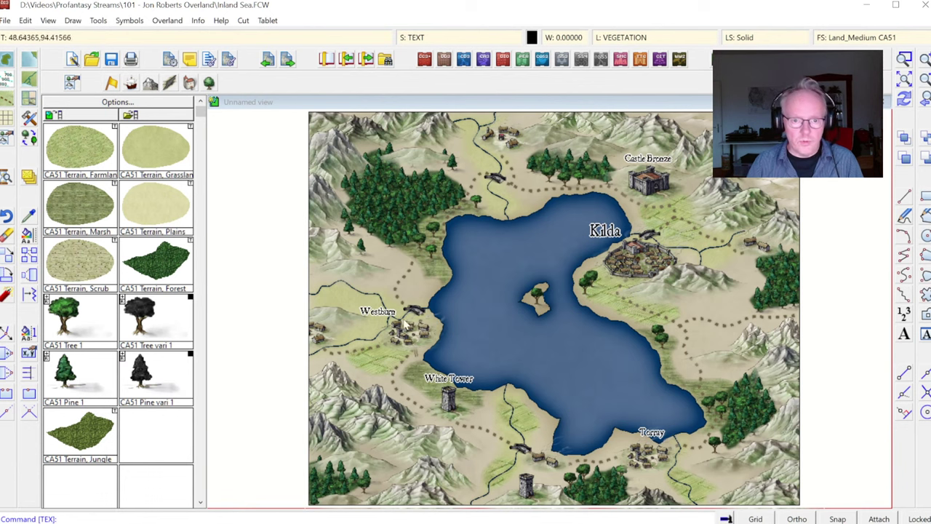
Step: Enter a single-line 'Serpent Ruins' label, then cancel its placement
click(904, 335)
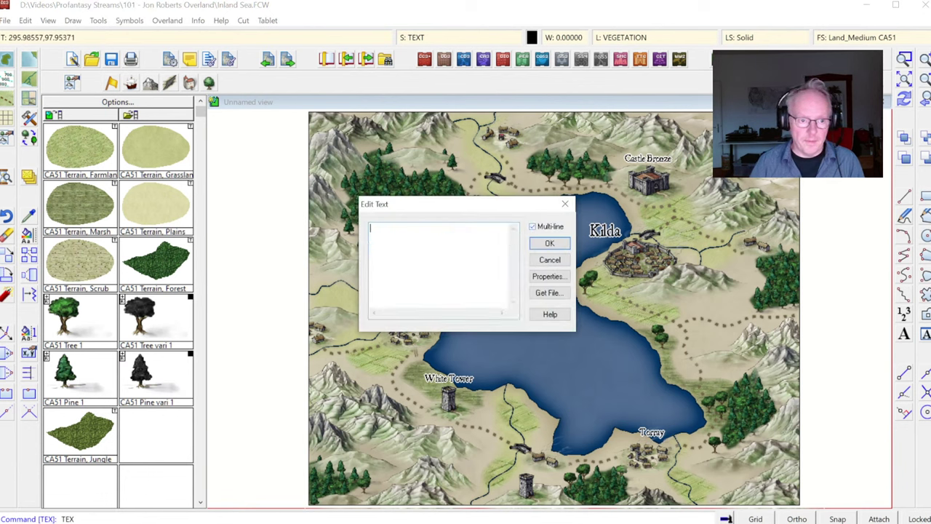
click(531, 226)
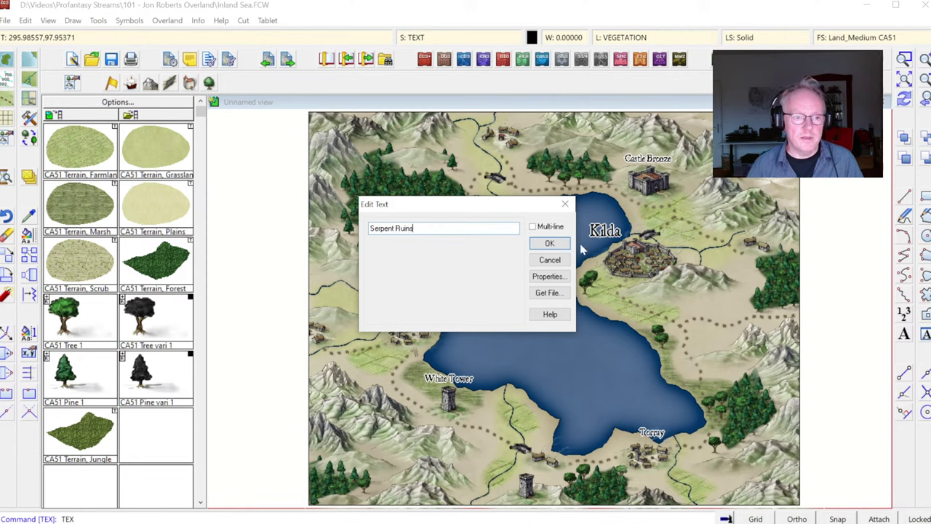
click(558, 246)
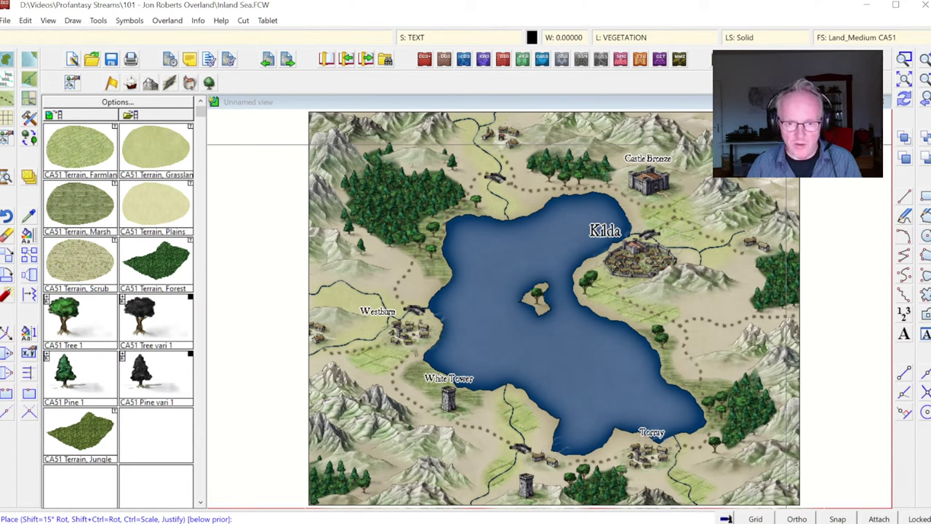
key(Escape)
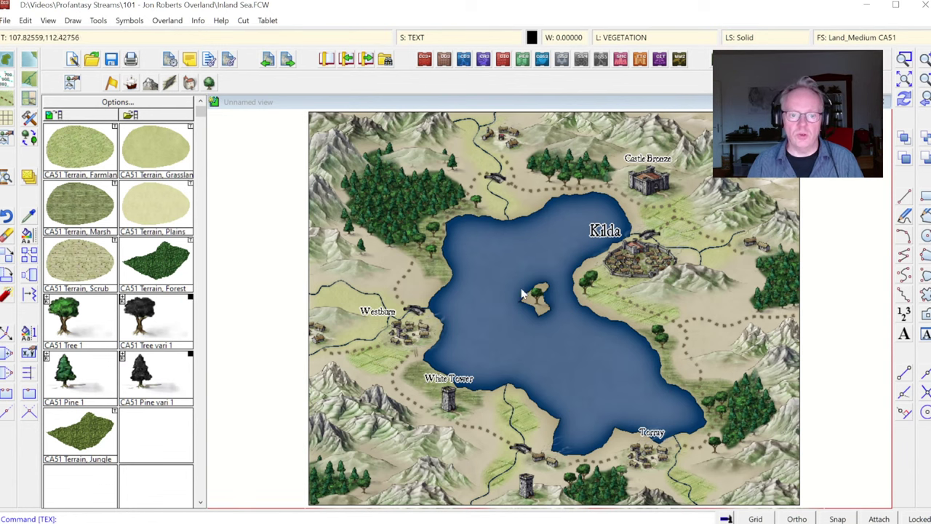
Step: Set the drawing colour to a light, near-white shade
click(532, 38)
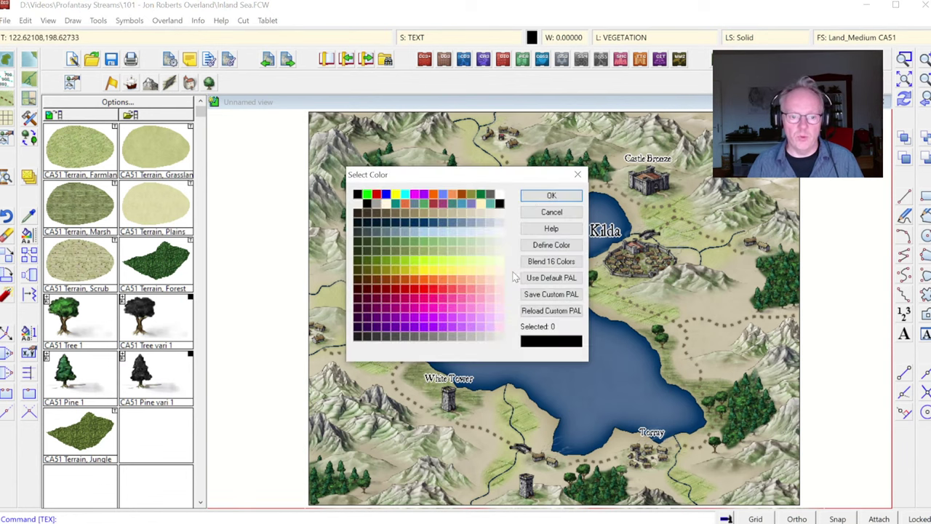
click(500, 232)
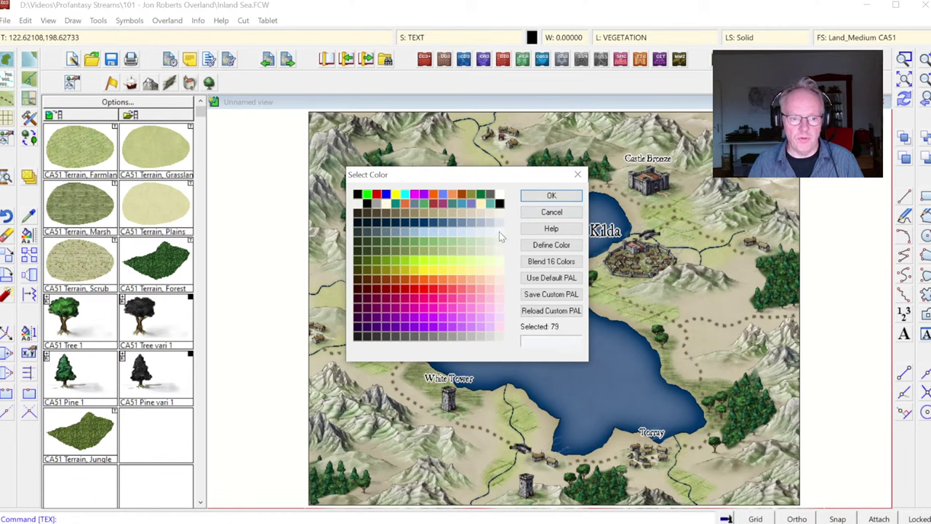
click(551, 196)
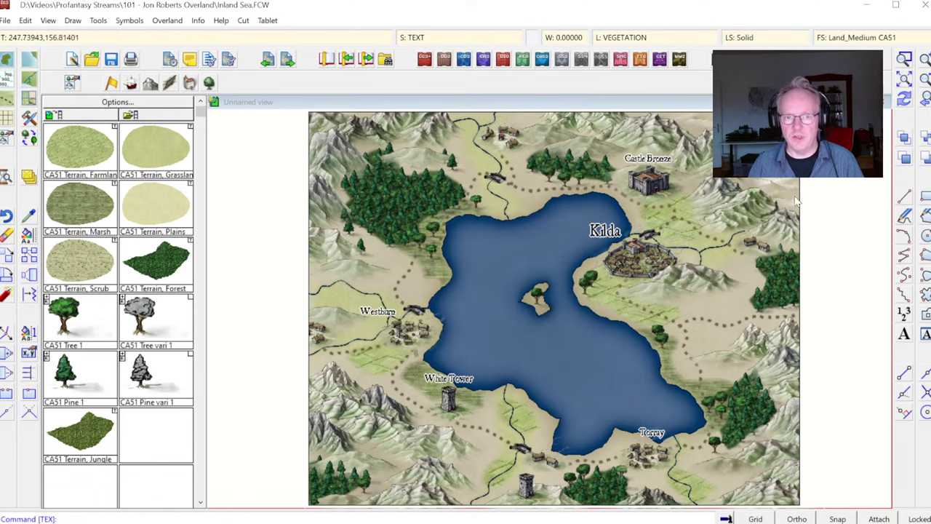
Step: Create a 'St Kilda's Lake' text label and enlarge it for placement over the lake
click(904, 333)
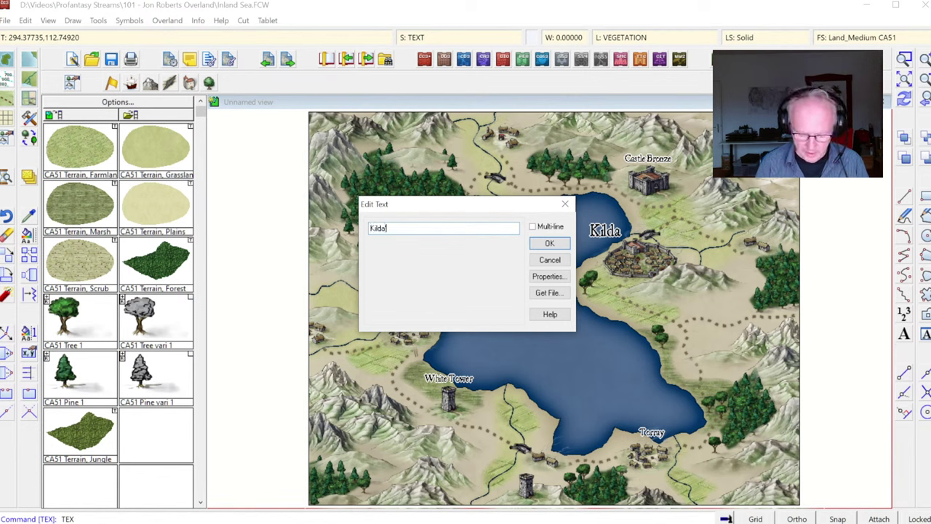
click(370, 228)
text(St)
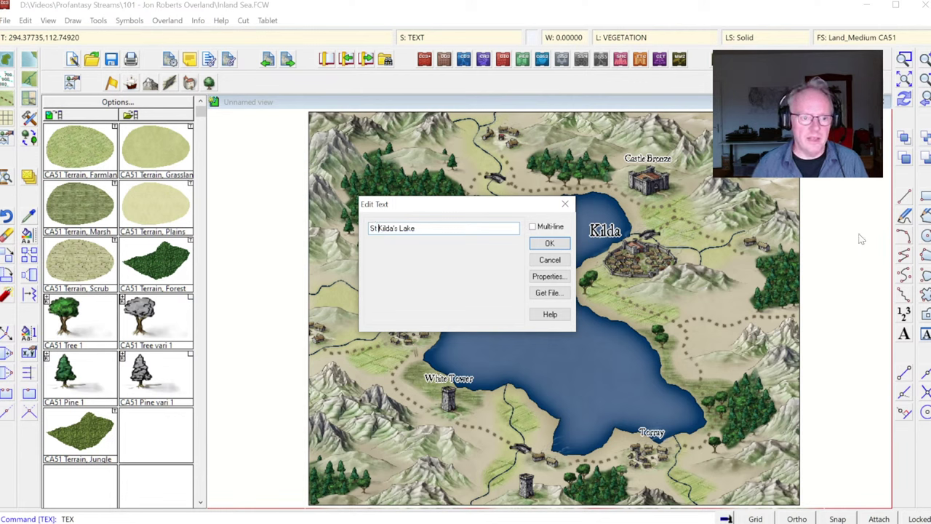
click(549, 242)
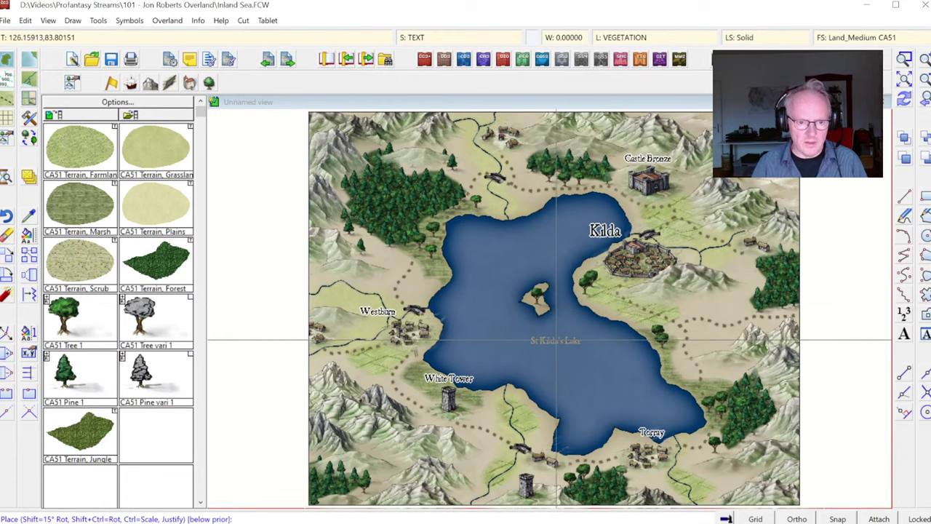
key(ctrl)
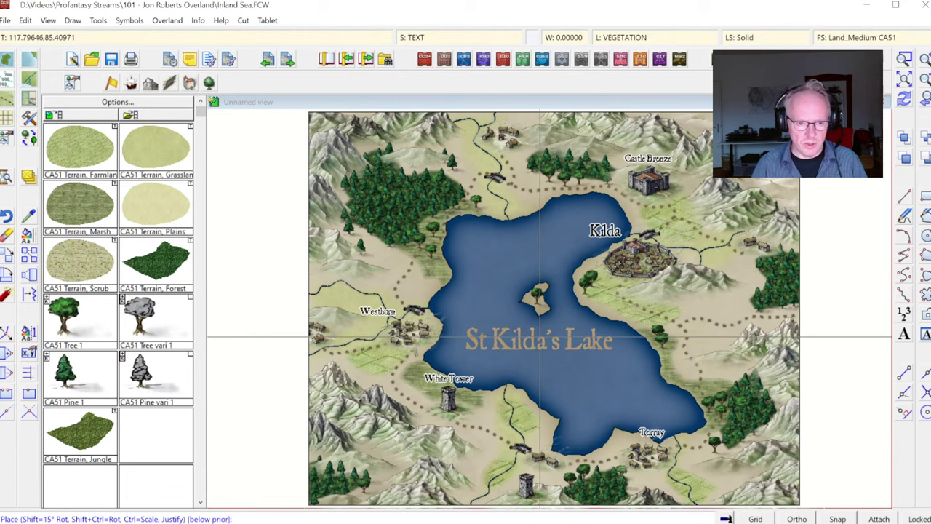
key(ctrl)
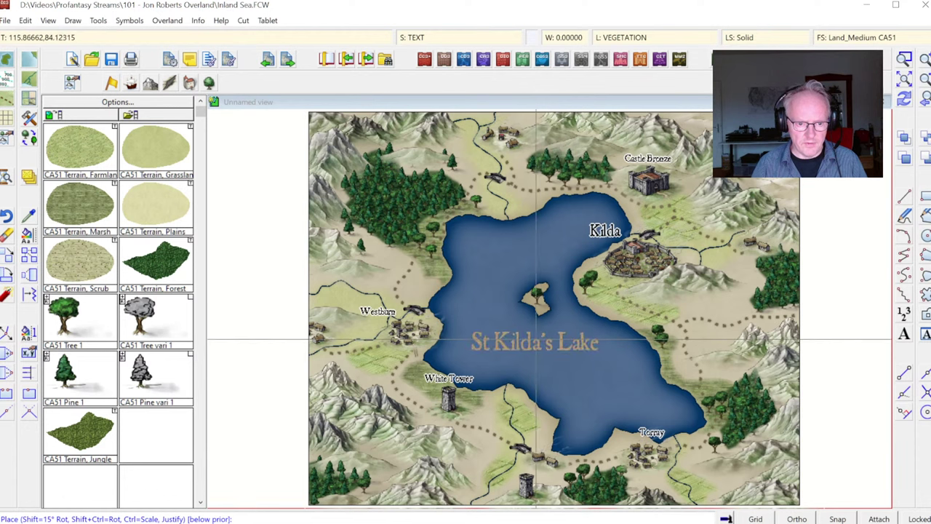
Step: Place the St Kilda's Lake title mid-lake and select it for moving to another sheet
click(536, 338)
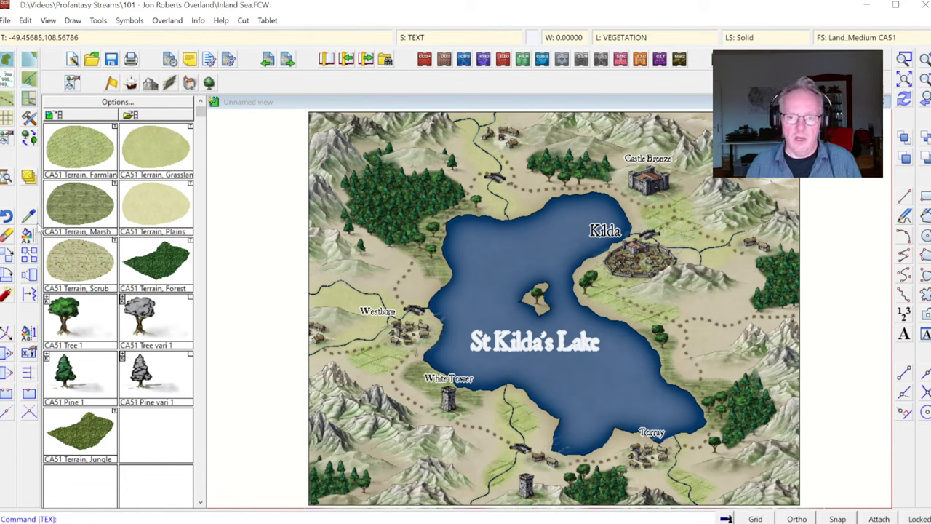
right_click(32, 179)
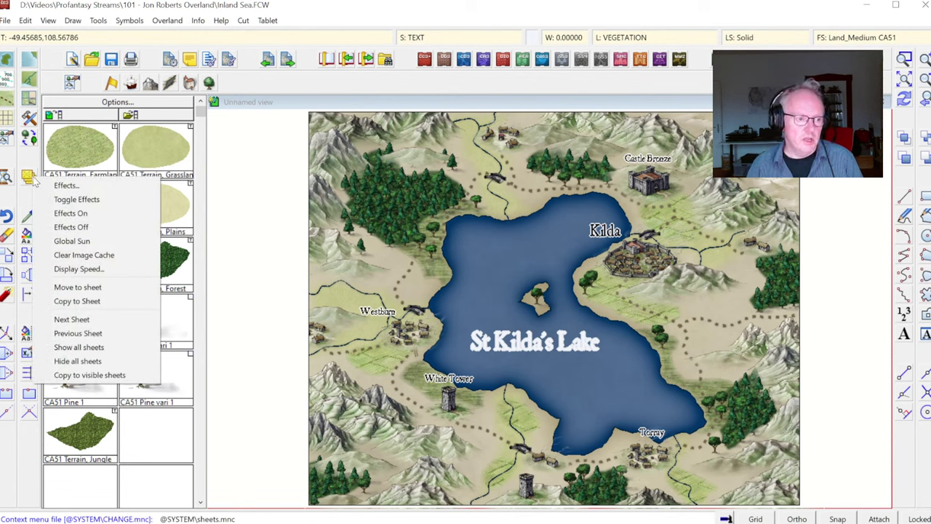
click(75, 288)
click(538, 351)
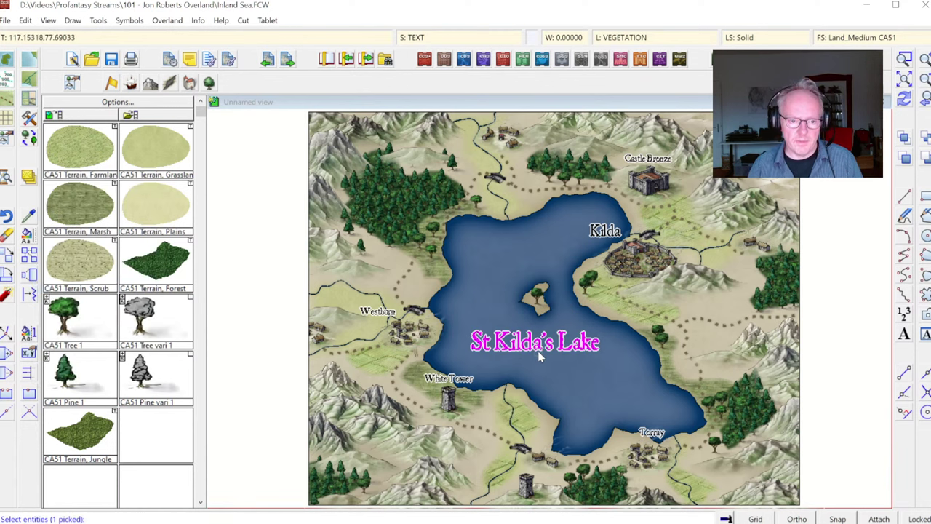
Step: Create a TEXT BRIGHT sheet ordered just below TEXT and move the lake title onto it
right_click(569, 396)
click(565, 186)
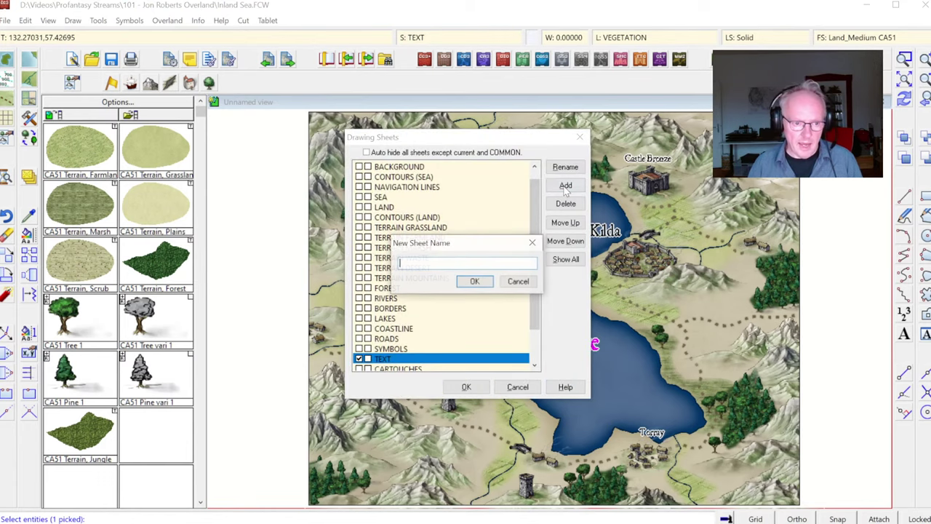
text(TE)
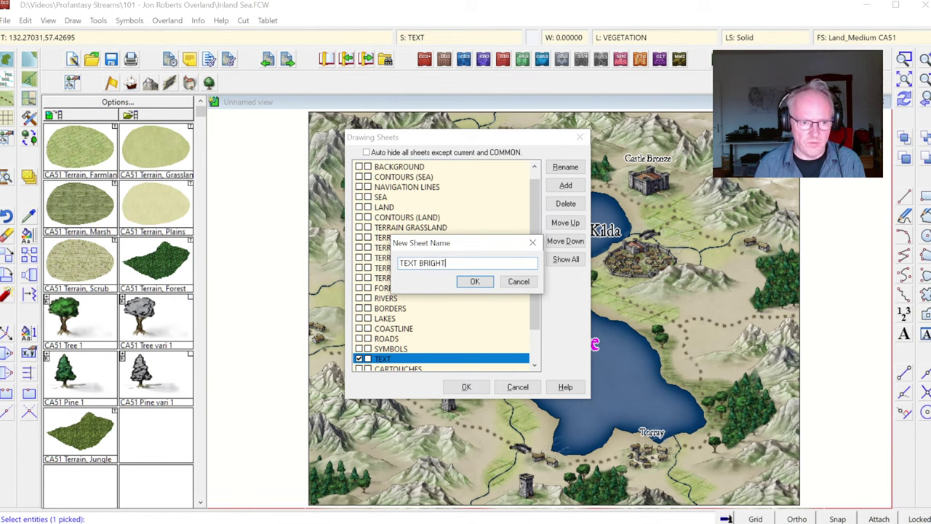
text(XT BRIGHT)
key(Return)
click(569, 225)
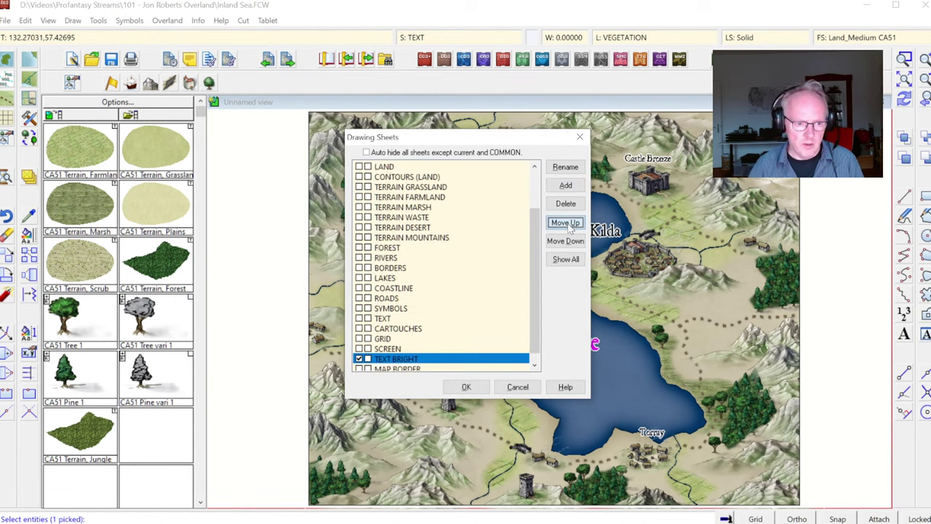
click(569, 225)
click(569, 225)
click(569, 224)
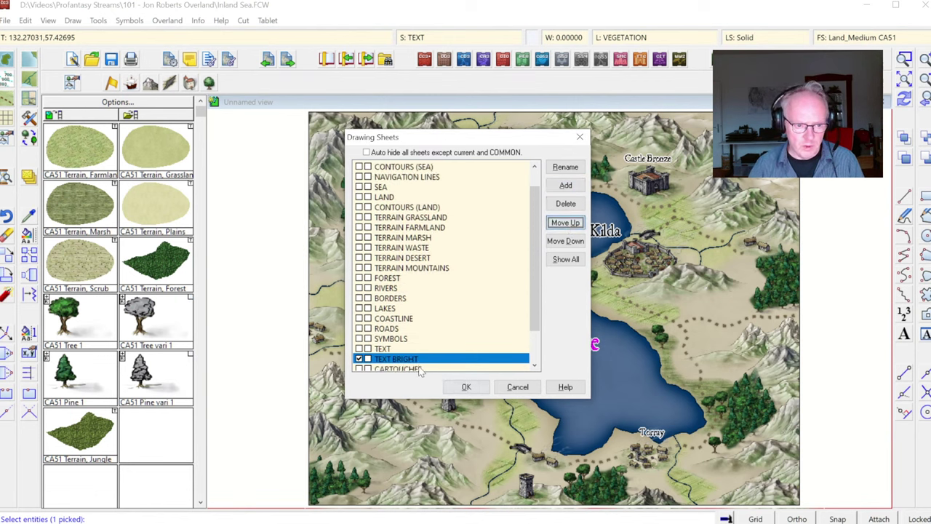
click(469, 387)
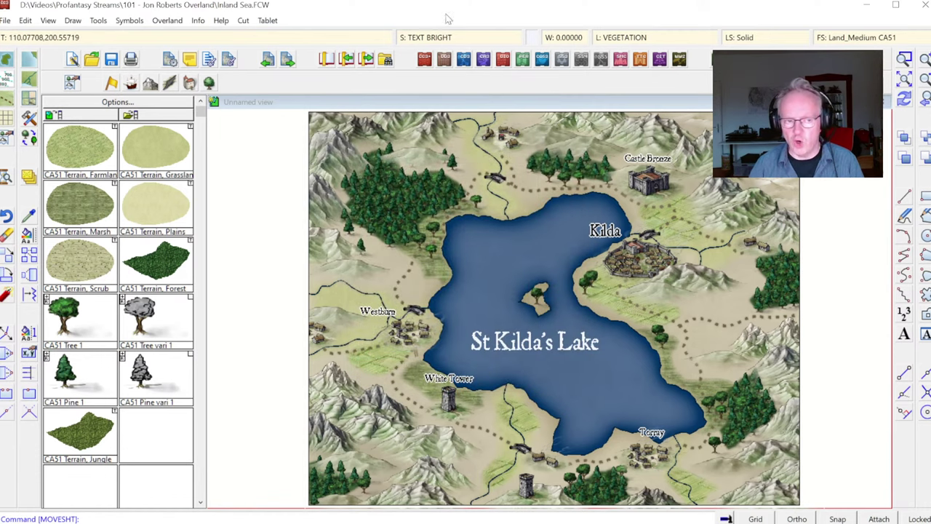
Step: Add a 50% opacity Transparency effect to the TEXT BRIGHT sheet
click(430, 41)
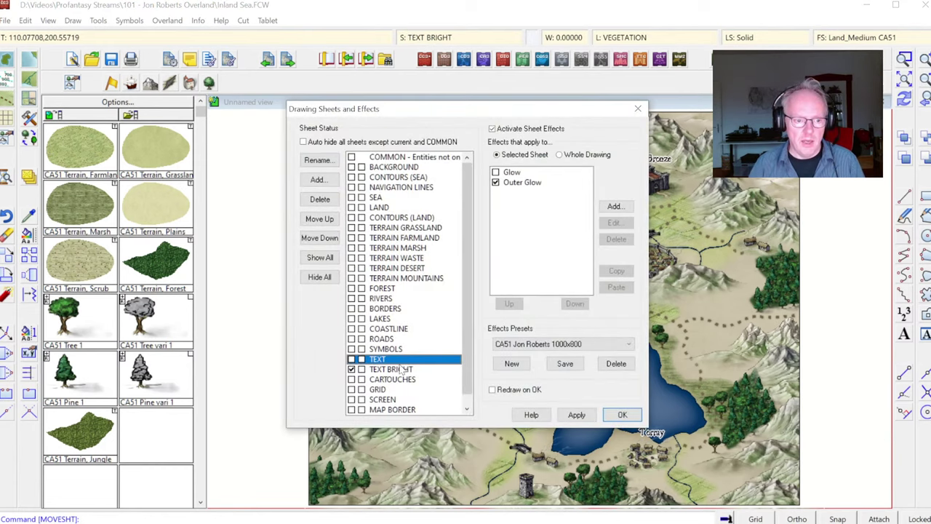
click(402, 369)
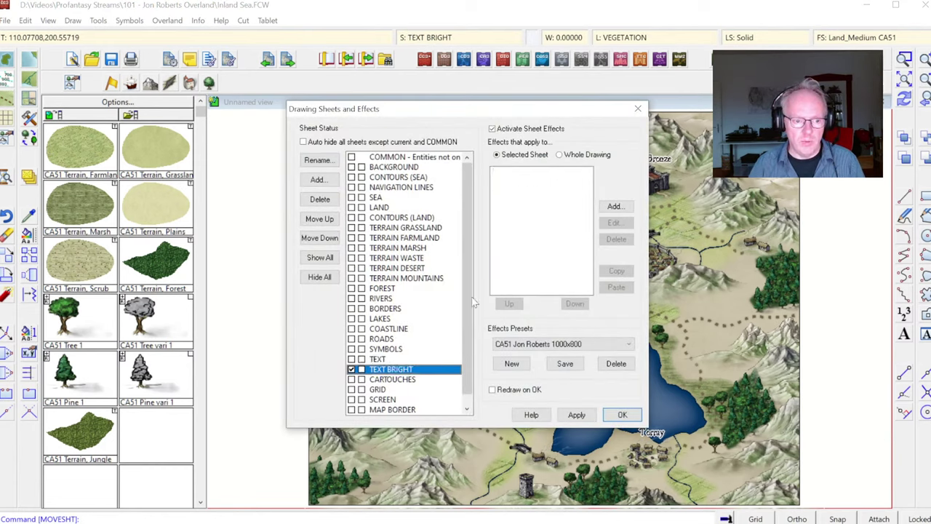
click(615, 208)
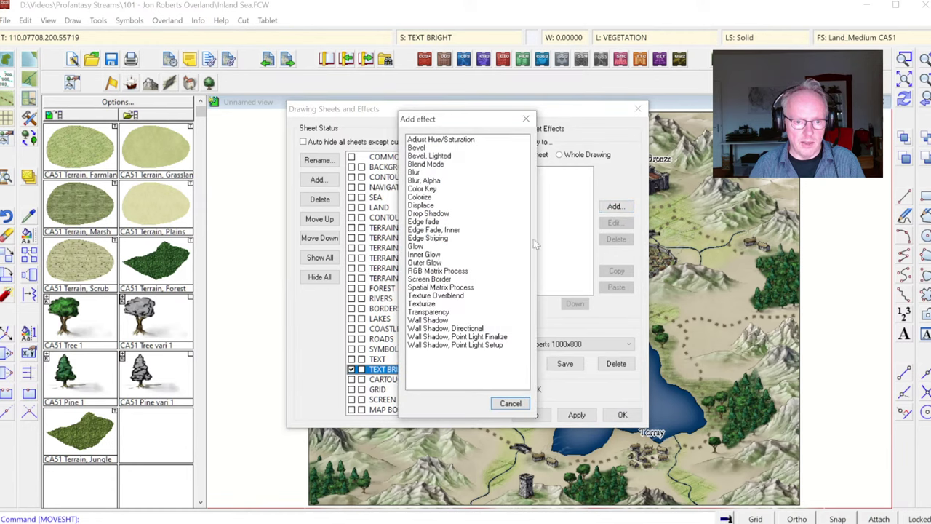
double_click(429, 312)
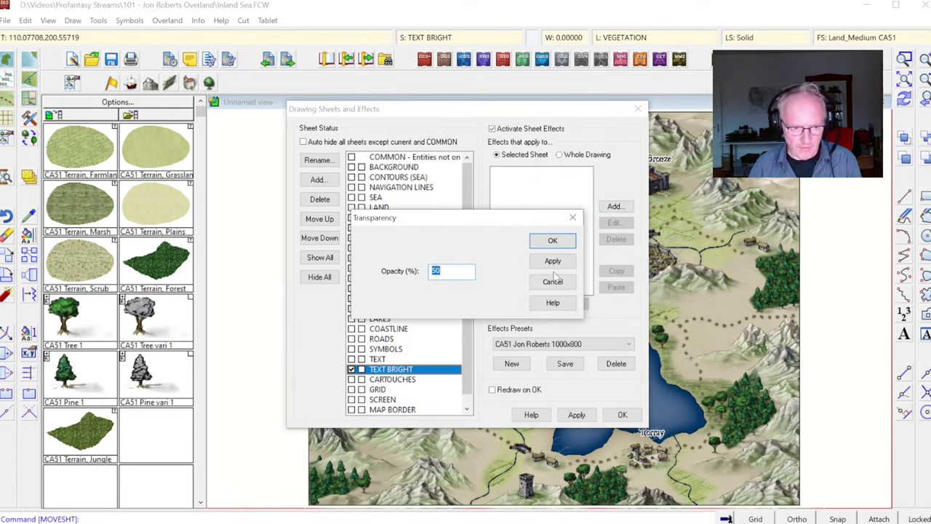
click(550, 242)
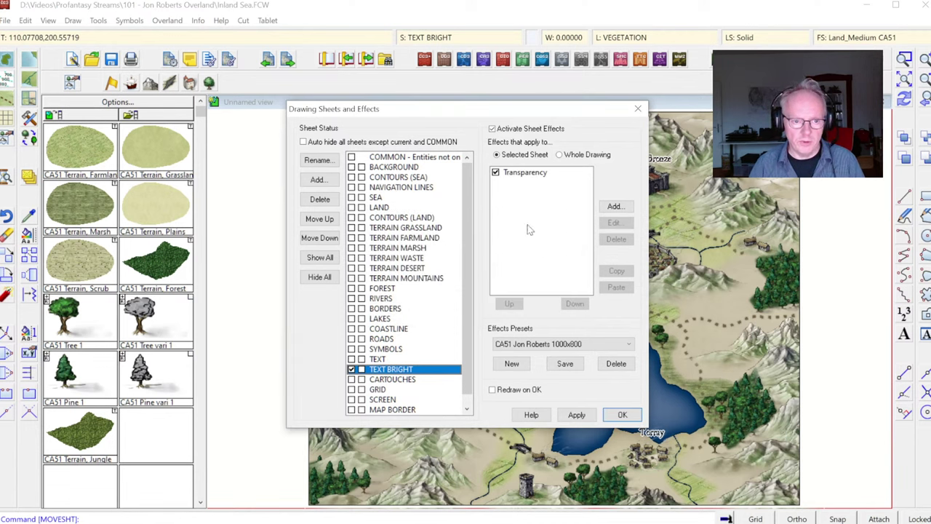
Step: Add an Outer Glow effect to TEXT BRIGHT in dark navy (R0 G26 B47)
click(614, 205)
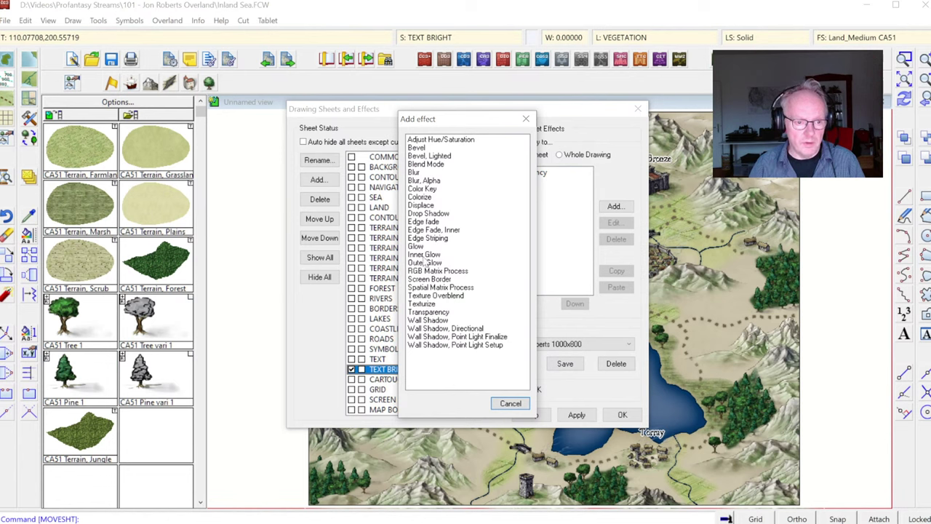
double_click(430, 262)
click(486, 240)
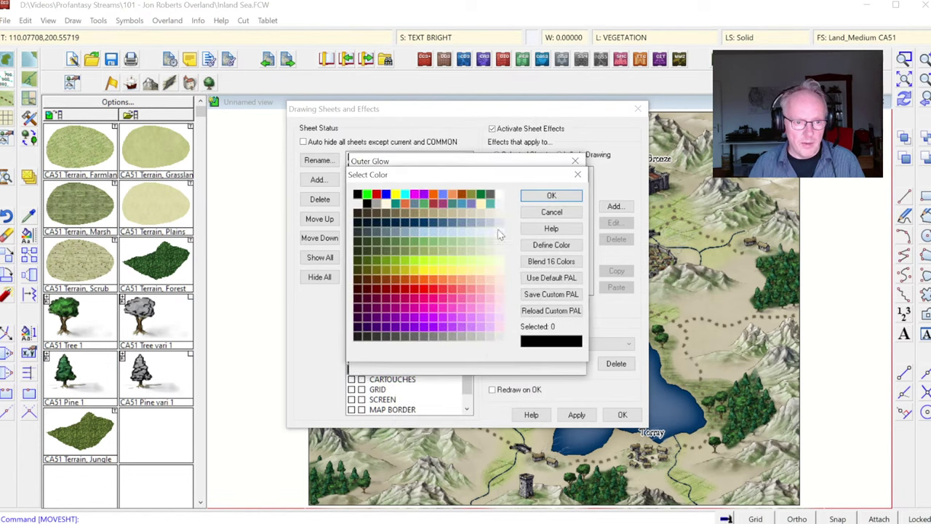
click(370, 230)
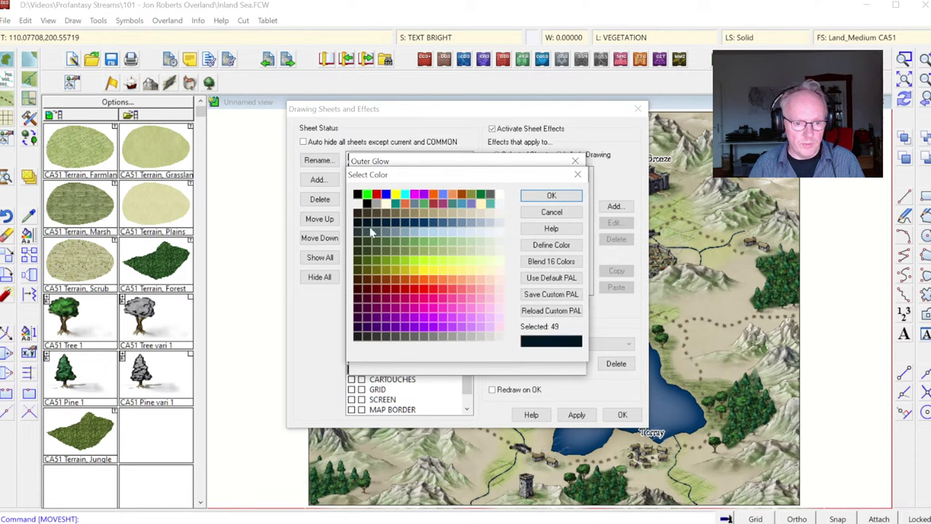
click(387, 231)
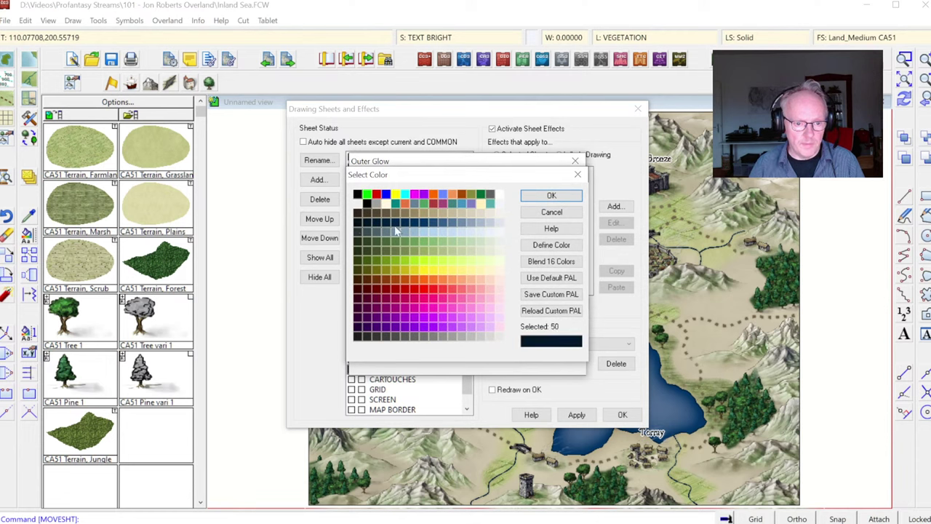
click(550, 196)
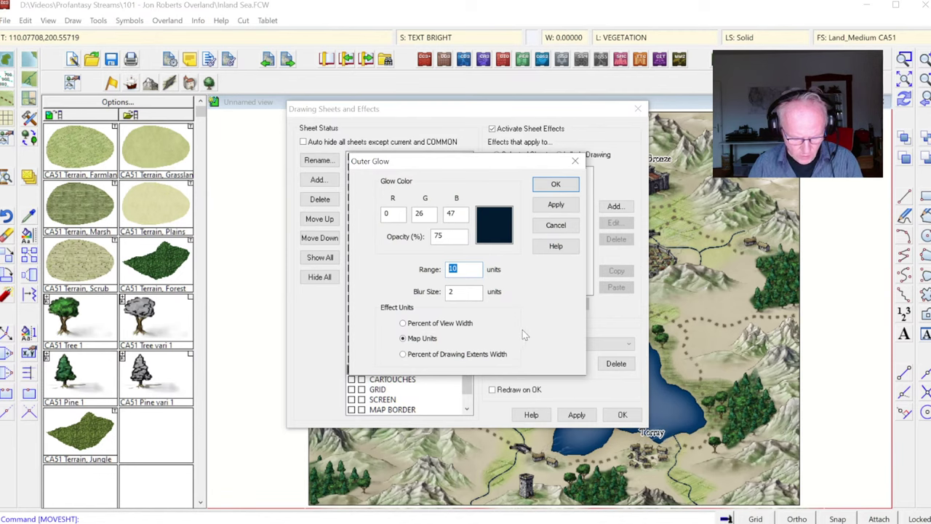
Step: Set the outer glow range to .5 and blur size to 1, then confirm
text(.5)
key(Tab)
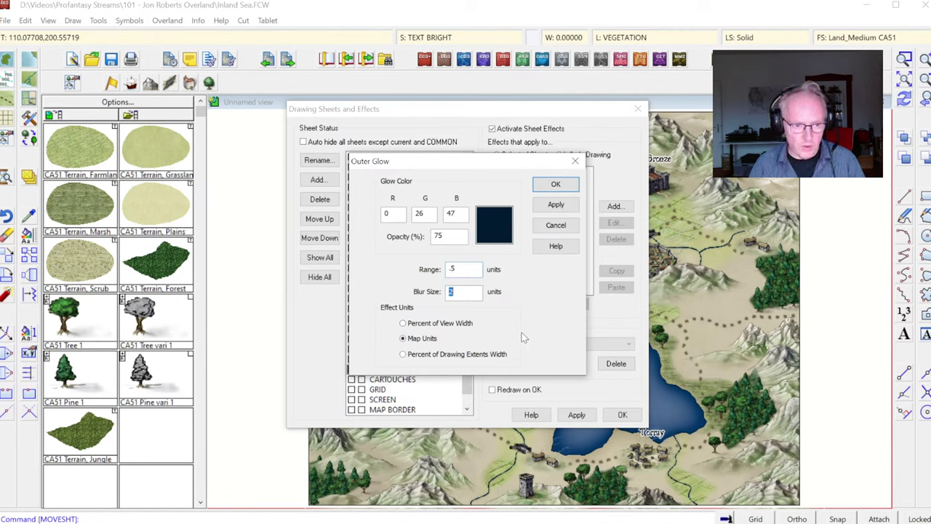
text(1)
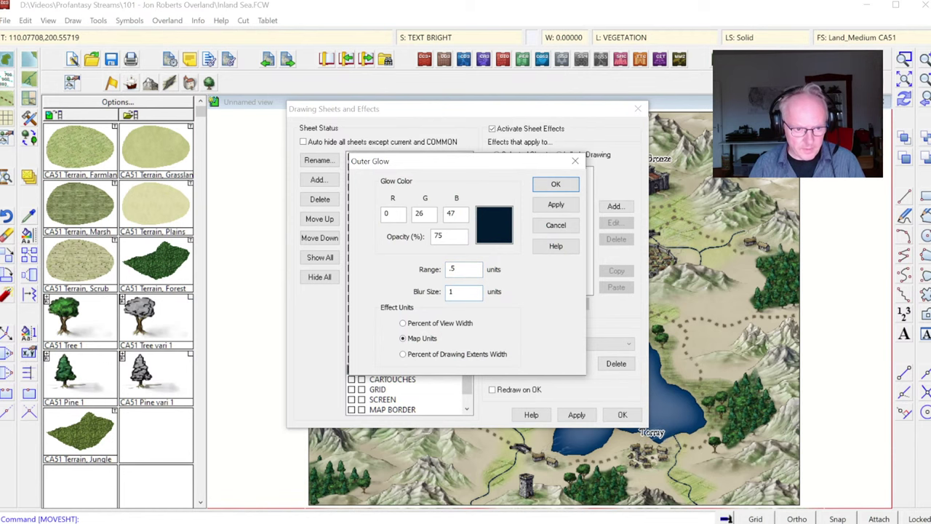
click(556, 205)
click(555, 185)
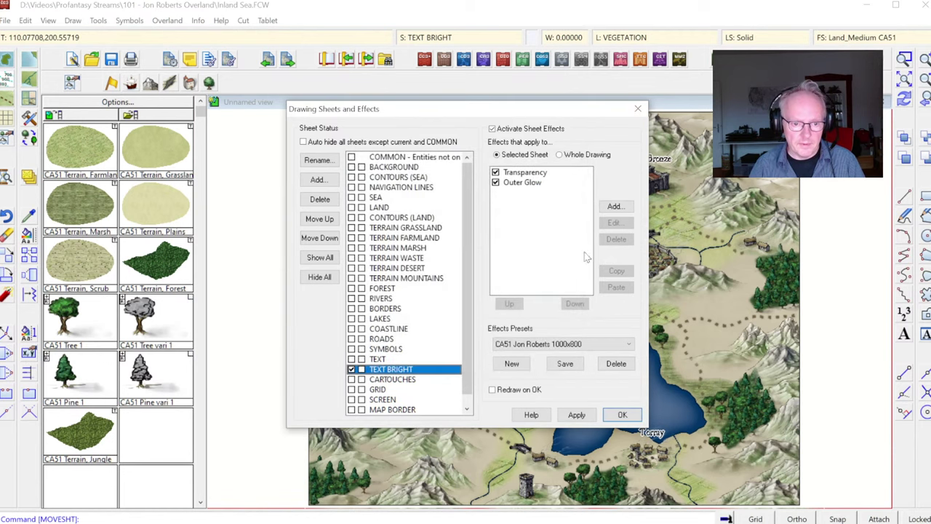
click(622, 415)
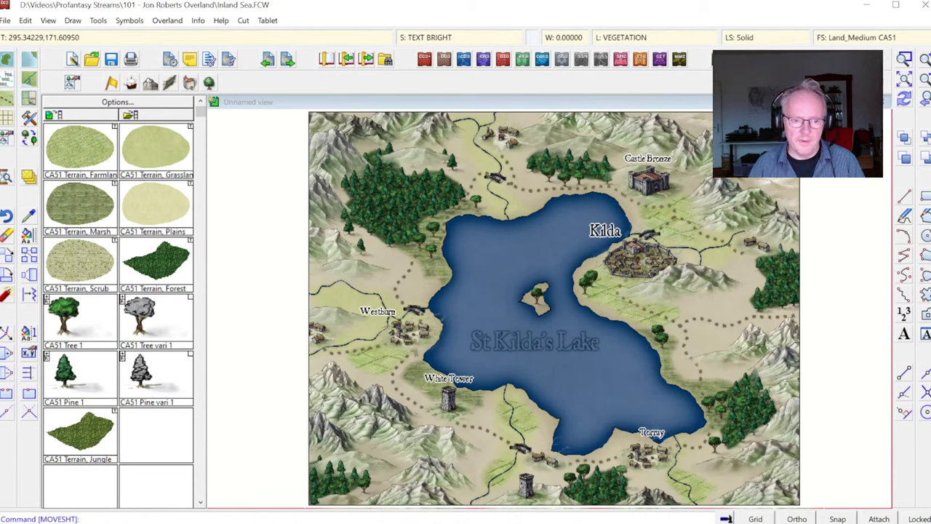
Step: Move Outer Glow above Transparency in TEXT BRIGHT's effect order, then view the whole map
click(425, 38)
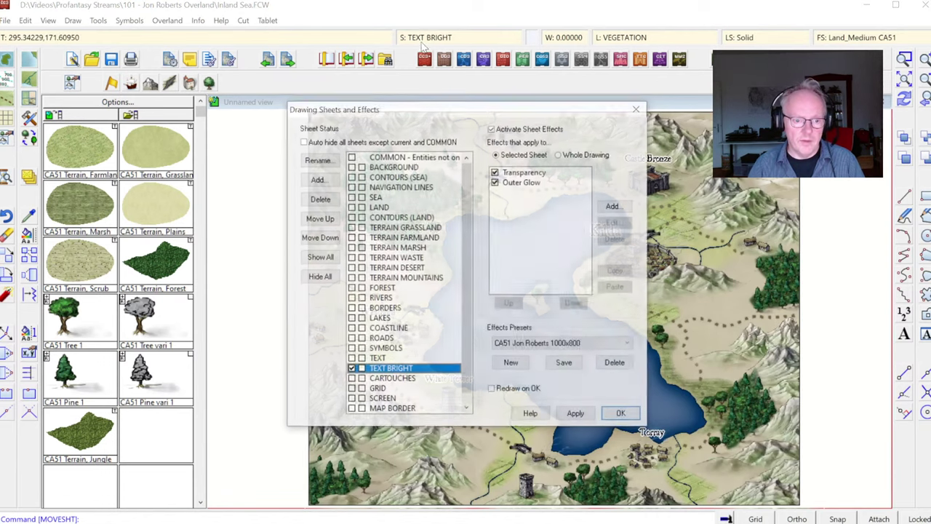
click(528, 184)
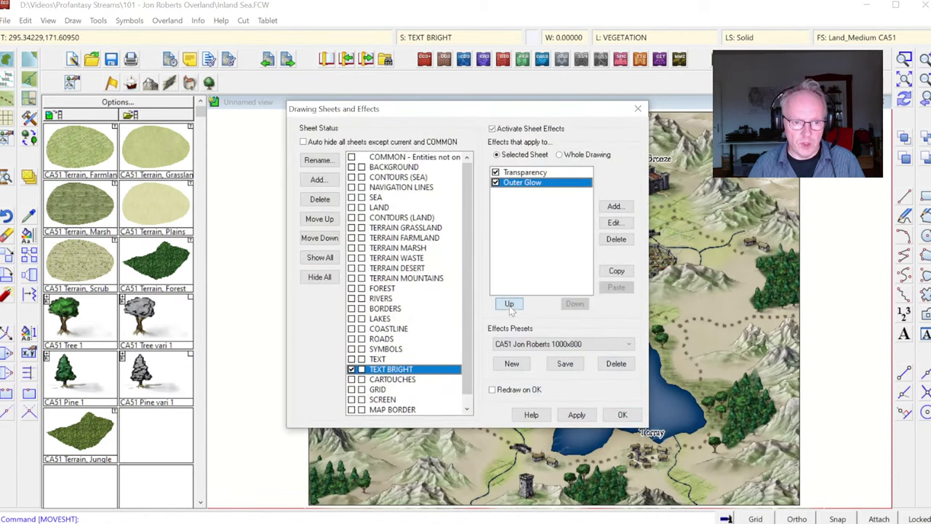
click(509, 303)
click(622, 414)
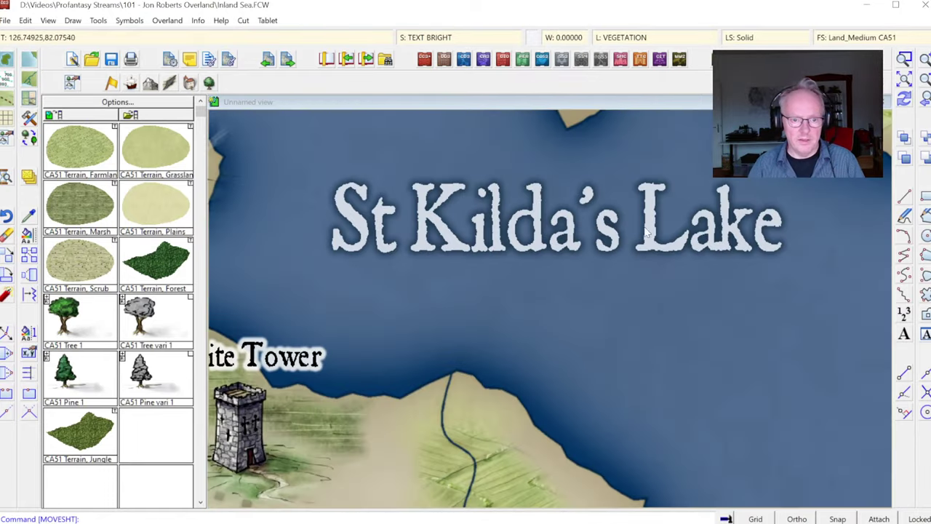
click(924, 102)
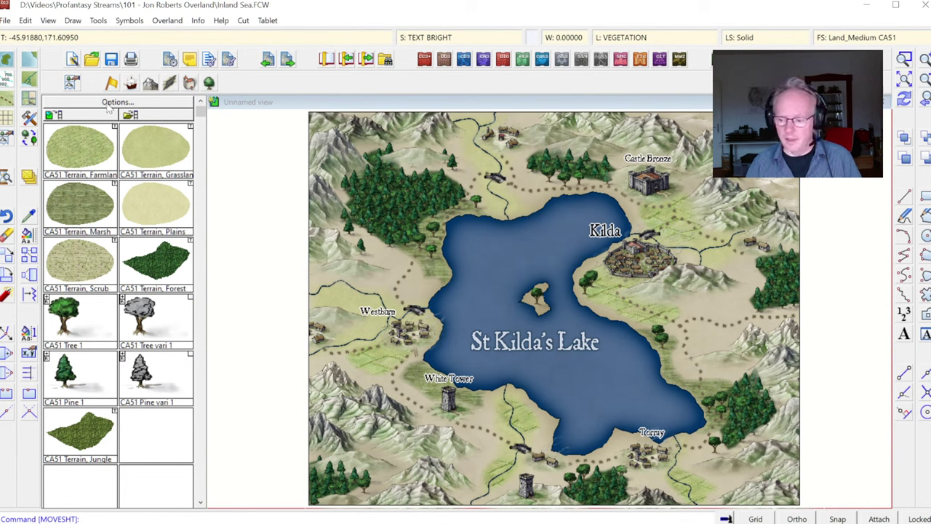
Step: Load the CA51 All catalog and place a CA51 Compass 1 rose on the lake above Torray
click(73, 83)
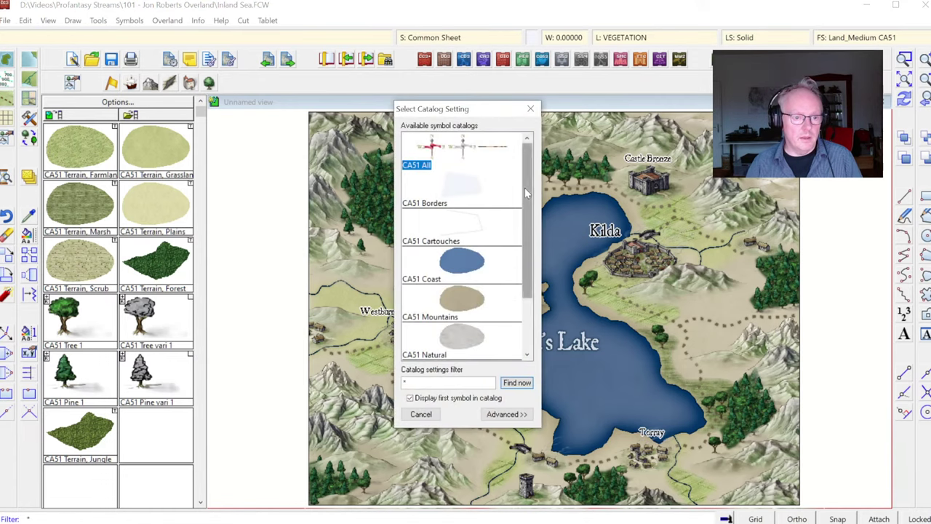
scroll(525, 187, down, 2)
scroll(524, 188, up, 2)
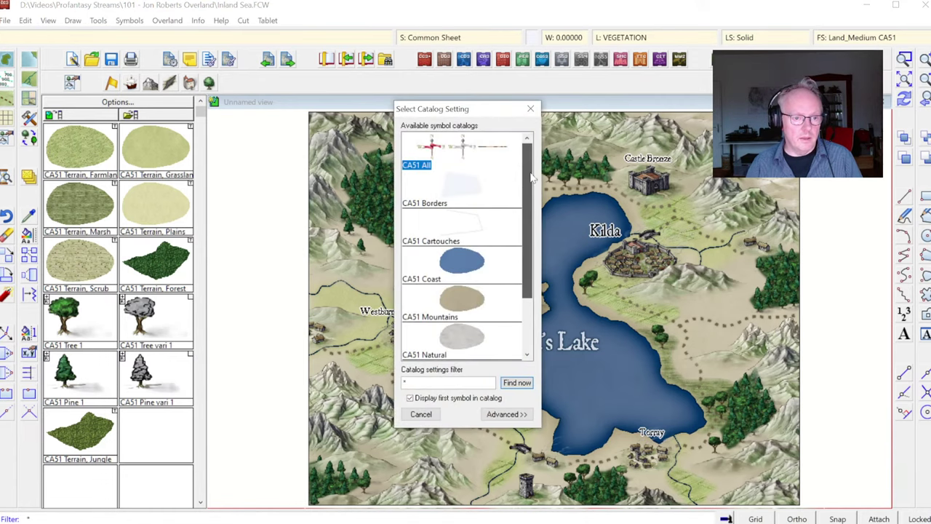
double_click(432, 149)
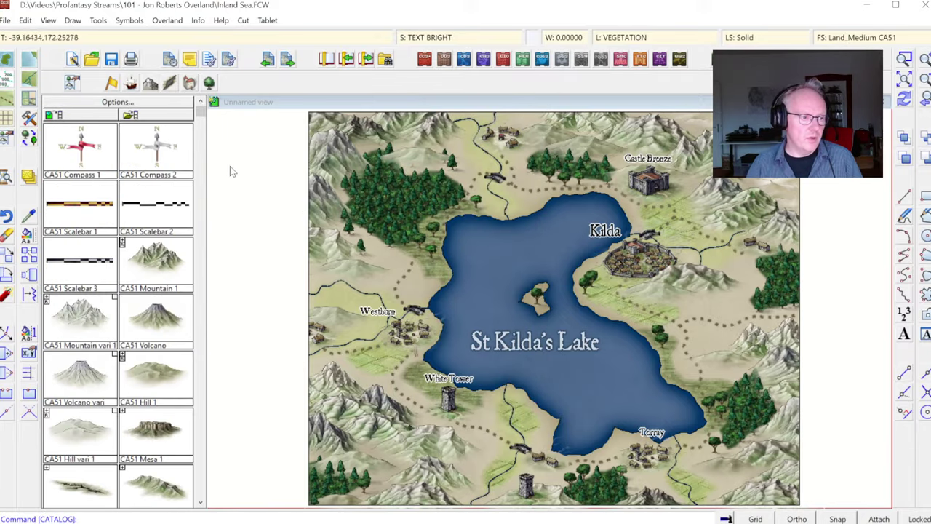
click(79, 149)
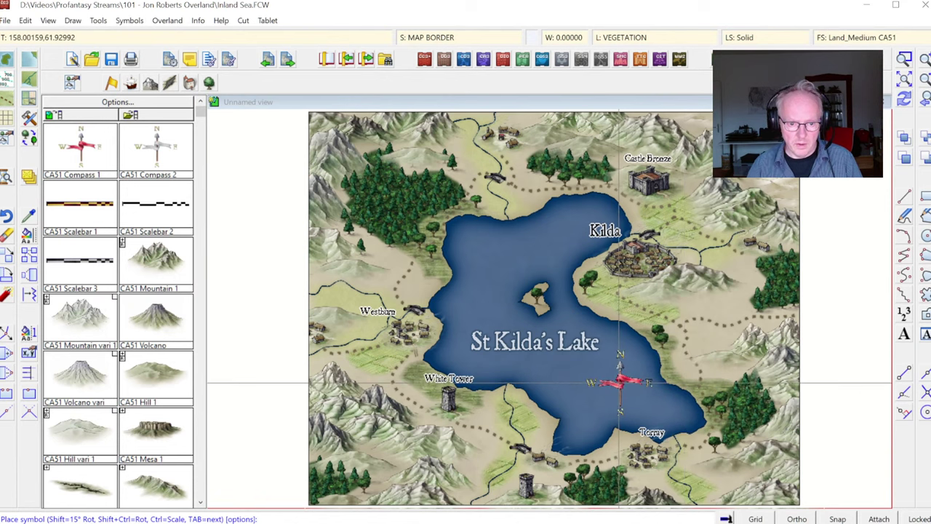
click(620, 382)
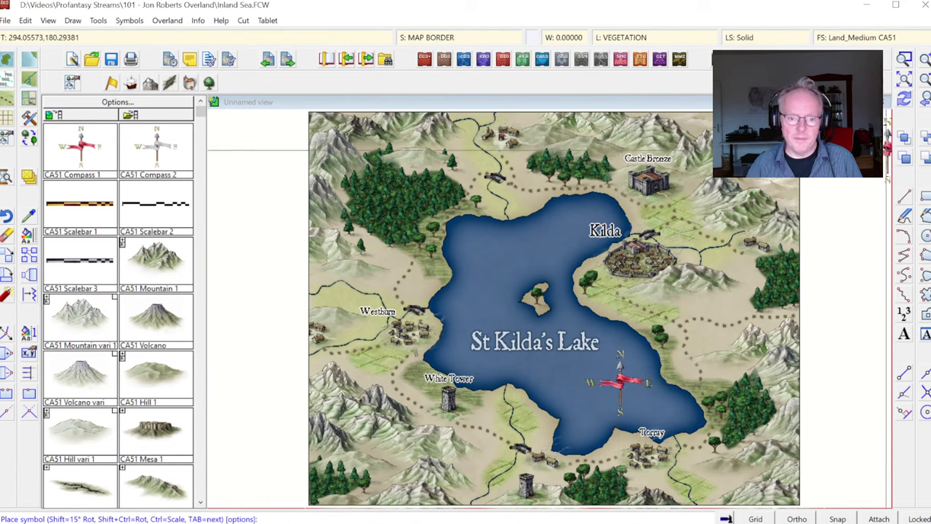
right_click(403, 273)
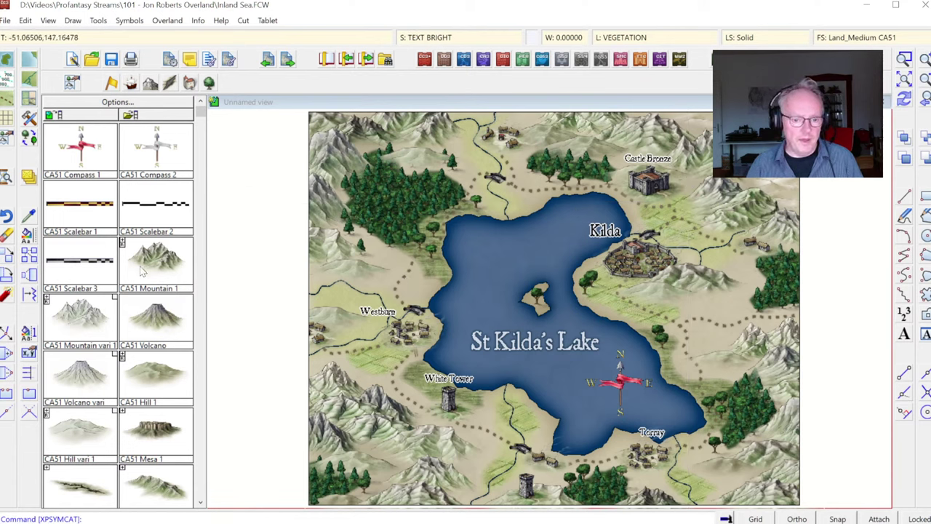
Step: Place a CA51 Scalebar 1 at 0.5 scale on the land at the map's lower left
click(81, 208)
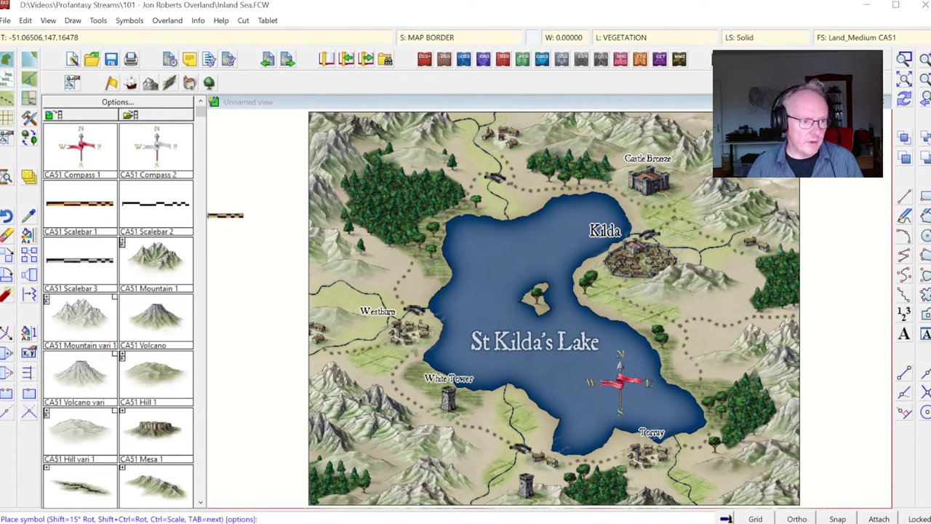
right_click(516, 252)
click(516, 250)
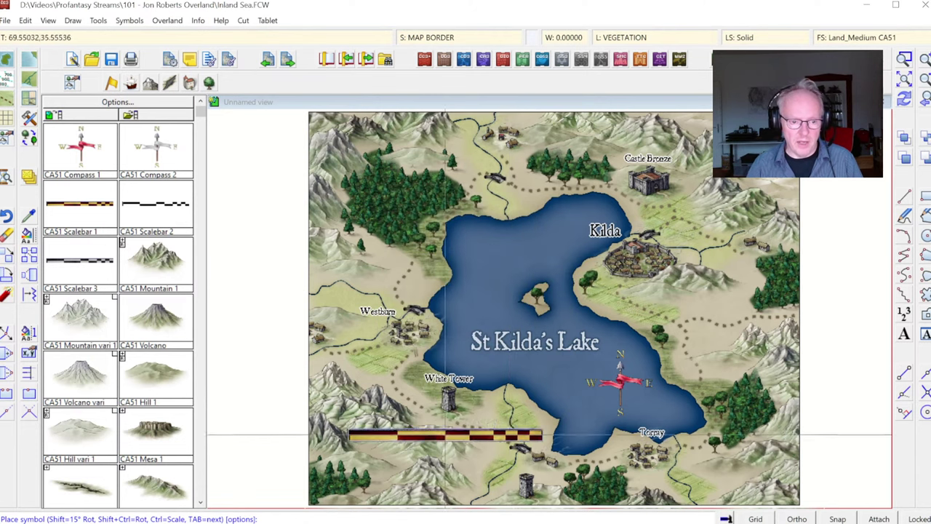
right_click(456, 291)
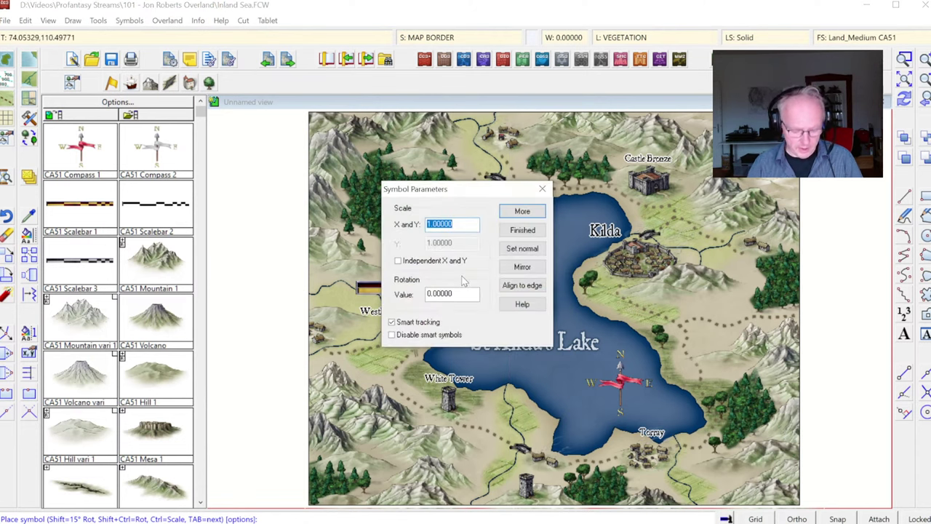
text(0.5)
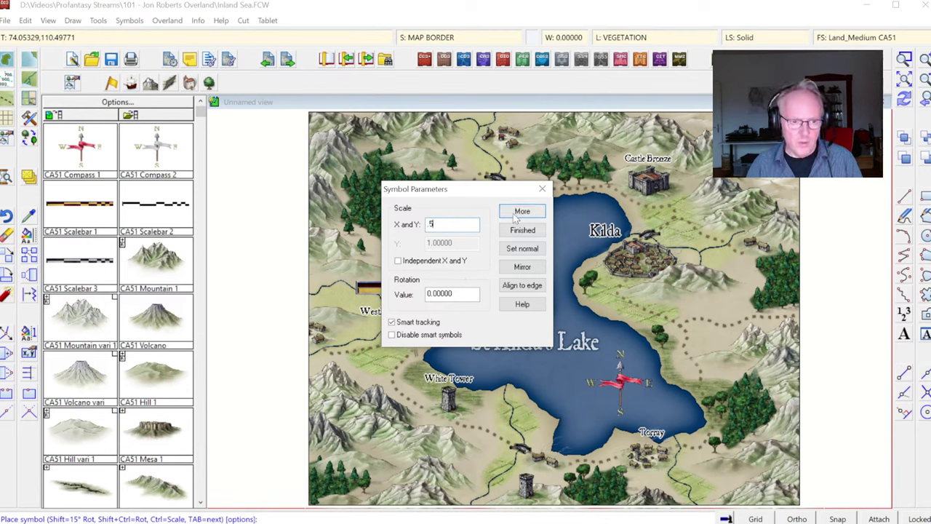
click(517, 231)
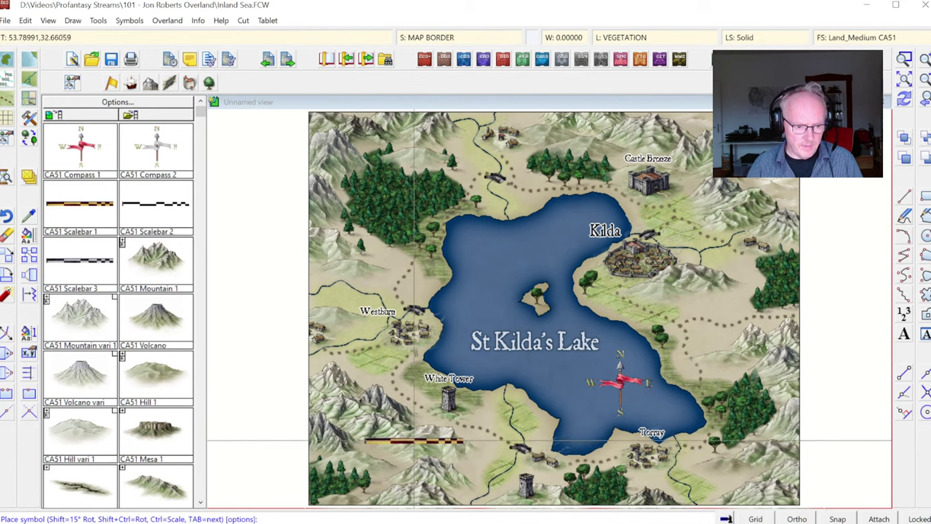
click(415, 440)
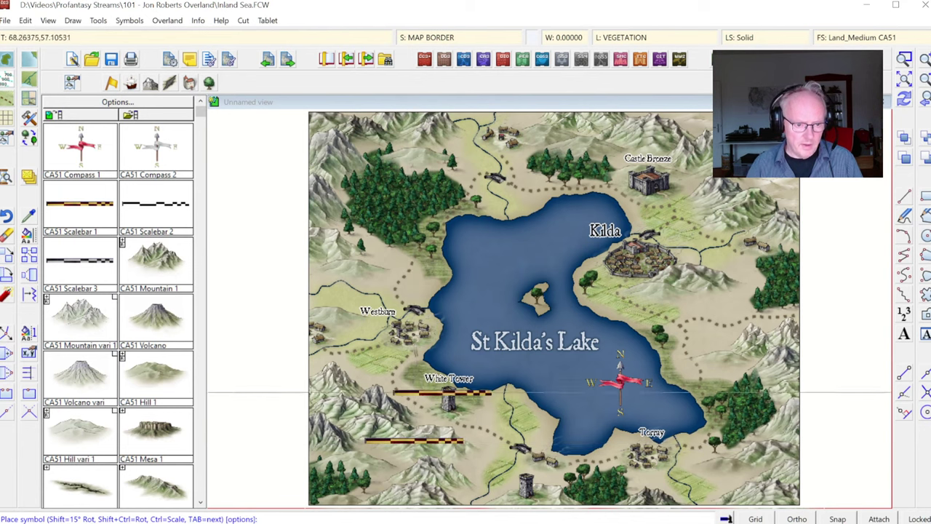
Step: Add a '50 Miles' text label directly beneath the scale bar
key(Escape)
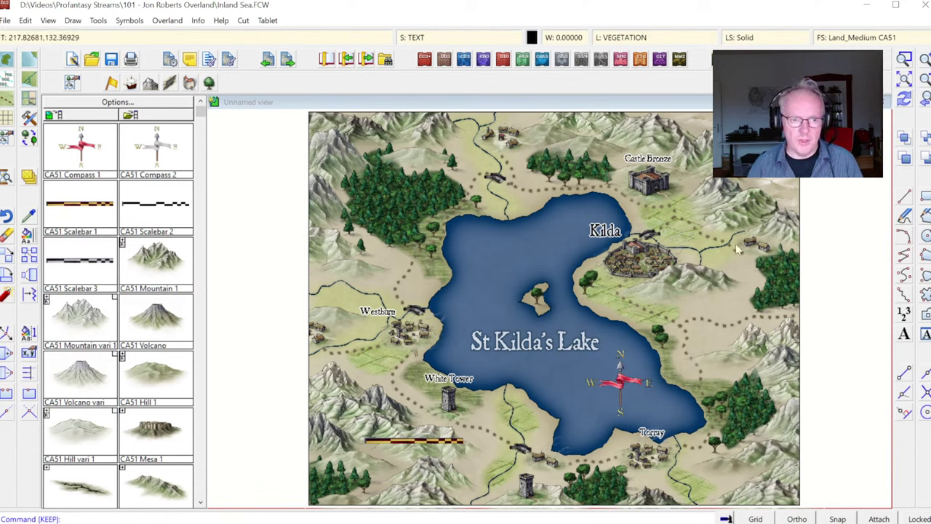
click(904, 334)
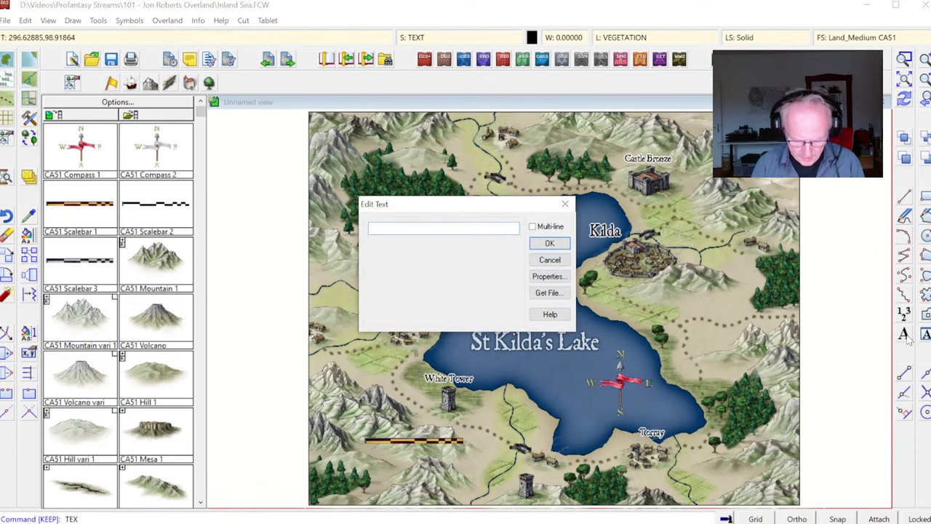
text(50 Miles)
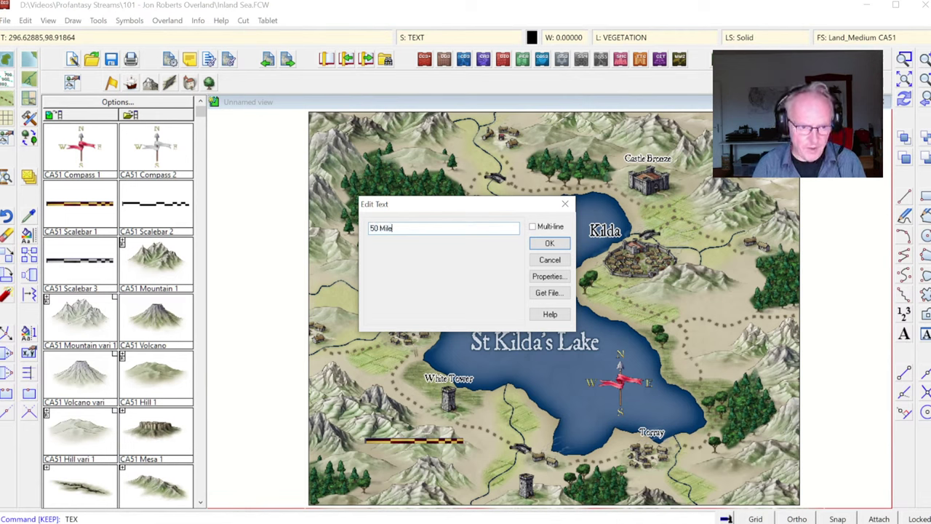
click(550, 243)
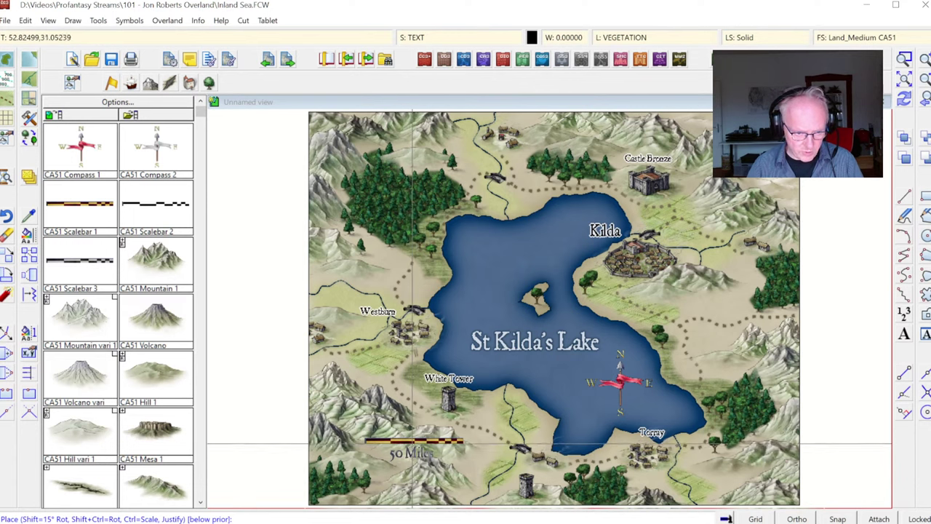
click(412, 443)
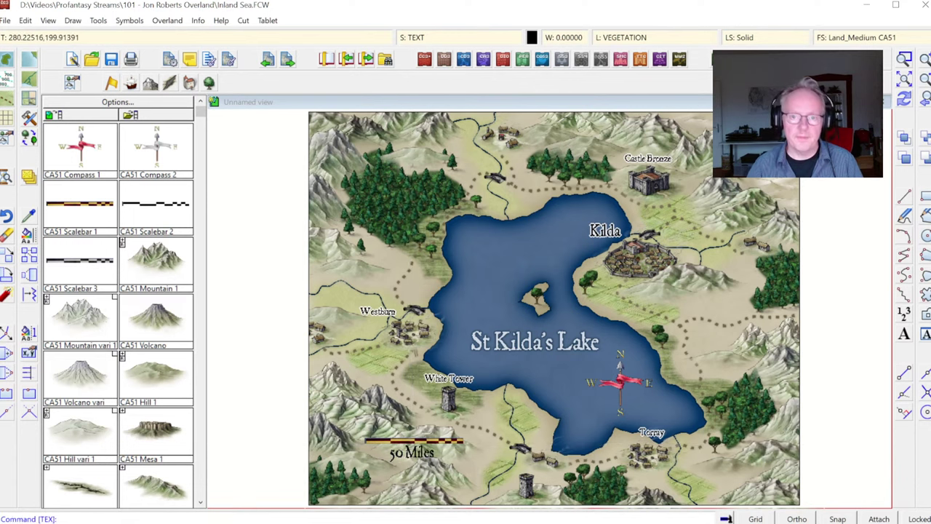